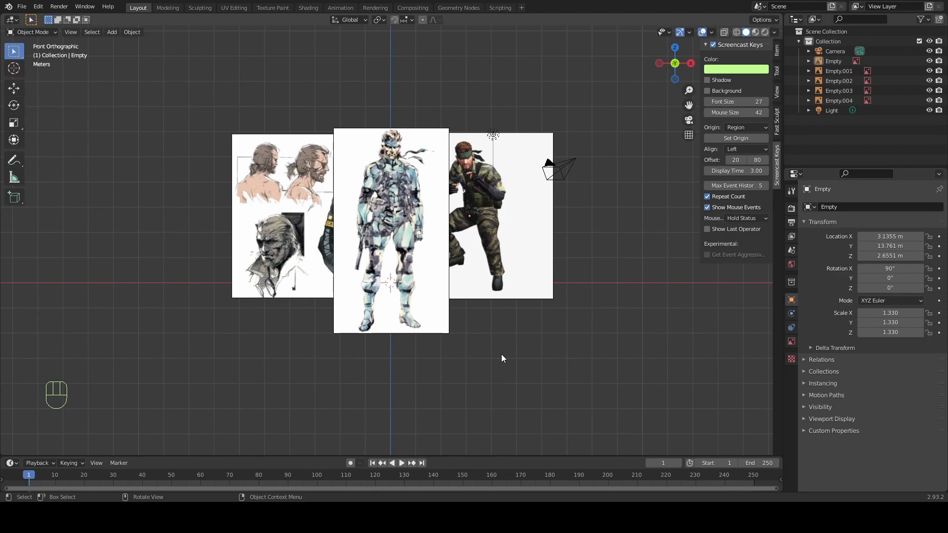
pyautogui.click(464, 301)
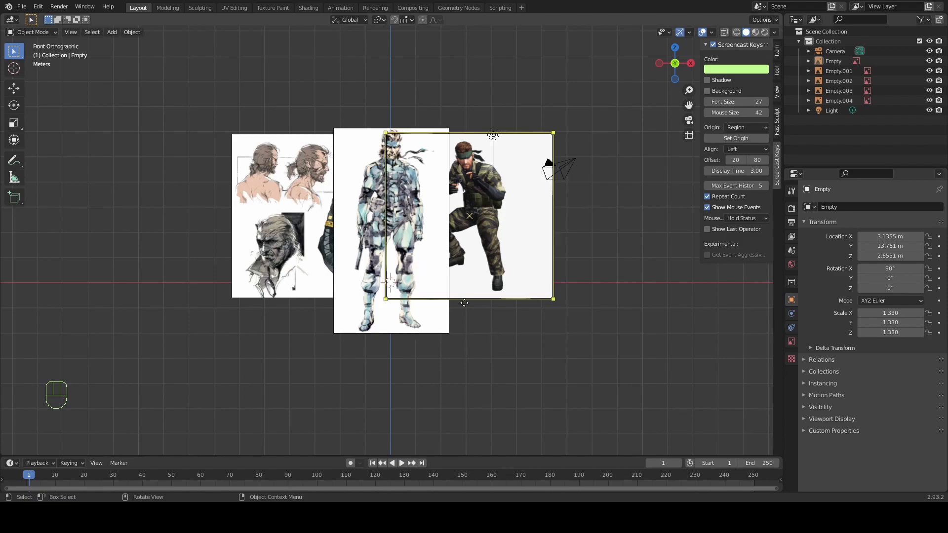
pyautogui.click(505, 356)
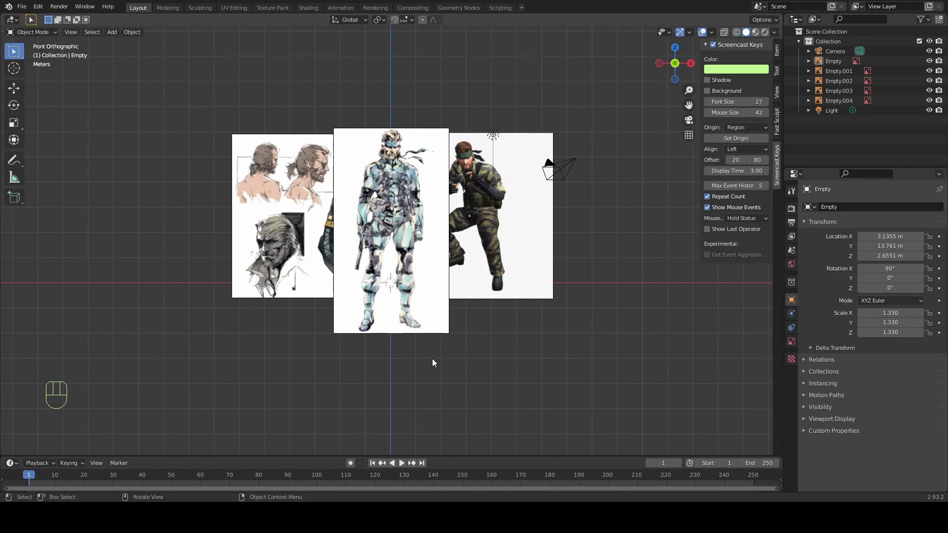
pyautogui.press('KP_3')
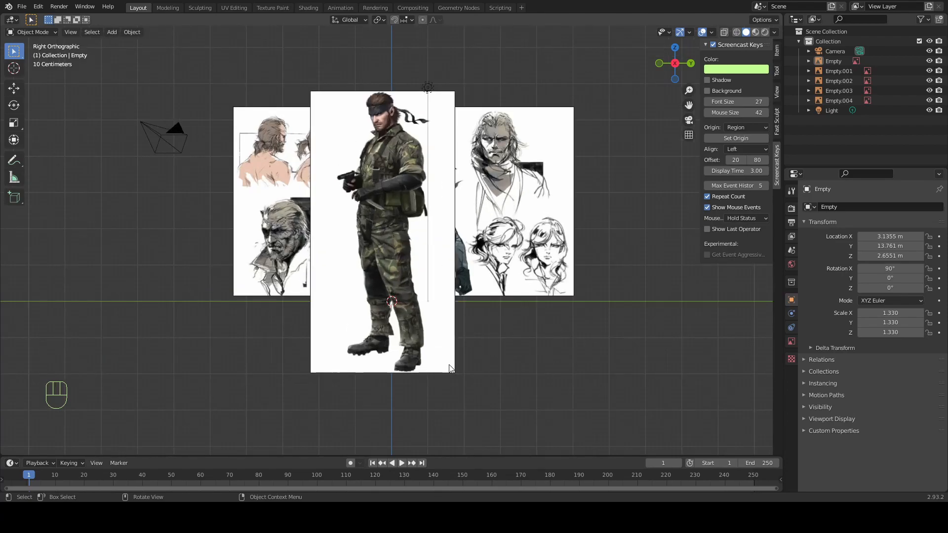
pyautogui.scroll(-4, 457, 328)
pyautogui.scroll(2, 457, 329)
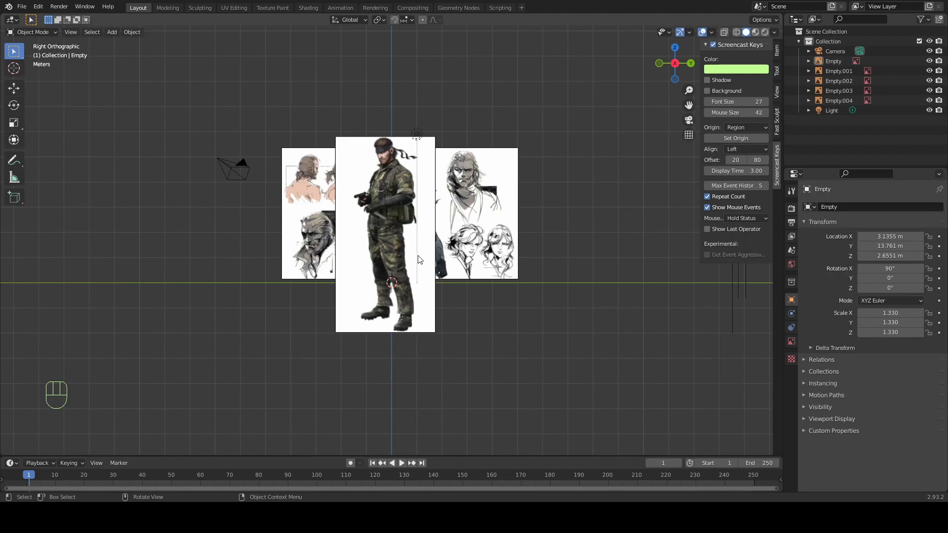
pyautogui.scroll(1, 418, 259)
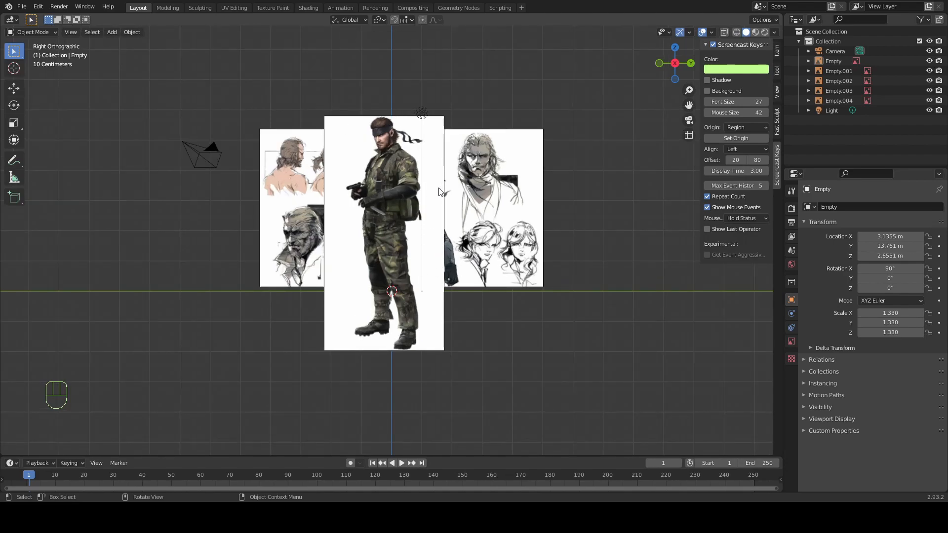
# Scale up the front-view full-body reference image uniformly to about 1.77
pyautogui.press('KP_1')
pyautogui.click(414, 147)
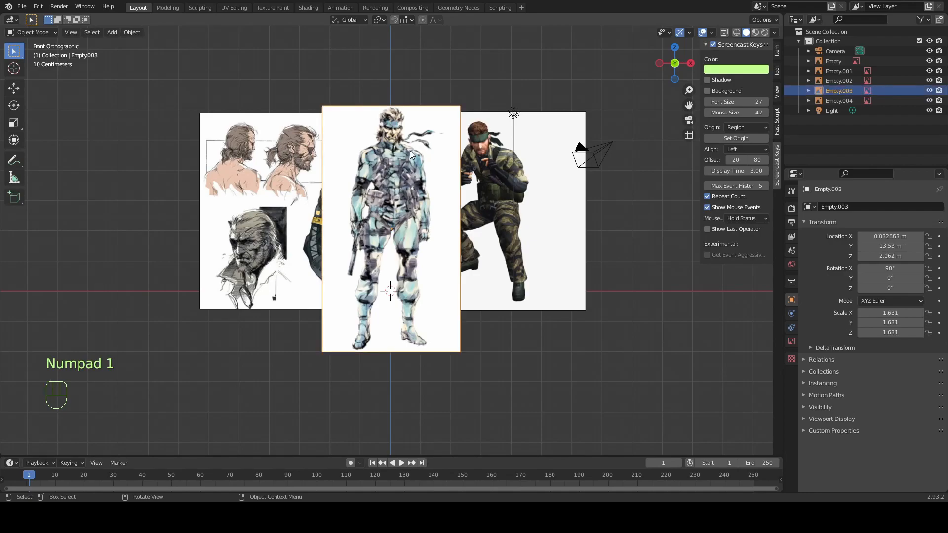
pyautogui.scroll(-4, 410, 151)
pyautogui.press('s')
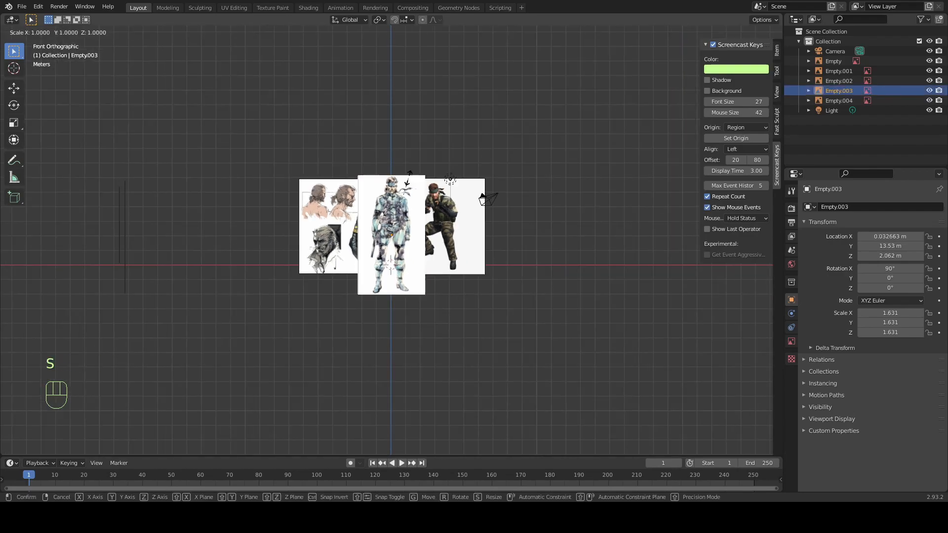
pyautogui.click(417, 179)
# Move the front reference image vertically along Z to a height of about 2.29 m
pyautogui.press('KP_3')
pyautogui.press('g')
pyautogui.press('z')
pyautogui.click(417, 193)
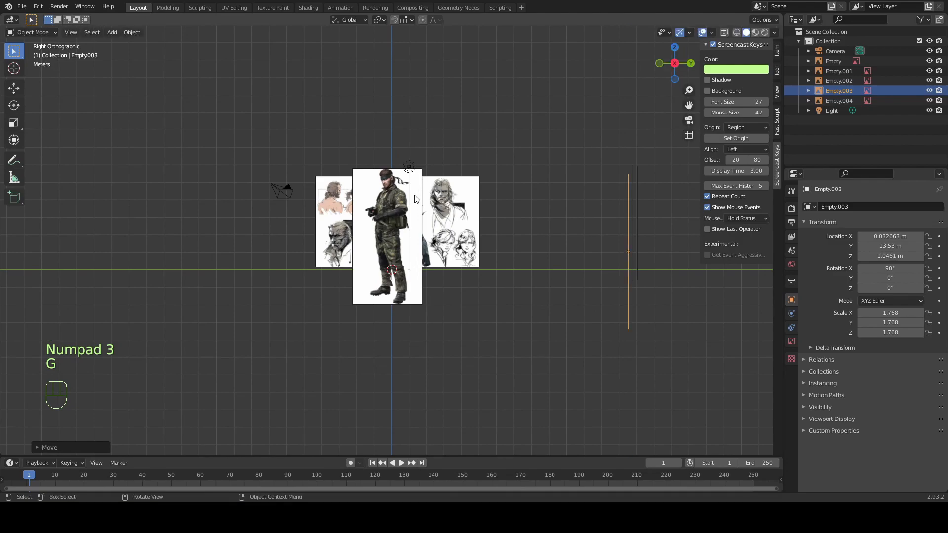
pyautogui.press('g')
pyautogui.press('z')
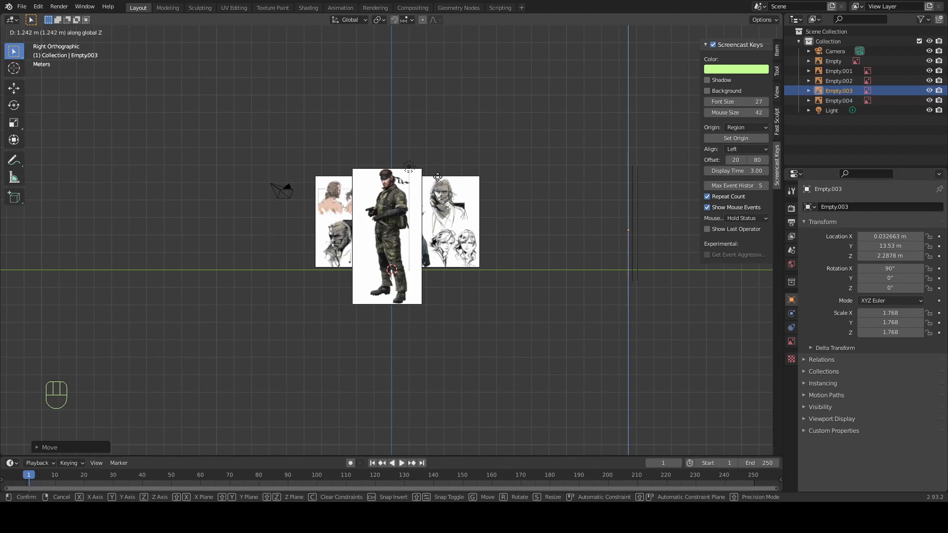
pyautogui.click(437, 177)
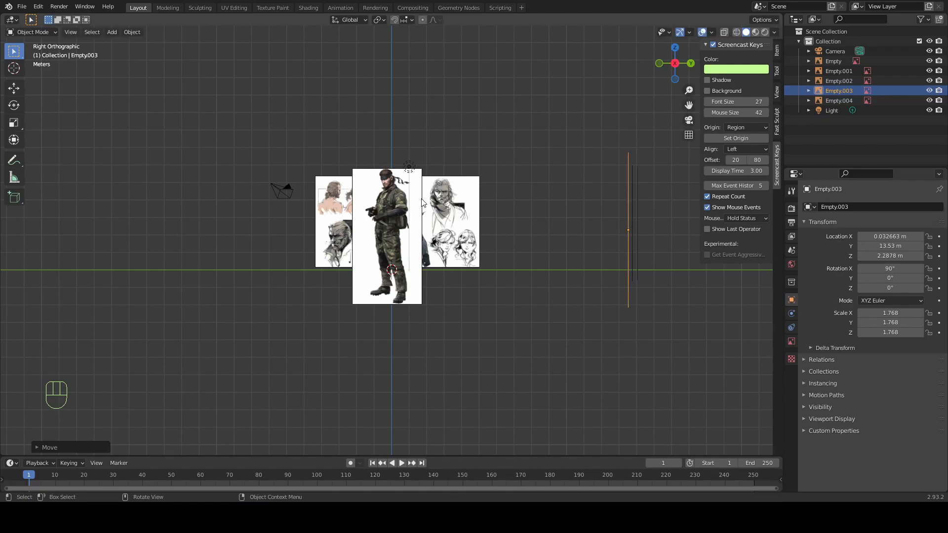
# Add a cylinder mesh at the world origin and set its vertex count to 16
pyautogui.press('KP_1')
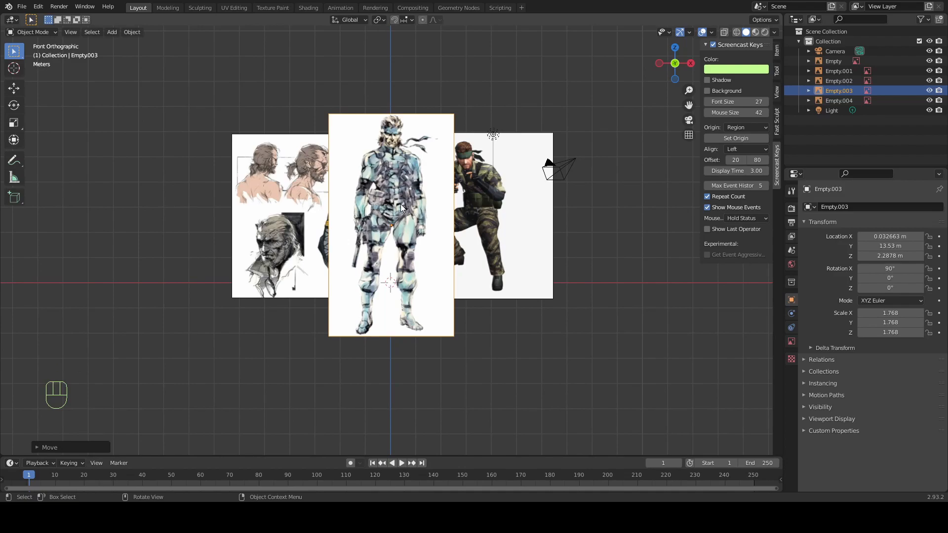
pyautogui.hotkey('shift', 'a')
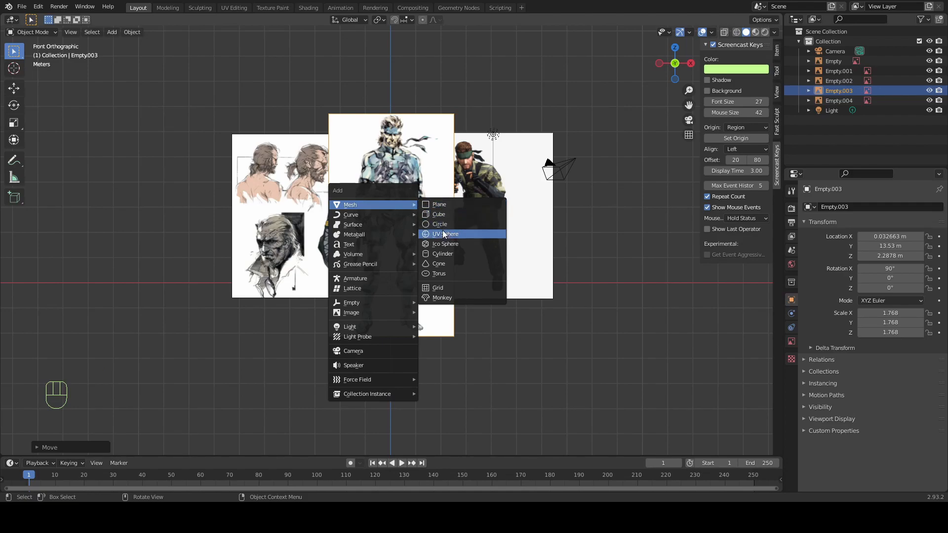
pyautogui.click(443, 254)
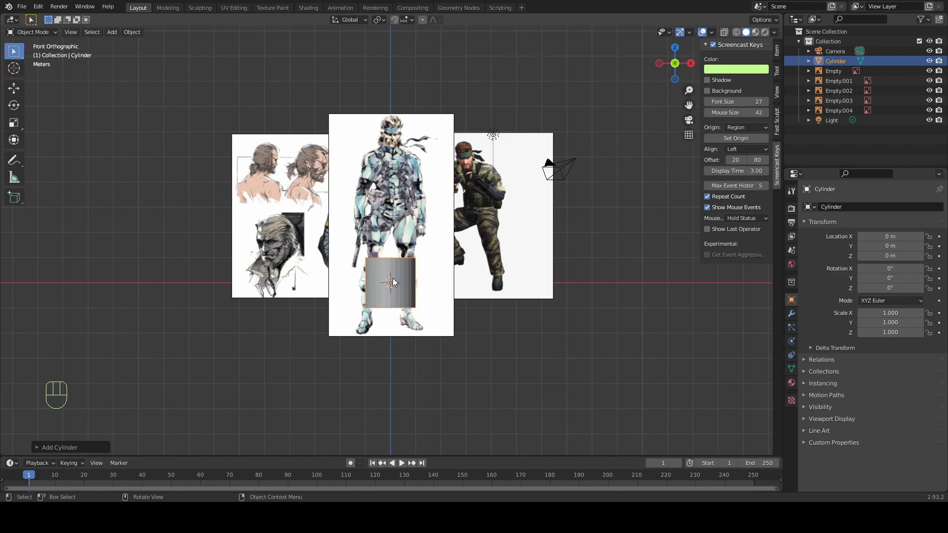
pyautogui.click(54, 446)
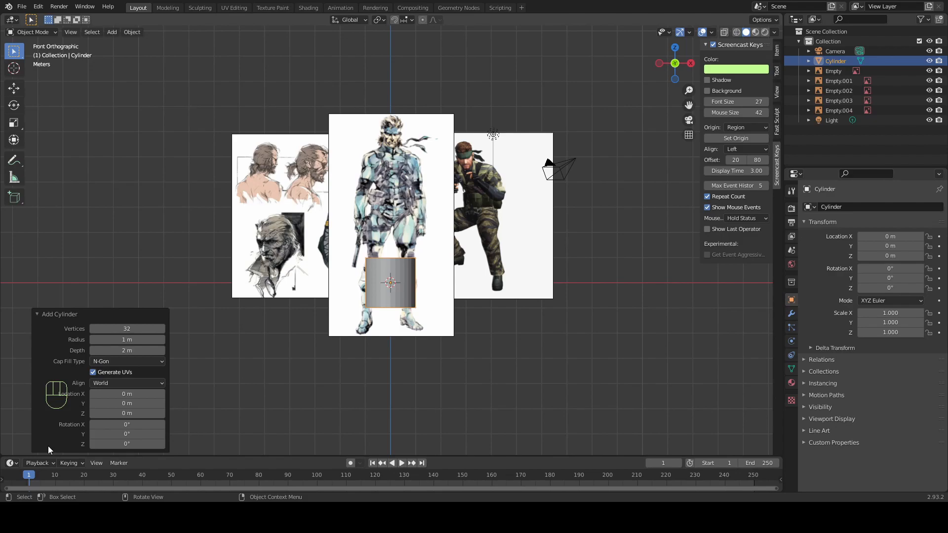
pyautogui.click(123, 325)
pyautogui.press('Return')
# Delete the top and bottom cap faces of the cylinder in Edit Mode
pyautogui.press('KP_3')
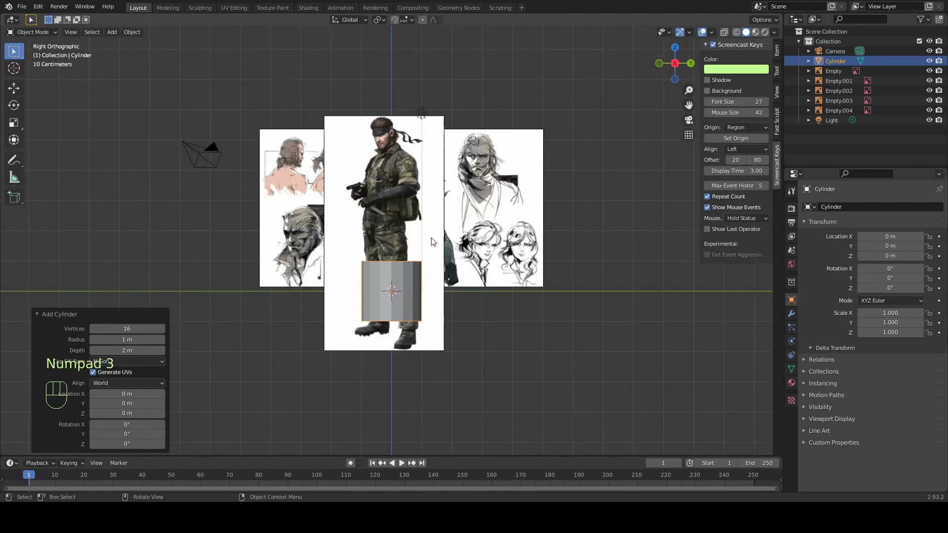
pyautogui.moveTo(383, 289); pyautogui.dragTo(356, 288, button='middle')
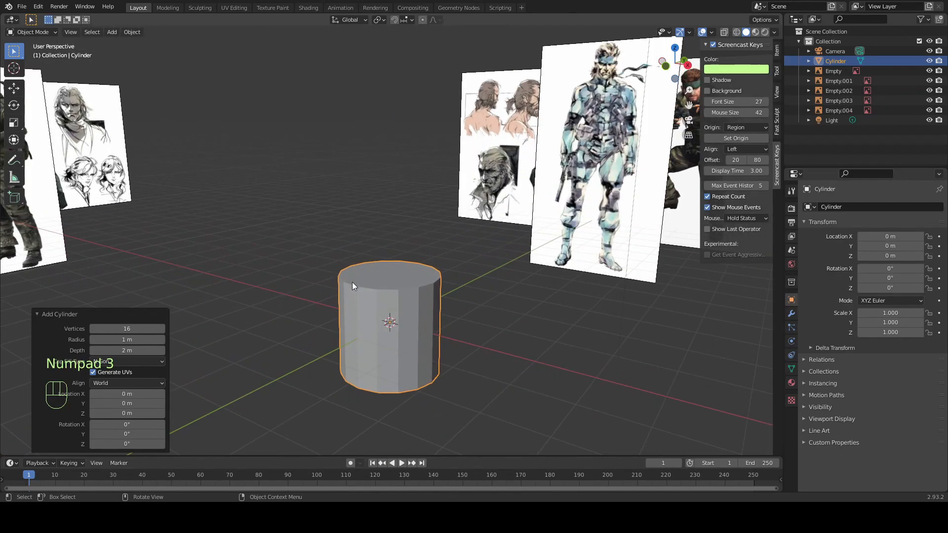
pyautogui.click(47, 30)
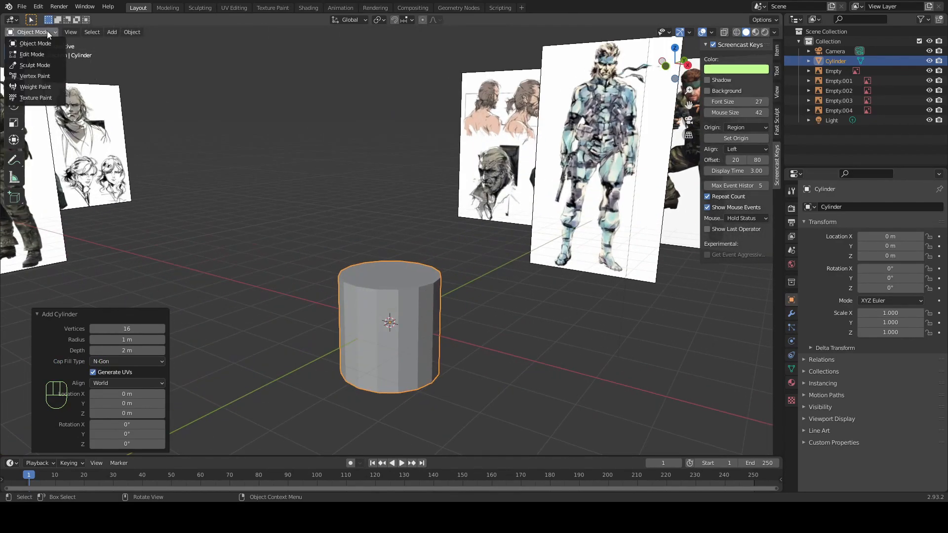
pyautogui.click(45, 55)
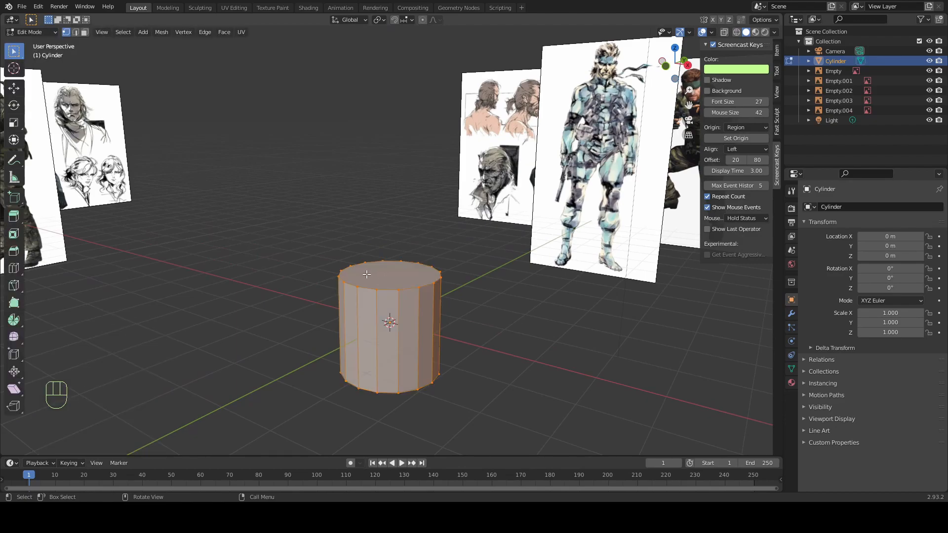
pyautogui.moveTo(367, 274); pyautogui.dragTo(246, 164, button='middle')
pyautogui.click(84, 32)
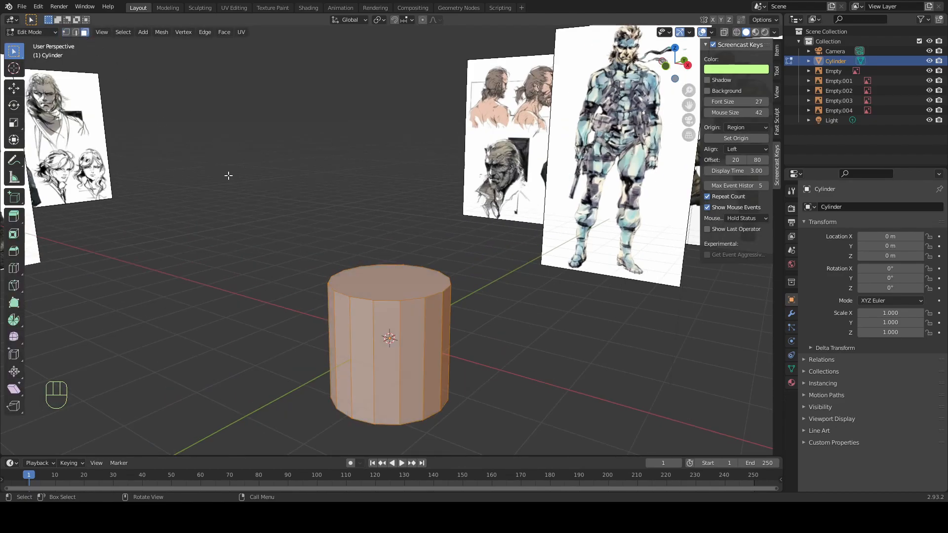
pyautogui.click(421, 277)
pyautogui.moveTo(421, 277); pyautogui.dragTo(453, 347, button='middle')
pyautogui.keyDown('shift'); pyautogui.click(428, 334); pyautogui.keyUp('shift')
pyautogui.press('Delete')
# Delete all cylinder faces on the negative X side, selecting them through the mesh in wireframe front view
pyautogui.press('KP_1')
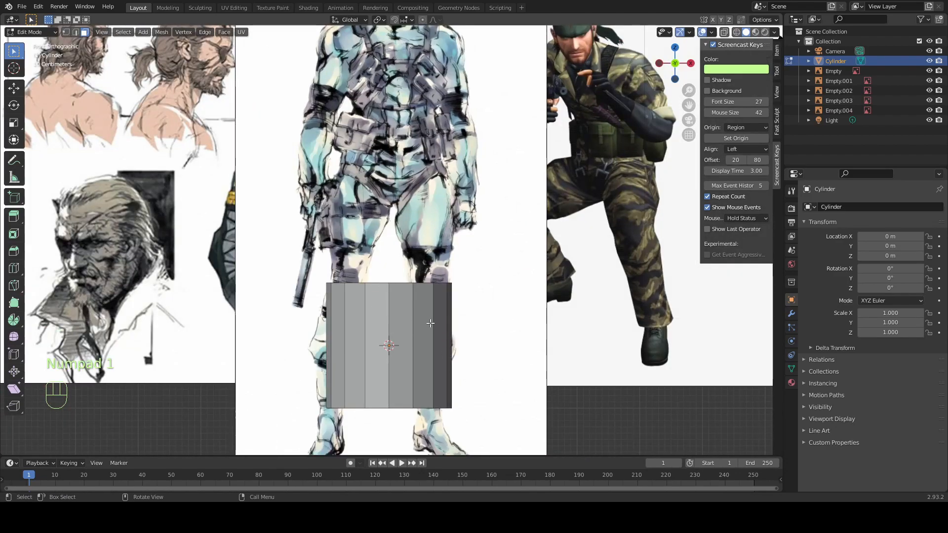
pyautogui.press('z')
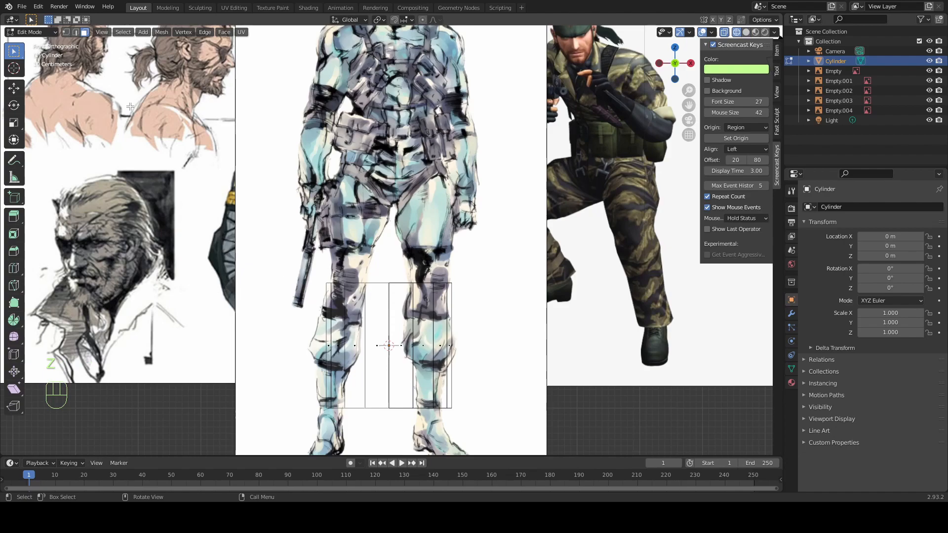
pyautogui.moveTo(382, 230); pyautogui.dragTo(354, 370)
pyautogui.press('Delete')
pyautogui.click(358, 378)
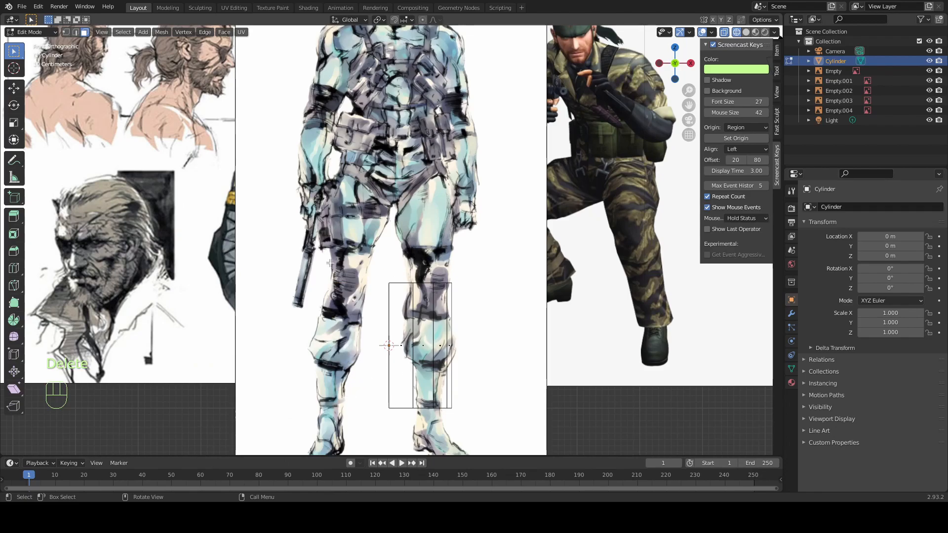
# Return to Object Mode with solid shading and add an X-axis Mirror modifier with Clipping enabled to the half cylinder
pyautogui.click(44, 34)
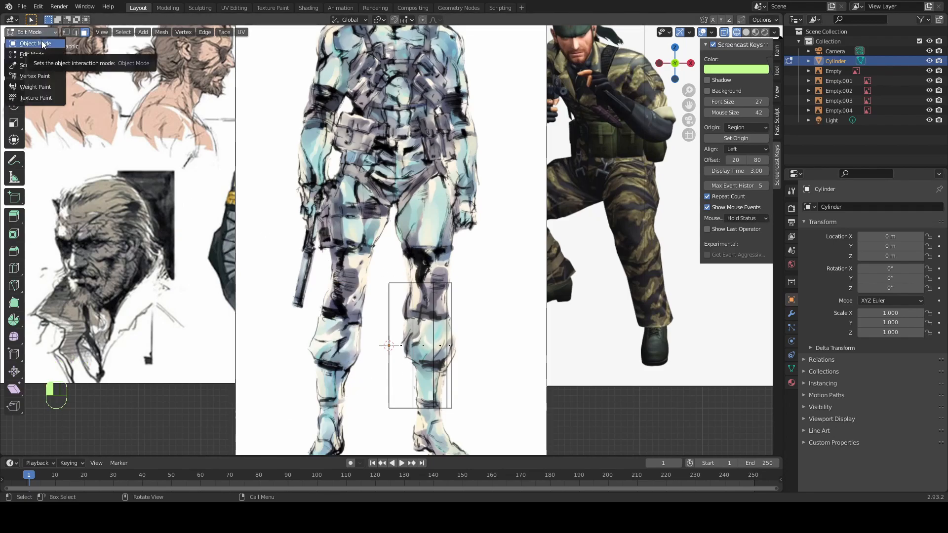
pyautogui.click(43, 44)
pyautogui.press('z')
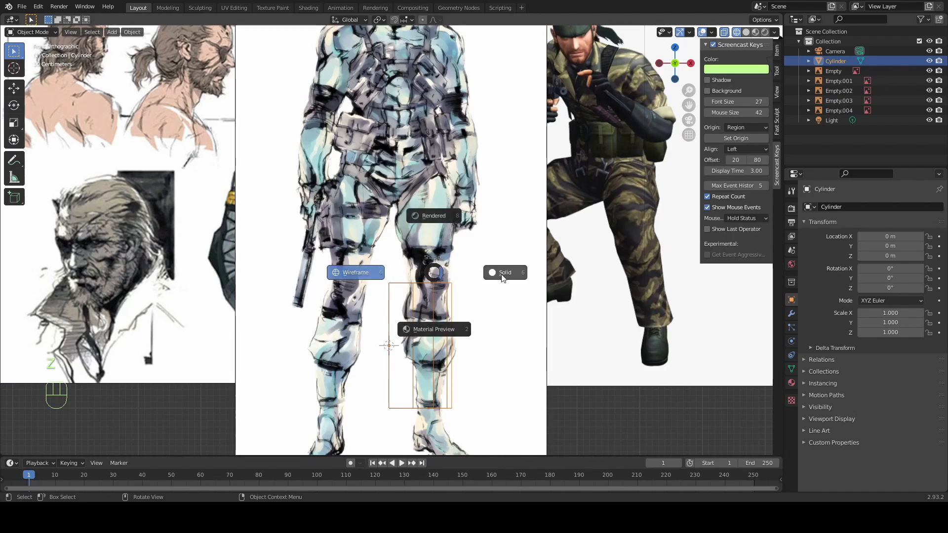
pyautogui.click(502, 276)
pyautogui.scroll(-1, 489, 264)
pyautogui.click(792, 314)
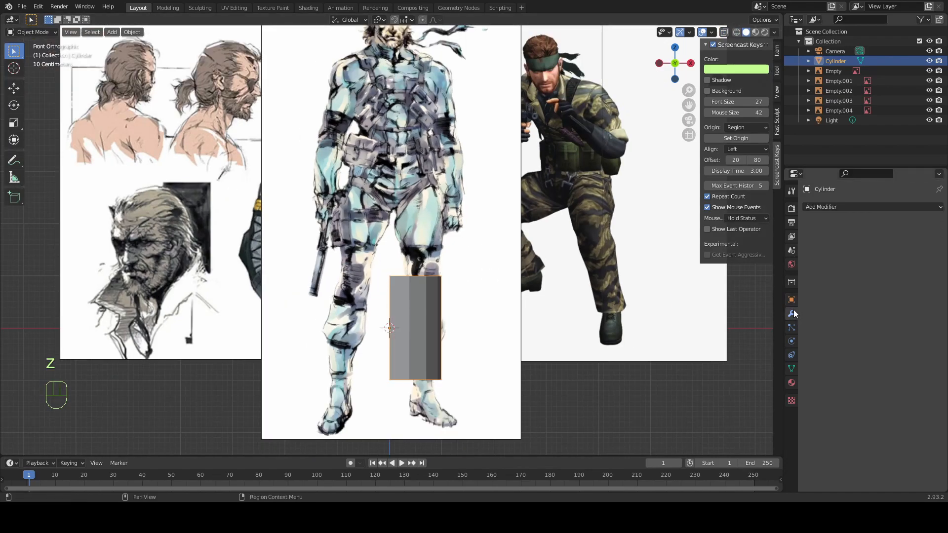
pyautogui.click(818, 207)
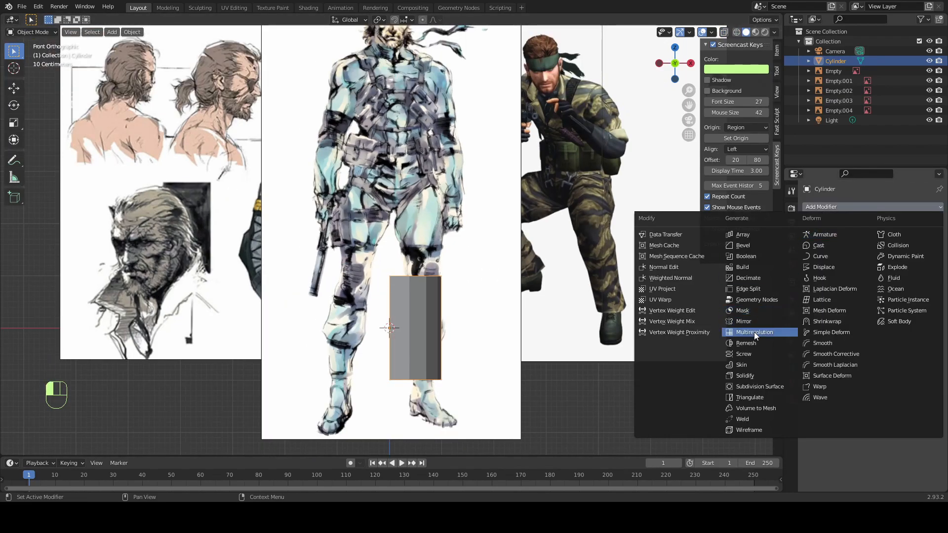
pyautogui.click(749, 318)
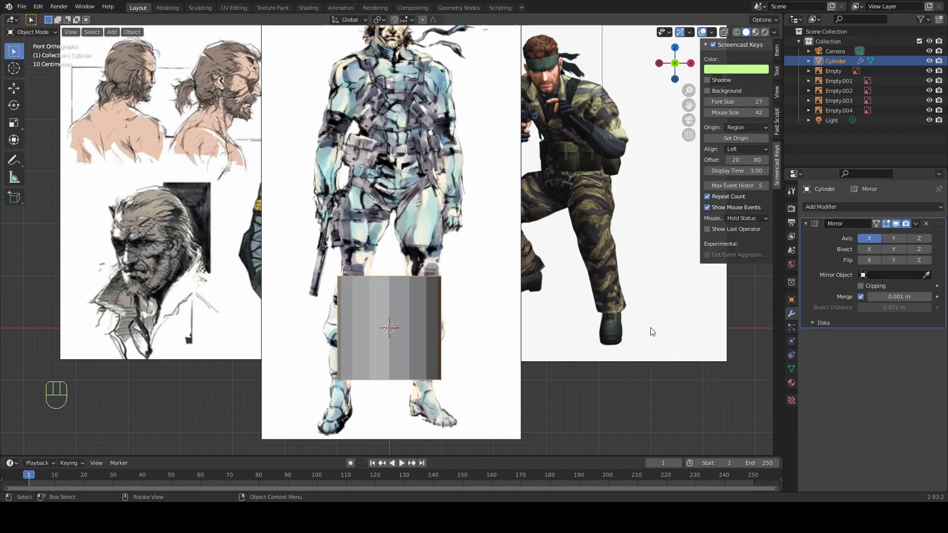
pyautogui.click(860, 286)
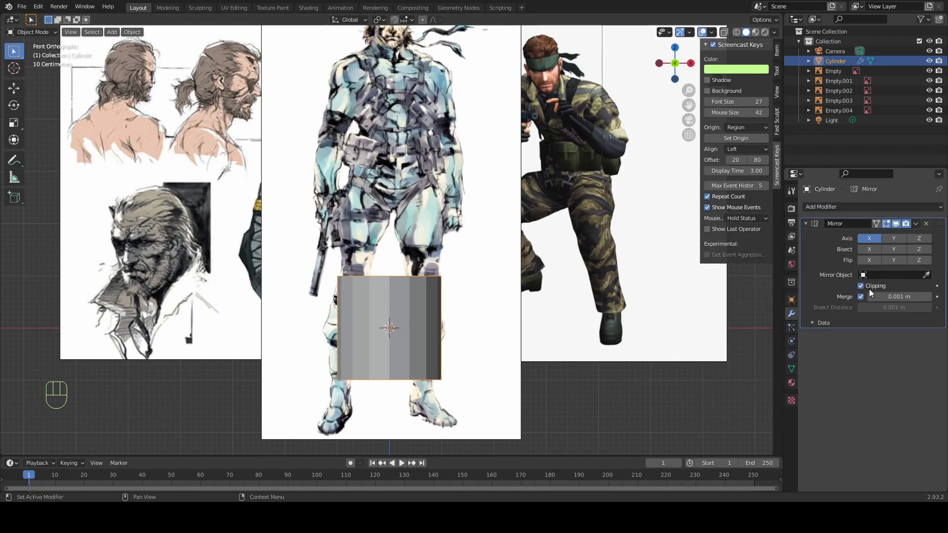
pyautogui.scroll(1, 447, 313)
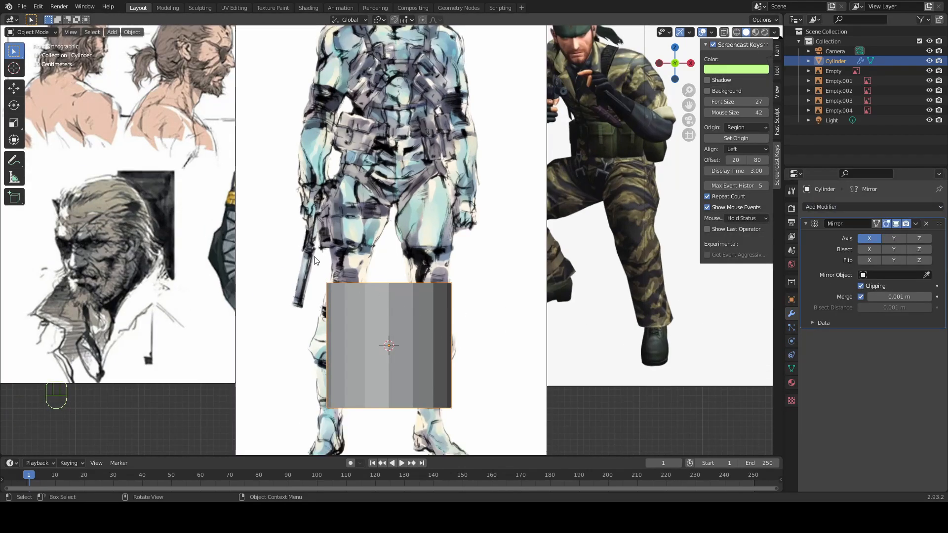
pyautogui.click(30, 32)
pyautogui.click(30, 56)
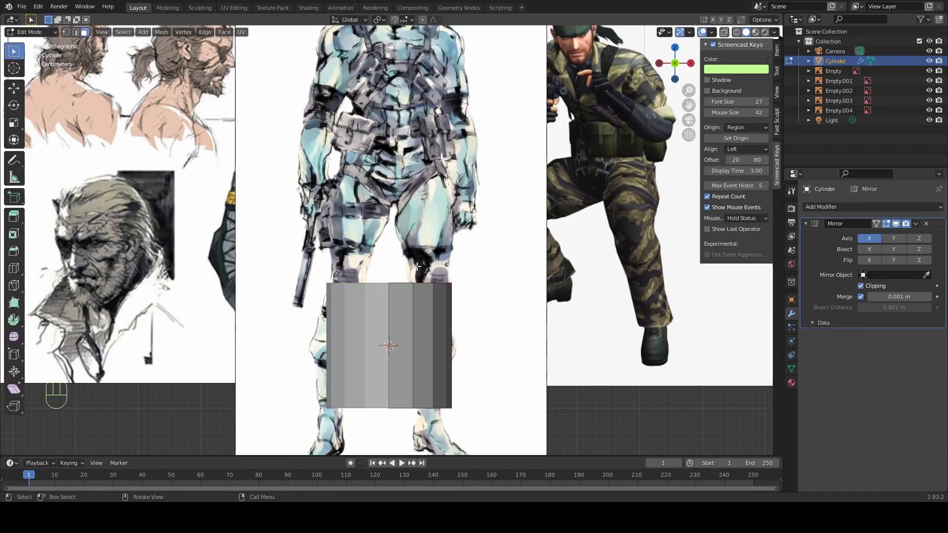
pyautogui.click(30, 32)
pyautogui.click(30, 45)
# Move the mirrored cylinder up along Z by about 5.63 m, to the head of the front reference
pyautogui.scroll(-3, 488, 285)
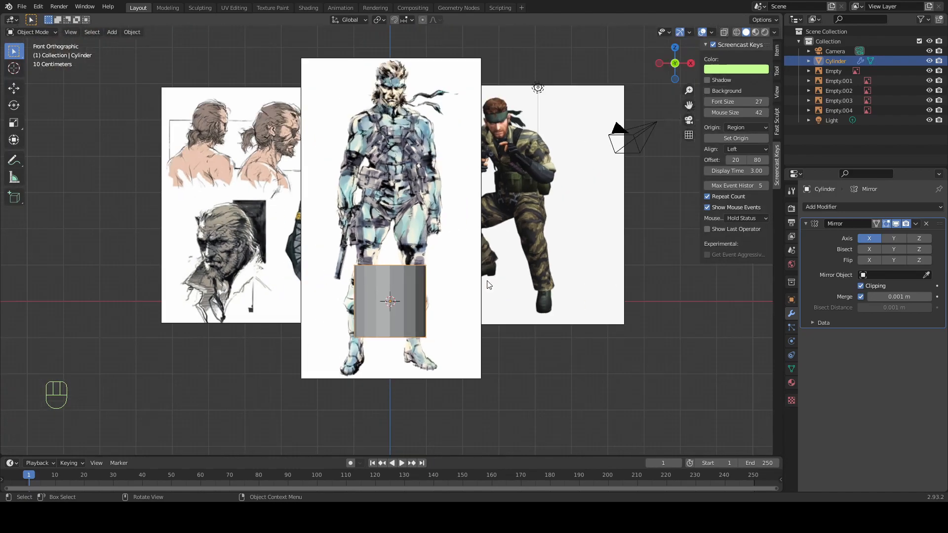
pyautogui.press('g')
pyautogui.press('z')
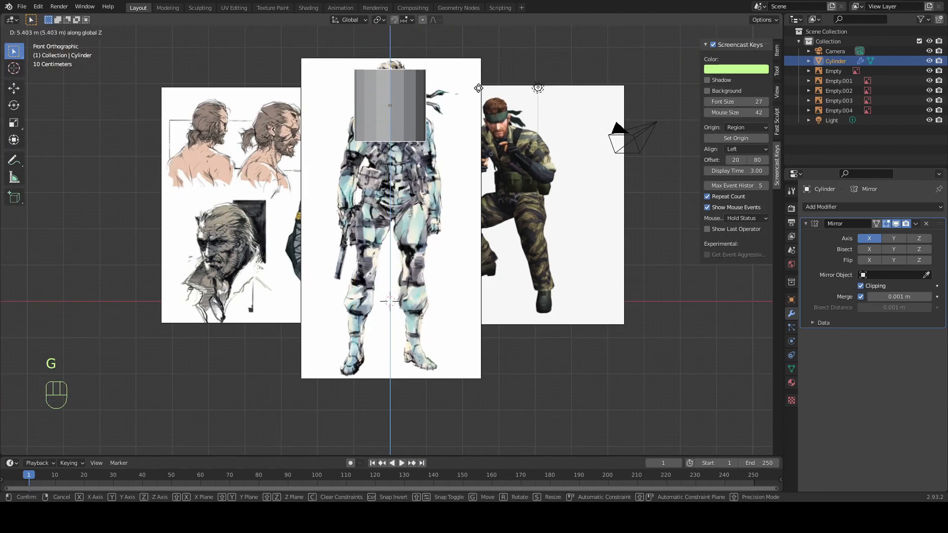
pyautogui.click(479, 83)
# Scale the camouflage soldier side reference up by about 1.335 in the right view
pyautogui.press('KP_3')
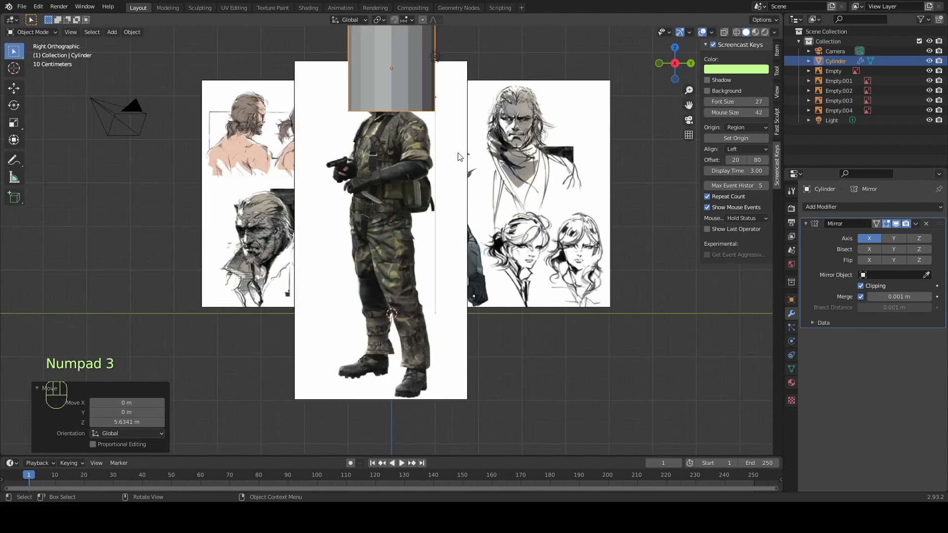
pyautogui.click(318, 105)
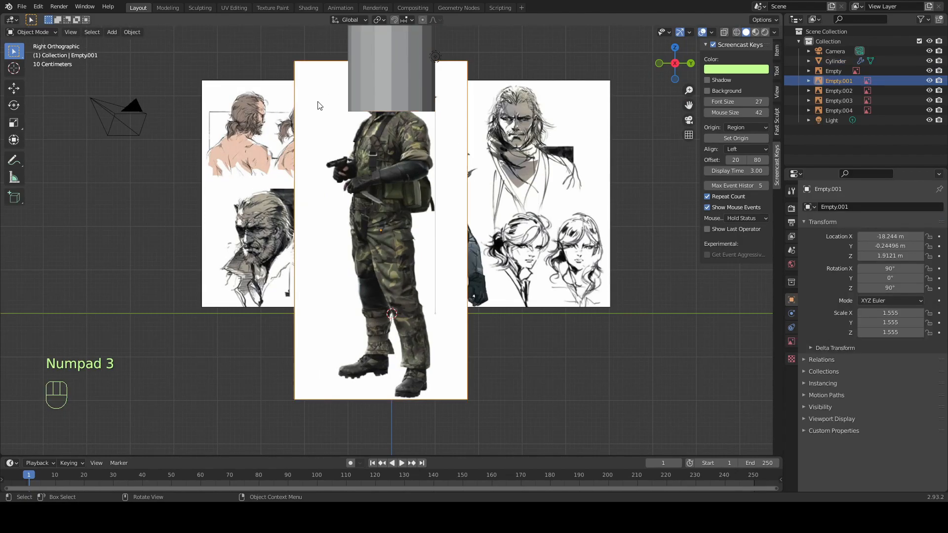
pyautogui.press('s')
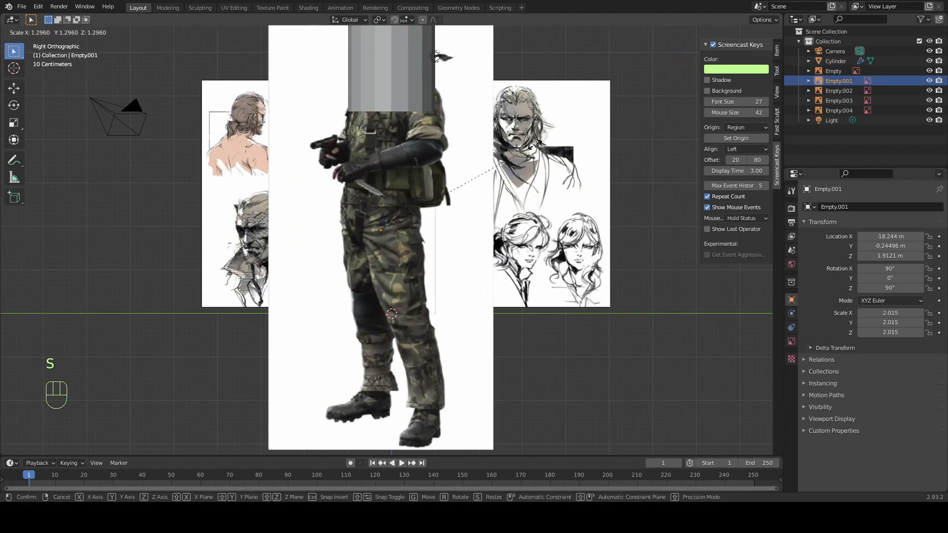
pyautogui.click(540, 144)
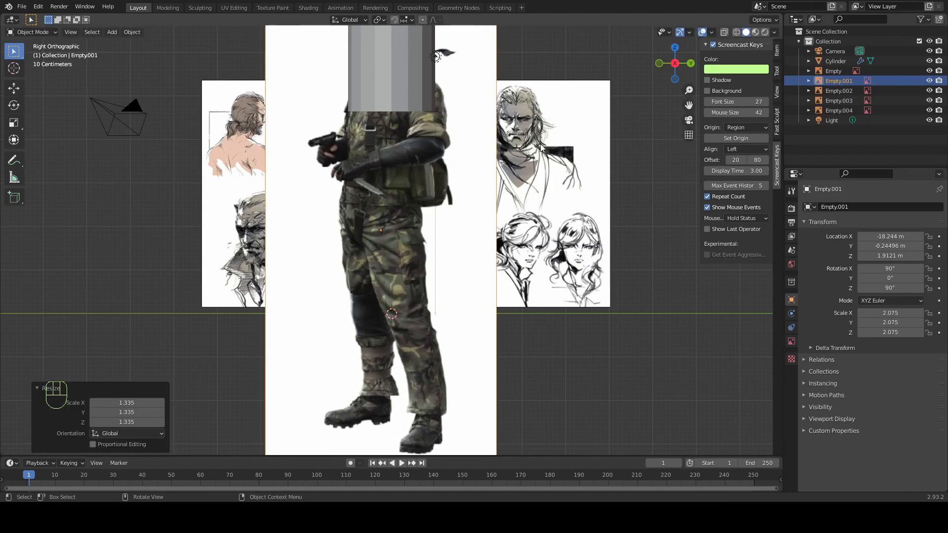
# Compare the soldier side reference with the front reference and lower it about 0.21 m along Z to match the head height
pyautogui.keyDown('shift'); pyautogui.moveTo(486, 144); pyautogui.dragTo(483, 227, button='middle'); pyautogui.keyUp('shift')
pyautogui.press('KP_1')
pyautogui.scroll(1, 484, 229)
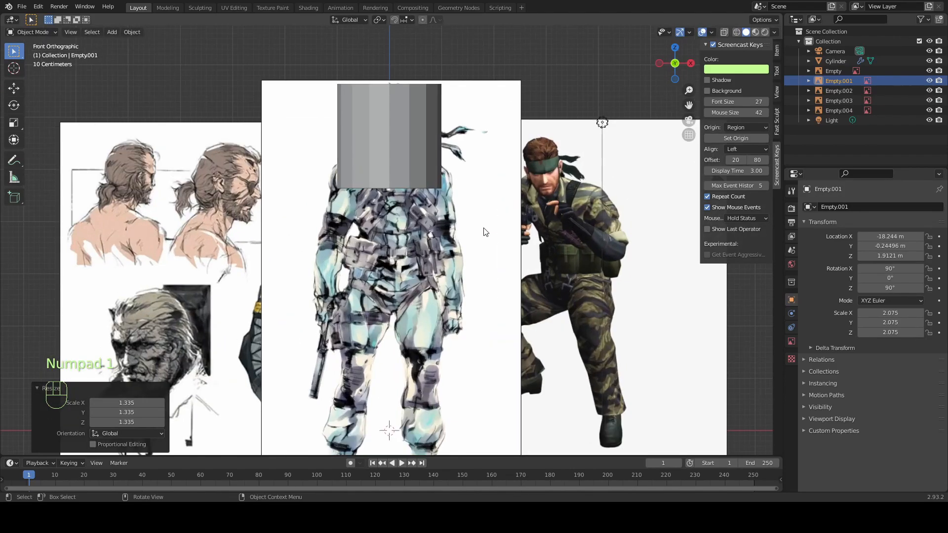
pyautogui.scroll(3, 484, 231)
pyautogui.scroll(-3, 483, 231)
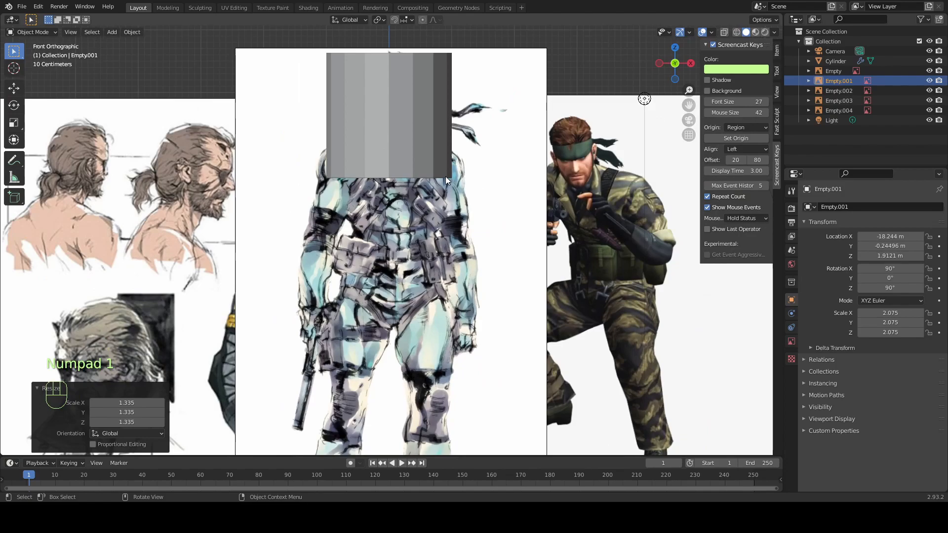
pyautogui.press('KP_3')
pyautogui.keyDown('shift'); pyautogui.moveTo(440, 176); pyautogui.dragTo(438, 262, button='middle'); pyautogui.keyUp('shift')
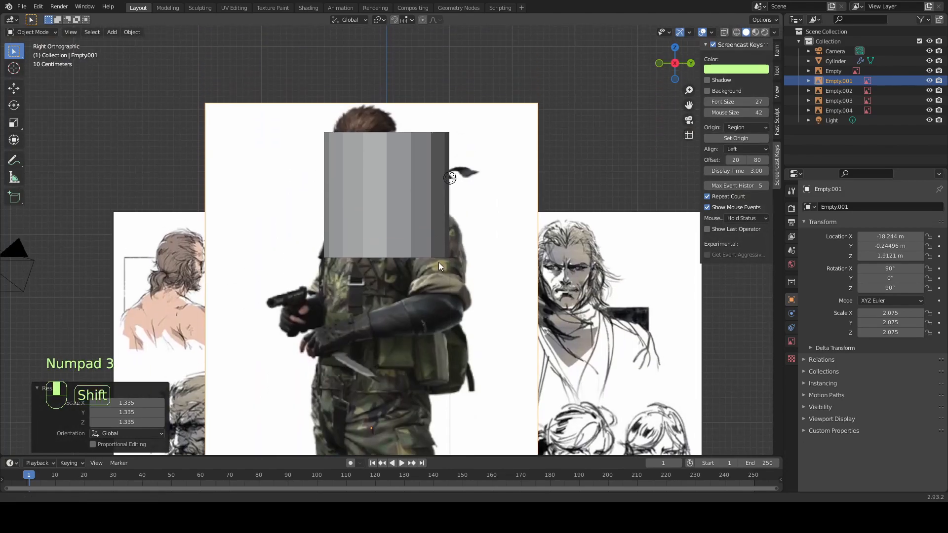
pyautogui.scroll(1, 427, 284)
pyautogui.press('g')
pyautogui.press('z')
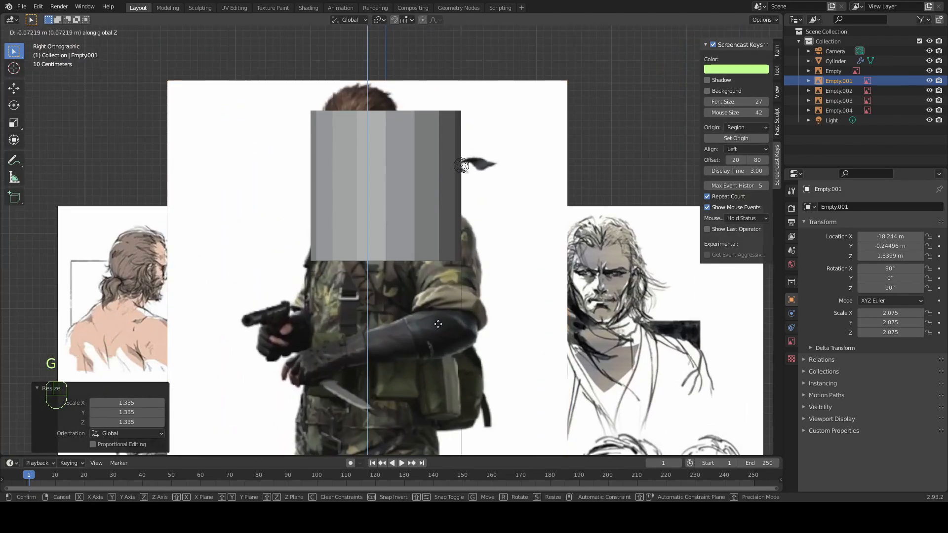
pyautogui.click(438, 333)
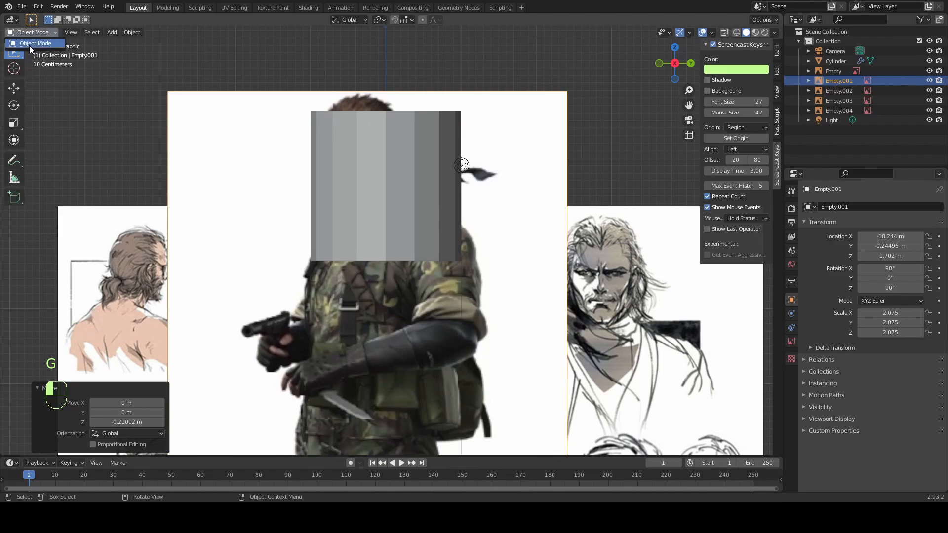
# Turn on X-ray while editing the cylinder to check it against the side reference's head, and return to Object Mode
pyautogui.click(339, 173)
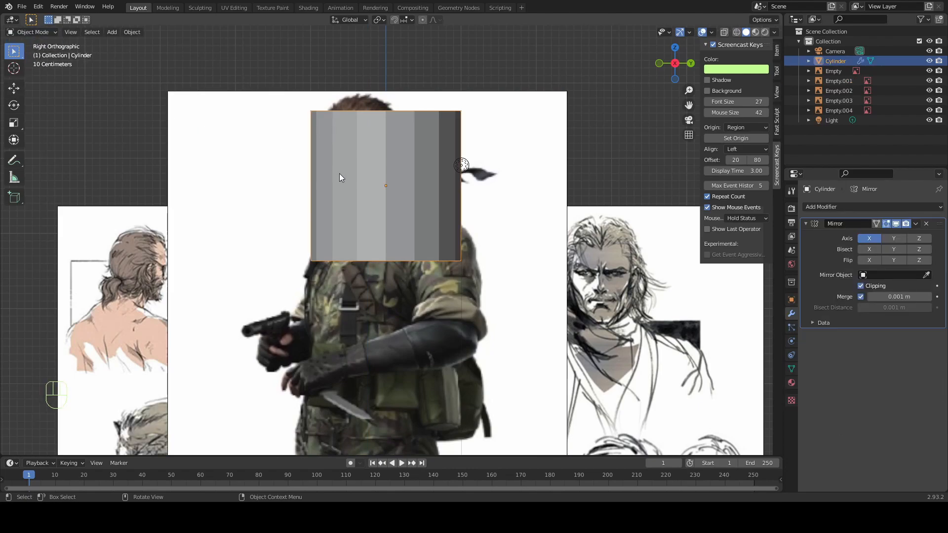
pyautogui.click(35, 32)
pyautogui.click(30, 52)
pyautogui.scroll(1, 288, 143)
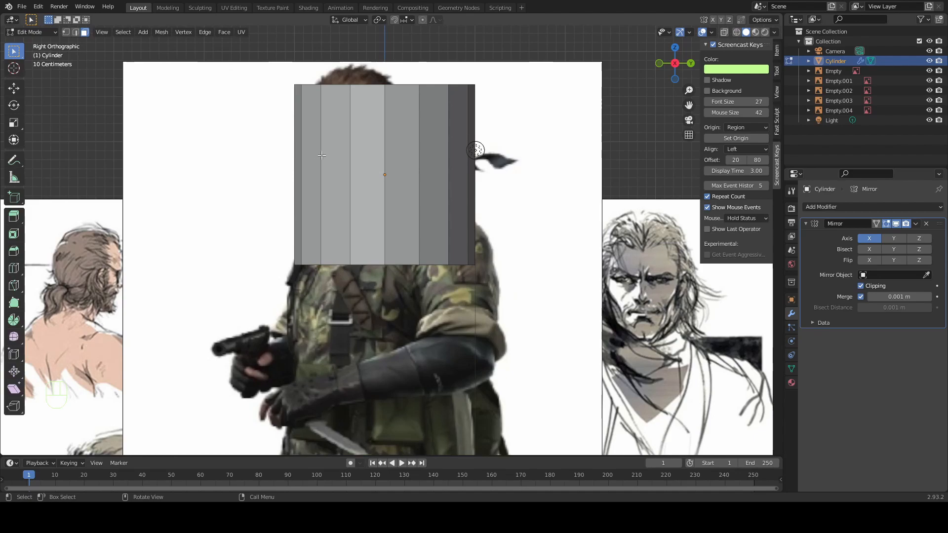
pyautogui.hotkey('alt', 'z')
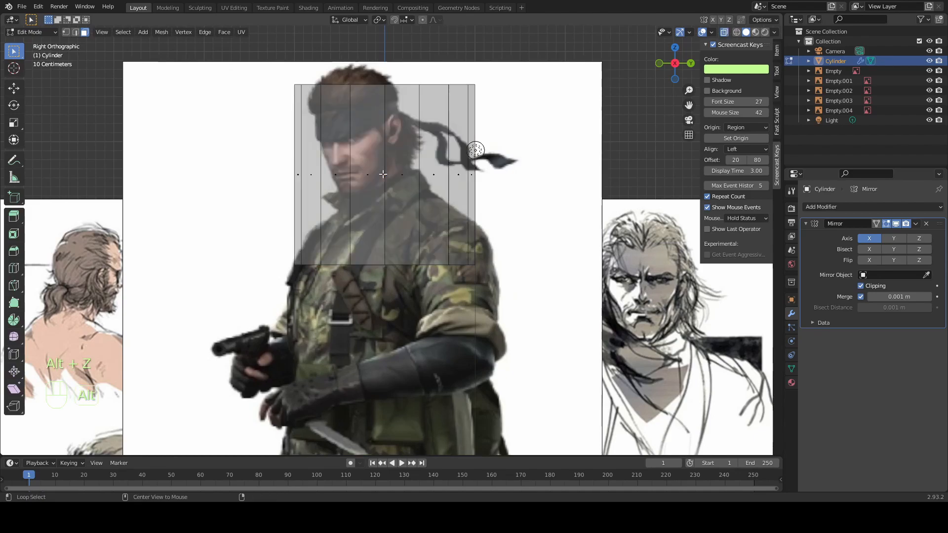
pyautogui.click(384, 174)
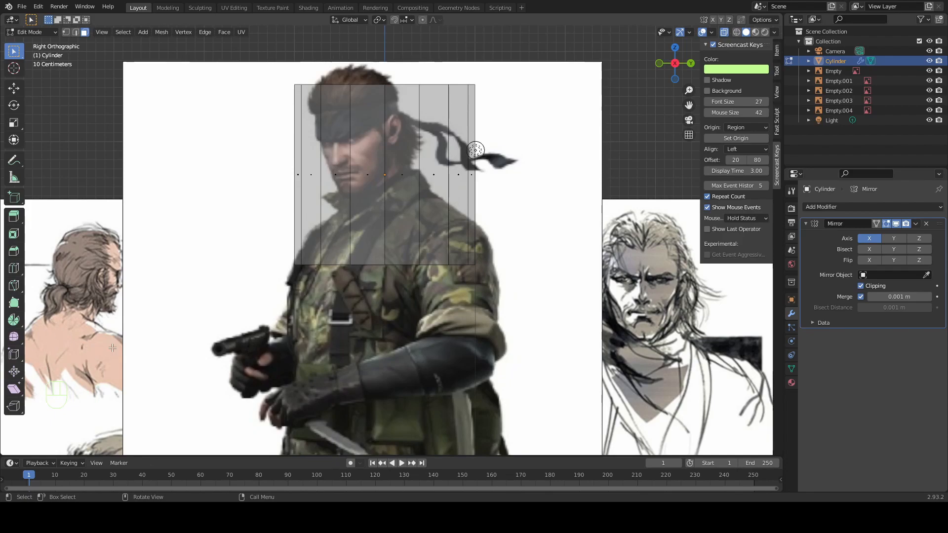
pyautogui.hotkey('alt', 'z')
pyautogui.hotkey('alt', 'z')
pyautogui.scroll(-2, 198, 124)
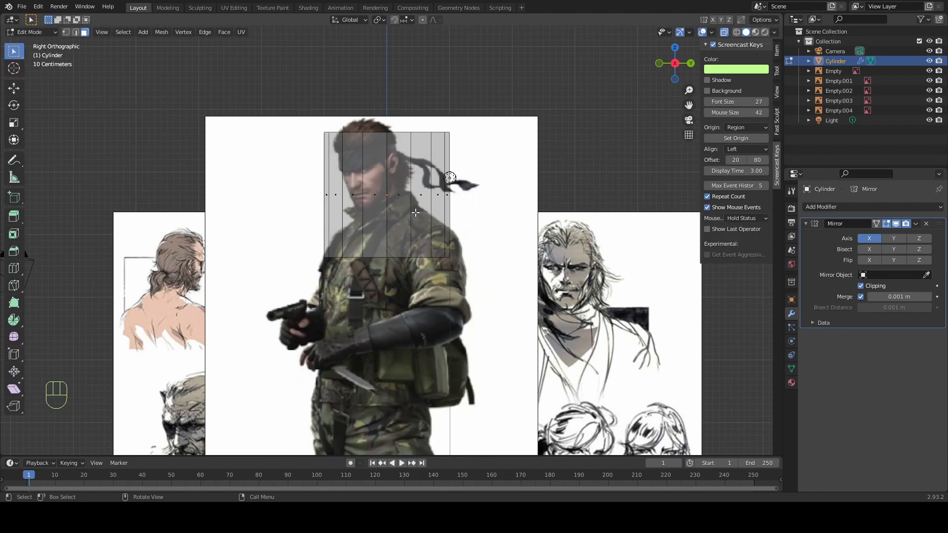
pyautogui.scroll(3, 387, 163)
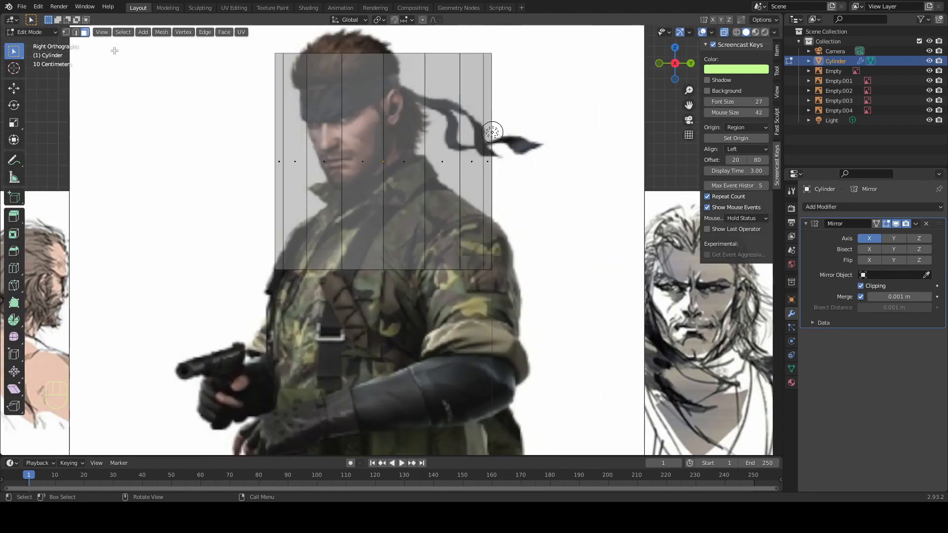
pyautogui.click(48, 33)
pyautogui.click(48, 44)
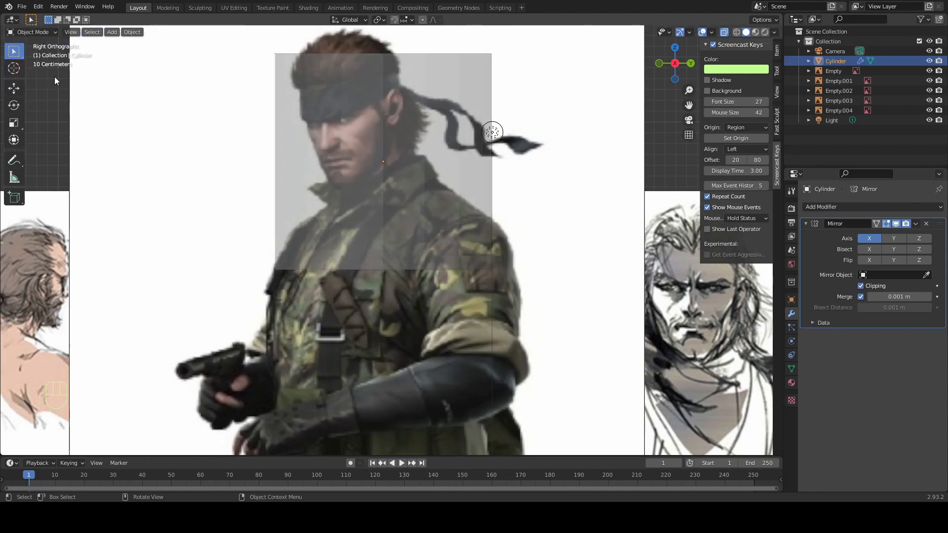
# Bring the head-sketch reference sheet forward about 0.54 m along X, in front of the soldier side reference
pyautogui.scroll(-2, 81, 277)
pyautogui.click(82, 276)
pyautogui.press('KP_1')
pyautogui.scroll(-5, 290, 245)
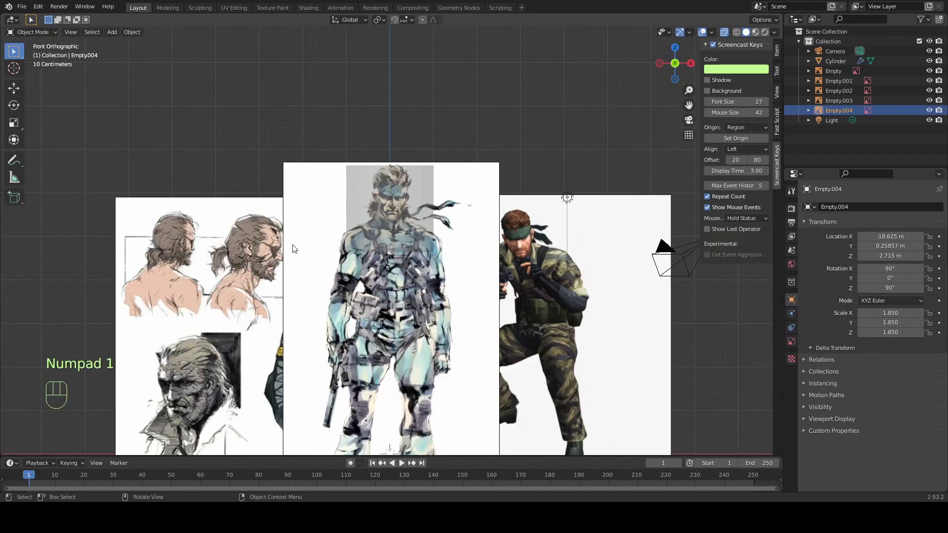
pyautogui.press('g')
pyautogui.click(221, 277)
pyautogui.press('KP_3')
pyautogui.press('KP_1')
pyautogui.press('KP_3')
pyautogui.scroll(8, 221, 277)
pyautogui.scroll(2, 220, 277)
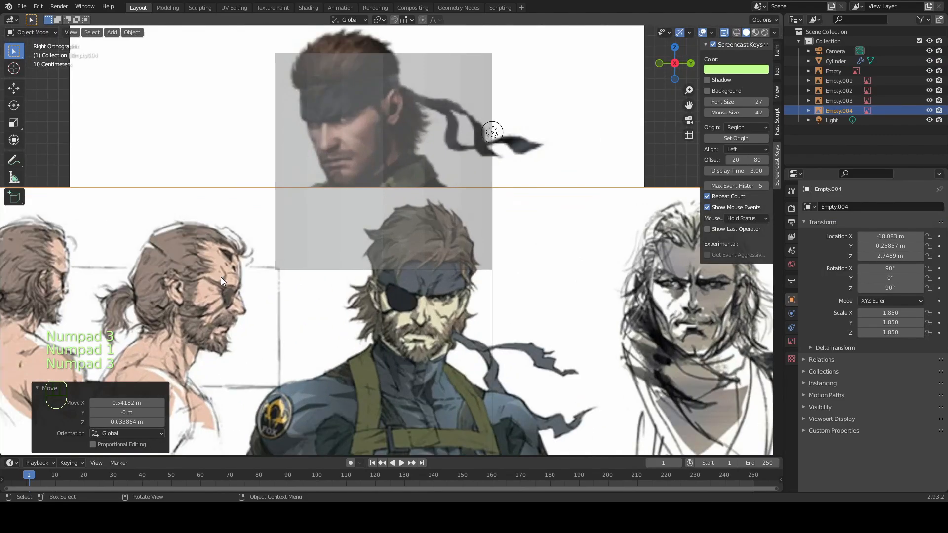
# Raise the head-sketch reference sheet about 0.41 m and mirror it along the Y axis
pyautogui.press('g')
pyautogui.click(257, 238)
pyautogui.hotkey('ctrl', 'm')
pyautogui.press('y')
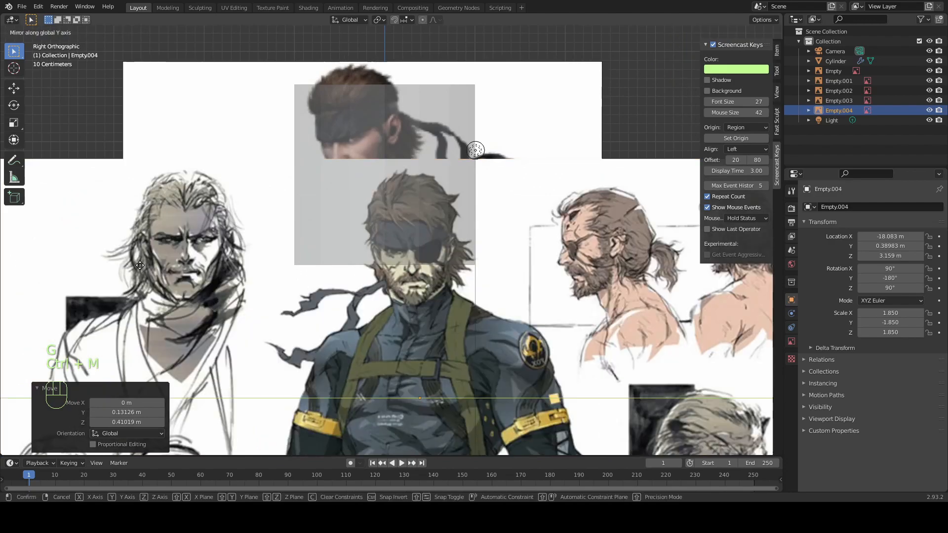
pyautogui.click(256, 238)
# Position the ponytail profile sketch over the cylinder and scale its reference sheet up by about 1.317
pyautogui.press('g')
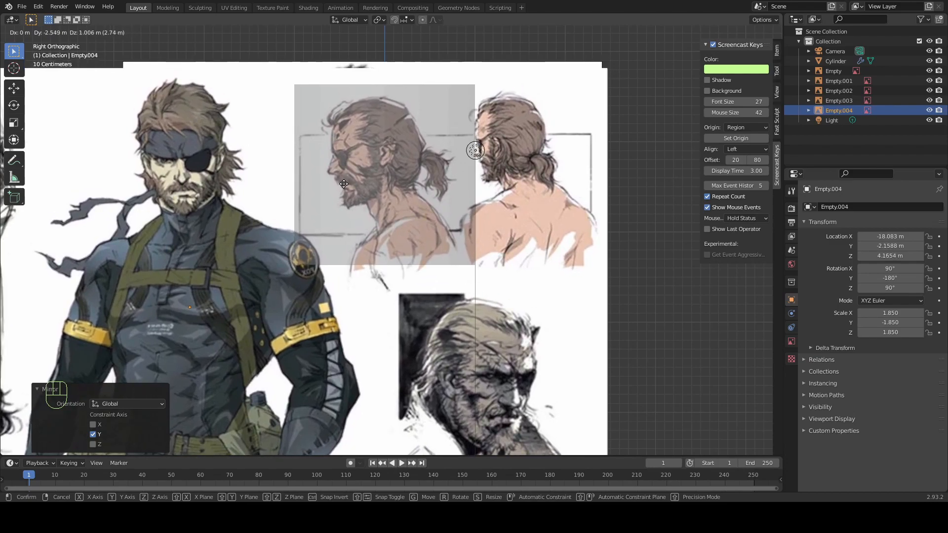
pyautogui.click(344, 184)
pyautogui.press('s')
pyautogui.click(521, 150)
pyautogui.press('g')
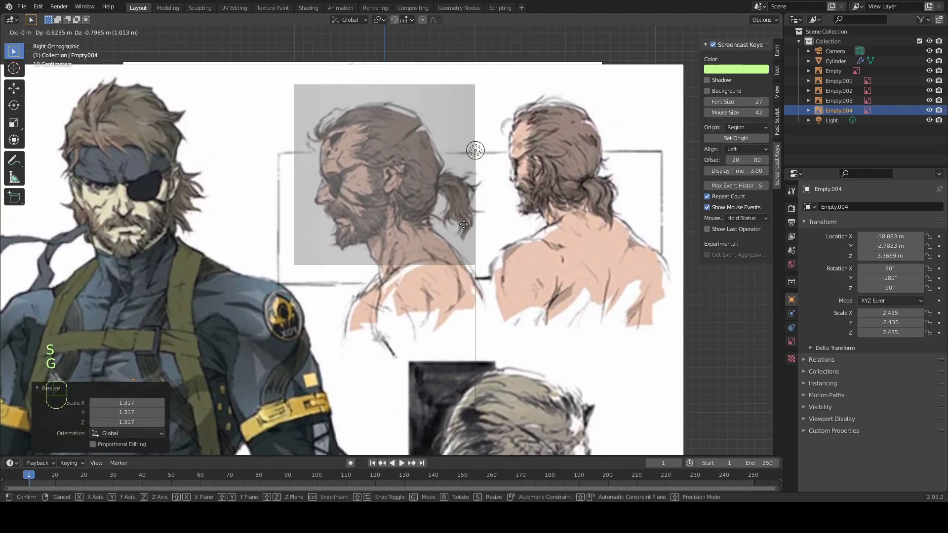
pyautogui.click(466, 219)
pyautogui.press('g')
pyautogui.click(458, 223)
# Scale the reference sheet by a further 1.122 and shift it down to fit the profile head within the cylinder
pyautogui.press('s')
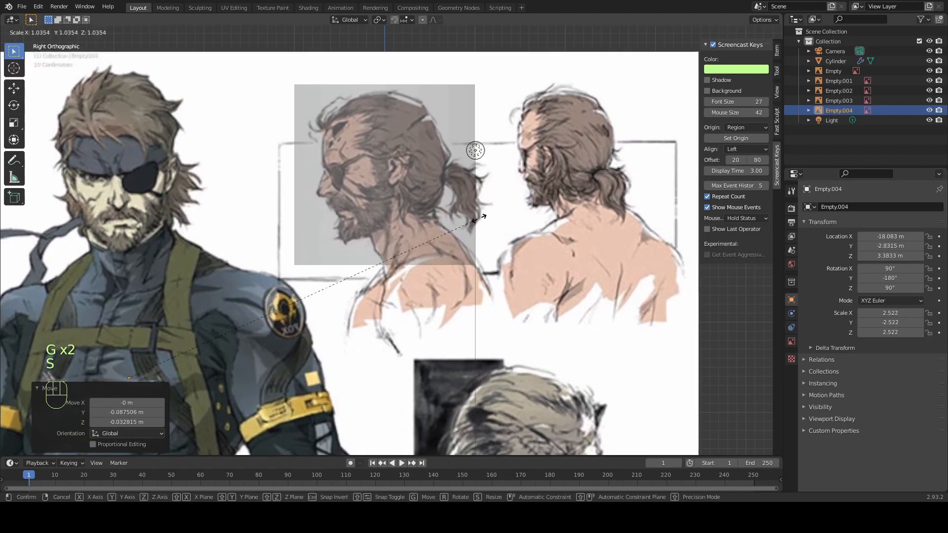
pyautogui.click(486, 228)
pyautogui.press('g')
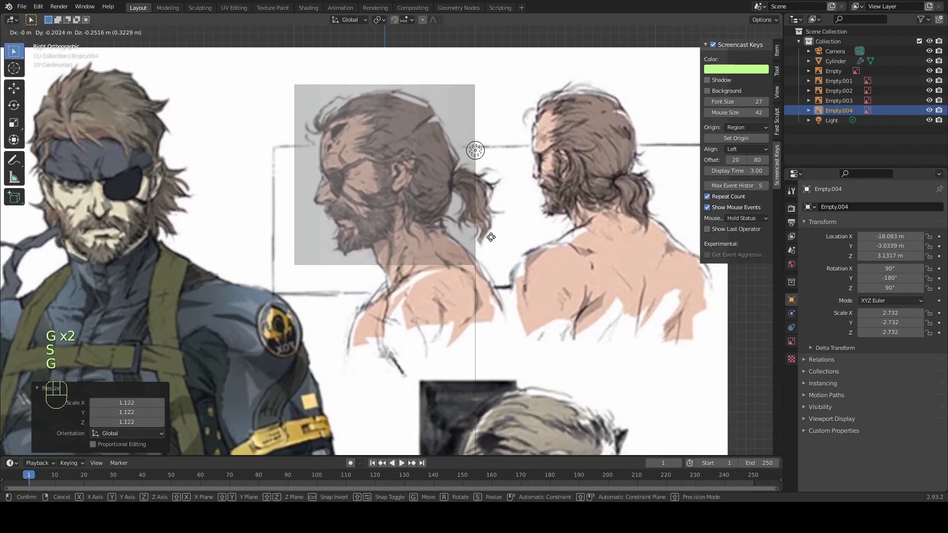
pyautogui.click(486, 242)
# Add four evenly spaced horizontal loop cuts around the cylinder in Edit Mode, without sliding them
pyautogui.click(37, 32)
pyautogui.click(402, 144)
pyautogui.click(31, 32)
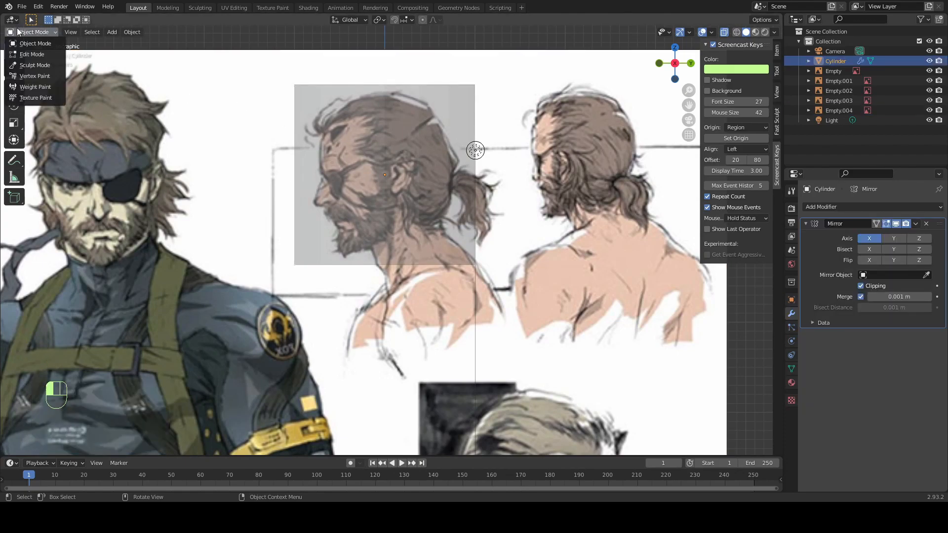
pyautogui.click(30, 54)
pyautogui.scroll(2, 397, 175)
pyautogui.scroll(-1, 397, 175)
pyautogui.hotkey('ctrl', 'r')
pyautogui.scroll(3, 375, 171)
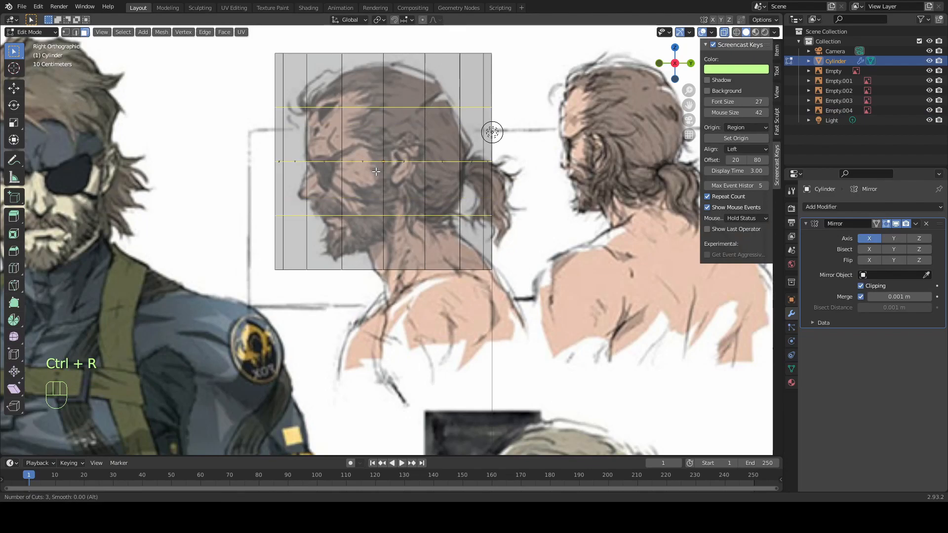
pyautogui.scroll(1, 376, 172)
pyautogui.scroll(-1, 377, 172)
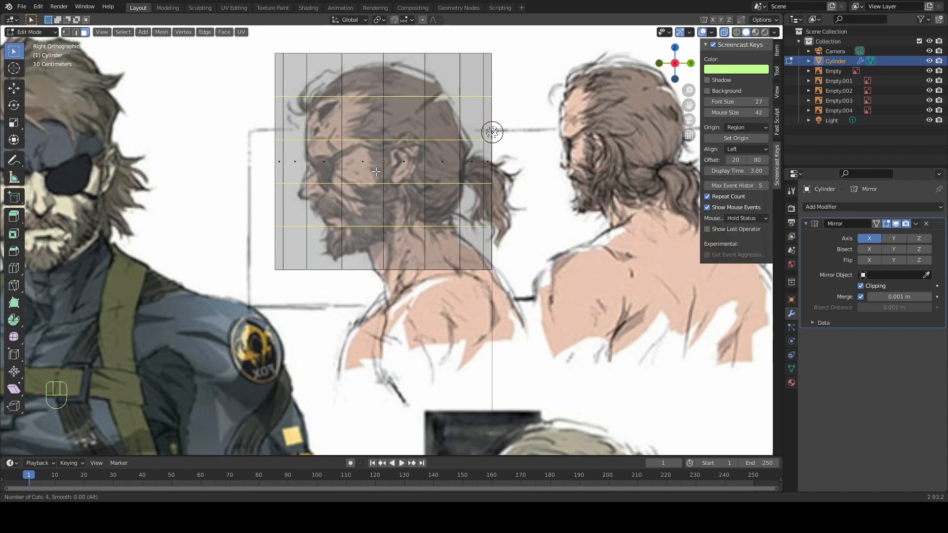
pyautogui.click(376, 171)
pyautogui.rightClick(376, 172)
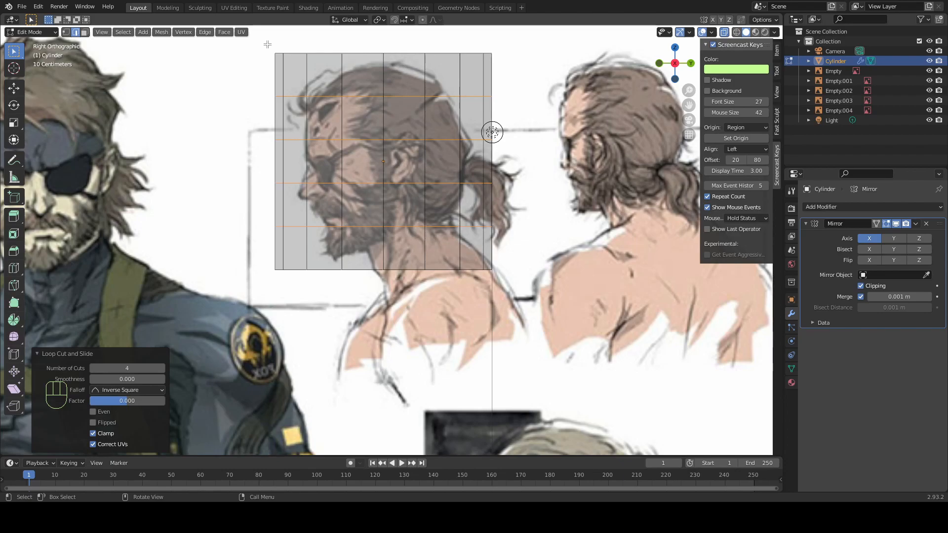
# Enable proportional editing and pull the cylinder's top front corner and top middle down to the profile's forehead and crown
pyautogui.click(421, 20)
pyautogui.press('g')
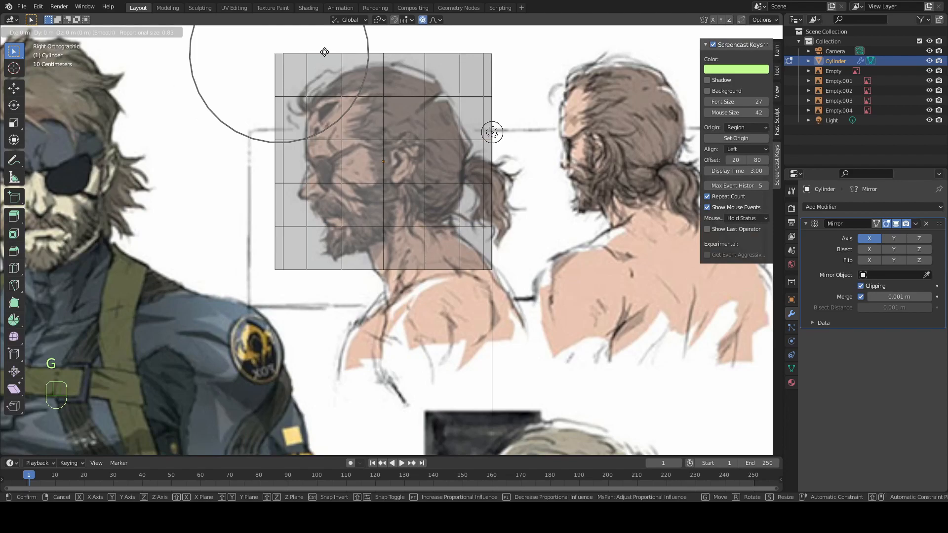
pyautogui.scroll(-2, 353, 79)
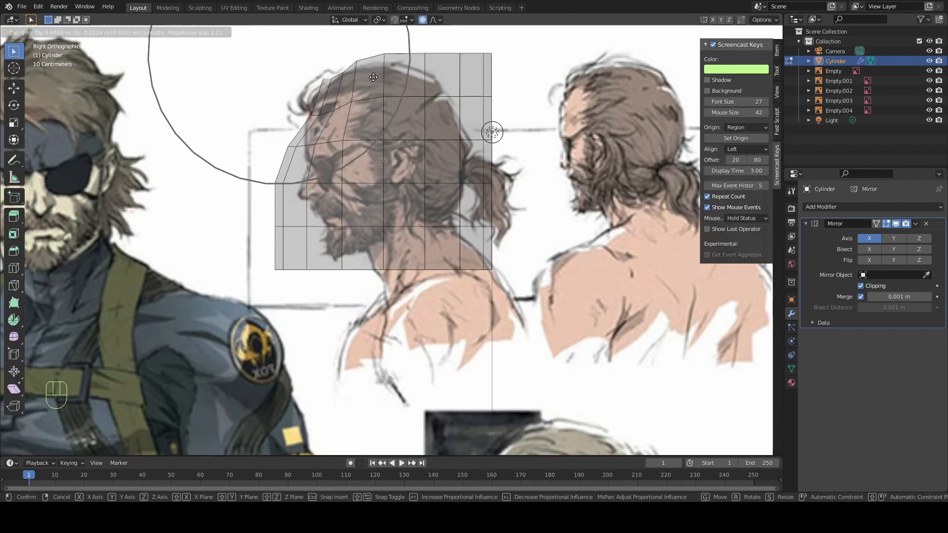
pyautogui.click(364, 96)
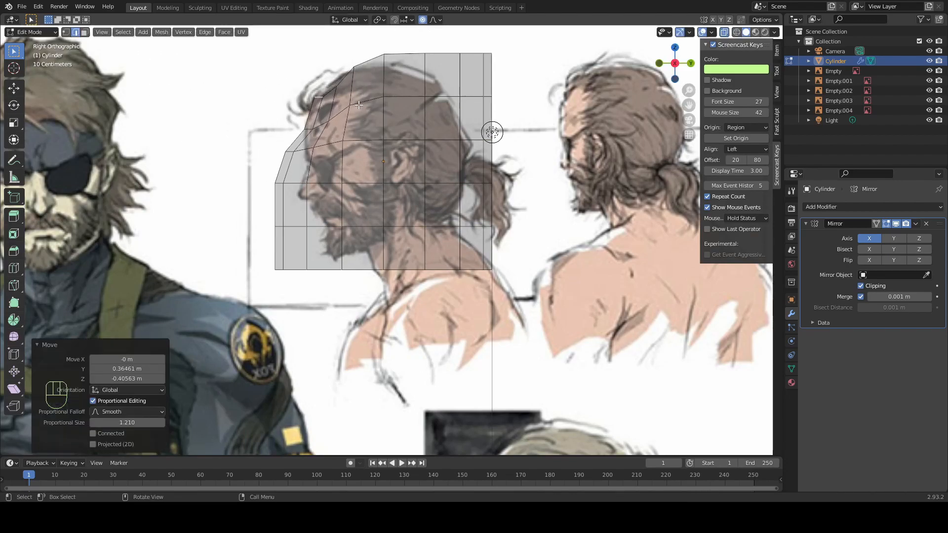
pyautogui.press('g')
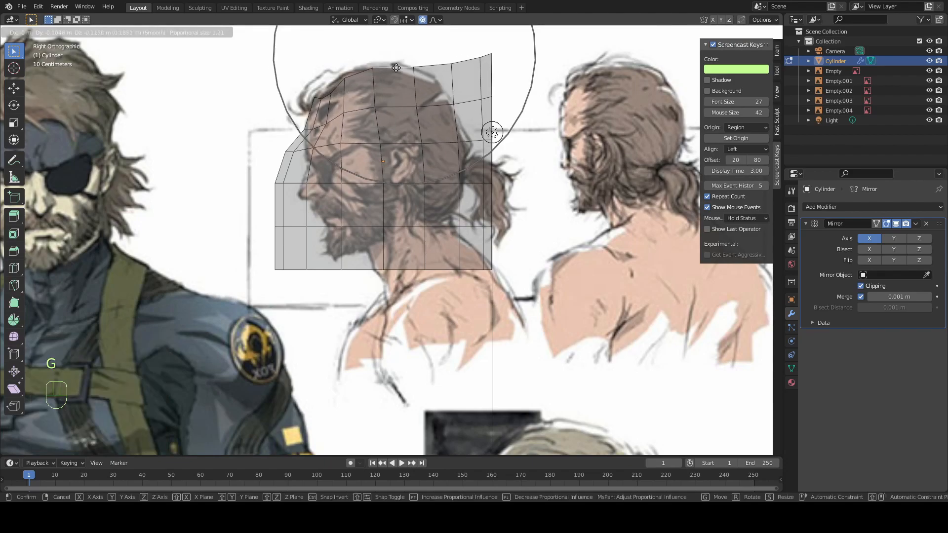
pyautogui.click(389, 73)
# Adjust the cylinder's top edges at the forehead and rear crown onto the head outline using a smaller proportional radius
pyautogui.press('g')
pyautogui.scroll(15, 325, 95)
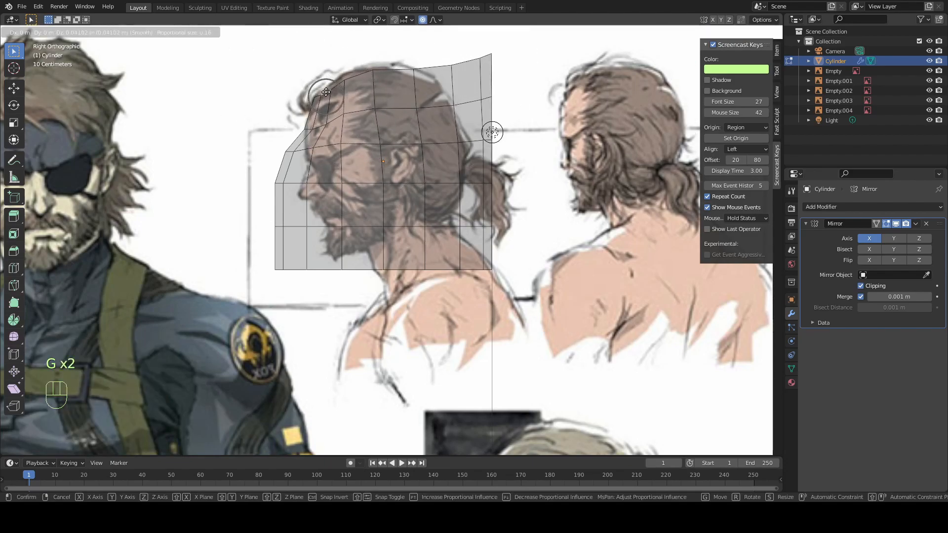
pyautogui.click(330, 100)
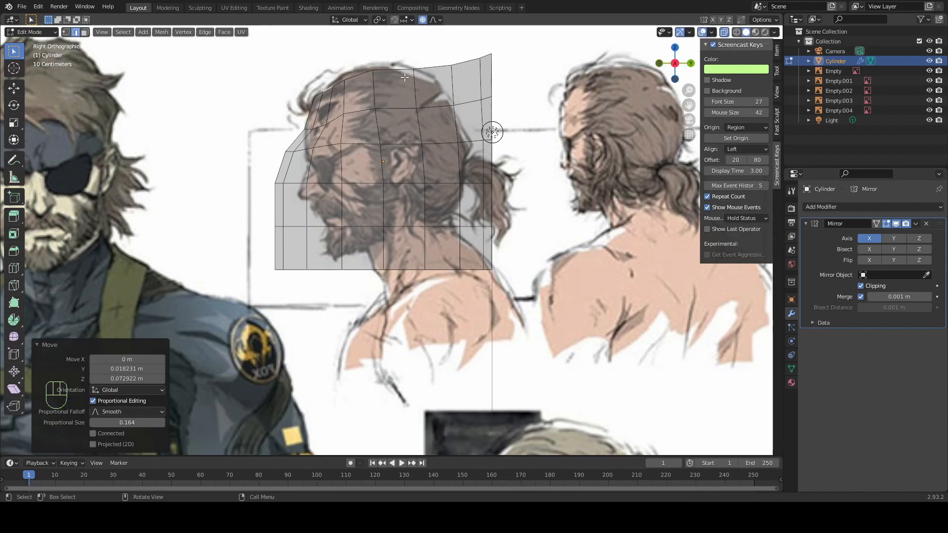
pyautogui.press('g')
pyautogui.scroll(-2, 431, 69)
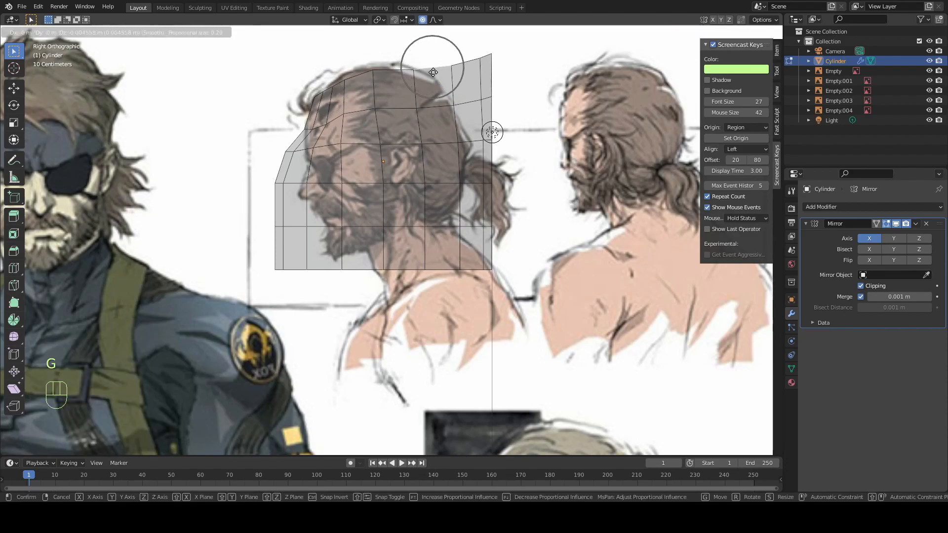
pyautogui.click(429, 79)
# Pull the cylinder's top rear corner edge down to the back of the skull and rotate it about 30°
pyautogui.press('g')
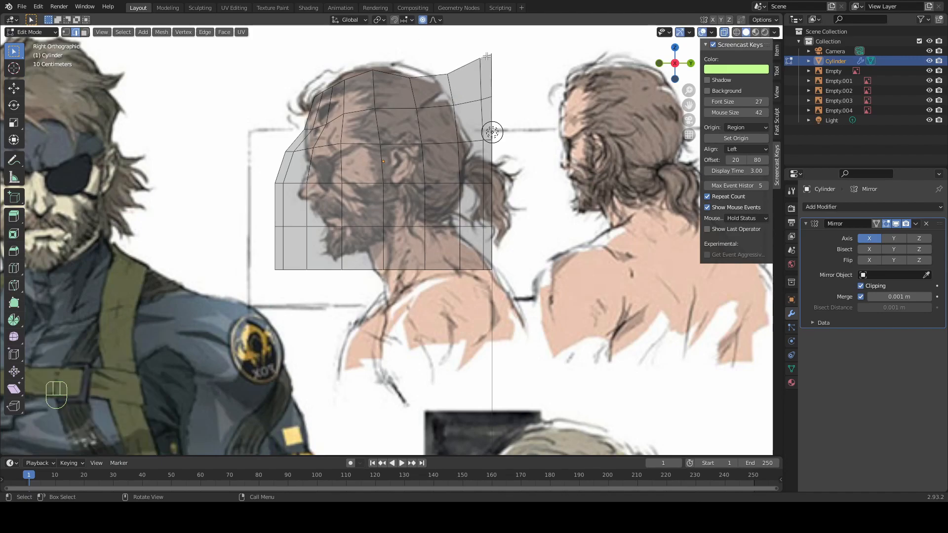
pyautogui.scroll(-6, 481, 84)
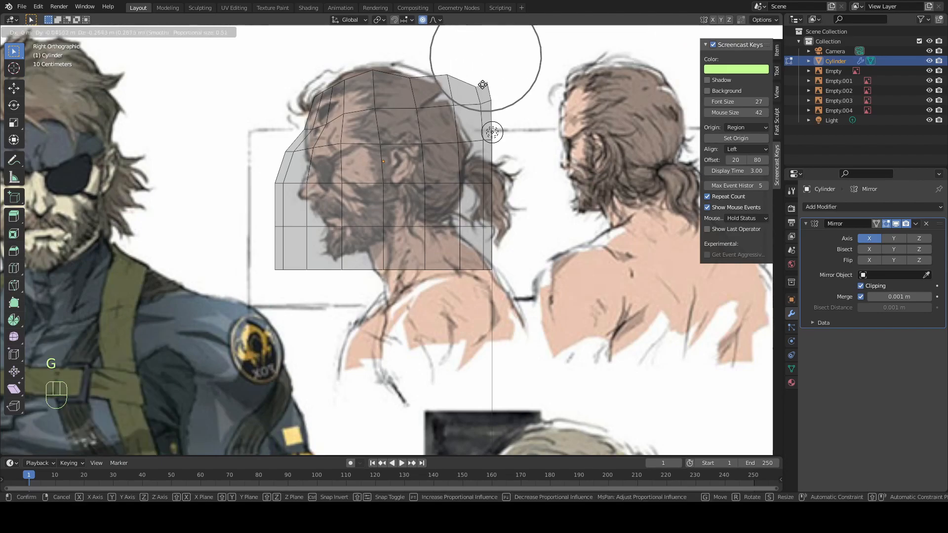
pyautogui.click(483, 82)
pyautogui.press('r')
pyautogui.click(523, 104)
pyautogui.press('g')
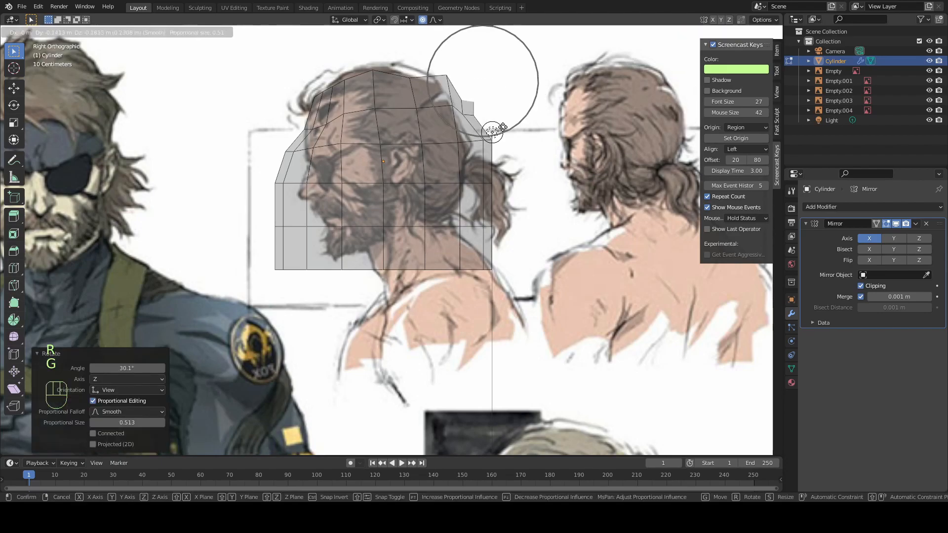
pyautogui.click(506, 133)
# Tuck the rear crown edge and the upright edges behind the ear inward to follow the back of the hair
pyautogui.press('g')
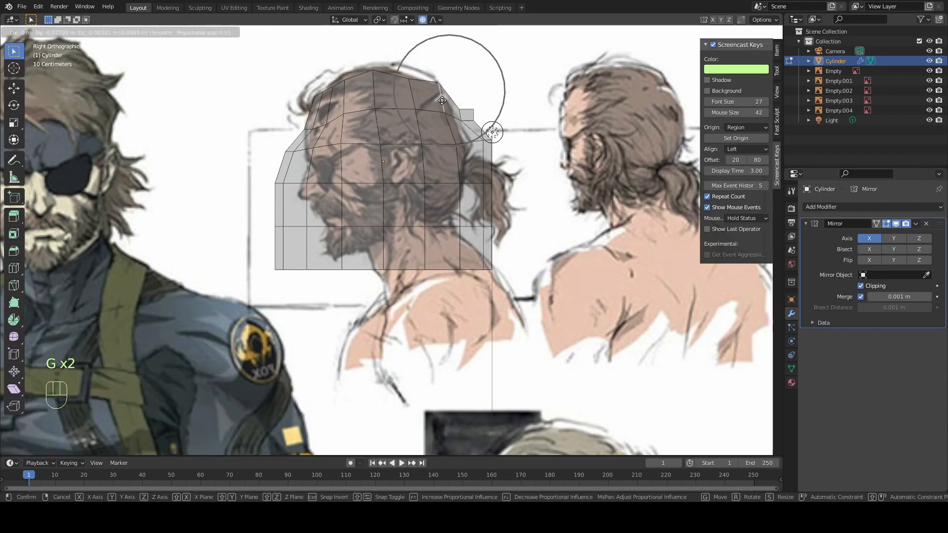
pyautogui.click(434, 102)
pyautogui.click(423, 104)
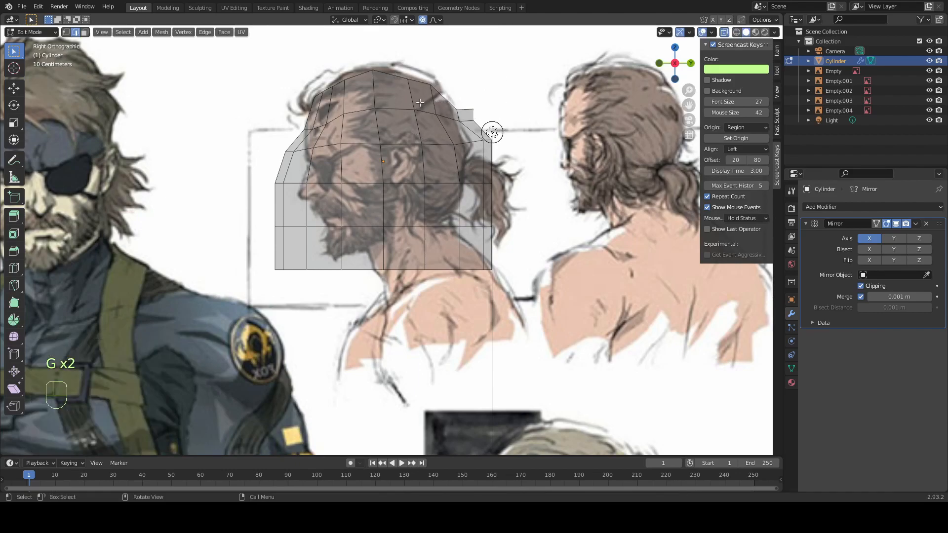
pyautogui.press('g')
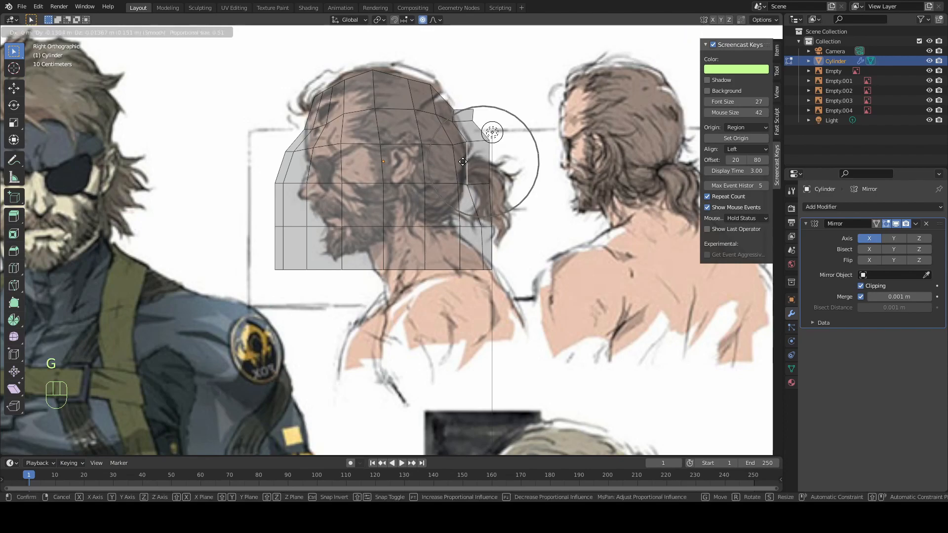
pyautogui.click(462, 161)
pyautogui.press('g')
pyautogui.click(435, 161)
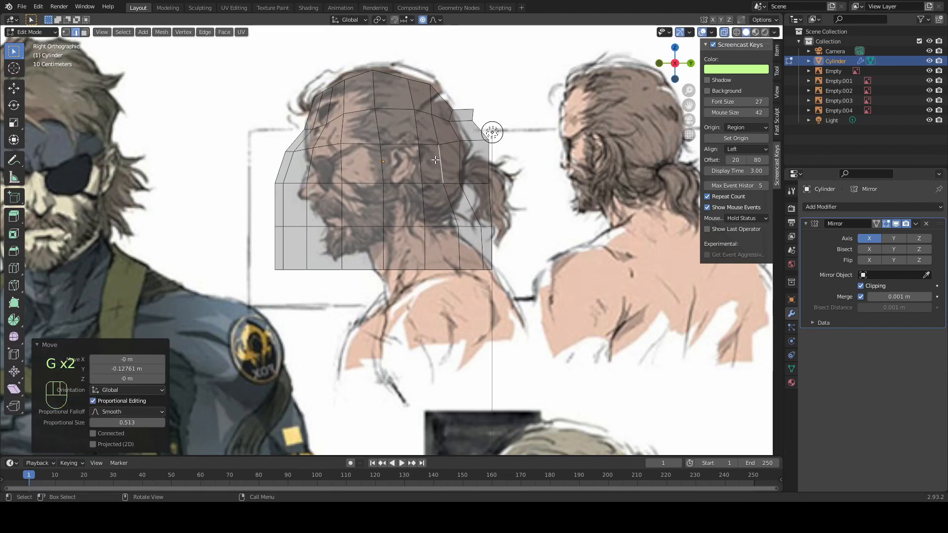
pyautogui.press('g')
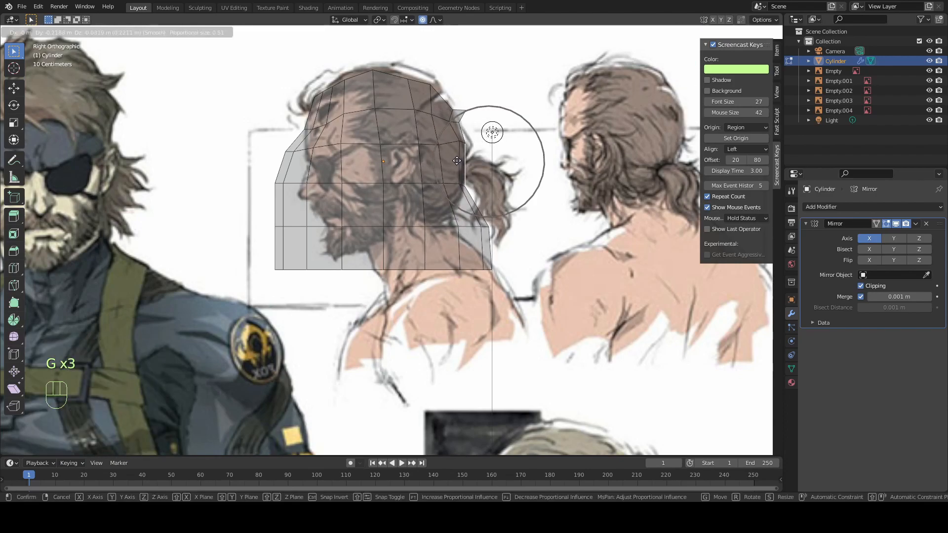
pyautogui.click(444, 155)
# Switch the mesh selection mode to vertices for refining the upper back of the head
pyautogui.click(66, 33)
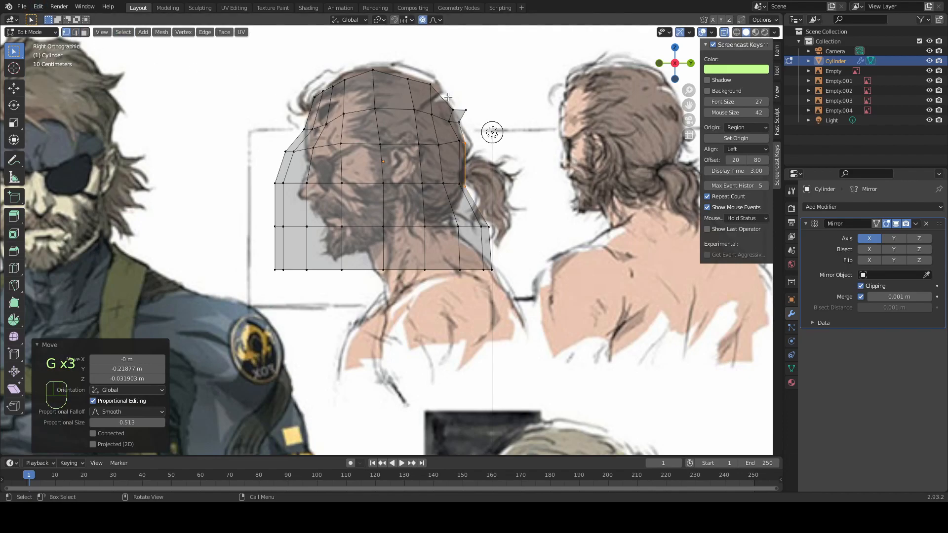
pyautogui.click(469, 104)
pyautogui.scroll(3, 470, 104)
pyautogui.keyDown('shift'); pyautogui.moveTo(469, 105); pyautogui.dragTo(407, 259, button='middle'); pyautogui.keyUp('shift')
pyautogui.scroll(1, 419, 244)
pyautogui.press('g')
pyautogui.click(482, 165)
pyautogui.hotkey('ctrl', 'z')
pyautogui.press('g')
pyautogui.scroll(10, 482, 166)
pyautogui.scroll(7, 482, 166)
pyautogui.click(461, 174)
pyautogui.hotkey('ctrl', 'z')
# Move the vertices protruding at the upper back of the head in onto the skull outline
pyautogui.press('g')
pyautogui.click(419, 141)
pyautogui.click(445, 167)
pyautogui.press('g')
pyautogui.click(446, 167)
# Nudge the rearmost vertices between the back of the skull and the ponytail base onto the head outline
pyautogui.click(450, 225)
pyautogui.press('g')
pyautogui.click(442, 231)
pyautogui.click(455, 323)
pyautogui.press('g')
pyautogui.click(451, 321)
pyautogui.scroll(-1, 476, 317)
pyautogui.click(453, 304)
pyautogui.press('g')
pyautogui.click(451, 305)
# Pull the rear vertices of the lower row inward to the nape, narrowing the neck beneath the hair
pyautogui.click(479, 374)
pyautogui.press('g')
pyautogui.scroll(-2, 477, 374)
pyautogui.scroll(2, 476, 373)
pyautogui.scroll(-9, 476, 374)
pyautogui.click(442, 370)
pyautogui.press('g')
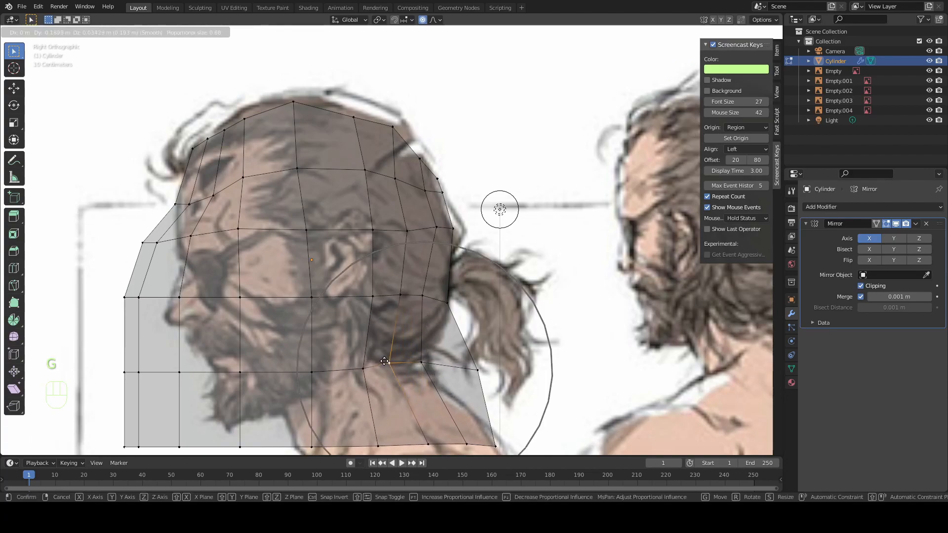
pyautogui.click(466, 364)
pyautogui.press('g')
pyautogui.scroll(9, 476, 367)
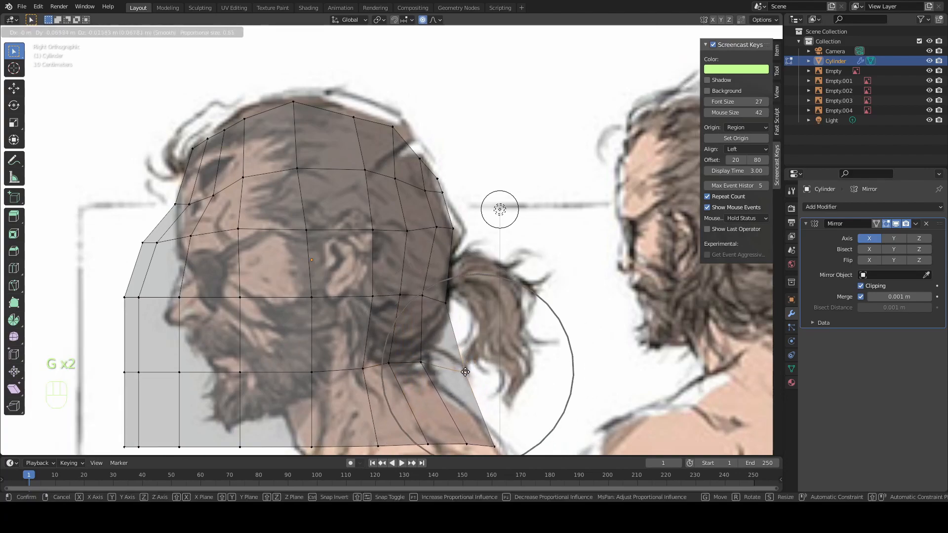
pyautogui.click(429, 356)
# Move the two front vertices of the brow row back onto the brow, then shift the vertex behind them
pyautogui.scroll(-2, 308, 337)
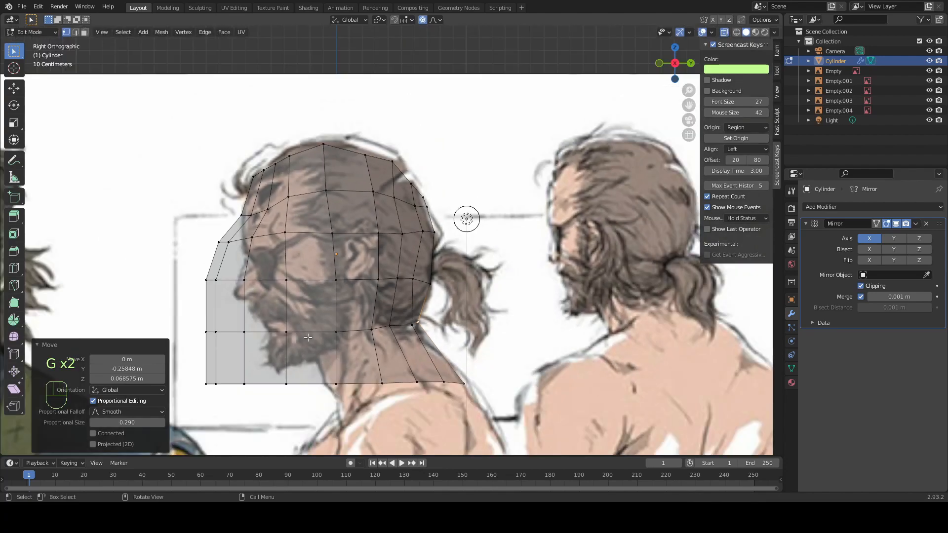
pyautogui.keyDown('shift'); pyautogui.moveTo(351, 348); pyautogui.dragTo(375, 312, button='middle'); pyautogui.keyUp('shift')
pyautogui.scroll(3, 376, 312)
pyautogui.scroll(-1, 175, 204)
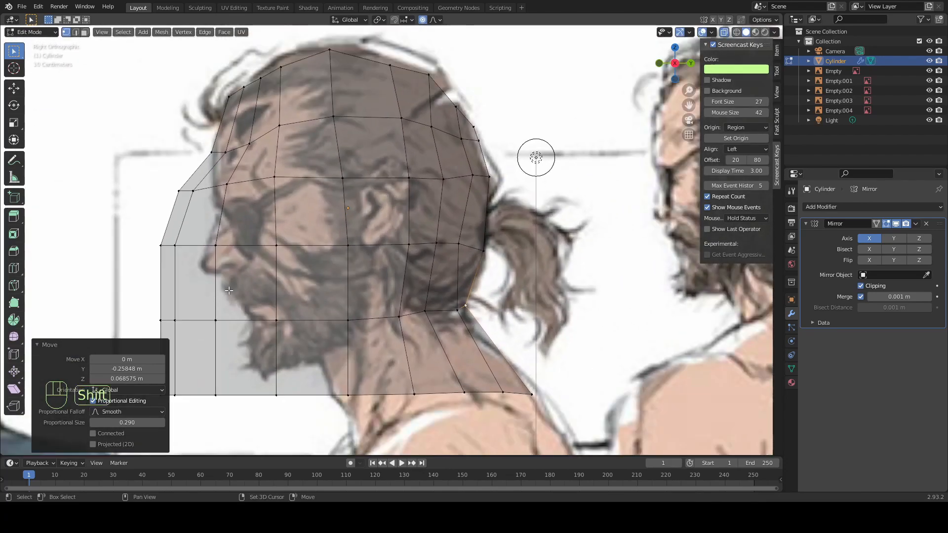
pyautogui.keyDown('shift'); pyautogui.moveTo(175, 204); pyautogui.dragTo(262, 226, button='middle'); pyautogui.keyUp('shift')
pyautogui.click(265, 213)
pyautogui.keyDown('shift'); pyautogui.click(280, 213); pyautogui.keyUp('shift')
pyautogui.press('g')
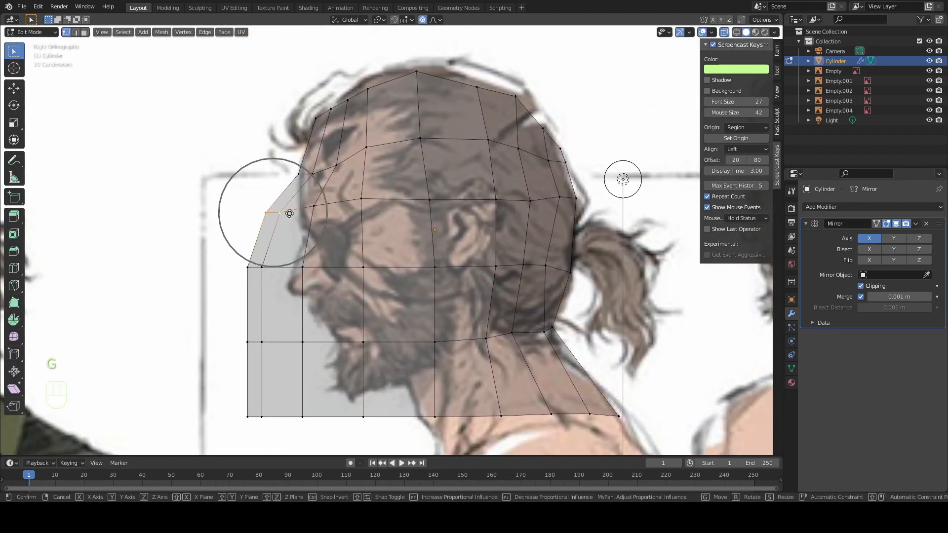
pyautogui.click(316, 217)
pyautogui.press('g')
pyautogui.click(339, 217)
# Move the two vertices behind the front edge of the nose-level row back beneath the eye
pyautogui.press('g')
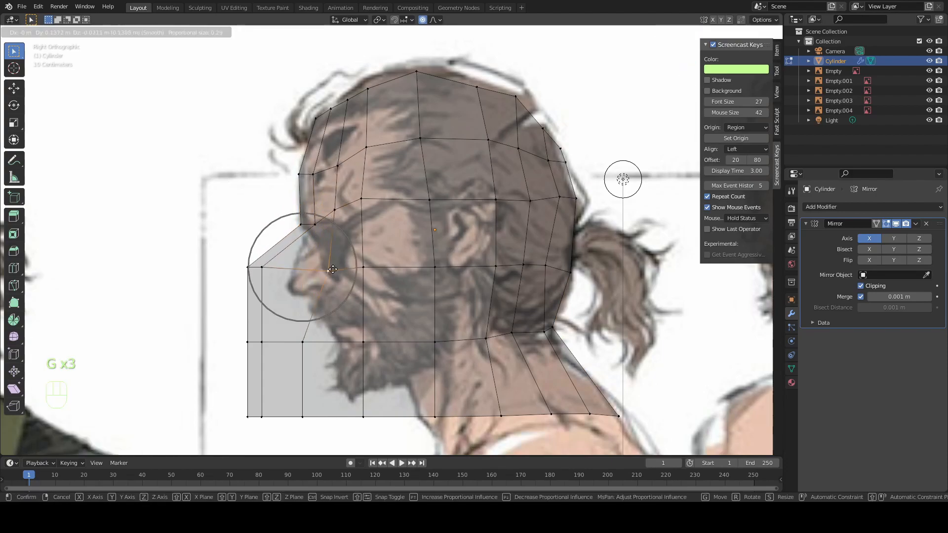
pyautogui.click(345, 269)
pyautogui.press('g')
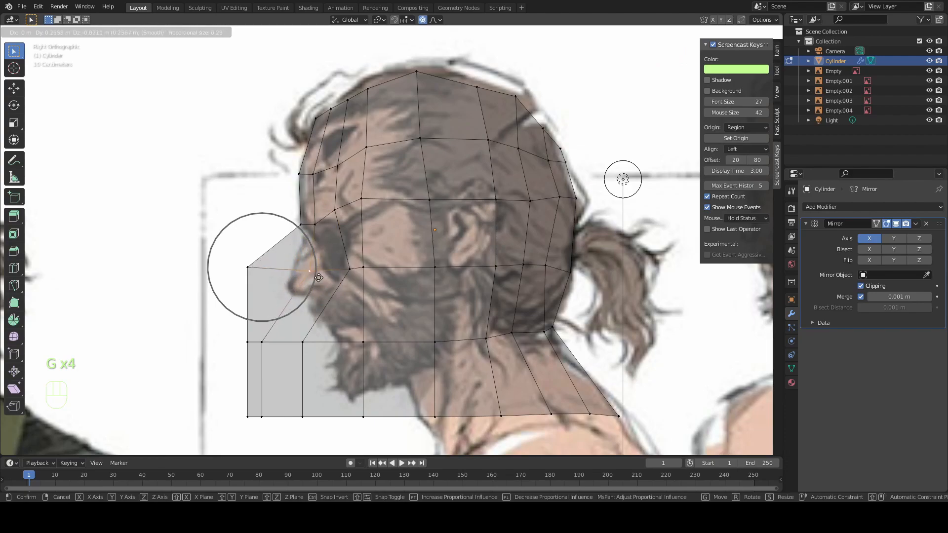
pyautogui.click(327, 274)
pyautogui.press('g')
pyautogui.click(329, 273)
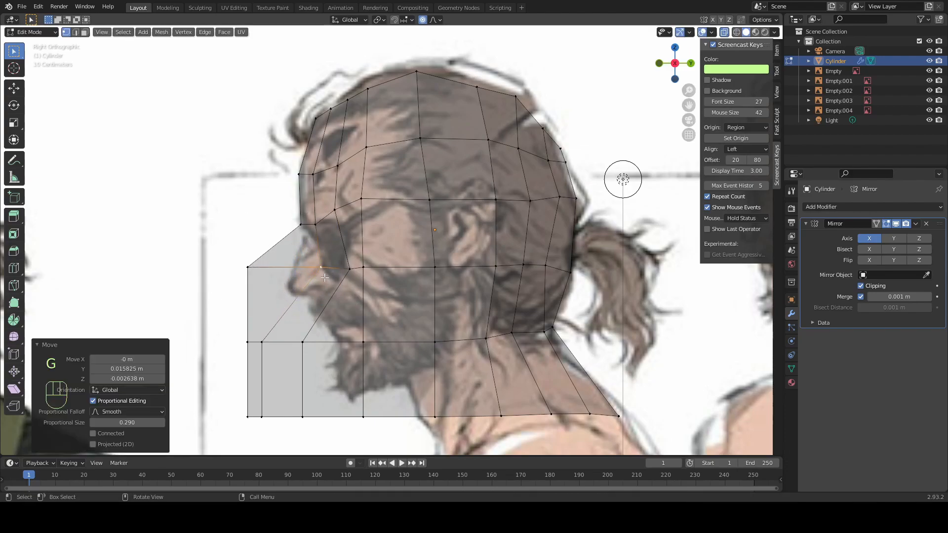
# Move the frontmost nose-level vertex onto the nose bridge and nudge the front brow vertex onto the profile
pyautogui.scroll(2, 324, 278)
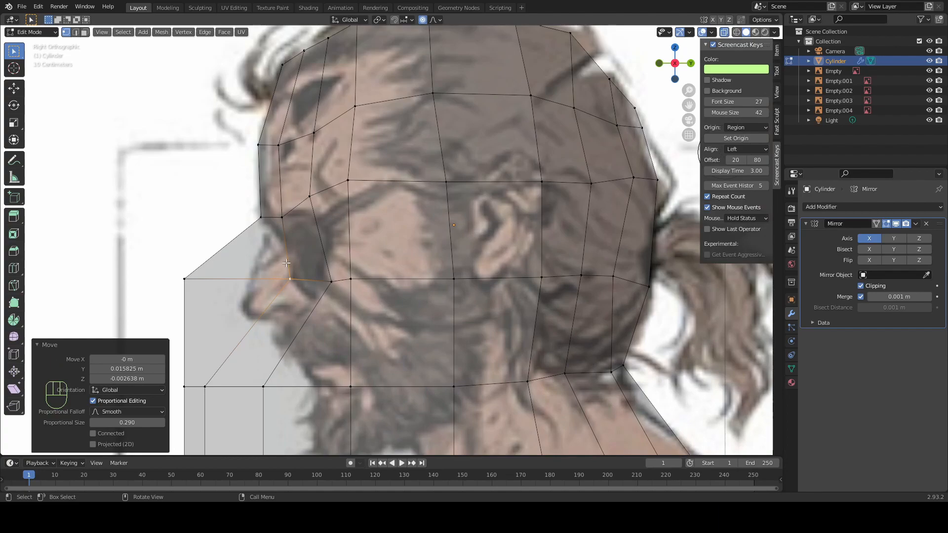
pyautogui.click(185, 278)
pyautogui.press('g')
pyautogui.click(256, 285)
pyautogui.click(260, 217)
pyautogui.press('g')
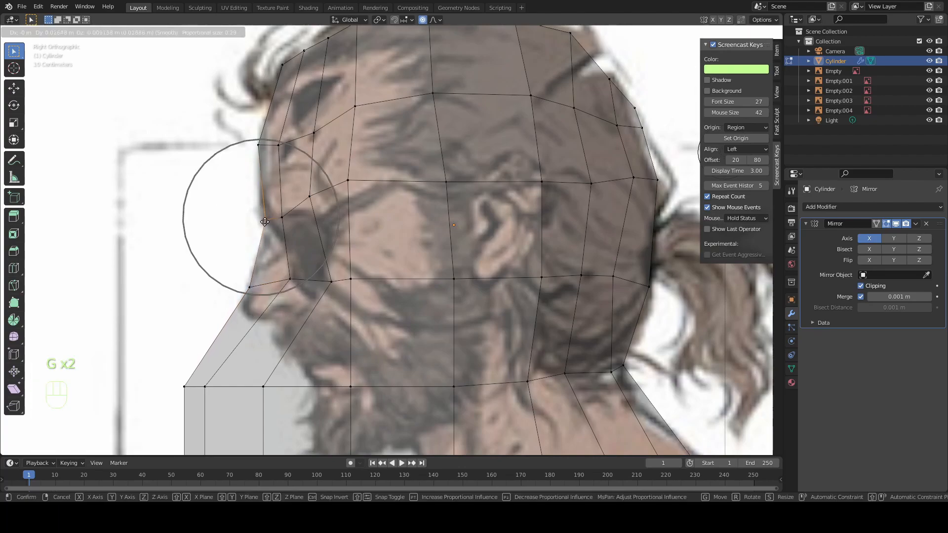
pyautogui.click(262, 217)
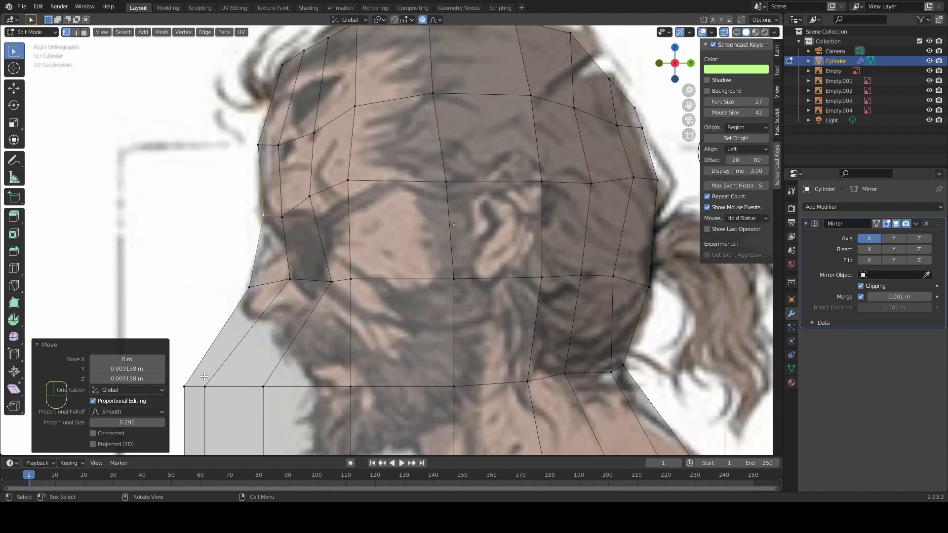
# Raise the frontmost vertex of the row below the nose to the nose tip with a larger proportional radius
pyautogui.click(187, 385)
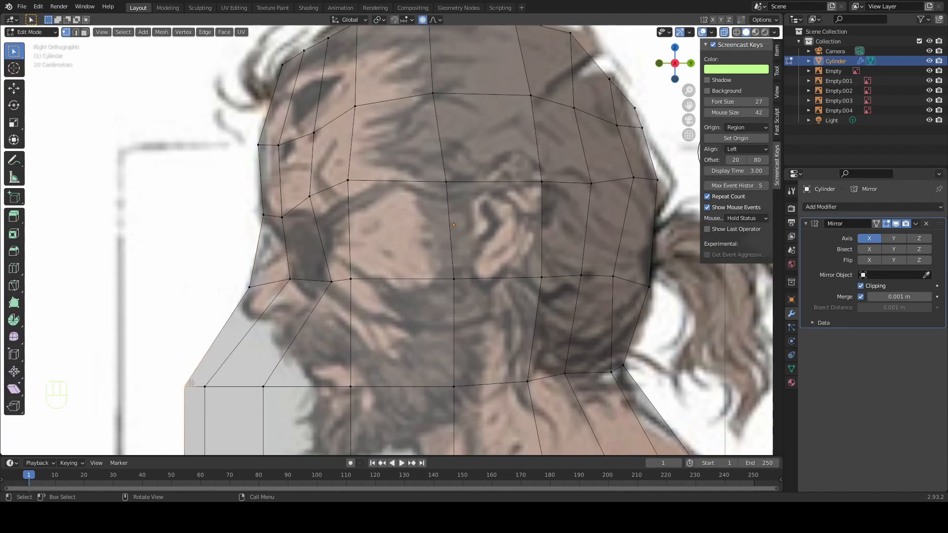
pyautogui.press('g')
pyautogui.scroll(-5, 195, 376)
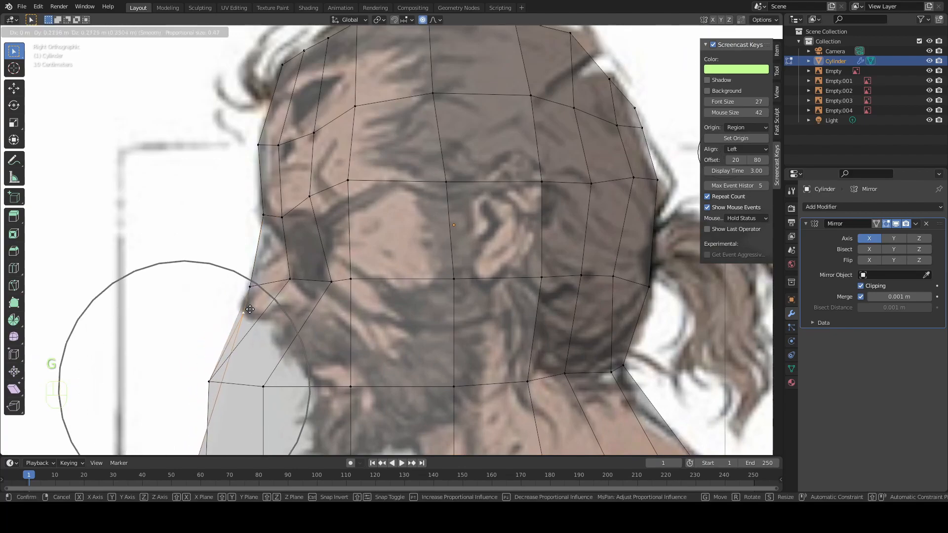
pyautogui.click(246, 310)
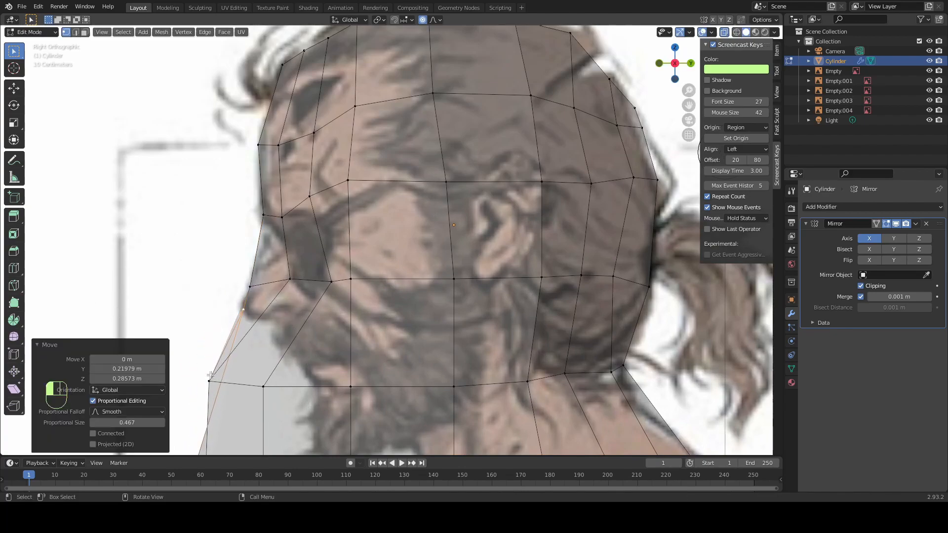
# Move the vertex behind the nose tip up to the nostril base, refining it with a smaller proportional radius
pyautogui.click(210, 376)
pyautogui.press('g')
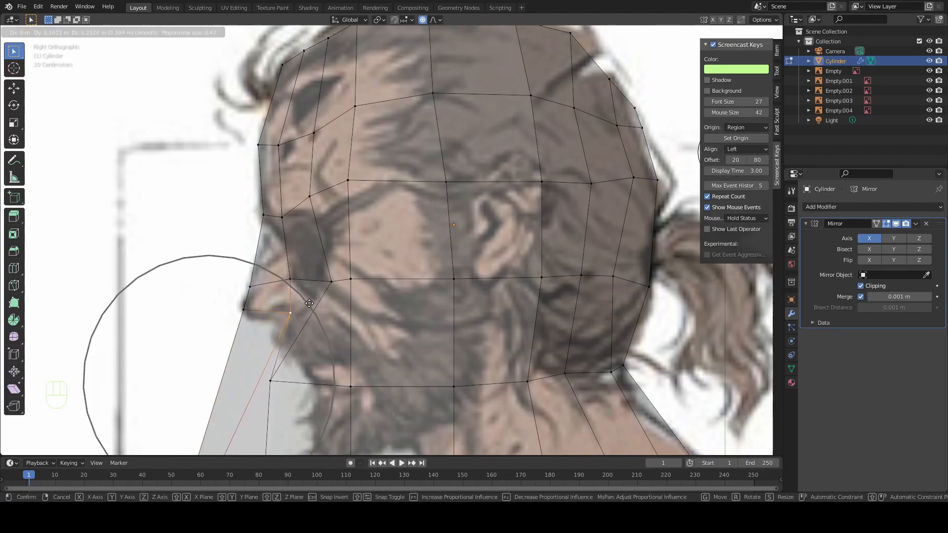
pyautogui.click(313, 301)
pyautogui.press('g')
pyautogui.click(305, 301)
pyautogui.hotkey('ctrl', 'z')
pyautogui.press('g')
pyautogui.scroll(10, 305, 300)
pyautogui.click(302, 307)
# Raise the next two vertices of the nostril row onto the cheek and shift the cheekbone vertex above them backward
pyautogui.press('g')
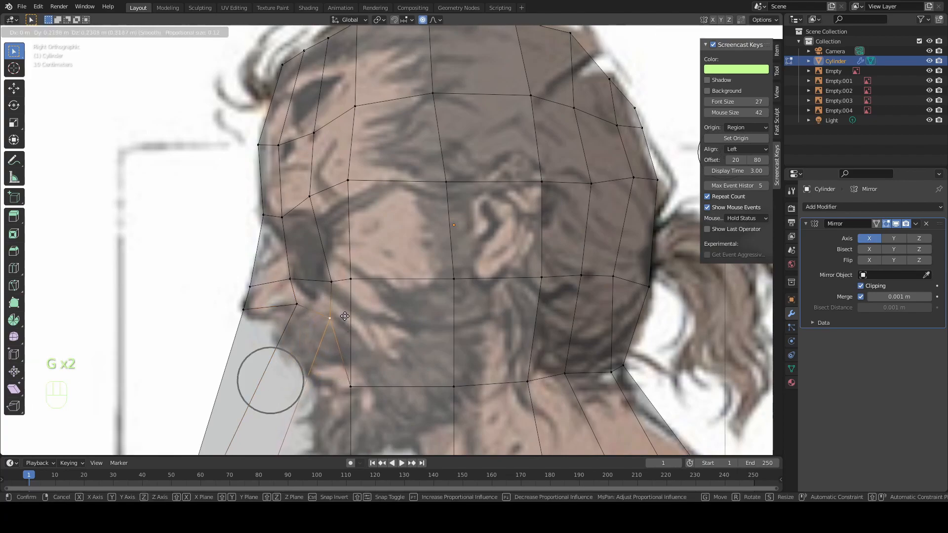
pyautogui.click(346, 314)
pyautogui.press('g')
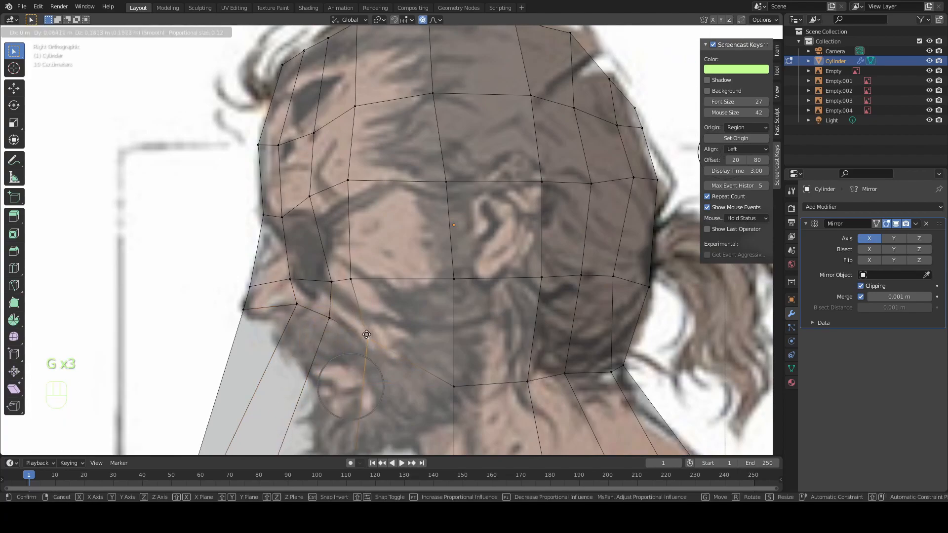
pyautogui.click(372, 329)
pyautogui.click(350, 279)
pyautogui.press('g')
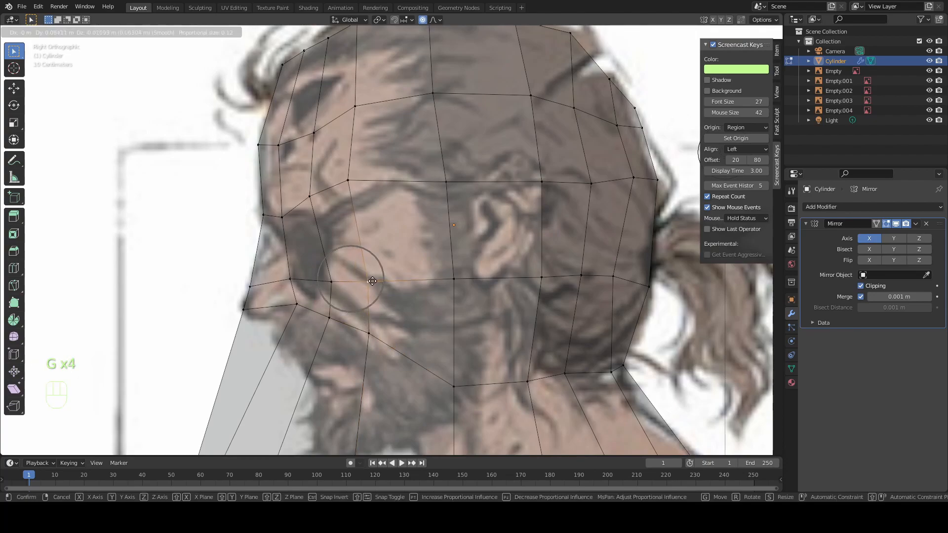
pyautogui.click(366, 286)
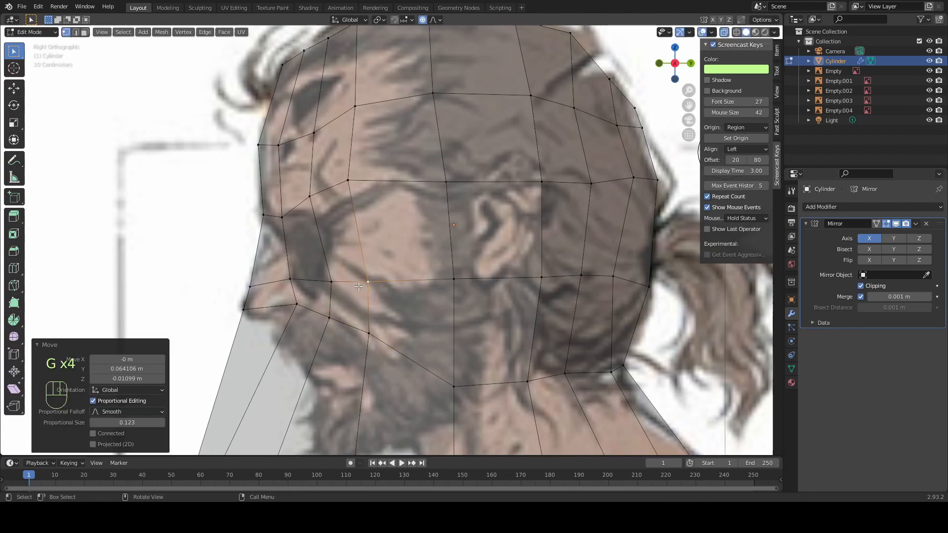
# Nudge the inner brow vertex and the vertex beside the nose bridge slightly to refine the eye area
pyautogui.click(282, 211)
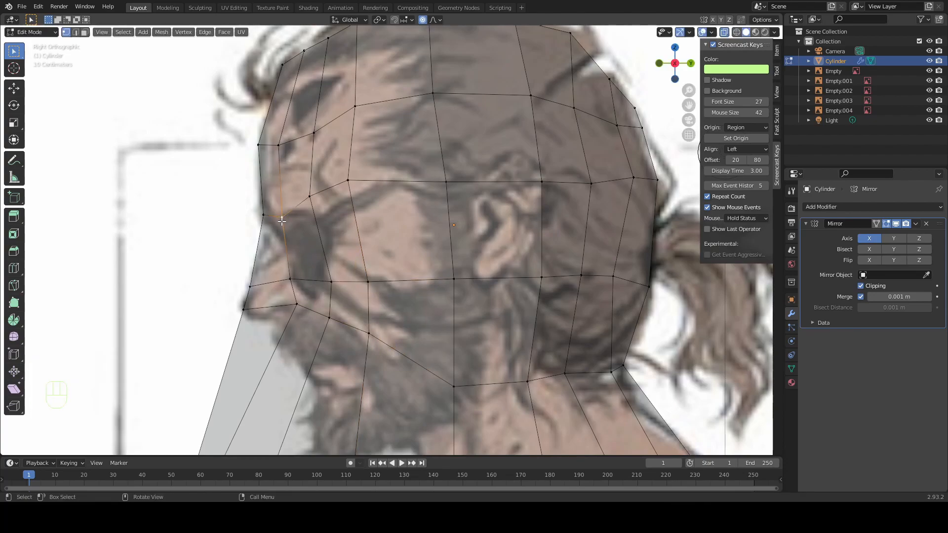
pyautogui.press('g')
pyautogui.click(283, 220)
pyautogui.click(293, 279)
pyautogui.press('g')
pyautogui.click(294, 280)
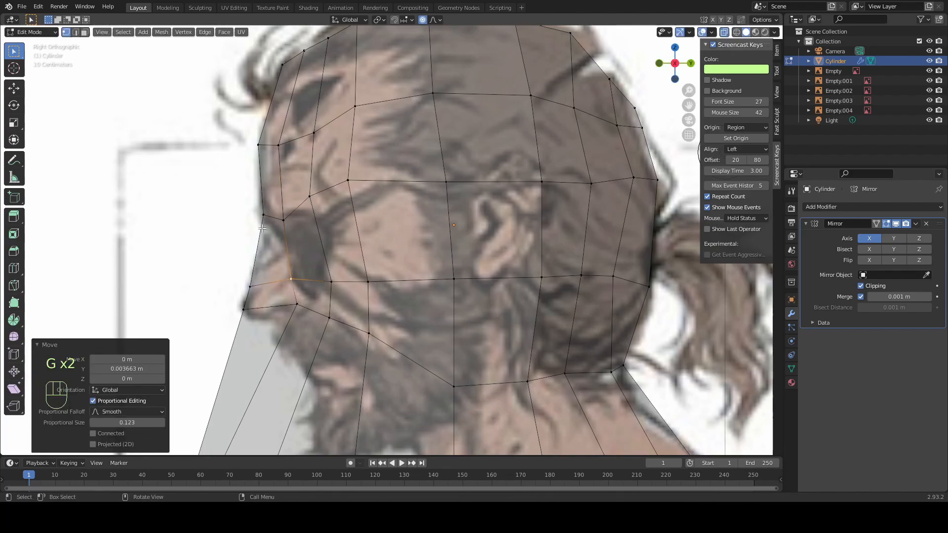
pyautogui.scroll(-9, 262, 228)
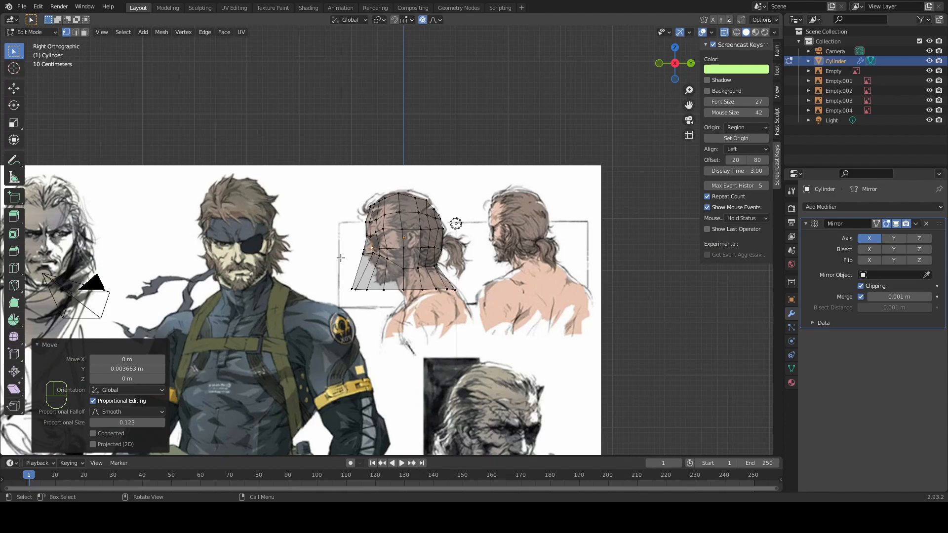
pyautogui.scroll(4, 280, 270)
pyautogui.keyDown('shift'); pyautogui.moveTo(280, 270); pyautogui.dragTo(269, 253, button='middle'); pyautogui.keyUp('shift')
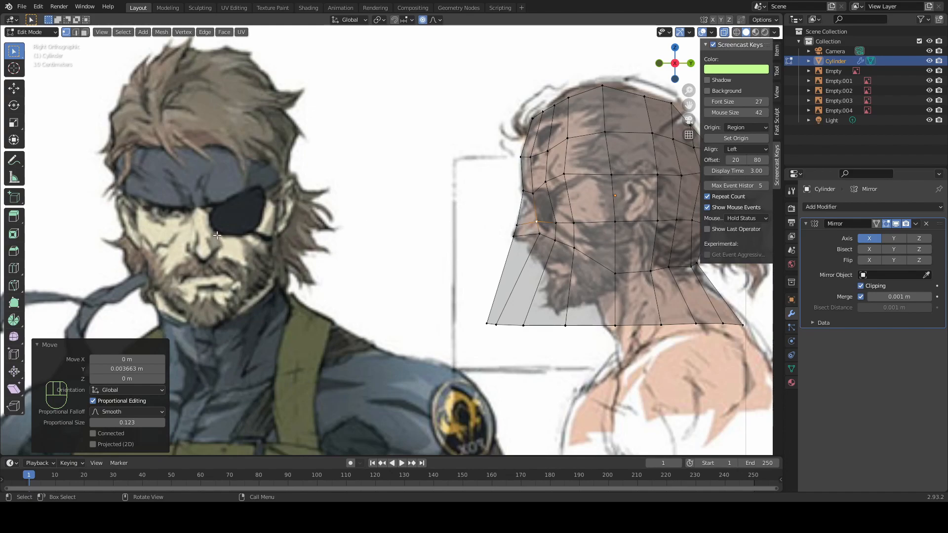
# Examine how the mesh fits the face and nose of the sketch from the front and right side views
pyautogui.scroll(-5, 474, 230)
pyautogui.moveTo(495, 240)
pyautogui.mouseDown(button='middle')
pyautogui.moveTo(488, 244)
pyautogui.moveTo(514, 243)
pyautogui.mouseUp(button='middle')
pyautogui.press('KP_1')
pyautogui.press('KP_3')
pyautogui.scroll(3, 502, 242)
pyautogui.keyDown('shift'); pyautogui.moveTo(586, 237); pyautogui.dragTo(326, 269, button='middle'); pyautogui.keyUp('shift')
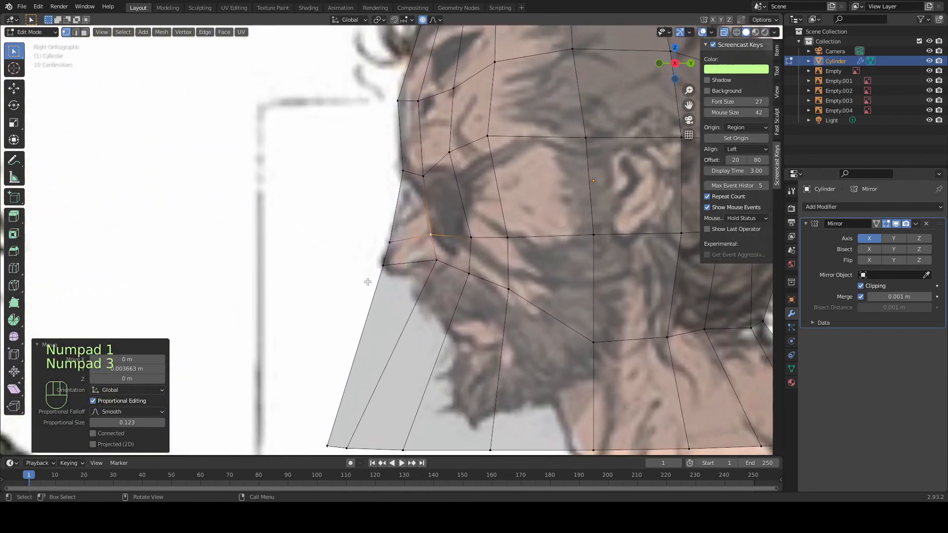
pyautogui.keyDown('shift'); pyautogui.moveTo(386, 225); pyautogui.dragTo(375, 265, button='middle'); pyautogui.keyUp('shift')
pyautogui.scroll(1, 374, 265)
pyautogui.keyDown('shift'); pyautogui.moveTo(433, 197); pyautogui.dragTo(427, 162, button='middle'); pyautogui.keyUp('shift')
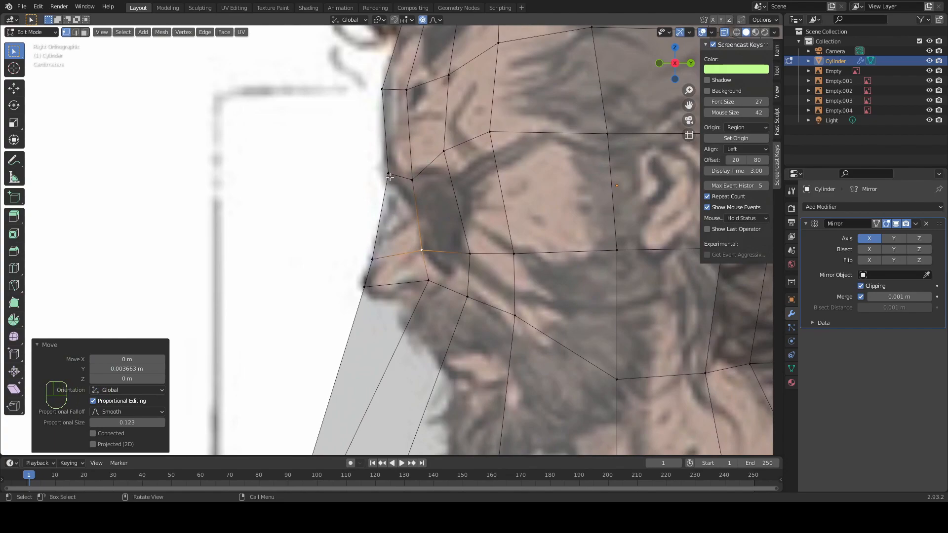
pyautogui.scroll(-2, 354, 350)
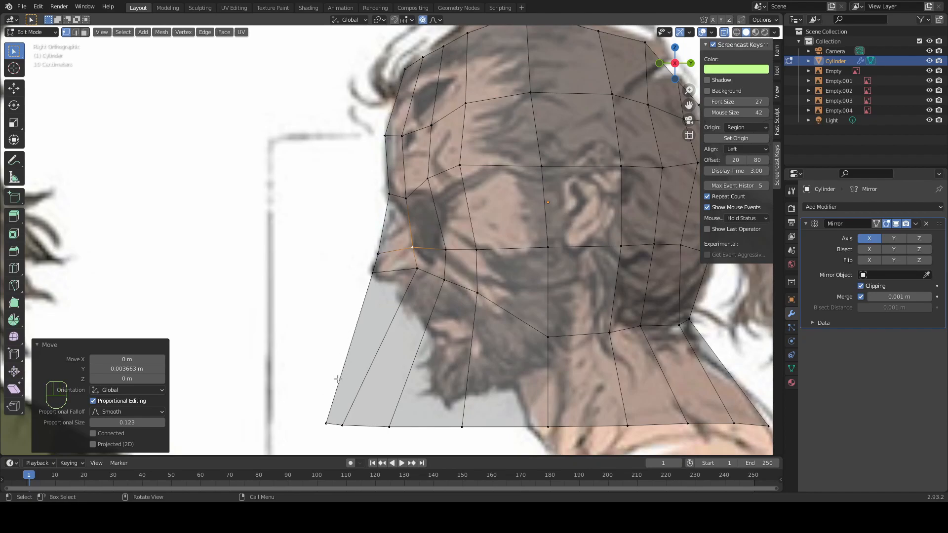
pyautogui.scroll(2, 354, 322)
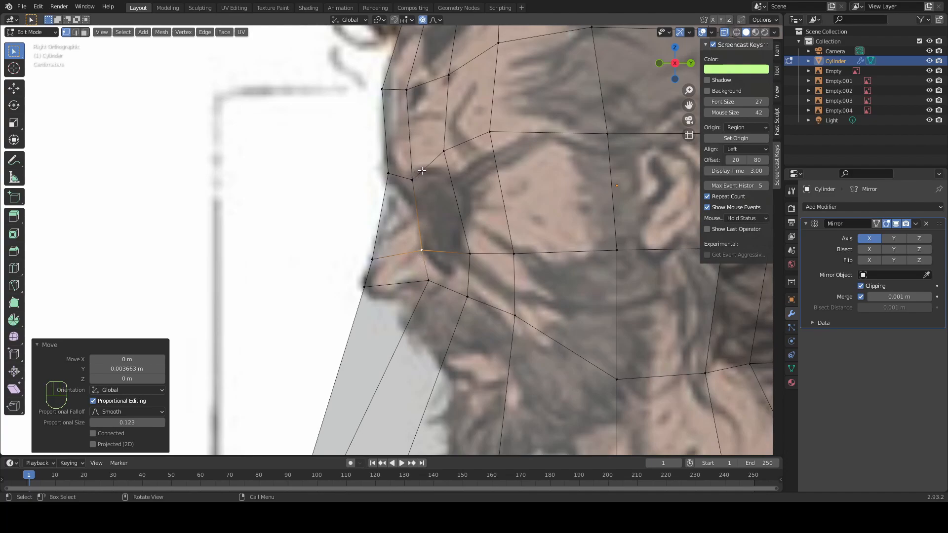
# Shift the vertex beside the nose and the nostril-base vertex below it slightly backward
pyautogui.press('g')
pyautogui.click(435, 249)
pyautogui.press('g')
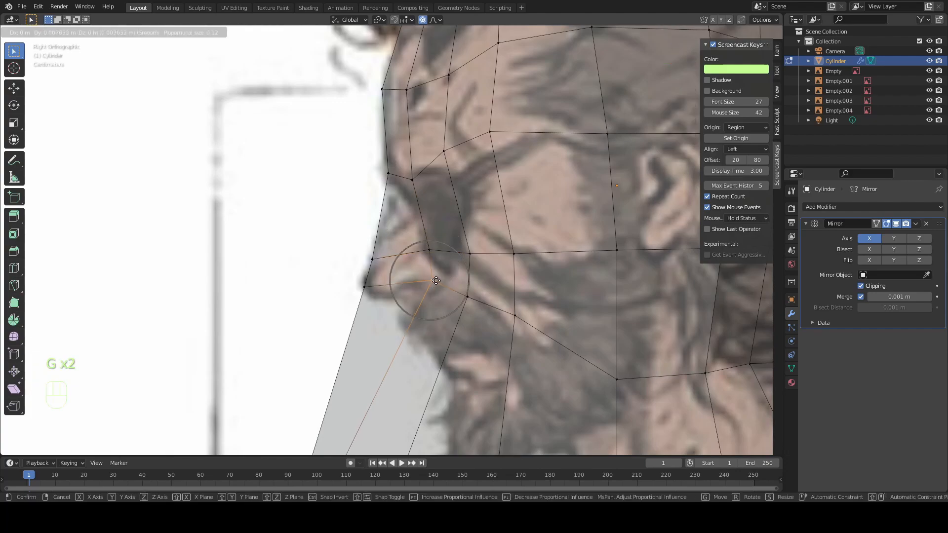
pyautogui.click(439, 281)
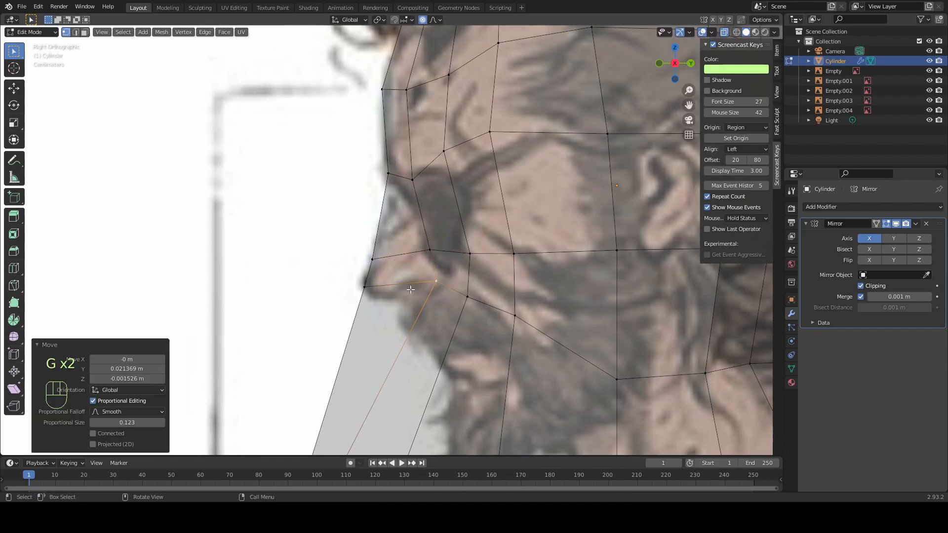
# Raise the two frontmost vertices of the mesh's bottom row back to the mouth area
pyautogui.scroll(-2, 392, 318)
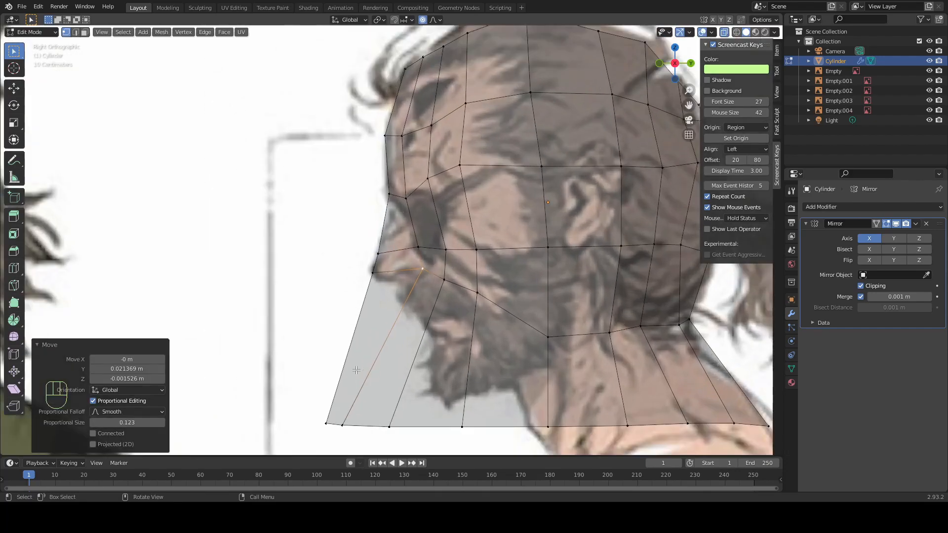
pyautogui.click(328, 418)
pyautogui.keyDown('shift'); pyautogui.click(343, 424); pyautogui.keyUp('shift')
pyautogui.press('g')
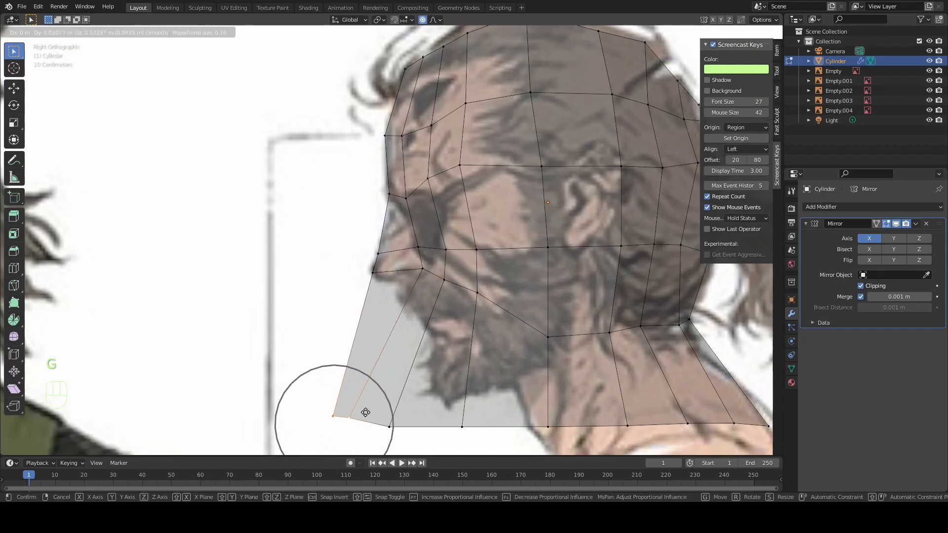
pyautogui.click(454, 340)
# Raise the next two bottom-row vertices to mouth height, reducing the proportional radius for the second one
pyautogui.click(404, 414)
pyautogui.press('g')
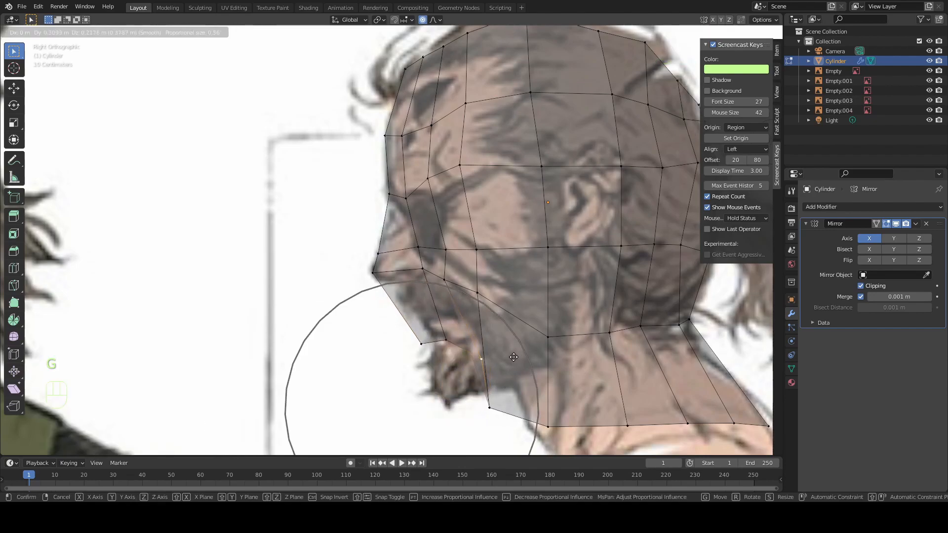
pyautogui.click(507, 336)
pyautogui.click(496, 389)
pyautogui.press('g')
pyautogui.scroll(2, 497, 389)
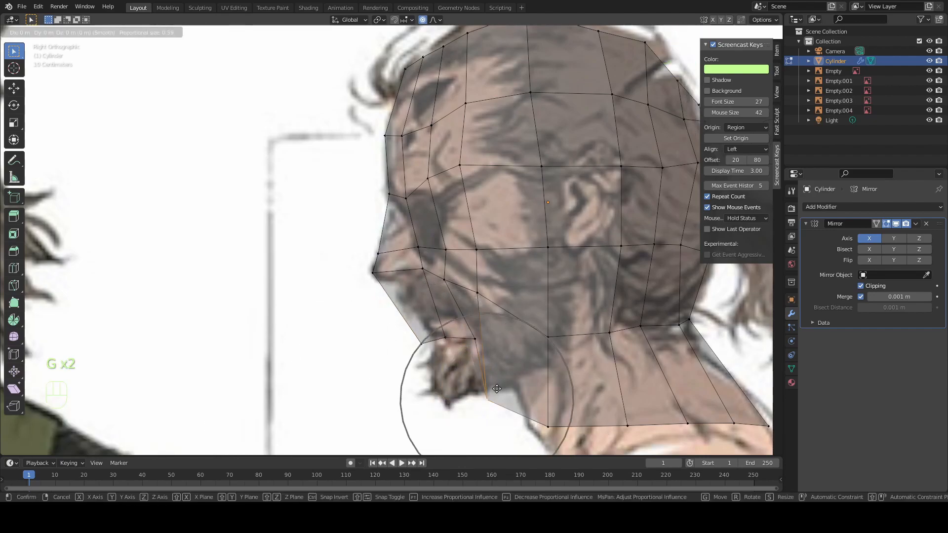
pyautogui.click(514, 333)
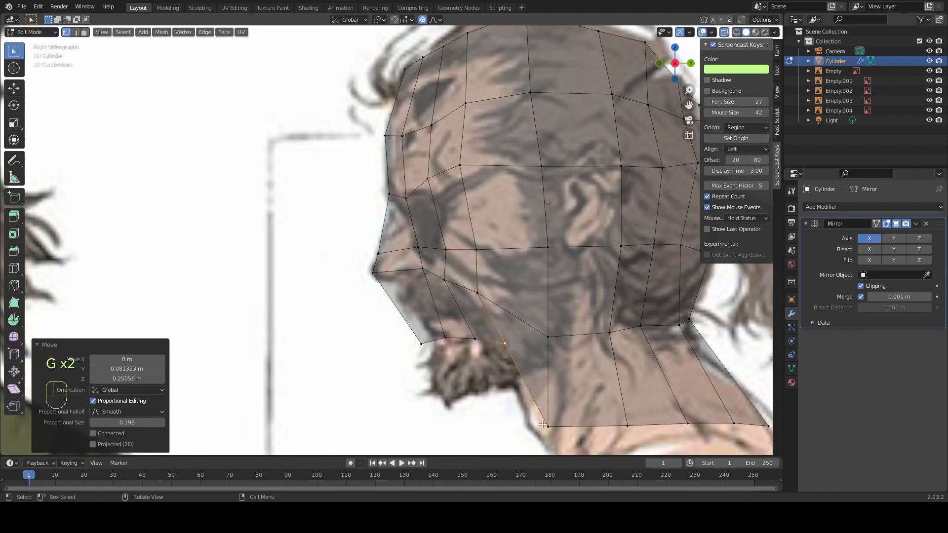
# Raise the two bottom-row vertices beneath the ear to the top of the neck
pyautogui.click(545, 424)
pyautogui.press('g')
pyautogui.click(587, 398)
pyautogui.press('g')
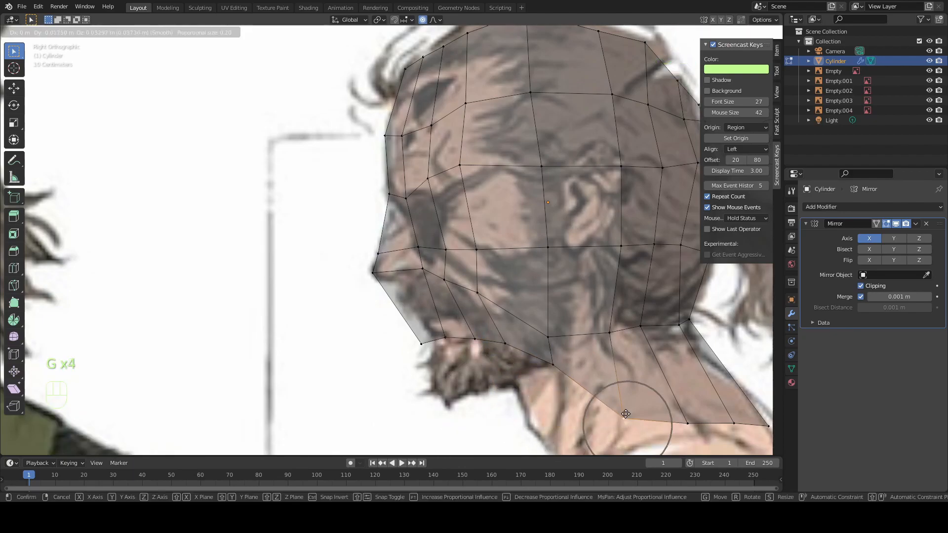
pyautogui.click(598, 357)
# Raise the remaining rear bottom-row vertices to the nape, just under the hairline
pyautogui.click(687, 423)
pyautogui.press('g')
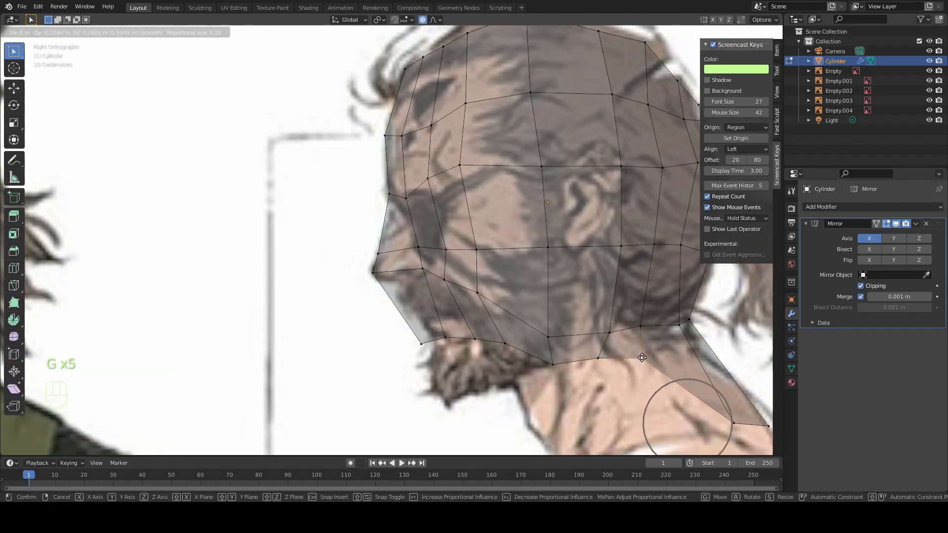
pyautogui.click(642, 358)
pyautogui.click(733, 423)
pyautogui.press('g')
pyautogui.click(699, 355)
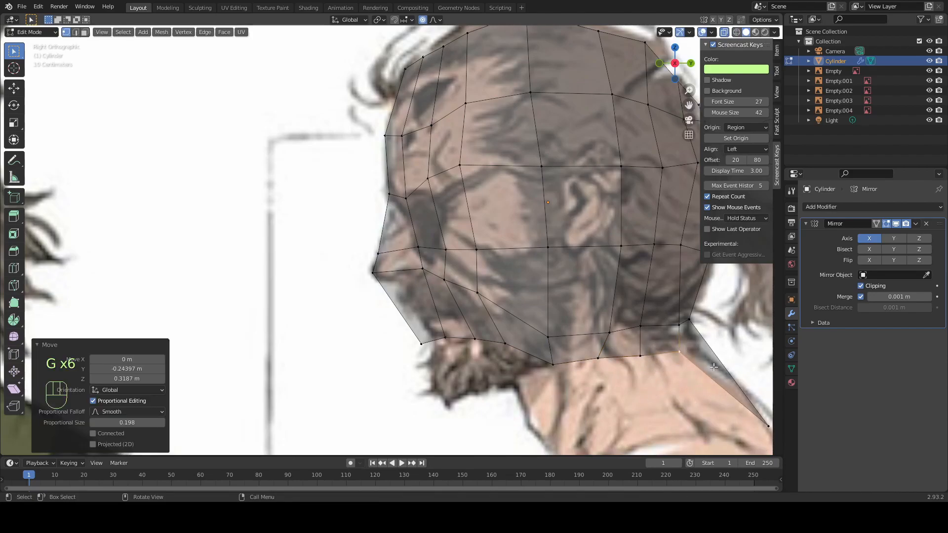
pyautogui.press('g')
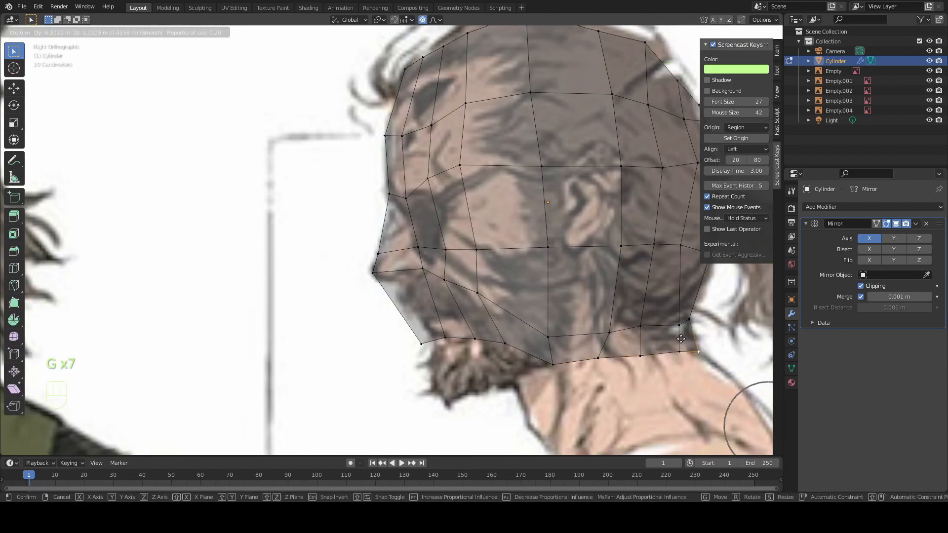
pyautogui.click(680, 339)
# Shift the nape and below-ear vertices of the second-lowest row forward and slightly lower the neck vertex beneath the ear
pyautogui.click(679, 324)
pyautogui.press('g')
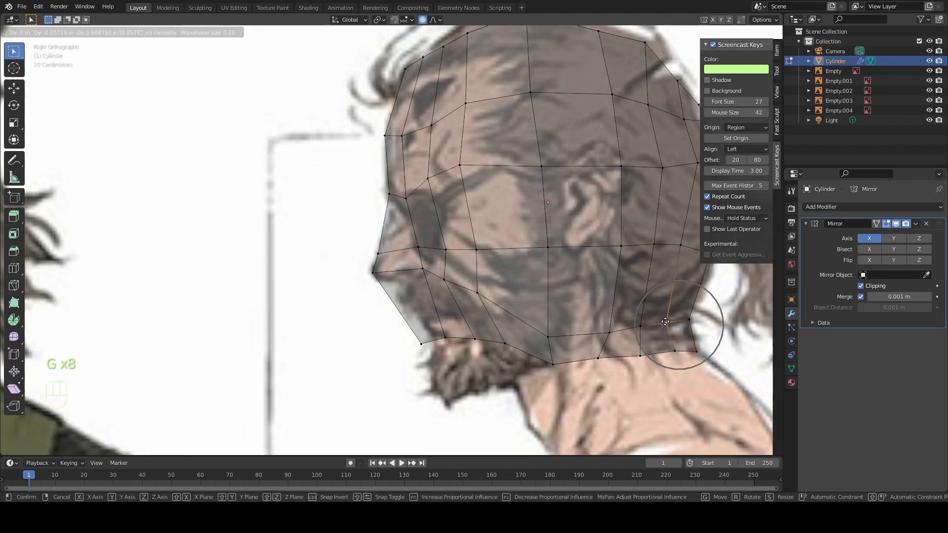
pyautogui.click(643, 335)
pyautogui.click(614, 333)
pyautogui.press('g')
pyautogui.click(604, 331)
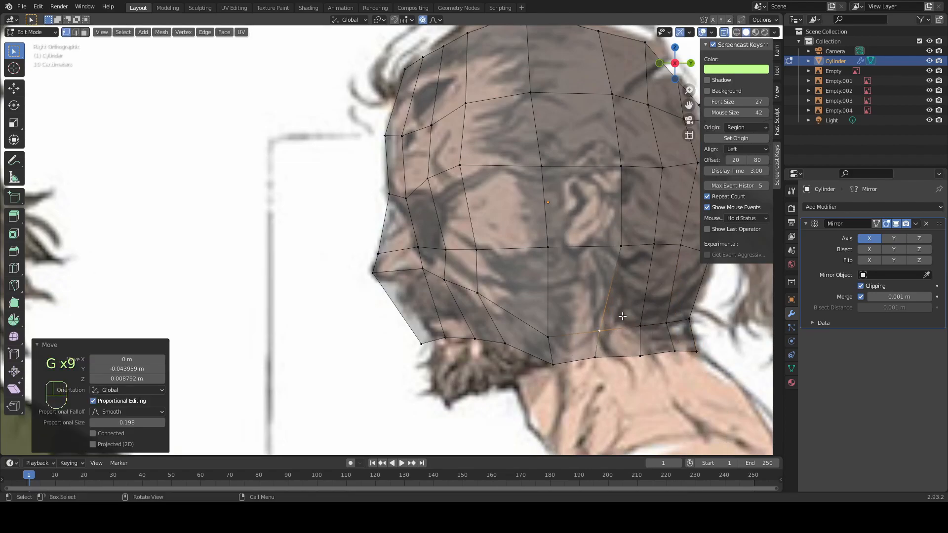
pyautogui.click(596, 359)
pyautogui.press('g')
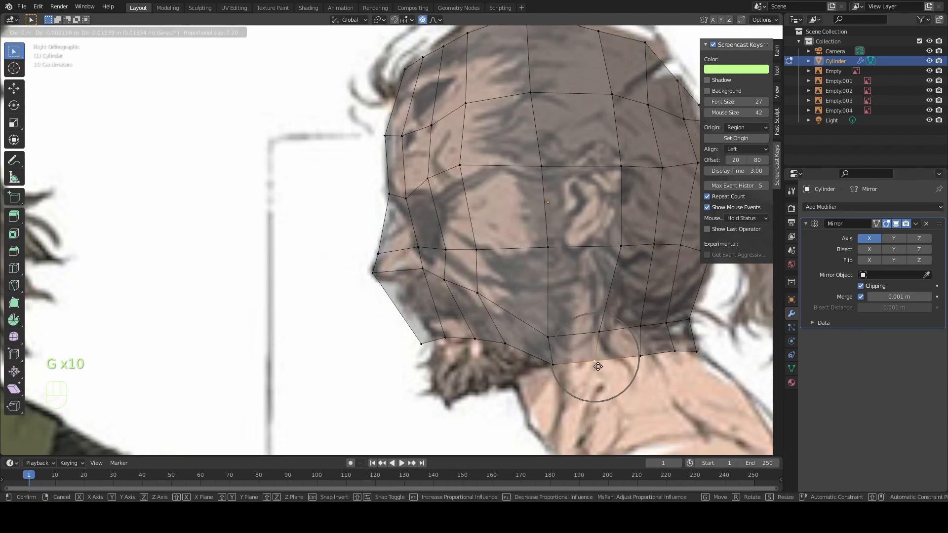
pyautogui.click(598, 367)
# Lower the front bottom-row vertices from the mouth to the underside of the bearded chin
pyautogui.press('g')
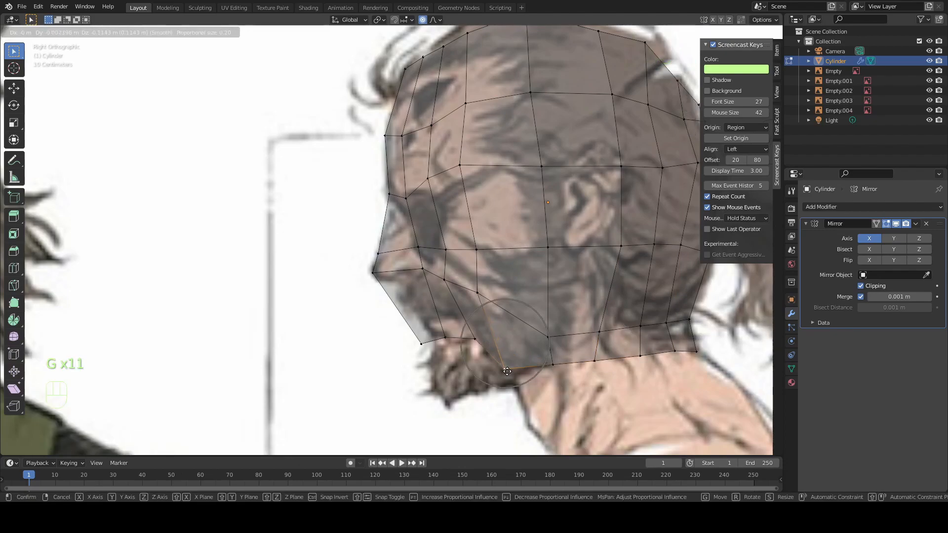
pyautogui.click(506, 390)
pyautogui.press('g')
pyautogui.click(447, 346)
pyautogui.press('g')
pyautogui.click(433, 362)
pyautogui.press('g')
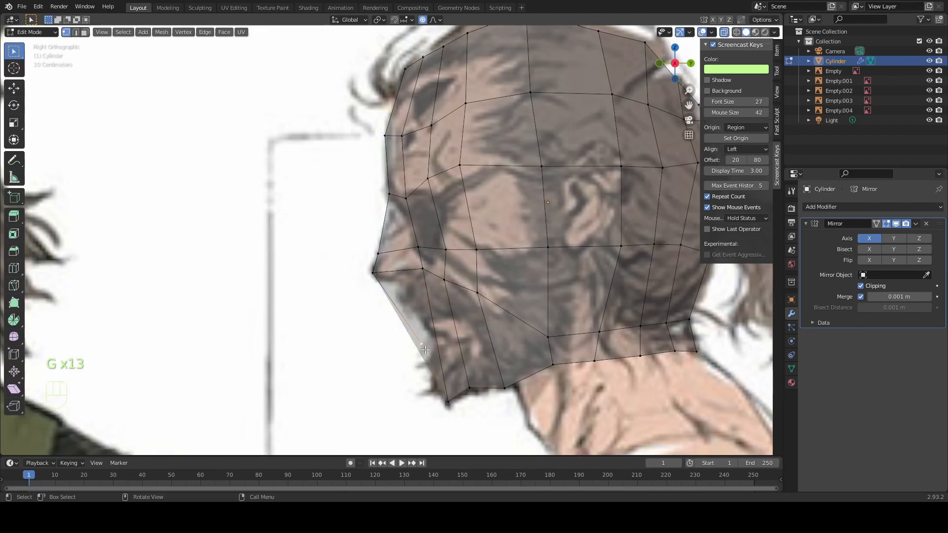
# Place the frontmost vertex at the chin and adjust the vertices behind it along the beard's lower edge
pyautogui.click(444, 414)
pyautogui.press('g')
pyautogui.click(477, 388)
pyautogui.press('g')
pyautogui.click(479, 395)
pyautogui.press('g')
pyautogui.click(507, 385)
pyautogui.press('g')
pyautogui.click(507, 383)
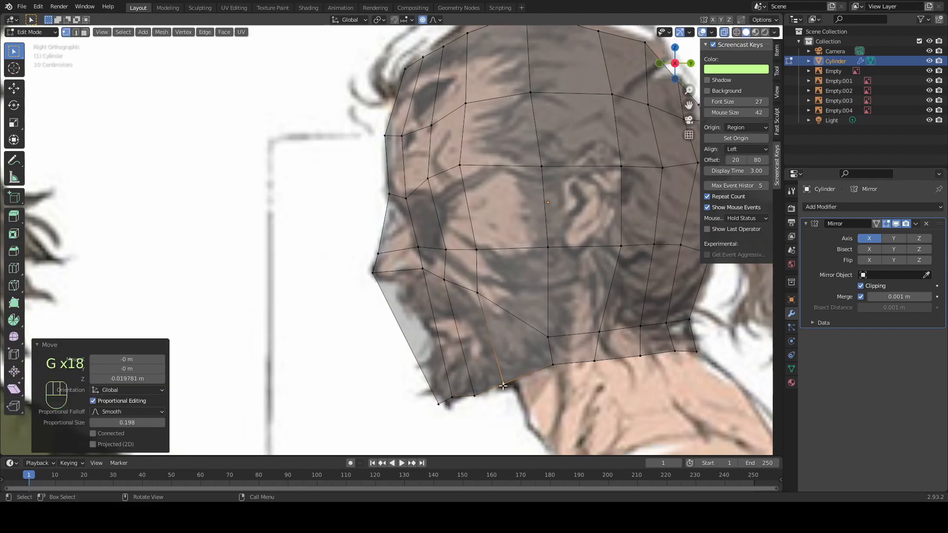
# Fine-tune the chin underside vertices and move the chin tip vertex slightly backward onto the beard outline
pyautogui.press('g')
pyautogui.click(475, 387)
pyautogui.press('g')
pyautogui.click(449, 404)
pyautogui.press('g')
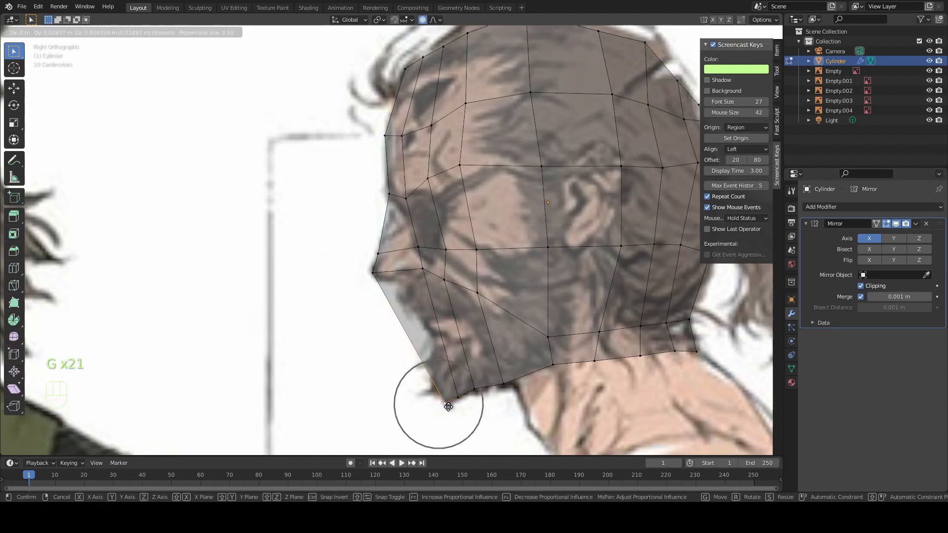
pyautogui.click(448, 407)
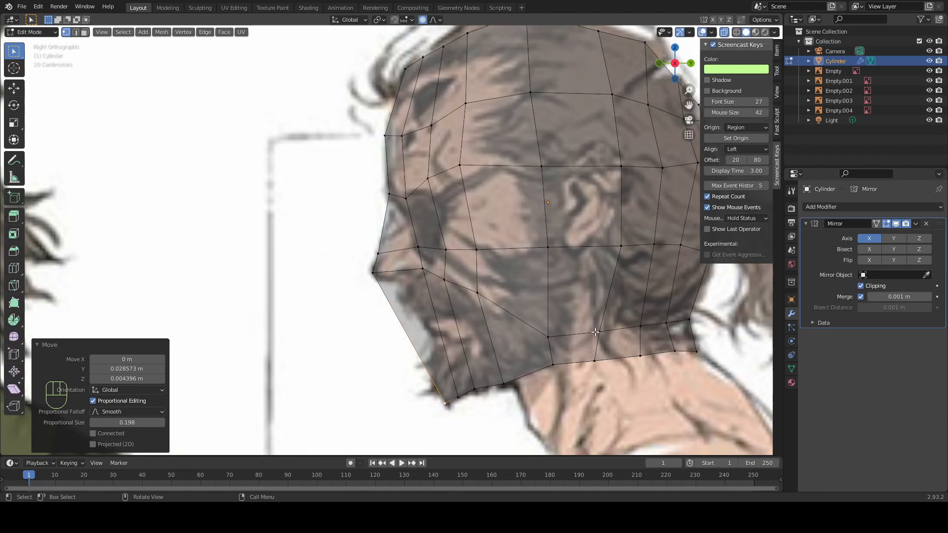
# Raise the jaw vertex and the below-ear vertex of the second-lowest row to even out the row
pyautogui.click(557, 341)
pyautogui.press('g')
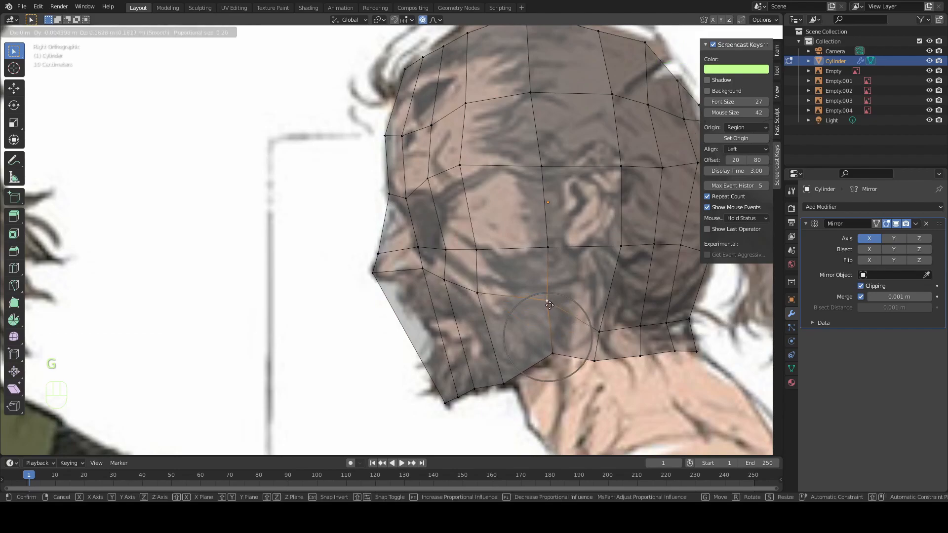
pyautogui.click(550, 304)
pyautogui.click(612, 327)
pyautogui.press('g')
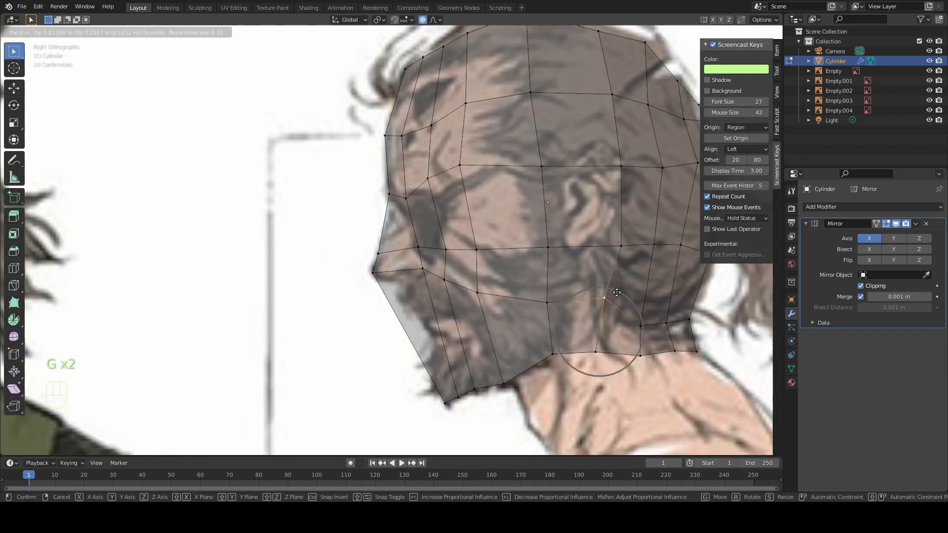
pyautogui.click(617, 294)
# Raise the three rear vertices of the second-lowest row level with the vertex below the ear
pyautogui.click(650, 329)
pyautogui.press('g')
pyautogui.click(652, 301)
pyautogui.click(674, 326)
pyautogui.press('g')
pyautogui.click(677, 302)
pyautogui.click(690, 320)
pyautogui.press('g')
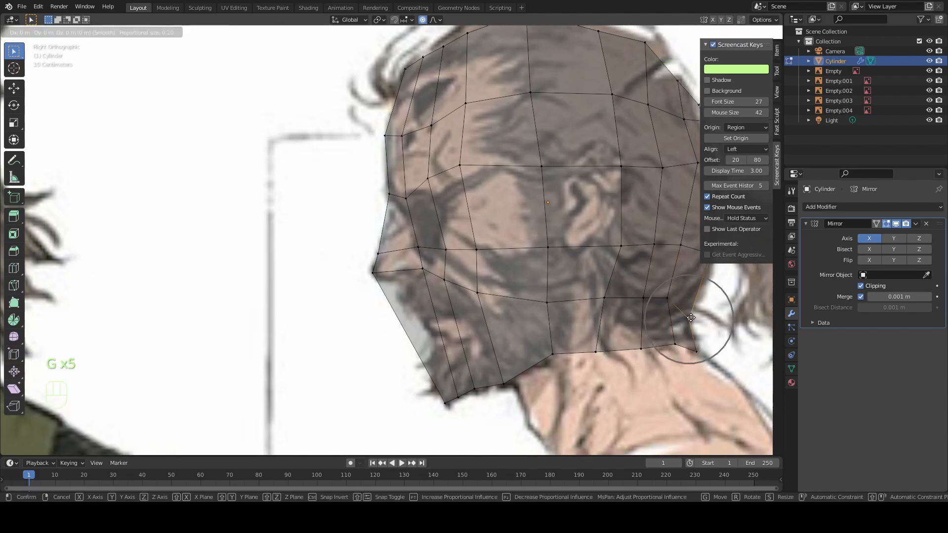
pyautogui.click(696, 302)
# Shift the three rearmost bottom-row vertices forward to follow the nape outline
pyautogui.click(696, 351)
pyautogui.press('g')
pyautogui.click(682, 339)
pyautogui.click(675, 345)
pyautogui.press('g')
pyautogui.click(664, 344)
pyautogui.click(640, 349)
pyautogui.press('g')
pyautogui.click(635, 349)
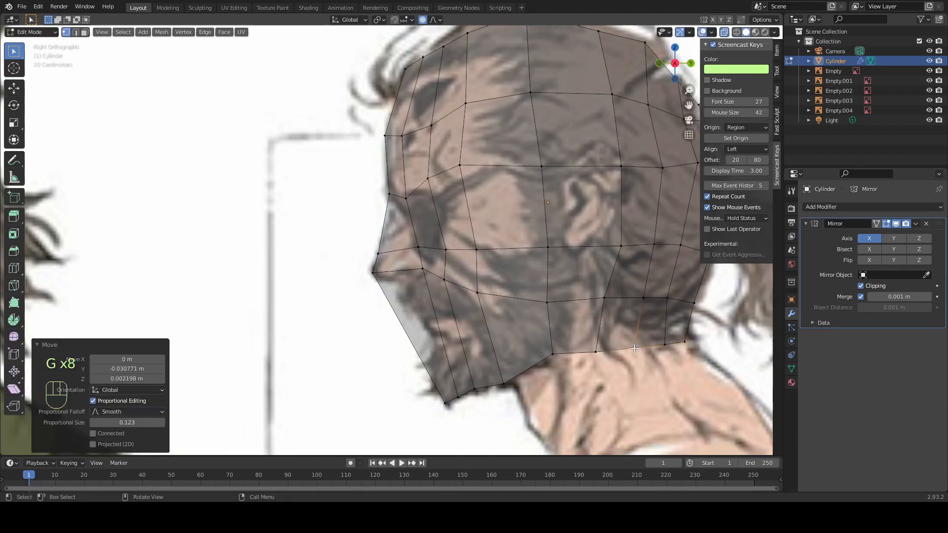
# Lower the jaw corner vertex slightly and shift the chin underside vertex backward and down with a larger proportional radius
pyautogui.click(552, 353)
pyautogui.press('g')
pyautogui.click(553, 360)
pyautogui.click(474, 389)
pyautogui.press('g')
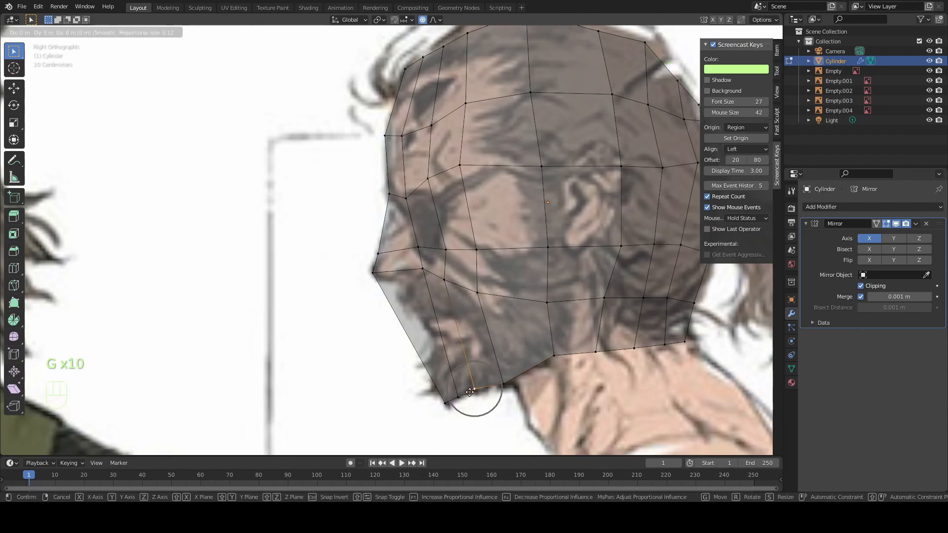
pyautogui.scroll(-15, 472, 397)
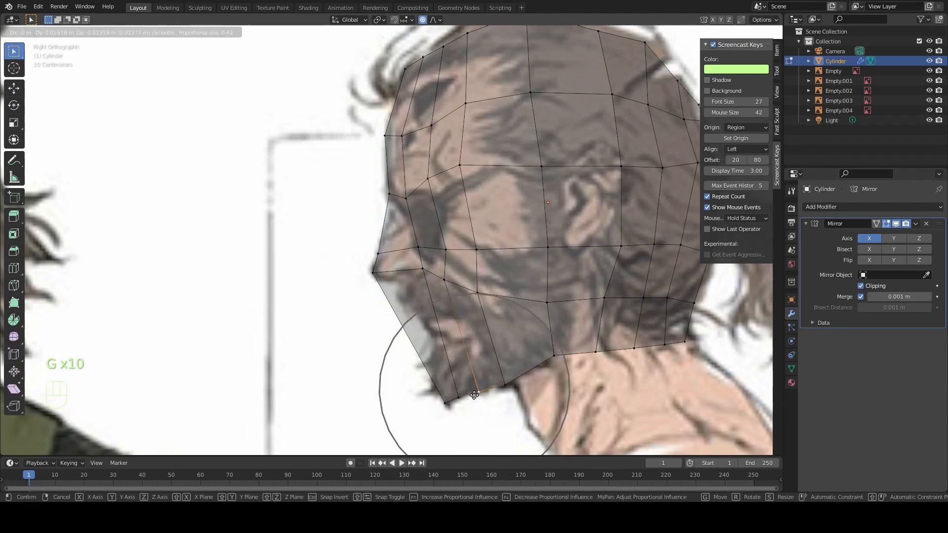
pyautogui.click(473, 400)
# Move the two chin underside vertices slightly backward and down, and lower the chin tip
pyautogui.keyDown('shift'); pyautogui.click(459, 399); pyautogui.keyUp('shift')
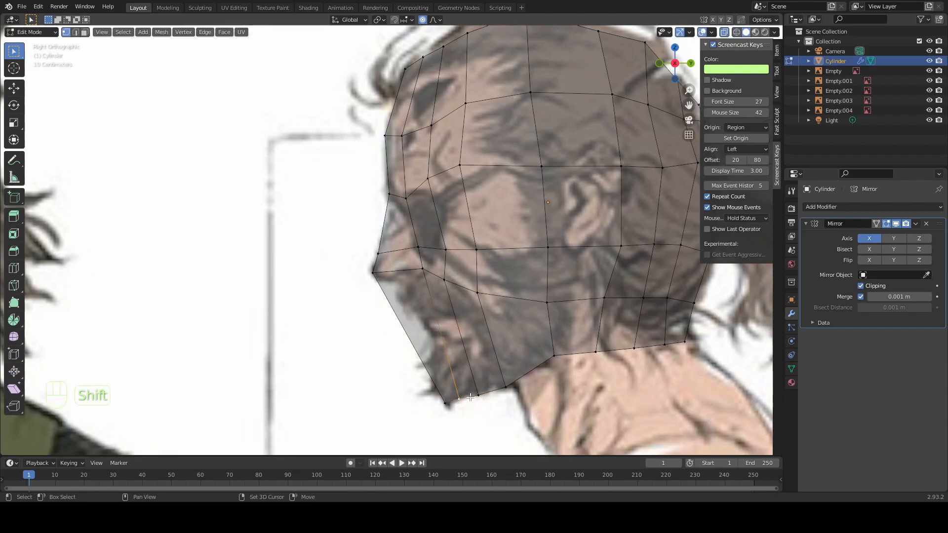
pyautogui.press('g')
pyautogui.click(478, 401)
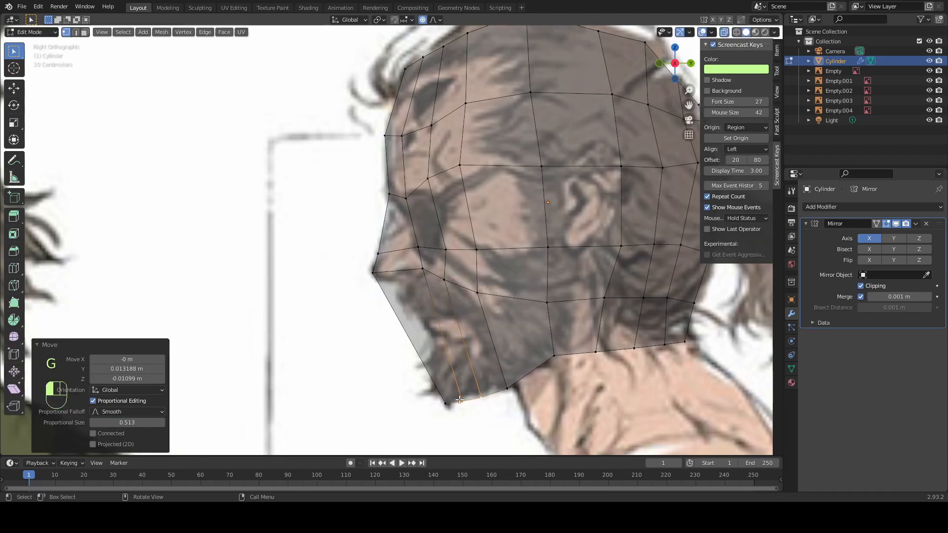
pyautogui.click(459, 400)
pyautogui.press('g')
pyautogui.click(453, 408)
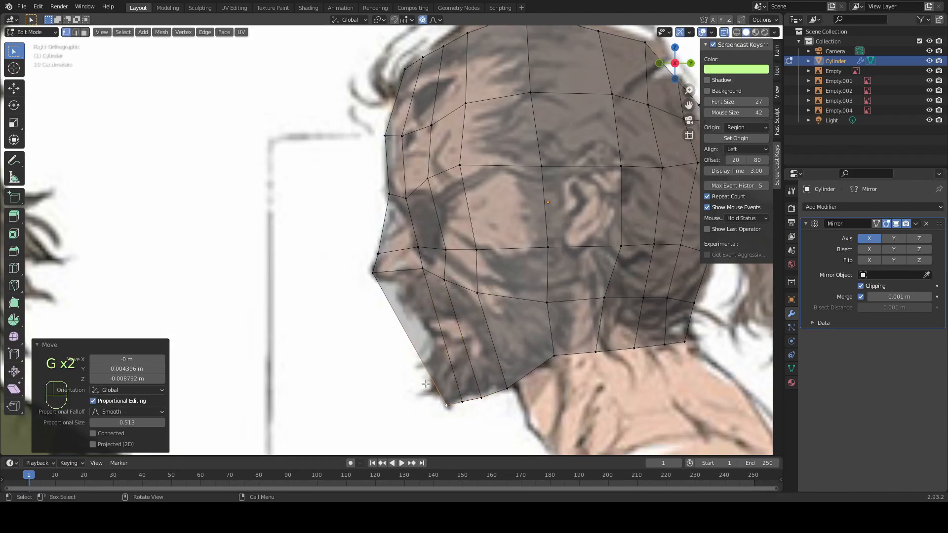
# Try to pull the nose tip vertices forward, and undo that move together with the last chin adjustments
pyautogui.scroll(1, 378, 268)
pyautogui.click(375, 249)
pyautogui.press('g')
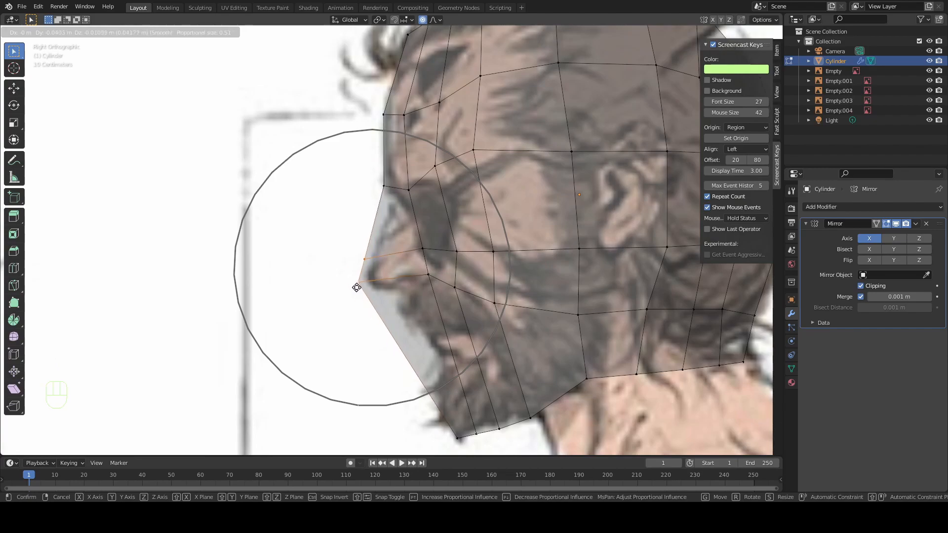
pyautogui.click(354, 282)
pyautogui.hotkey('ctrl', 'z')
pyautogui.scroll(-1, 428, 303)
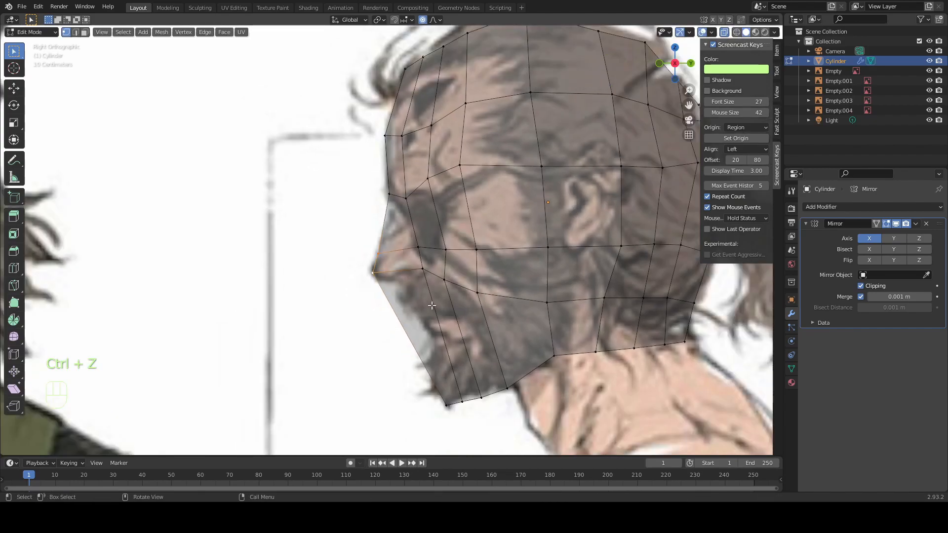
pyautogui.hotkey('ctrl', 'z')
pyautogui.hotkey('ctrl', 'z')
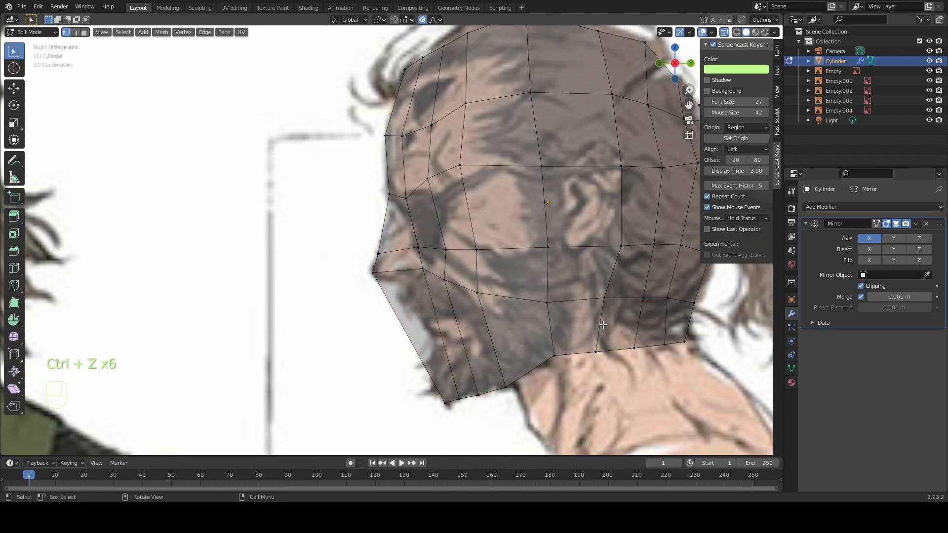
# Pull the upper side vertices of the head mesh inward to the head's width in the front view, with proportional size 1.00
pyautogui.scroll(-1, 527, 293)
pyautogui.press('KP_1')
pyautogui.scroll(-3, 453, 274)
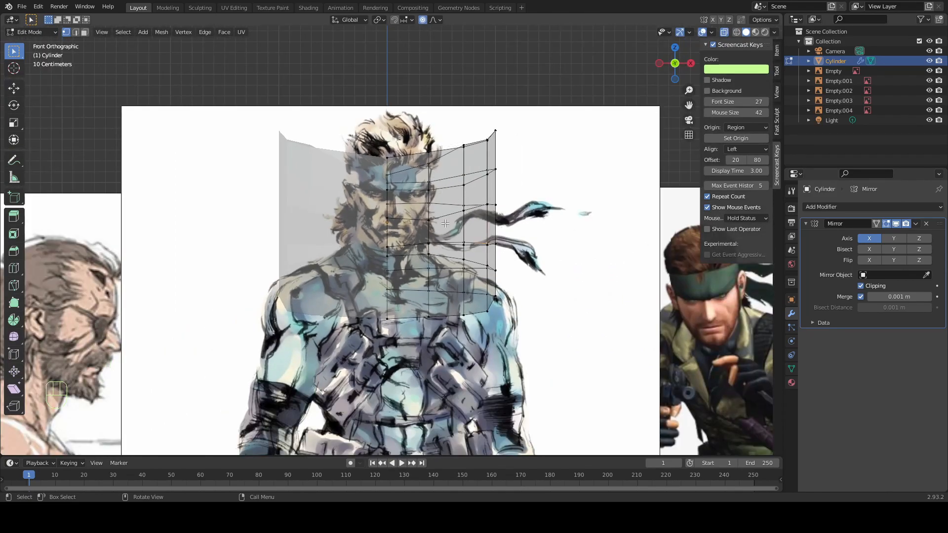
pyautogui.scroll(2, 468, 204)
pyautogui.press('g')
pyautogui.scroll(-2, 519, 193)
pyautogui.click(519, 193)
pyautogui.press('g')
pyautogui.scroll(2, 523, 153)
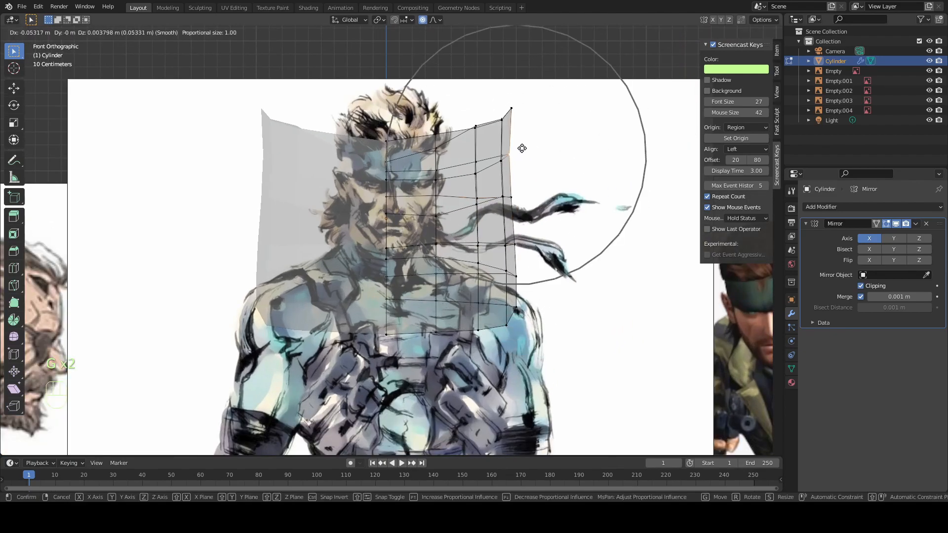
pyautogui.click(464, 113)
pyautogui.press('g')
pyautogui.click(460, 149)
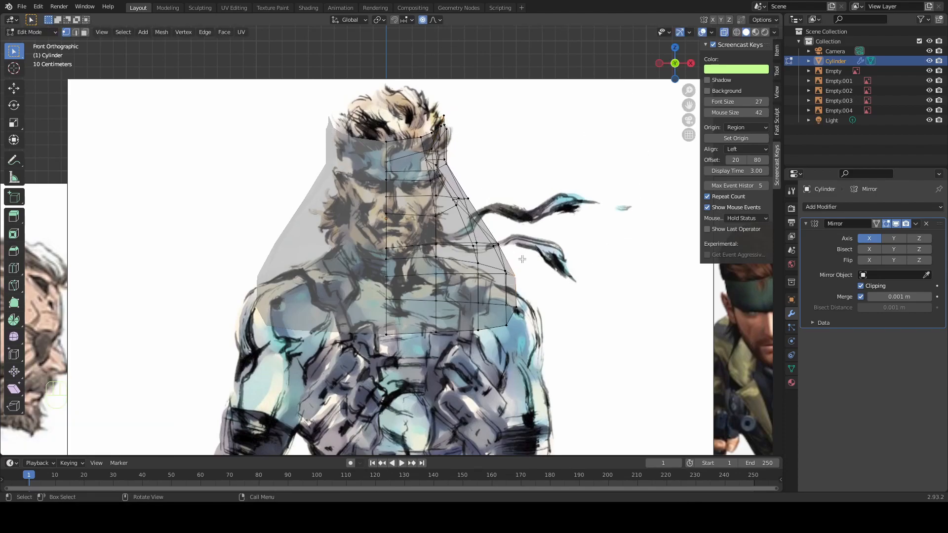
# Pull the middle and lower side vertices inward in the front view, and undo the latest moves
pyautogui.press('g')
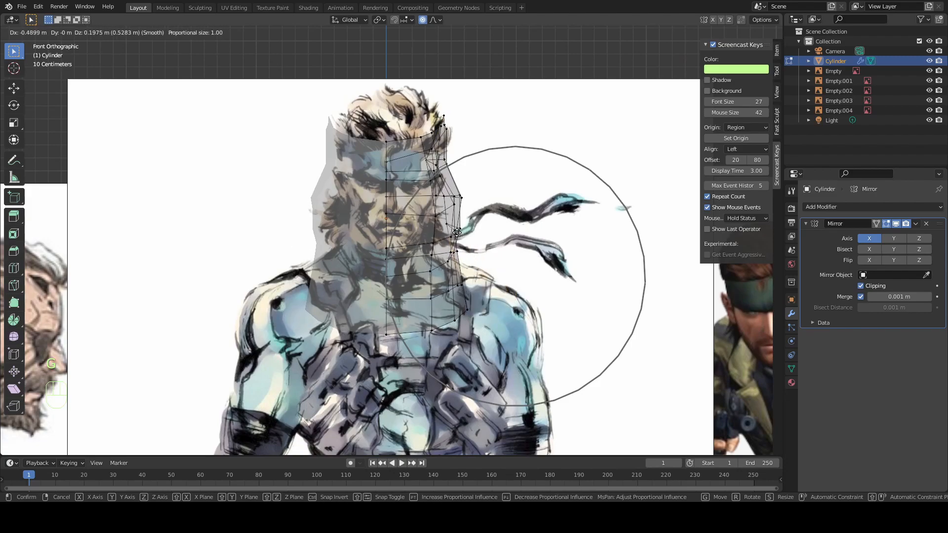
pyautogui.click(429, 229)
pyautogui.press('g')
pyautogui.click(426, 197)
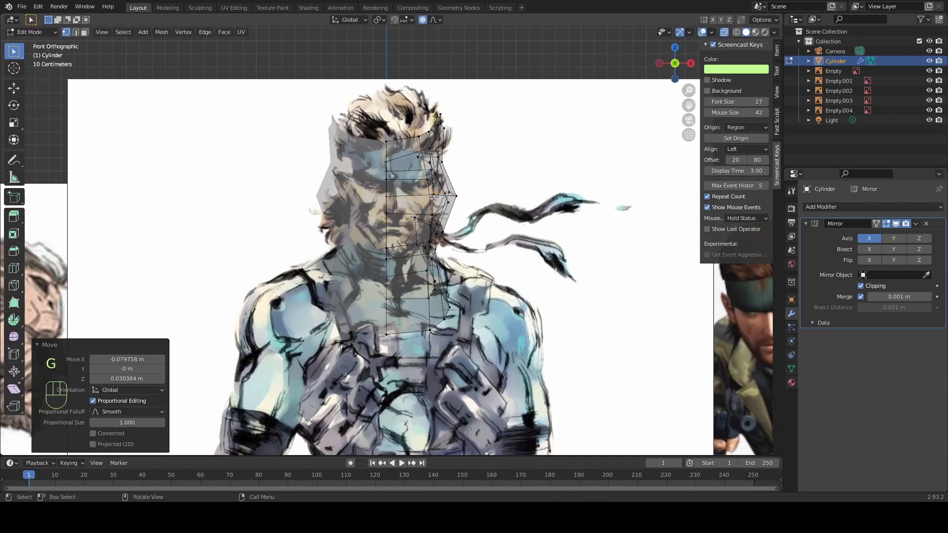
pyautogui.scroll(2, 444, 208)
pyautogui.hotkey('ctrl', 'z')
pyautogui.hotkey('ctrl', 'z')
pyautogui.hotkey('ctrl', 'z')
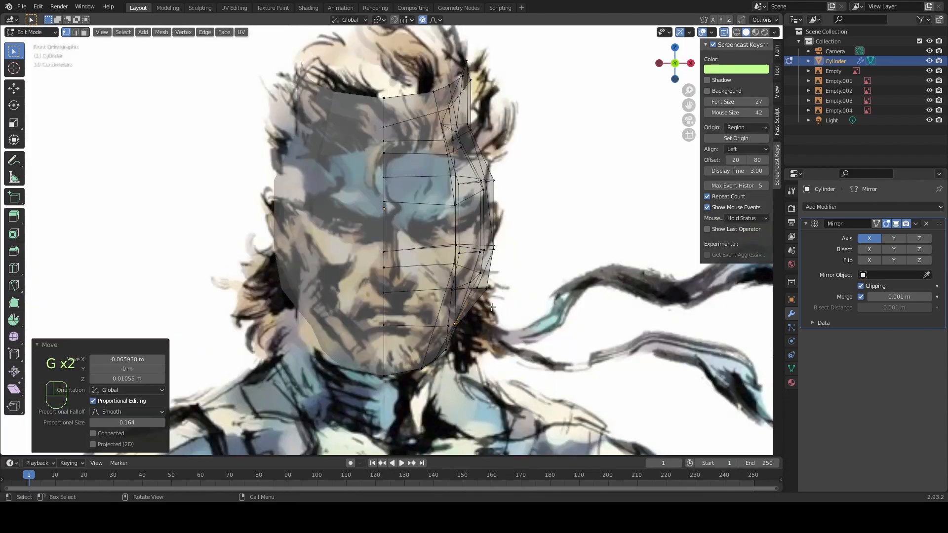
# Nudge the cheek and temple vertices in the front view to follow the outer face outline
pyautogui.click(499, 290)
pyautogui.press('g')
pyautogui.click(472, 286)
pyautogui.press('g')
pyautogui.click(496, 242)
pyautogui.press('g')
pyautogui.click(491, 228)
pyautogui.press('g')
pyautogui.click(498, 182)
# Lower the protruding top corner vertex in the front view with the proportional size reduced to 0.62
pyautogui.press('KP_3')
pyautogui.scroll(-2, 611, 182)
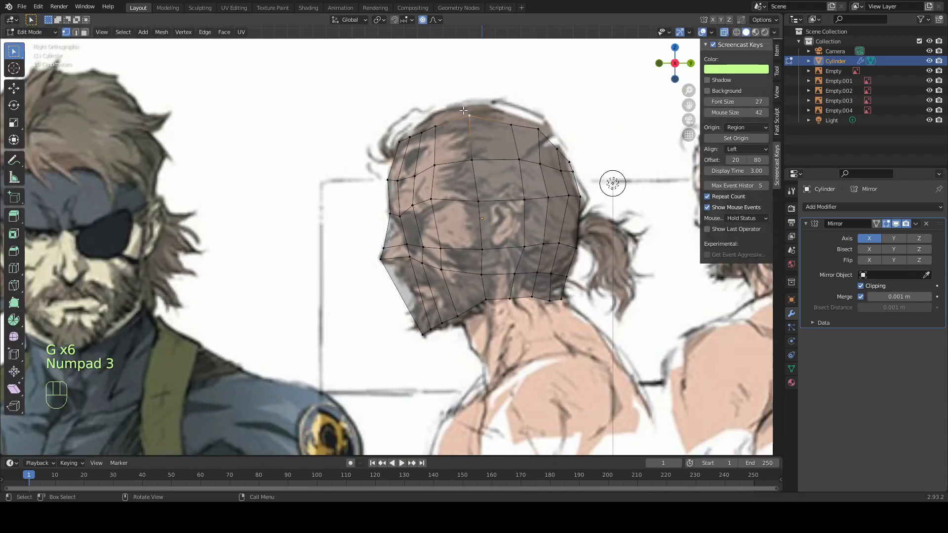
pyautogui.press('KP_1')
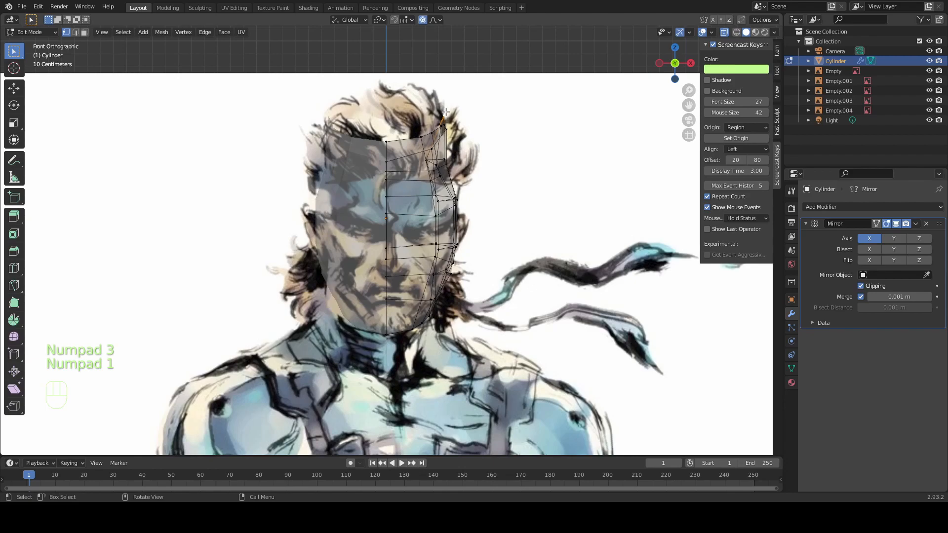
pyautogui.press('g')
pyautogui.scroll(-5, 448, 124)
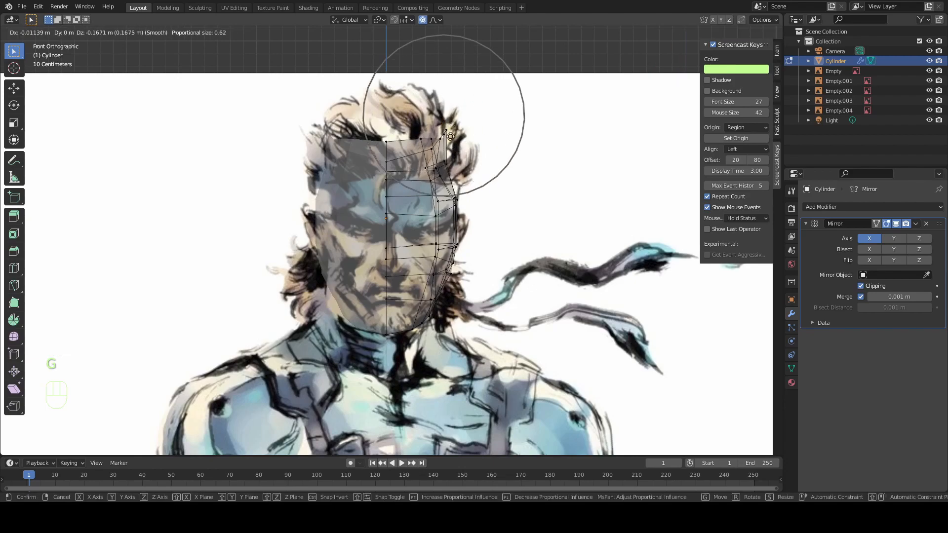
pyautogui.click(452, 136)
# Adjust the upper side vertices forward and down in the side view, using a proportional size of about 0.24
pyautogui.press('KP_3')
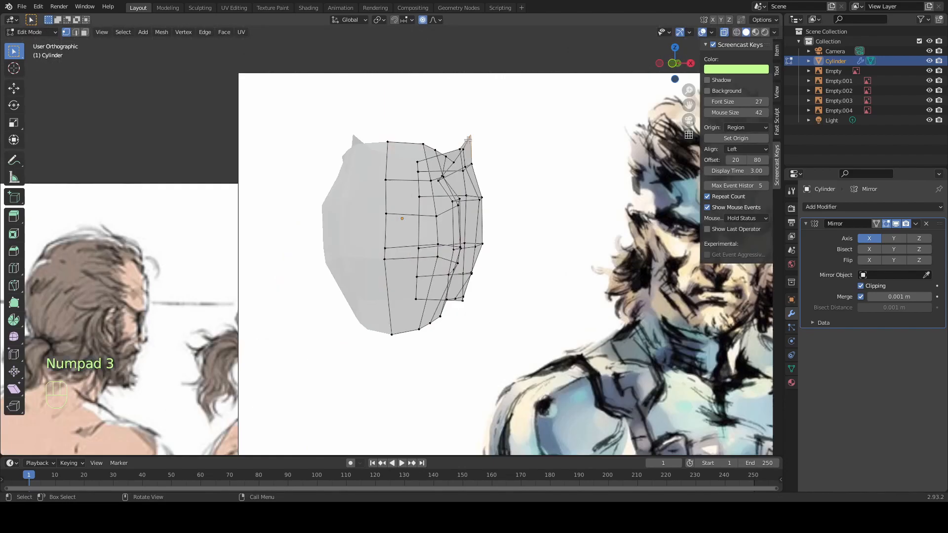
pyautogui.press('g')
pyautogui.click(567, 168)
pyautogui.press('g')
pyautogui.click(565, 177)
pyautogui.scroll(1, 564, 177)
pyautogui.press('g')
pyautogui.scroll(10, 563, 178)
pyautogui.click(564, 181)
# Shift an upper side vertex inward and down in the front view, and move the forehead side vertex about 0.11 m outward
pyautogui.press('KP_1')
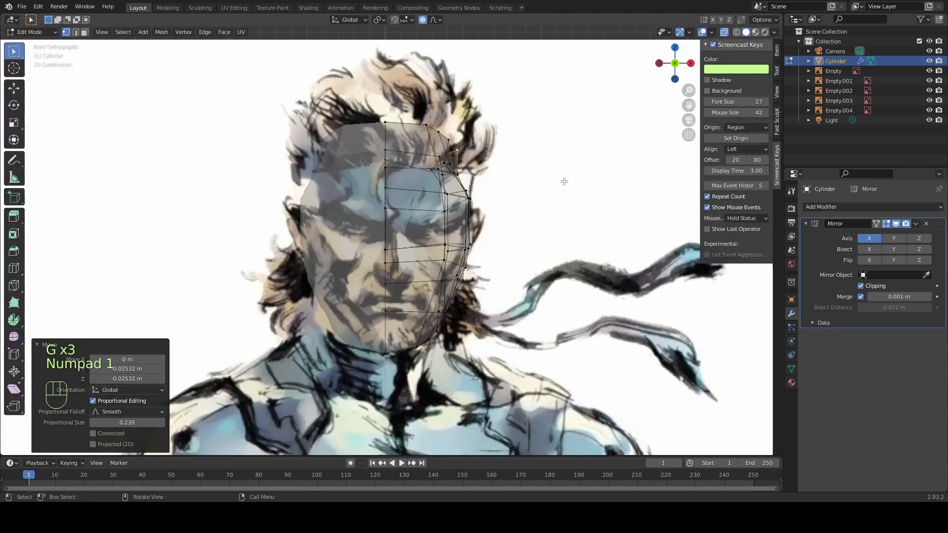
pyautogui.press('g')
pyautogui.click(558, 188)
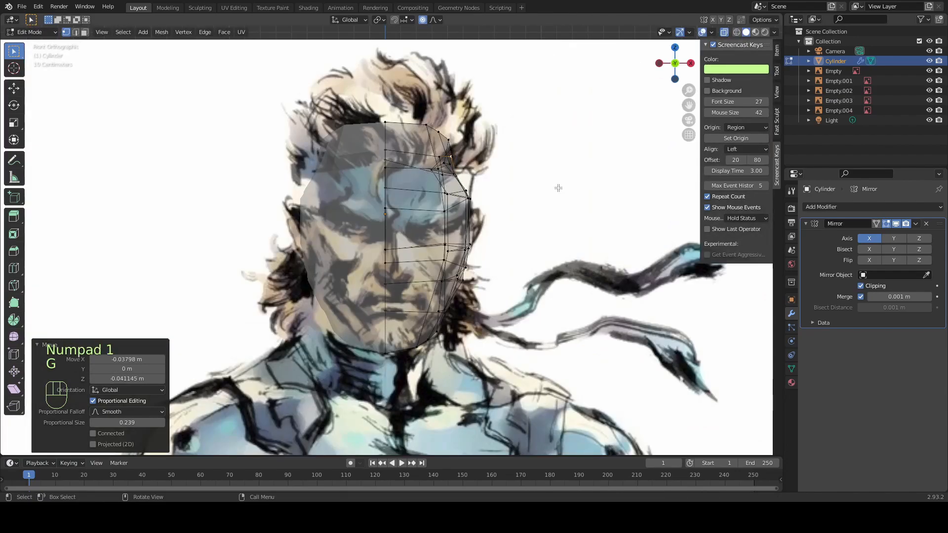
pyautogui.moveTo(471, 183); pyautogui.dragTo(428, 201, button='middle')
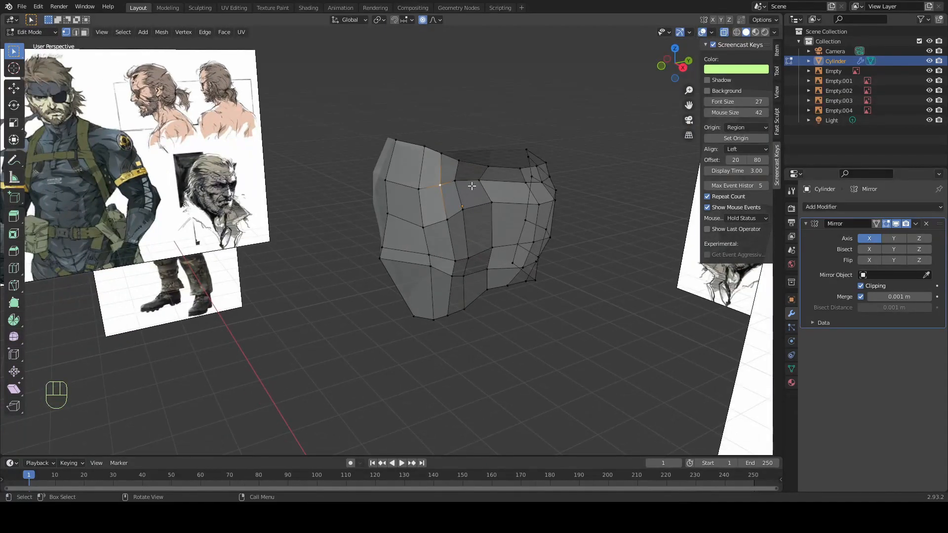
pyautogui.press('KP_1')
pyautogui.press('g')
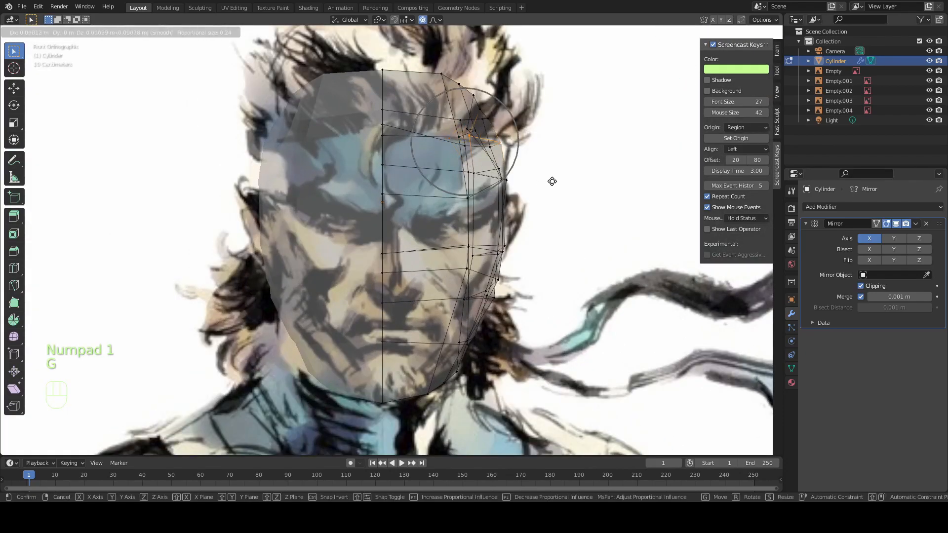
pyautogui.click(556, 181)
# Select the vertical column of vertices running down to the jaw corner and move it about 0.11 m outward in the front view
pyautogui.moveTo(540, 184); pyautogui.dragTo(445, 234, button='middle')
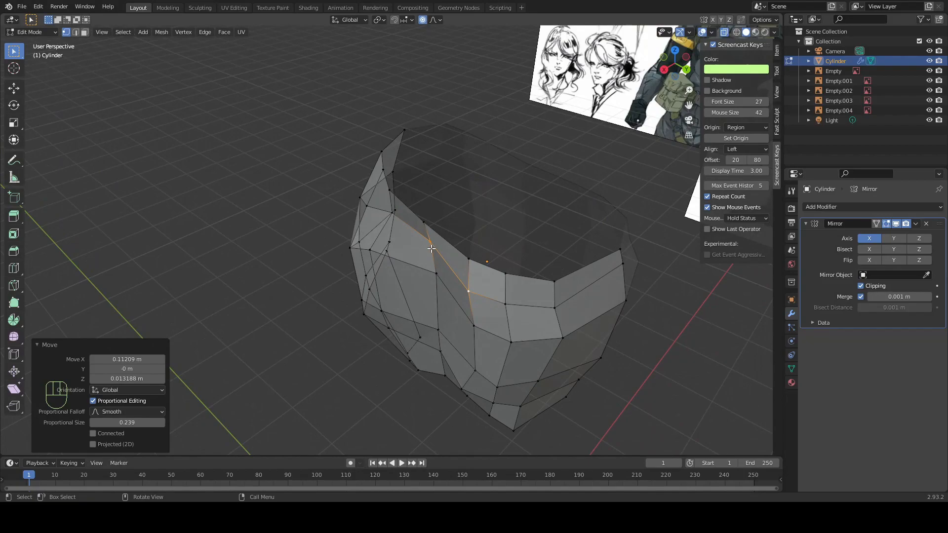
pyautogui.click(430, 241)
pyautogui.keyDown('shift'); pyautogui.click(438, 275); pyautogui.keyUp('shift')
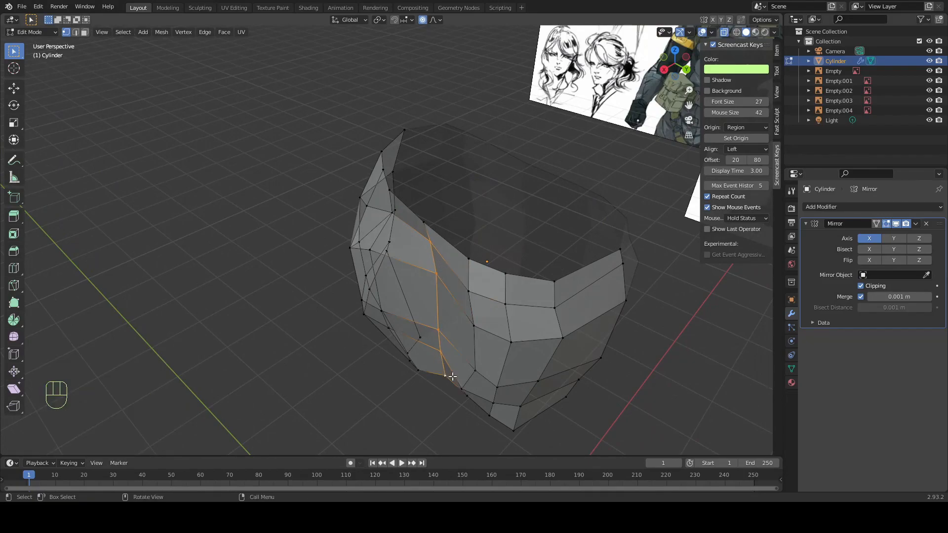
pyautogui.press('KP_1')
pyautogui.press('g')
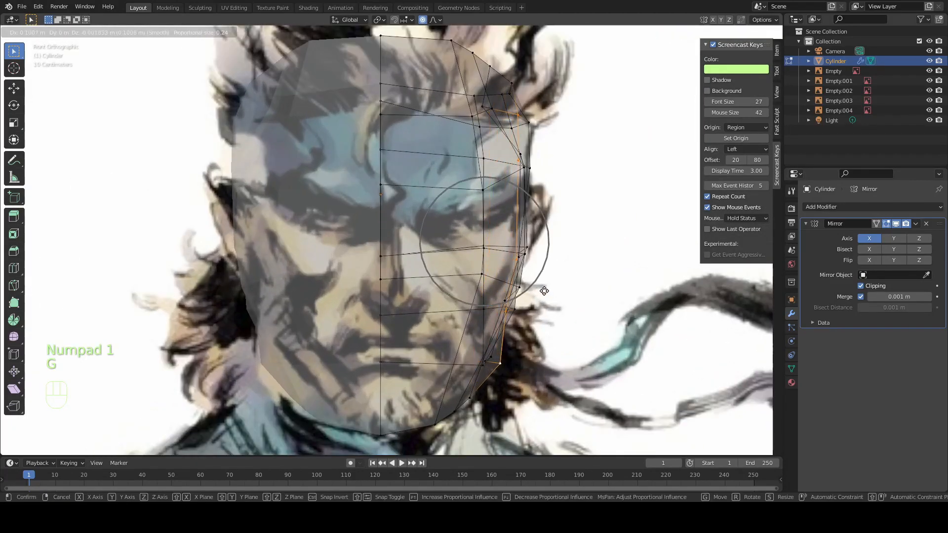
pyautogui.click(551, 280)
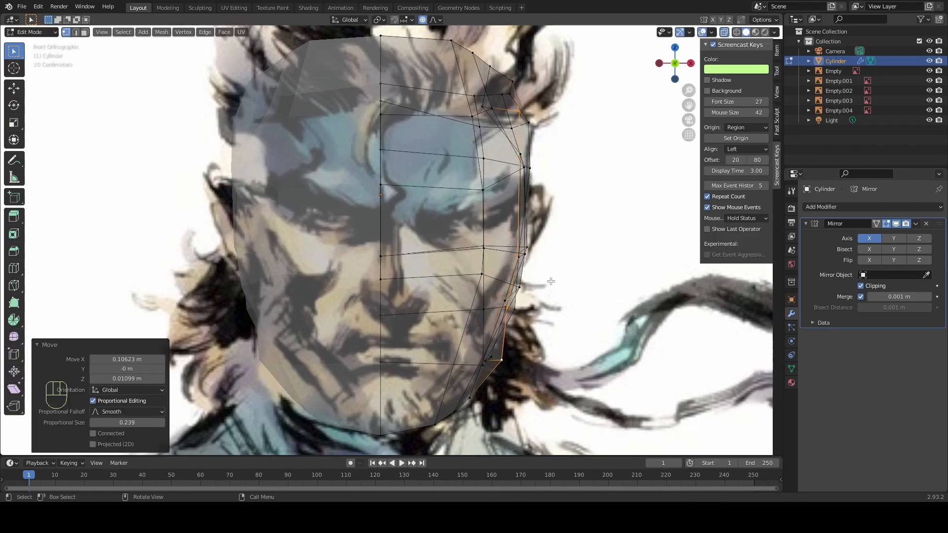
# Select the two middle vertices of the column in front of the ear and move them about 0.03 m outward
pyautogui.moveTo(539, 266); pyautogui.dragTo(451, 259, button='middle')
pyautogui.scroll(-2, 493, 259)
pyautogui.click(545, 246)
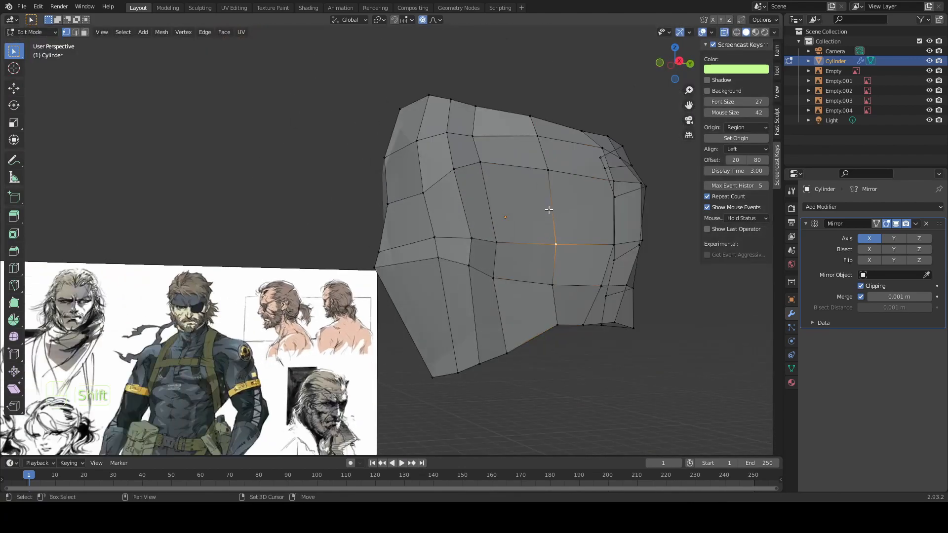
pyautogui.keyDown('shift'); pyautogui.click(550, 190); pyautogui.keyUp('shift')
pyautogui.press('KP_1')
pyautogui.press('g')
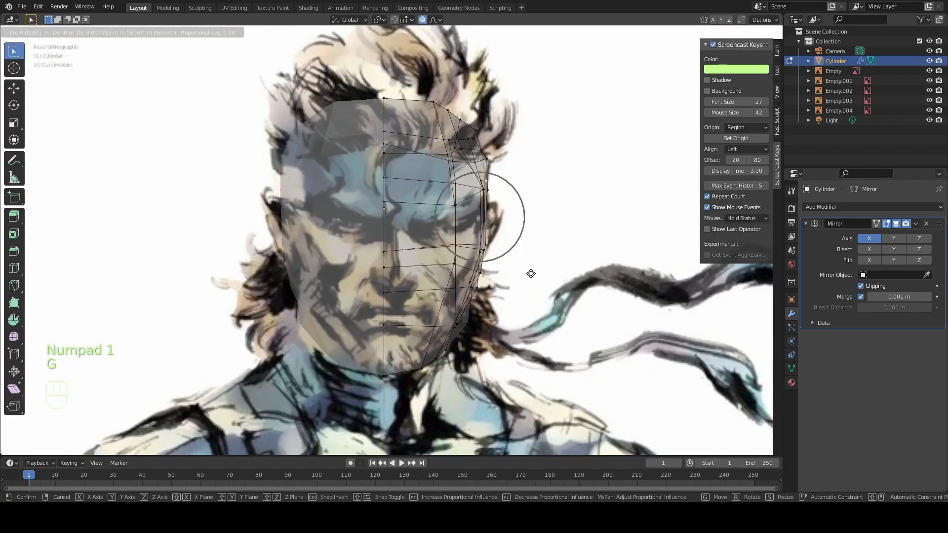
pyautogui.click(538, 271)
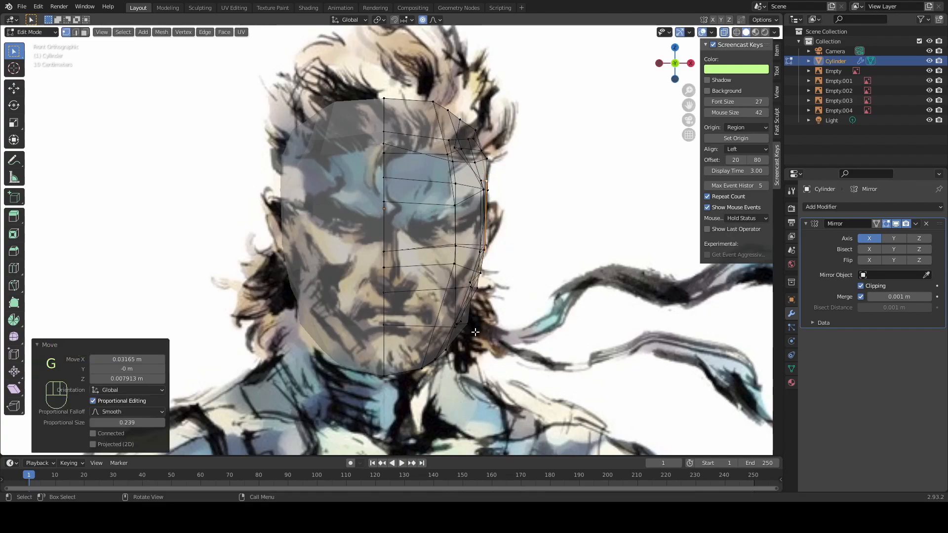
# Nudge the jaw corner and chin underside vertices in the front view to follow the jawline
pyautogui.press('g')
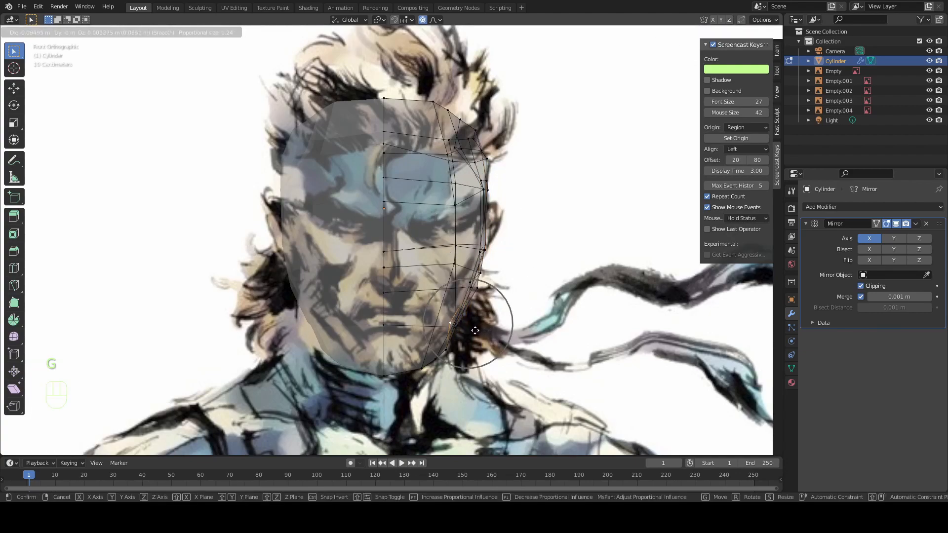
pyautogui.click(479, 330)
pyautogui.press('g')
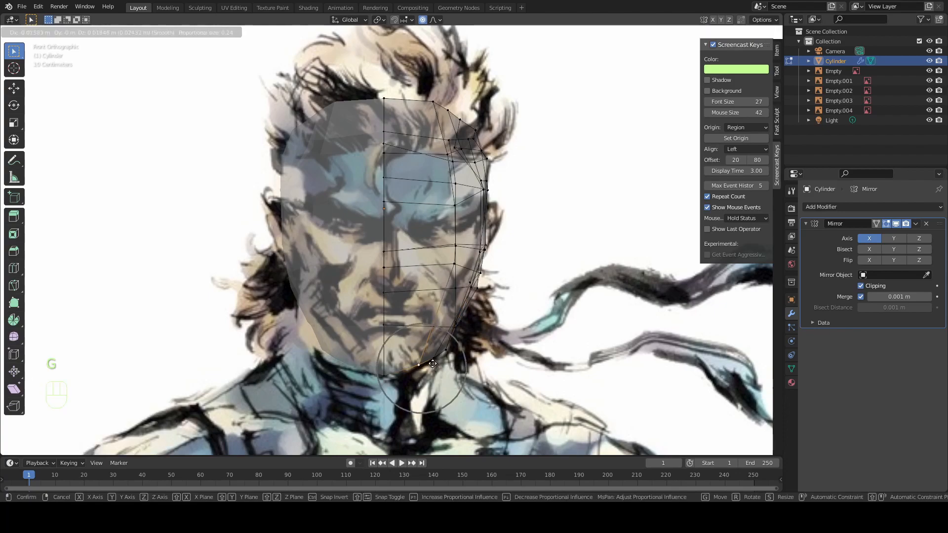
pyautogui.click(434, 361)
pyautogui.click(445, 360)
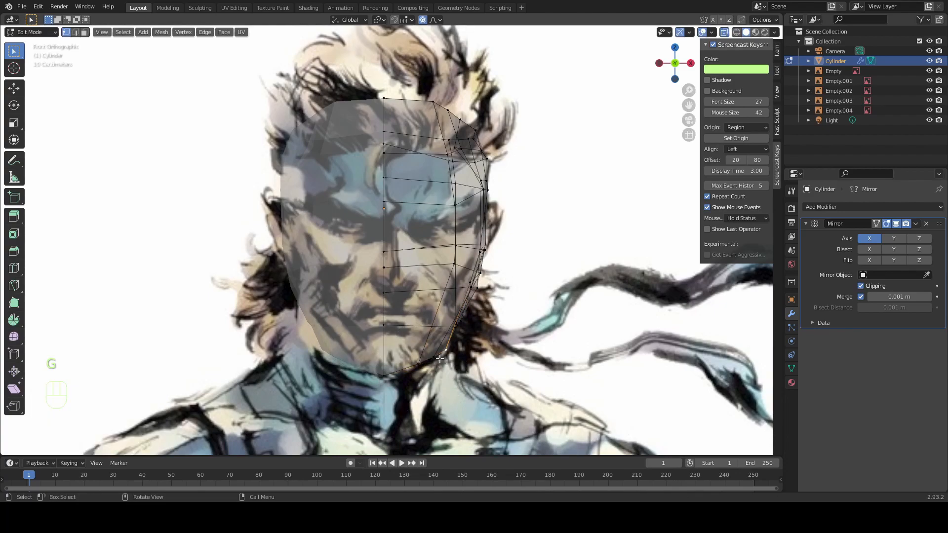
pyautogui.press('g')
pyautogui.click(467, 348)
pyautogui.click(444, 352)
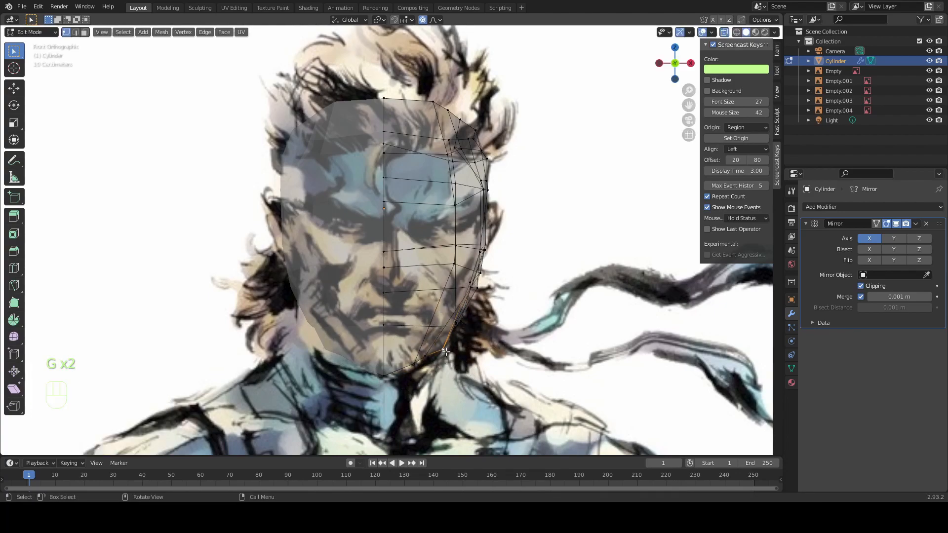
pyautogui.press('g')
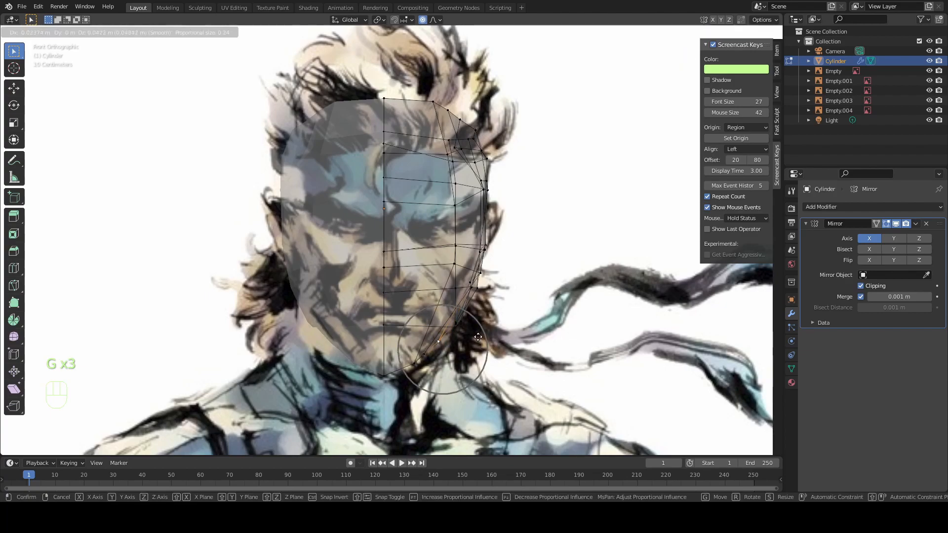
pyautogui.click(478, 331)
# Move the jaw corner vertex about 0.03 m forward and down in the side view, and shift the chin underside vertex slightly backward
pyautogui.press('KP_3')
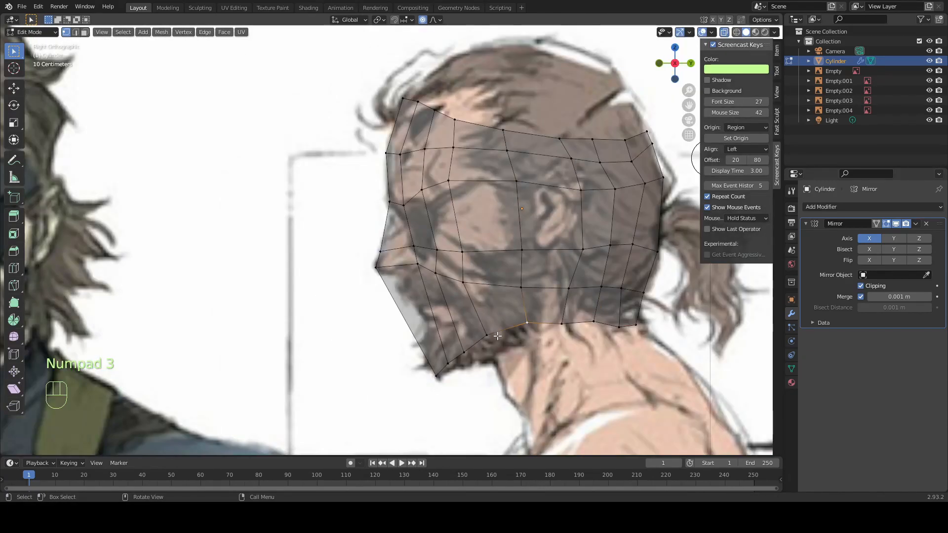
pyautogui.scroll(1, 496, 335)
pyautogui.press('g')
pyautogui.click(569, 337)
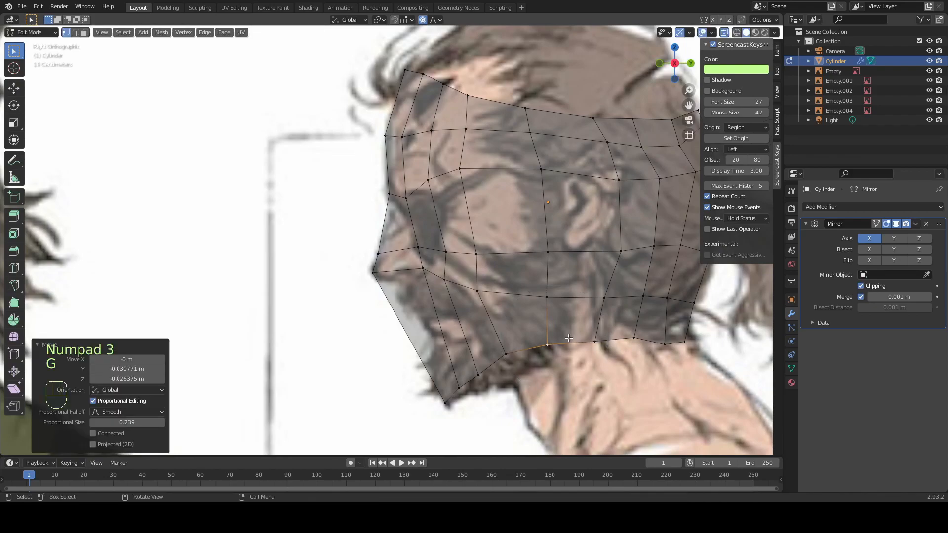
pyautogui.click(462, 379)
pyautogui.press('g')
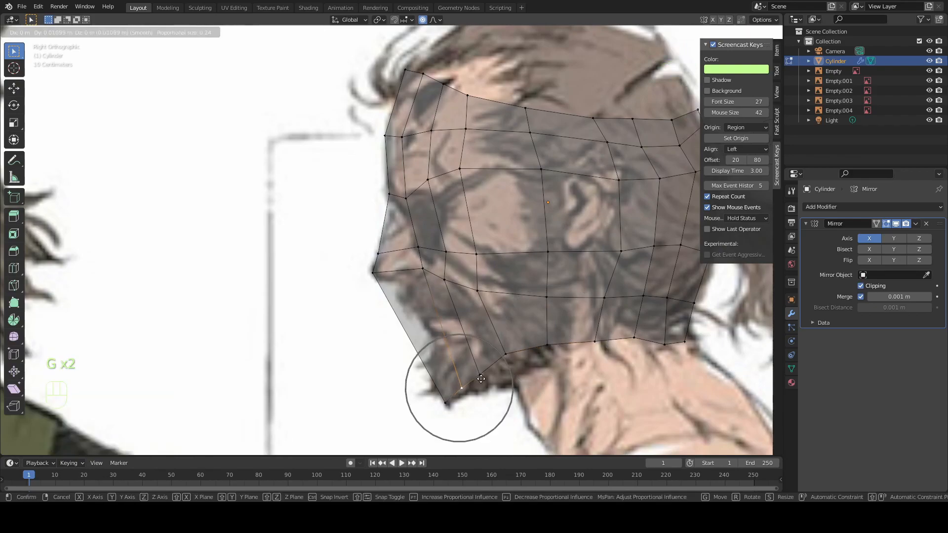
pyautogui.click(481, 377)
# Raise the two rearmost bottom-row vertices slightly at the nape
pyautogui.click(661, 341)
pyautogui.press('g')
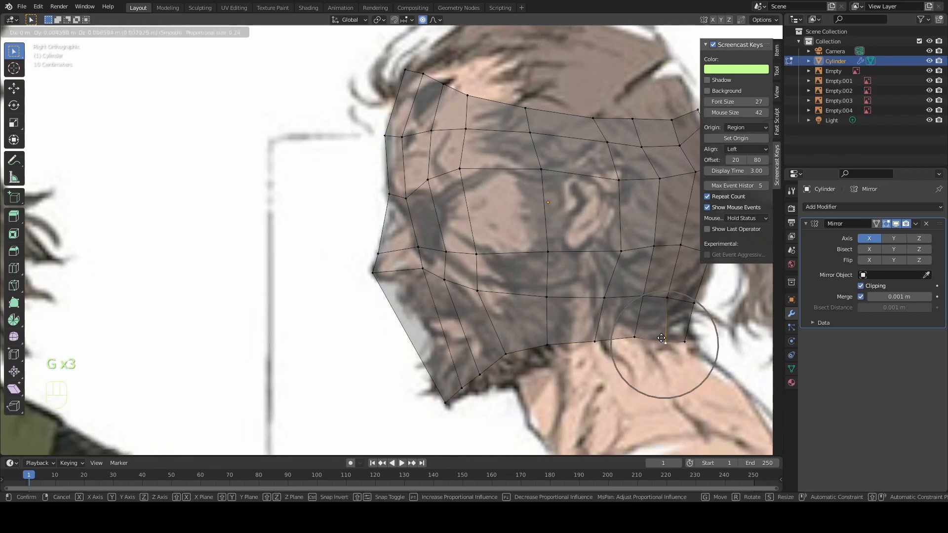
pyautogui.click(662, 333)
pyautogui.click(685, 342)
pyautogui.press('g')
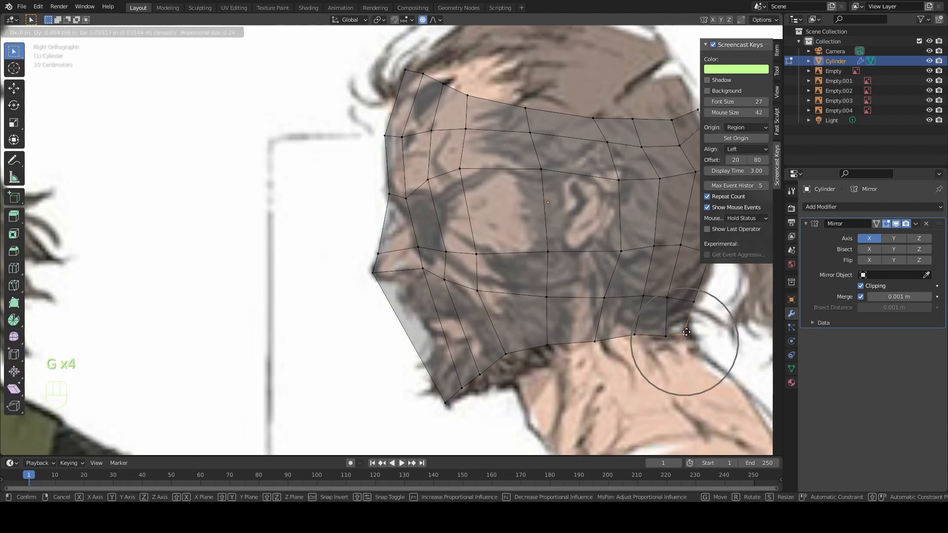
pyautogui.click(688, 328)
# Shift two vertices above the nape slightly backward, and move the vertex below the ear about 0.03 m forward
pyautogui.click(667, 295)
pyautogui.press('g')
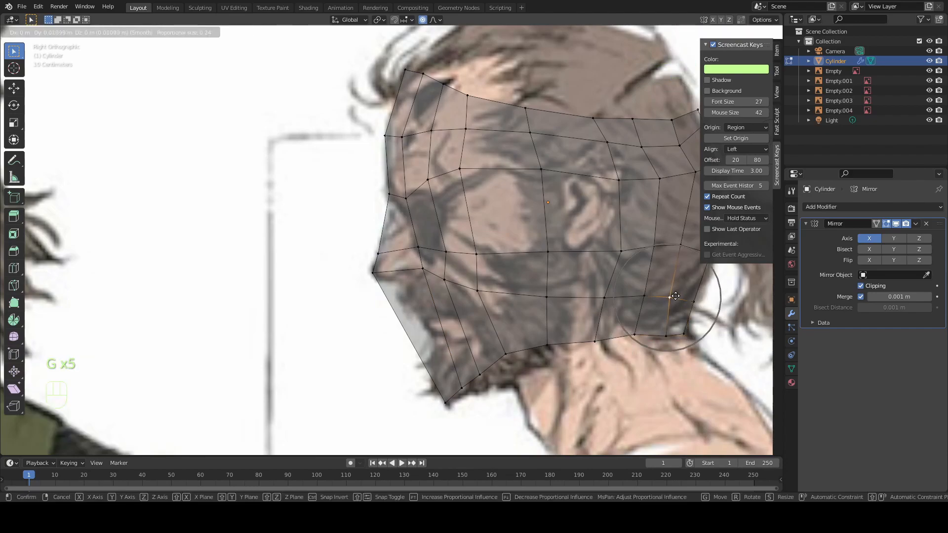
pyautogui.click(679, 298)
pyautogui.click(642, 297)
pyautogui.press('g')
pyautogui.click(643, 297)
pyautogui.click(602, 258)
pyautogui.press('g')
pyautogui.click(600, 255)
# Rotate the selected temple vertices 18.6° in the front view and nudge the upper temple vertices slightly to follow the head outline
pyautogui.moveTo(558, 292); pyautogui.dragTo(494, 202, button='middle')
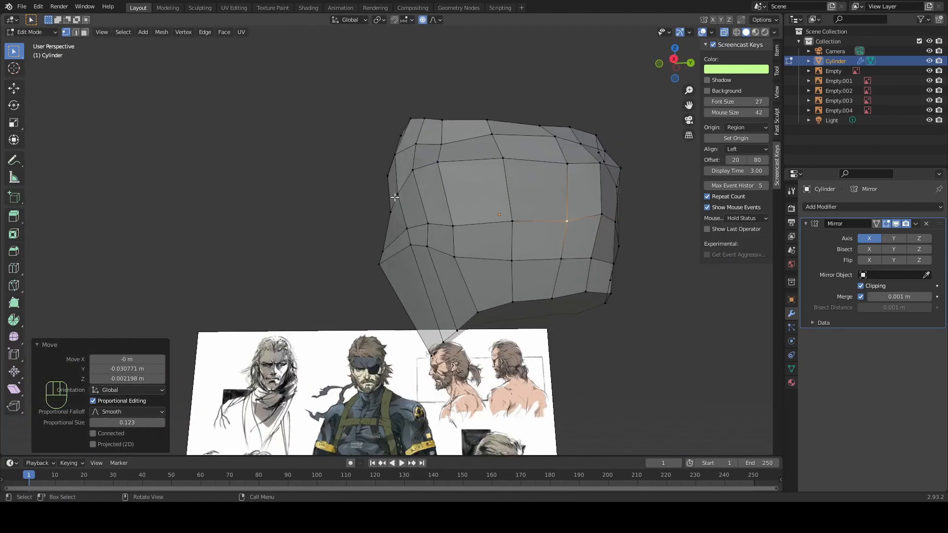
pyautogui.press('KP_1')
pyautogui.press('g')
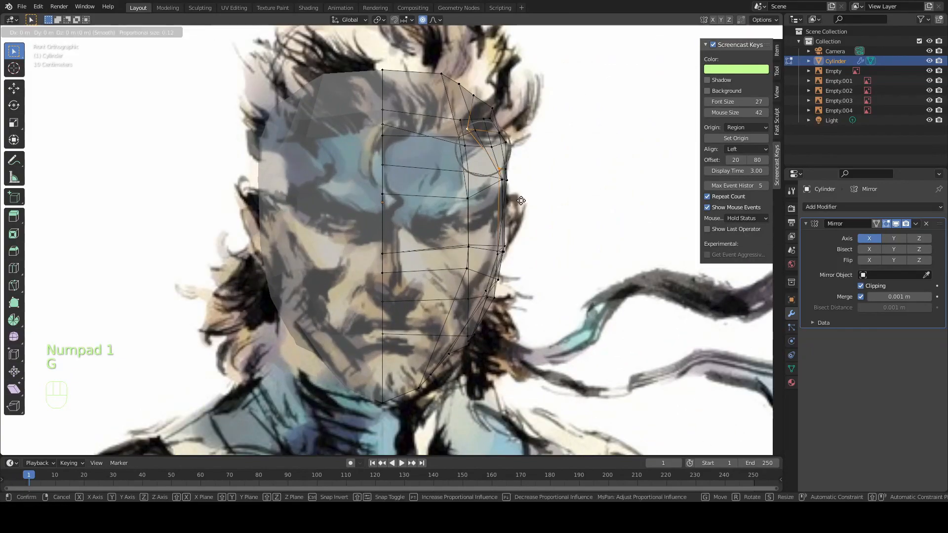
pyautogui.hotkey('ctrl', 'z')
pyautogui.press('r')
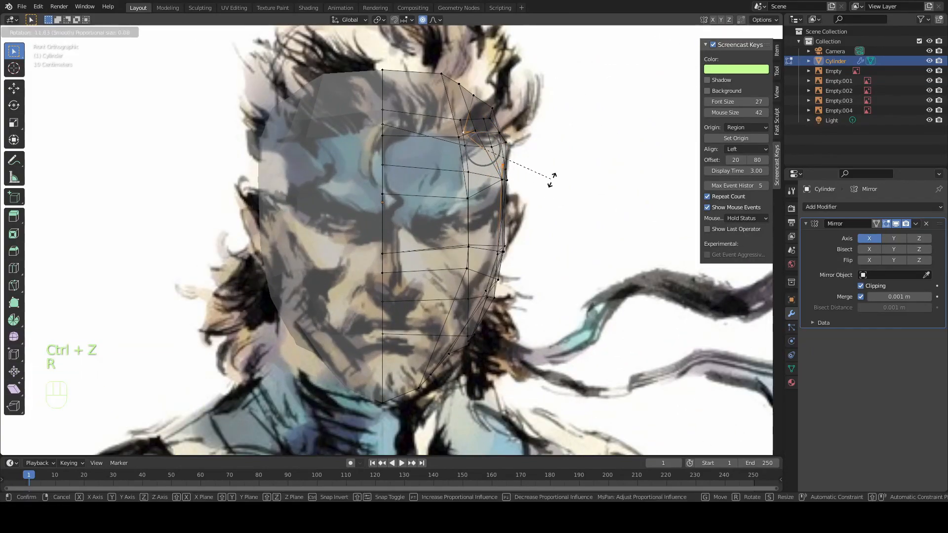
pyautogui.click(535, 220)
pyautogui.press('g')
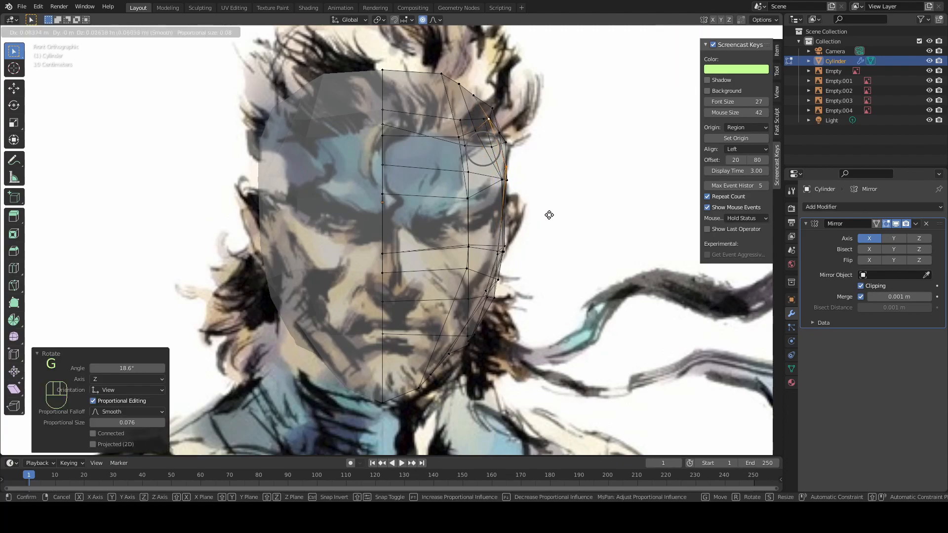
pyautogui.press('g')
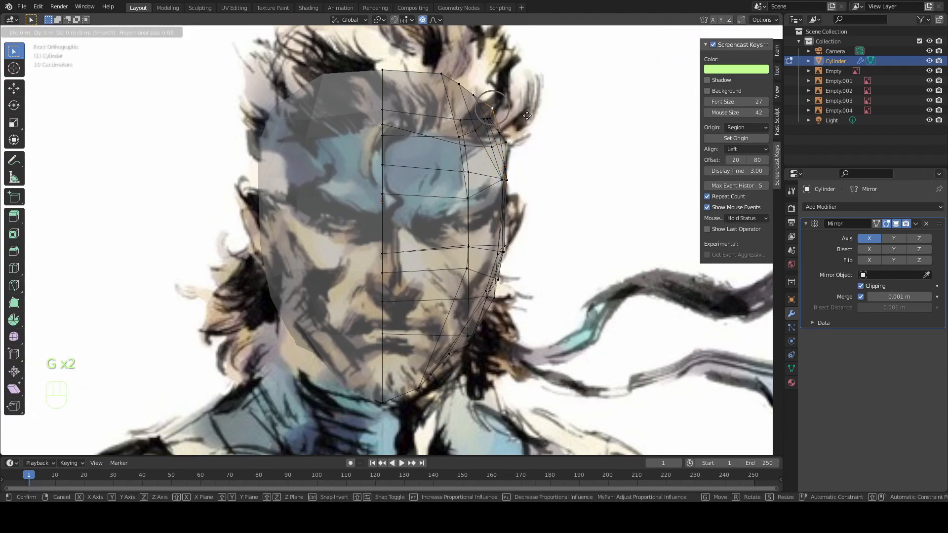
pyautogui.click(526, 118)
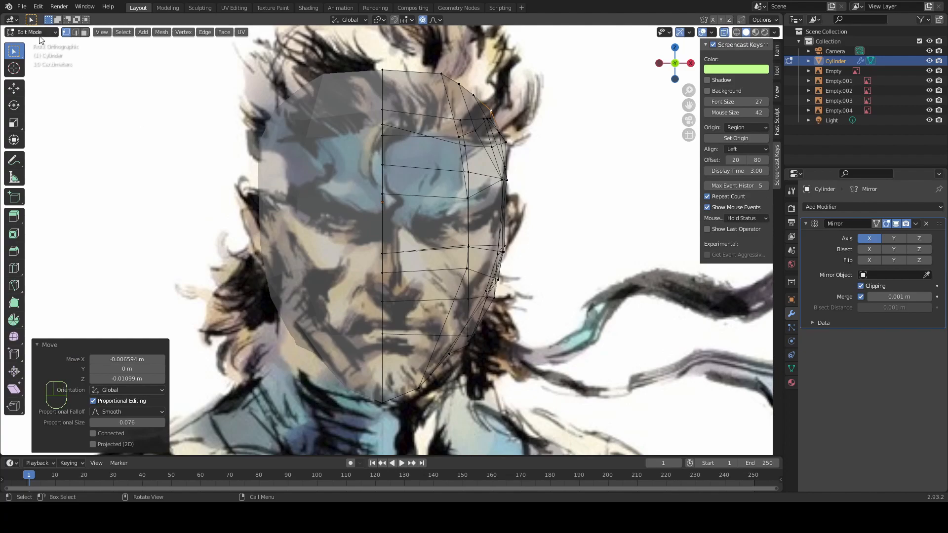
# Move the selected vertex on the side of the face about 0.06 m inward in the front view
pyautogui.scroll(-2, 516, 235)
pyautogui.moveTo(508, 237); pyautogui.dragTo(387, 269, button='middle')
pyautogui.moveTo(418, 236); pyautogui.dragTo(470, 277, button='middle')
pyautogui.press('KP_1')
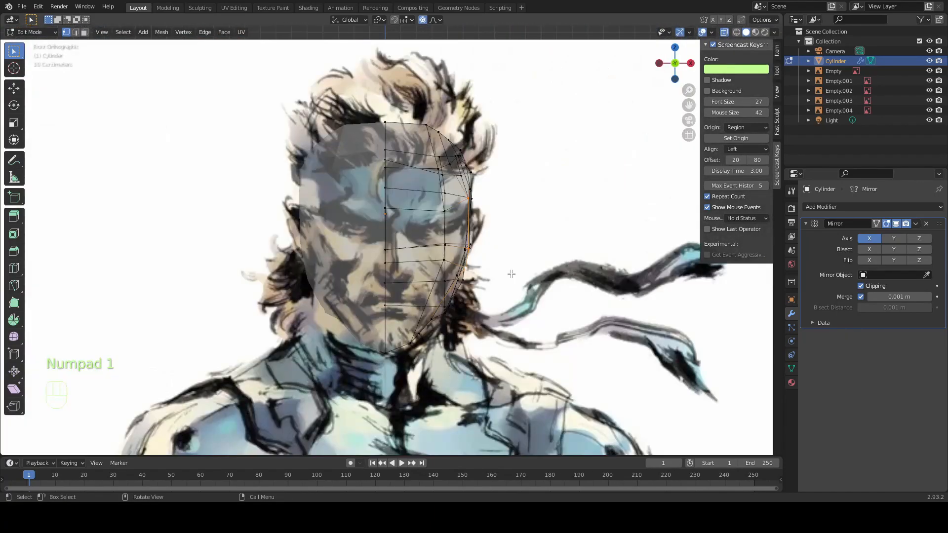
pyautogui.press('g')
pyautogui.click(498, 272)
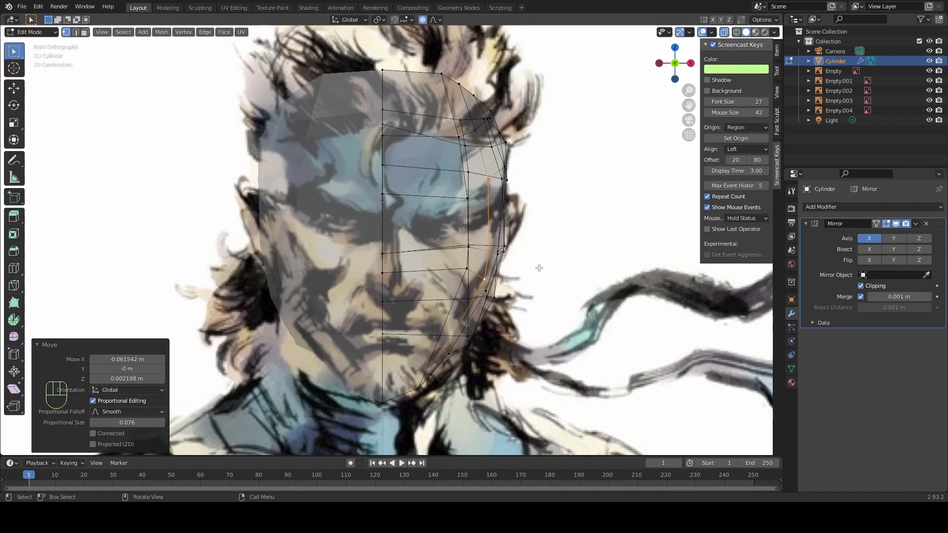
# Select a vertex on the lower back of the head and shift it slightly inward in the back view with proportional editing
pyautogui.press('KP_3')
pyautogui.moveTo(519, 260); pyautogui.dragTo(438, 217, button='middle')
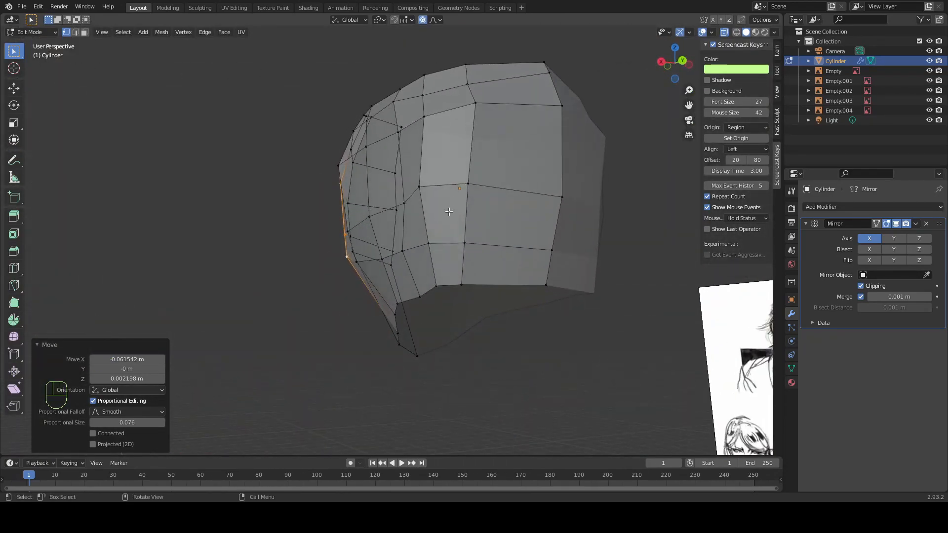
pyautogui.click(463, 186)
pyautogui.click(429, 182)
pyautogui.keyDown('shift'); pyautogui.click(428, 128); pyautogui.keyUp('shift')
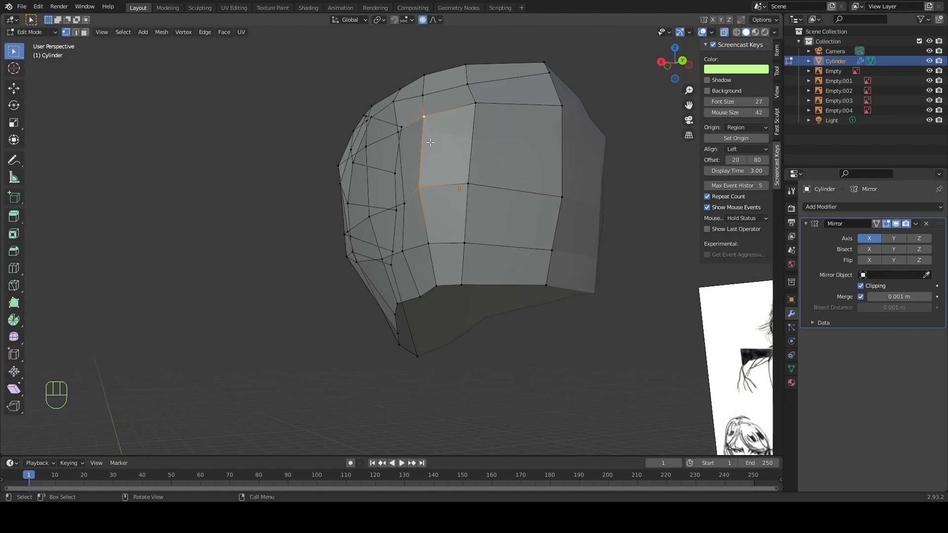
pyautogui.keyDown('shift'); pyautogui.click(420, 202); pyautogui.keyUp('shift')
pyautogui.click(423, 202)
pyautogui.press('KP_3')
pyautogui.press('`')
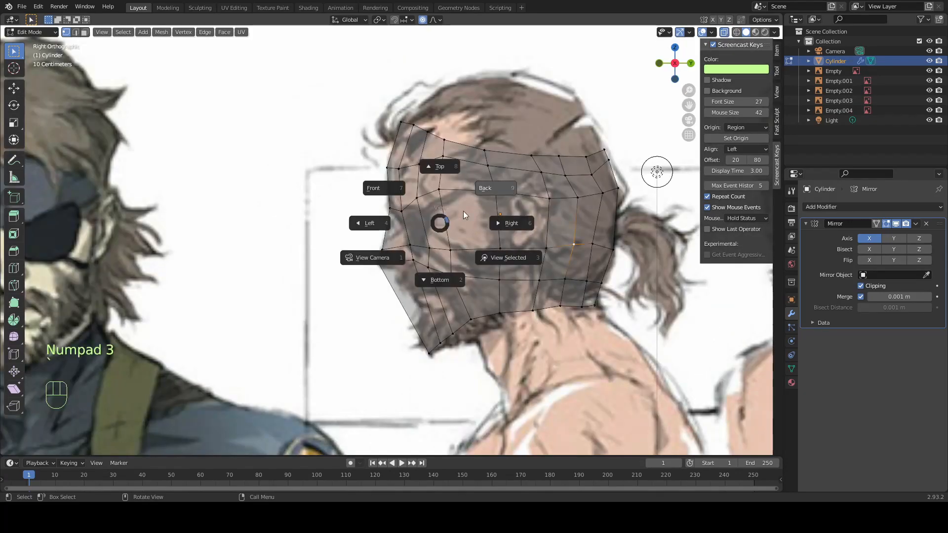
pyautogui.click(465, 211)
pyautogui.scroll(3, 440, 225)
pyautogui.press('g')
pyautogui.scroll(-4, 441, 224)
pyautogui.scroll(-4, 440, 225)
pyautogui.scroll(2, 441, 225)
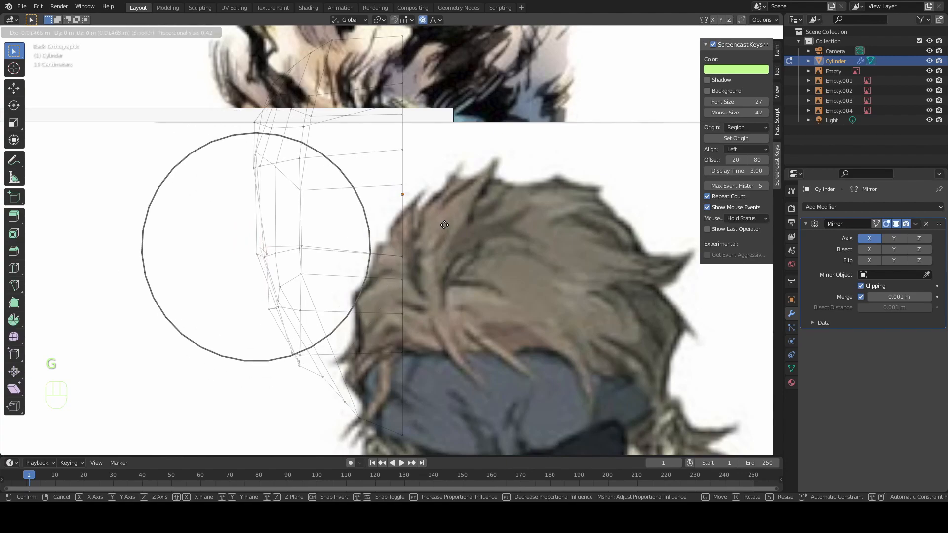
pyautogui.click(338, 261)
# Nudge further lower vertices at the rear side of the head in the back view to round the shape
pyautogui.click(274, 307)
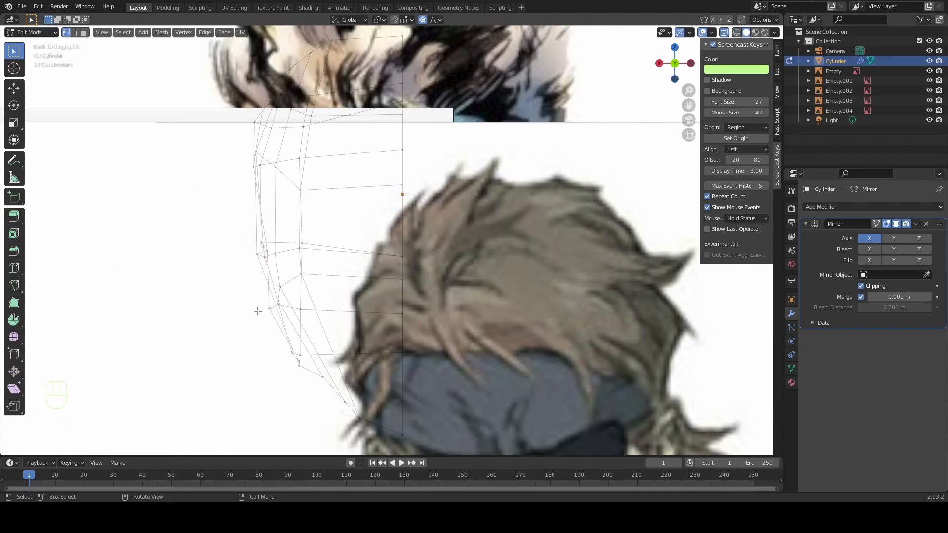
pyautogui.press('g')
pyautogui.scroll(4, 331, 305)
pyautogui.click(347, 304)
pyautogui.moveTo(347, 304); pyautogui.dragTo(442, 312, button='middle')
pyautogui.moveTo(416, 317); pyautogui.dragTo(438, 303)
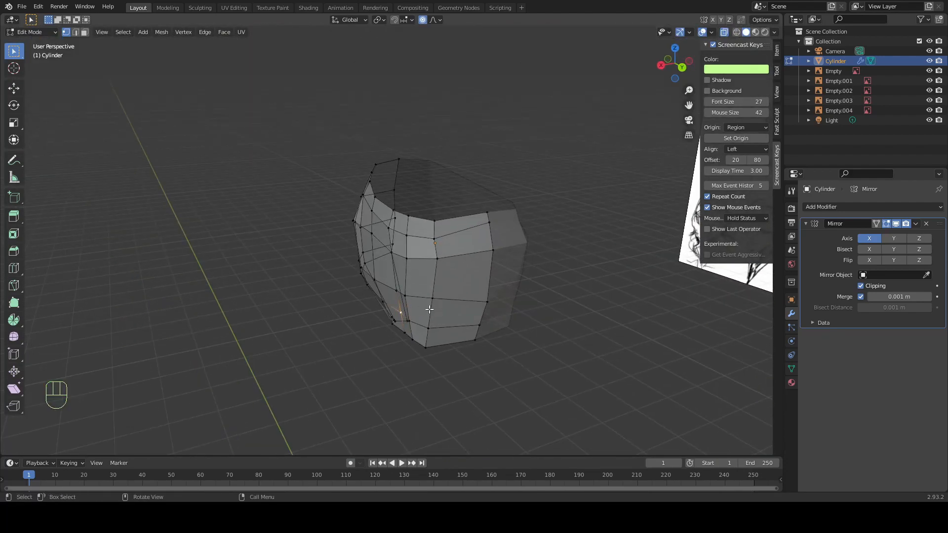
pyautogui.press('KP_3')
pyautogui.press('`')
pyautogui.click(470, 285)
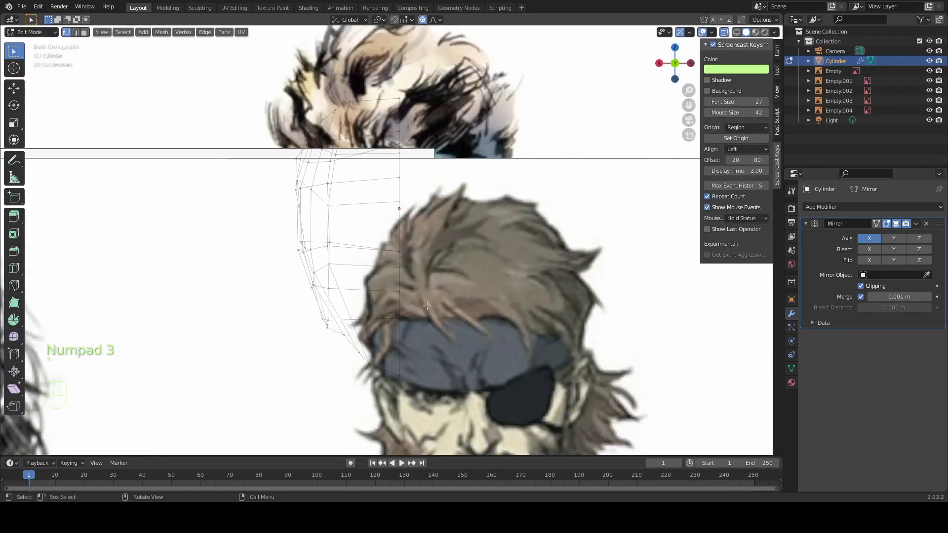
pyautogui.press('g')
pyautogui.click(416, 306)
# Slide the nape's bottom-edge vertex along its edge toward the centre by a factor of 0.169
pyautogui.moveTo(416, 306); pyautogui.dragTo(338, 275, button='middle')
pyautogui.click(338, 278)
pyautogui.press('g')
pyautogui.press('g')
pyautogui.click(374, 268)
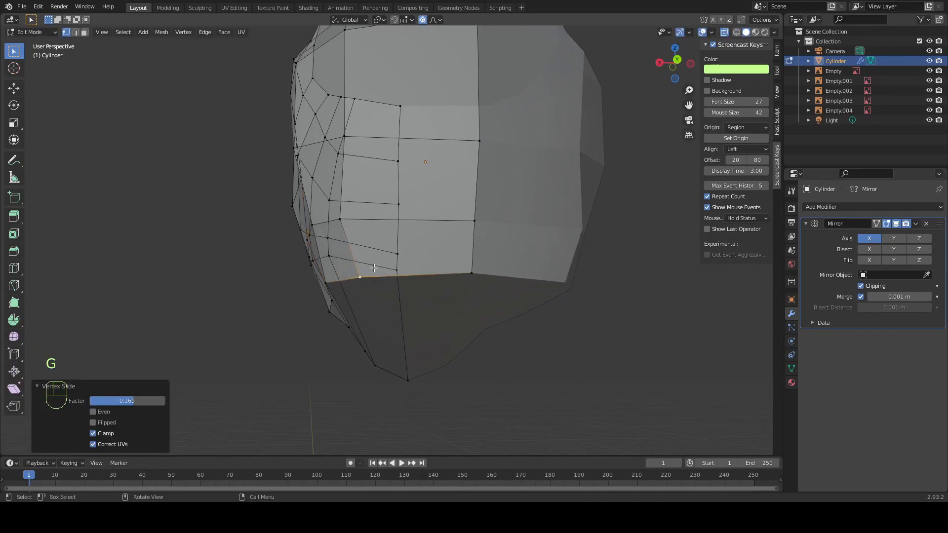
# Move the rear outline vertex just above the nape about 0.02 m backward and slightly up in the side view
pyautogui.scroll(-4, 390, 246)
pyautogui.moveTo(391, 246); pyautogui.dragTo(538, 256, button='middle')
pyautogui.press('KP_3')
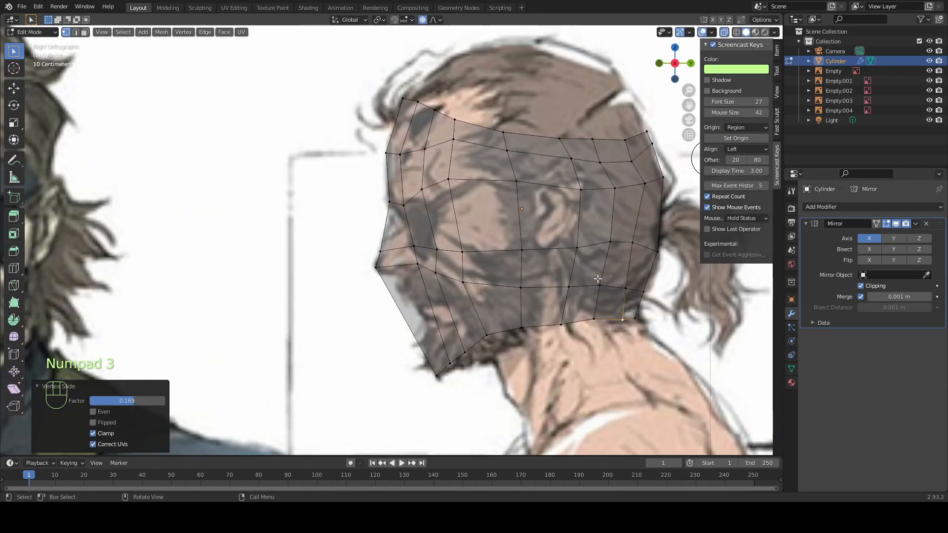
pyautogui.press('g')
pyautogui.click(649, 299)
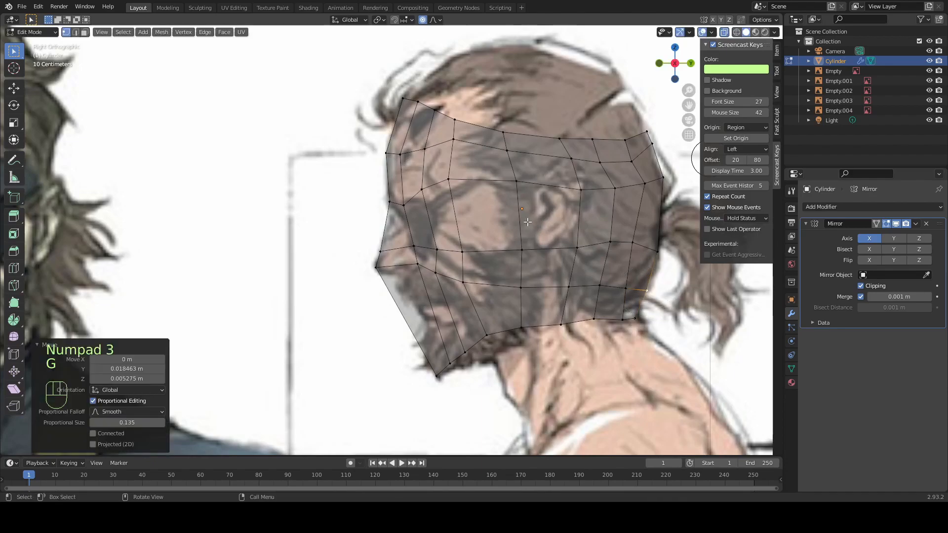
# Add one vertical loop cut beside the face's centreline, slid toward the centreline with a factor of -0.428
pyautogui.press('KP_1')
pyautogui.press('KP_3')
pyautogui.scroll(2, 390, 152)
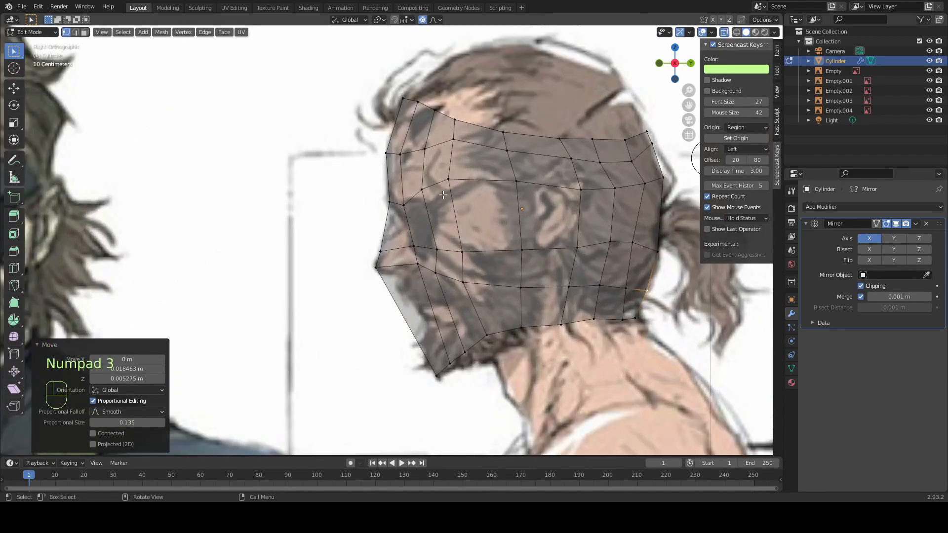
pyautogui.scroll(1, 495, 200)
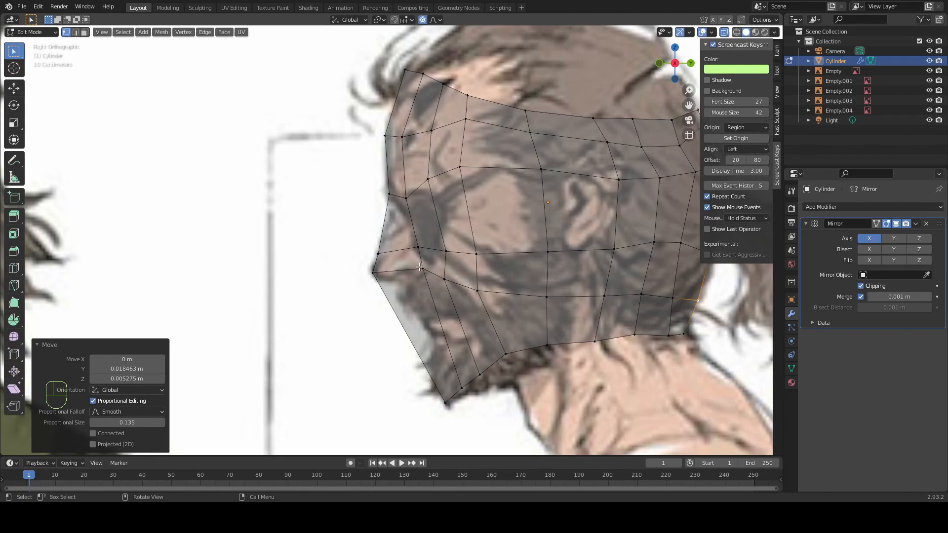
pyautogui.hotkey('ctrl', 'r')
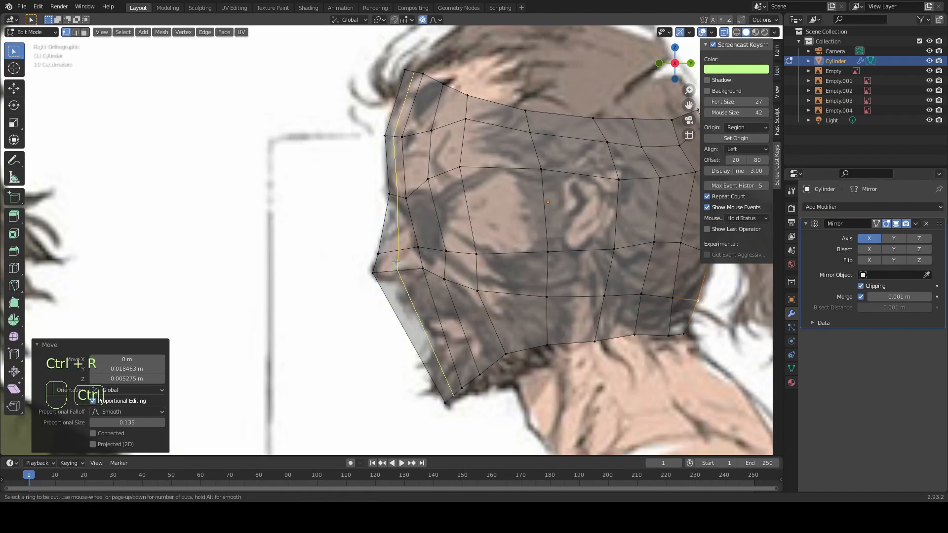
pyautogui.click(398, 259)
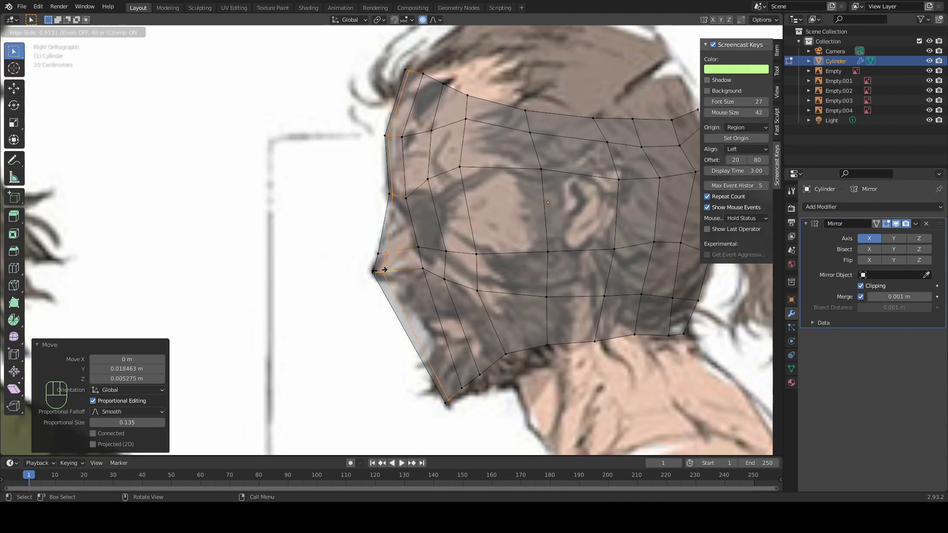
pyautogui.click(384, 272)
# Lower the two new loop vertices beside the nose tip and the matching centreline pair about 0.07 m in the front view
pyautogui.moveTo(384, 272); pyautogui.dragTo(477, 80, button='middle')
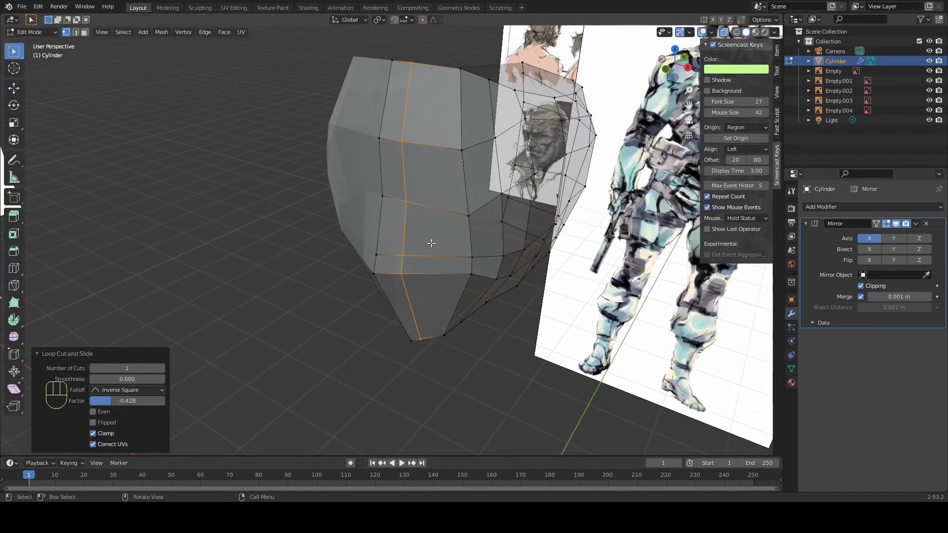
pyautogui.moveTo(430, 241); pyautogui.dragTo(393, 252, button='middle')
pyautogui.scroll(3, 395, 262)
pyautogui.click(405, 270)
pyautogui.keyDown('shift'); pyautogui.click(402, 292); pyautogui.keyUp('shift')
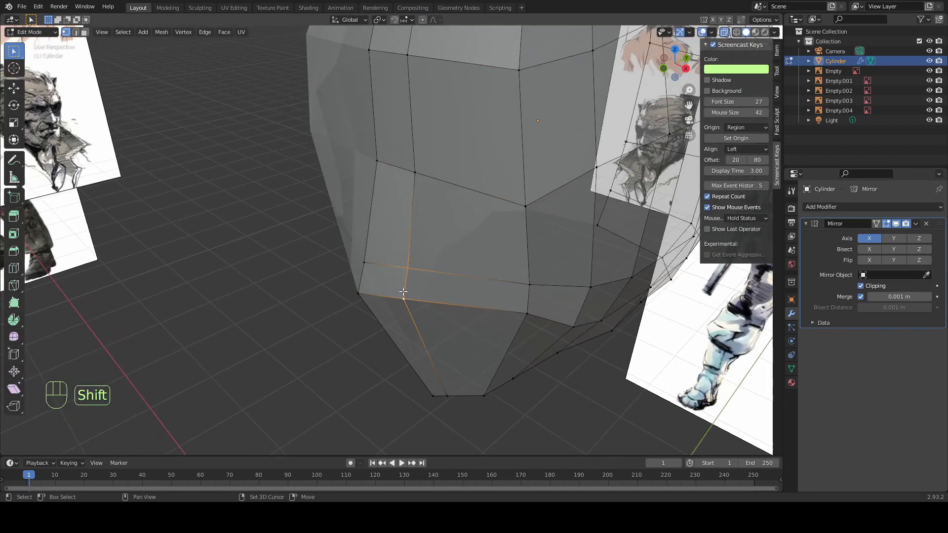
pyautogui.press('KP_1')
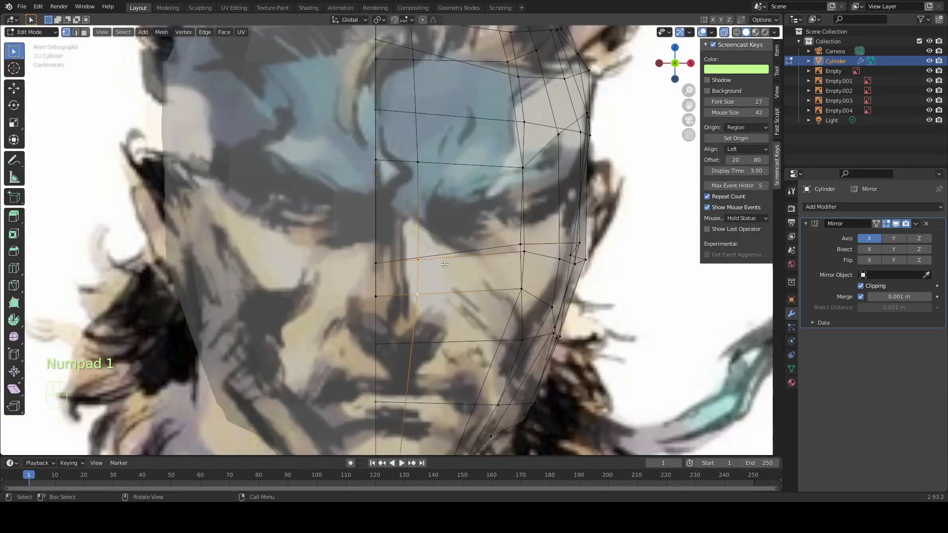
pyautogui.press('g')
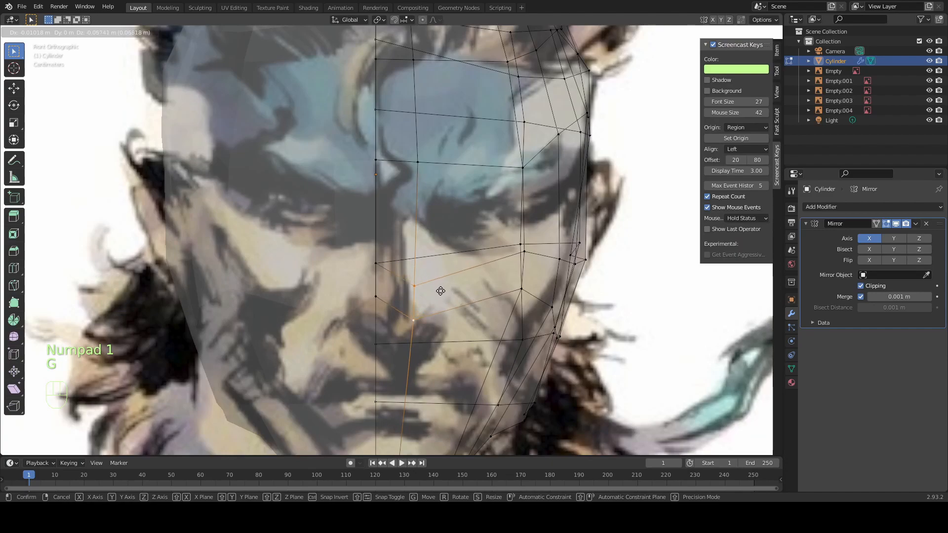
pyautogui.click(441, 290)
pyautogui.press('g')
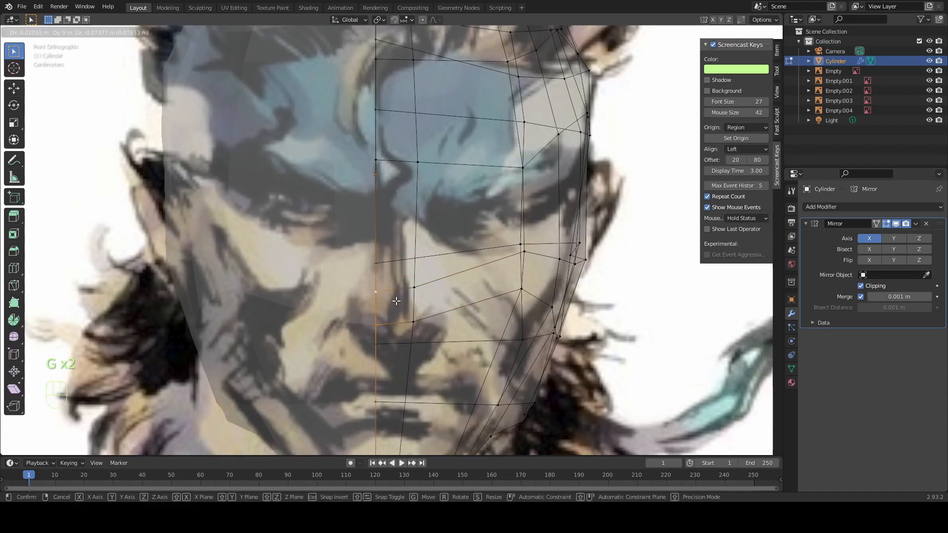
pyautogui.click(396, 301)
# Move the two loop vertices beside the nose tip about 0.02 m forward in the side view
pyautogui.press('KP_3')
pyautogui.press('g')
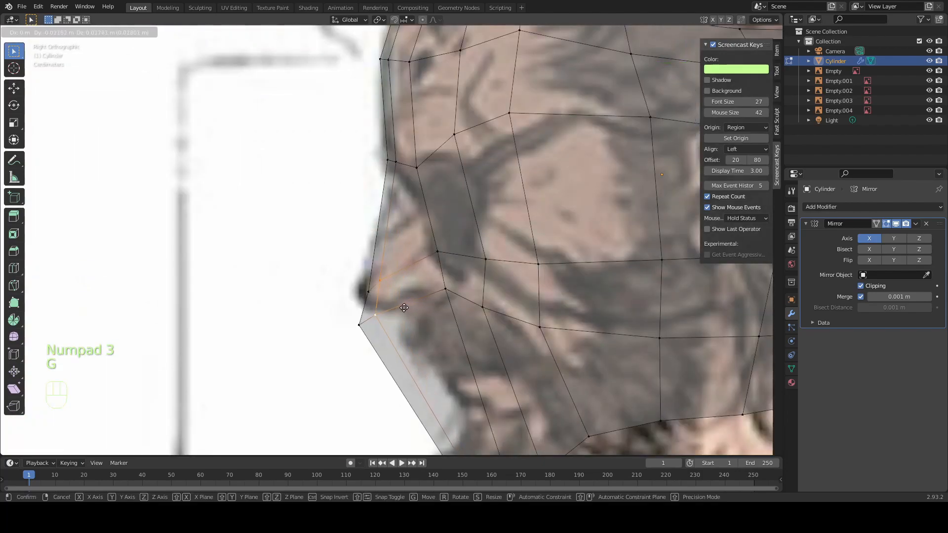
pyautogui.click(403, 314)
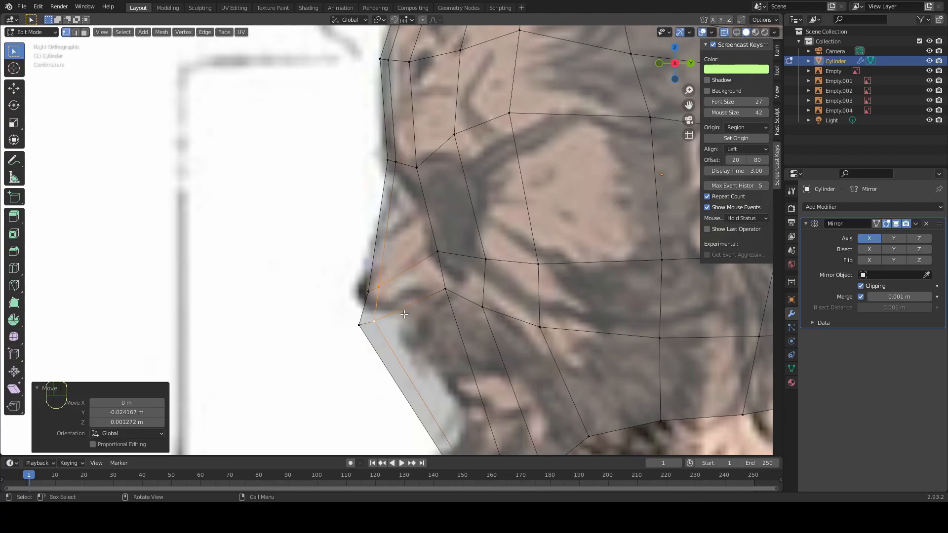
# Fit the two nose-side vertices to the nostril in the front view by shifting them inward, rotating them -21.7° and repositioning them
pyautogui.moveTo(387, 233); pyautogui.dragTo(457, 289, button='middle')
pyautogui.press('KP_1')
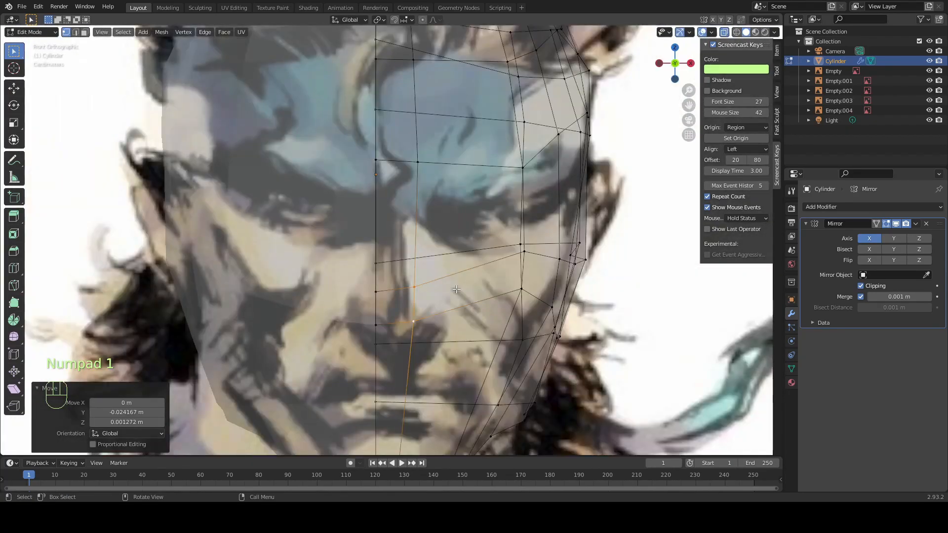
pyautogui.press('g')
pyautogui.press('r')
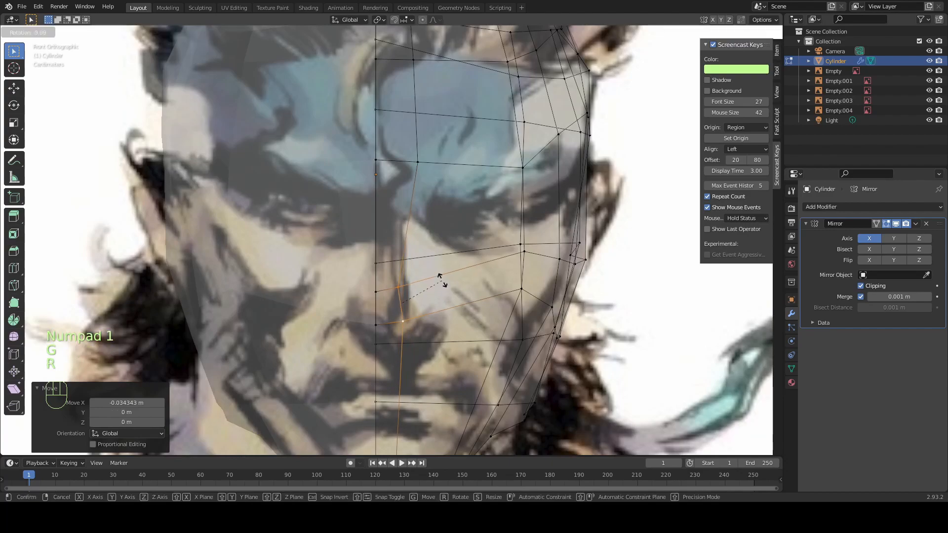
pyautogui.click(442, 274)
pyautogui.press('g')
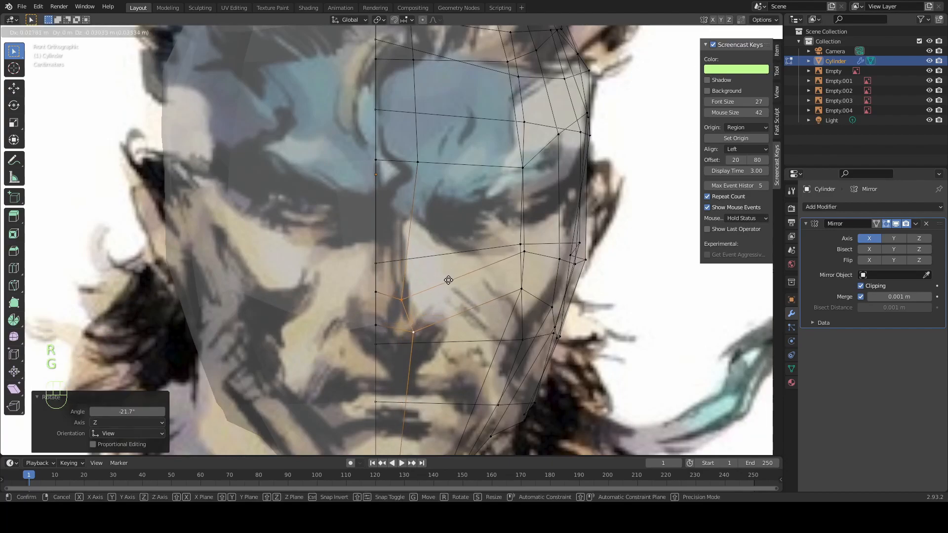
pyautogui.click(447, 280)
pyautogui.press('g')
pyautogui.click(447, 279)
# Move the two vertices beside the nostril wing forward about 0.05 m and down about 0.04 m in the side view
pyautogui.press('KP_3')
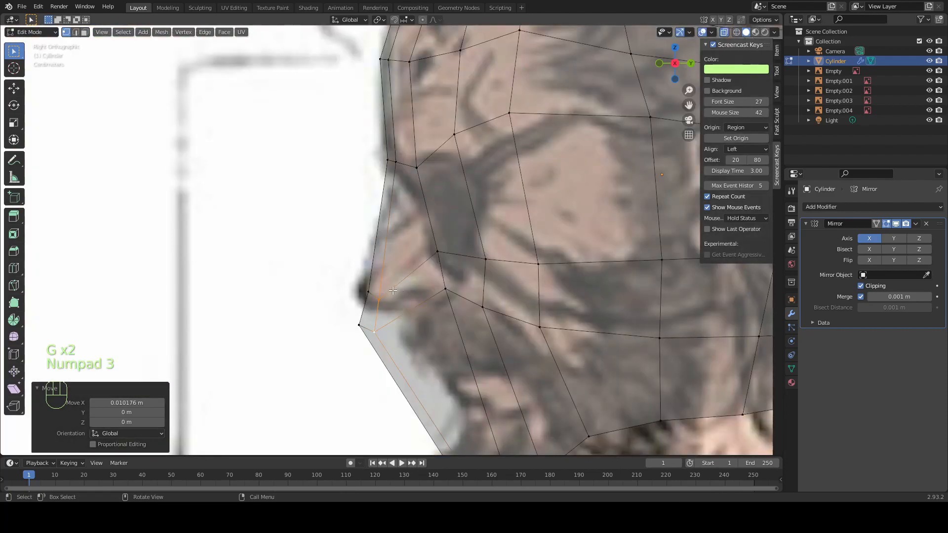
pyautogui.click(441, 254)
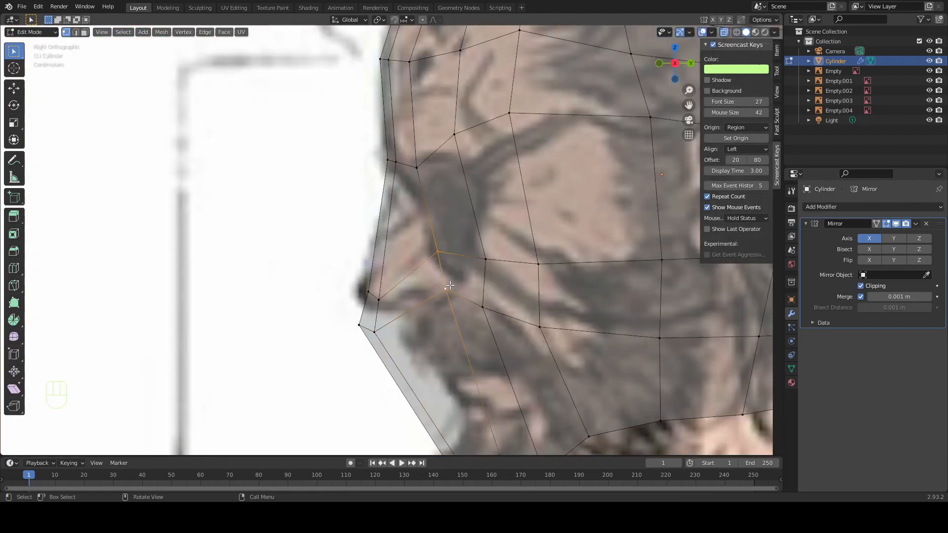
pyautogui.press('g')
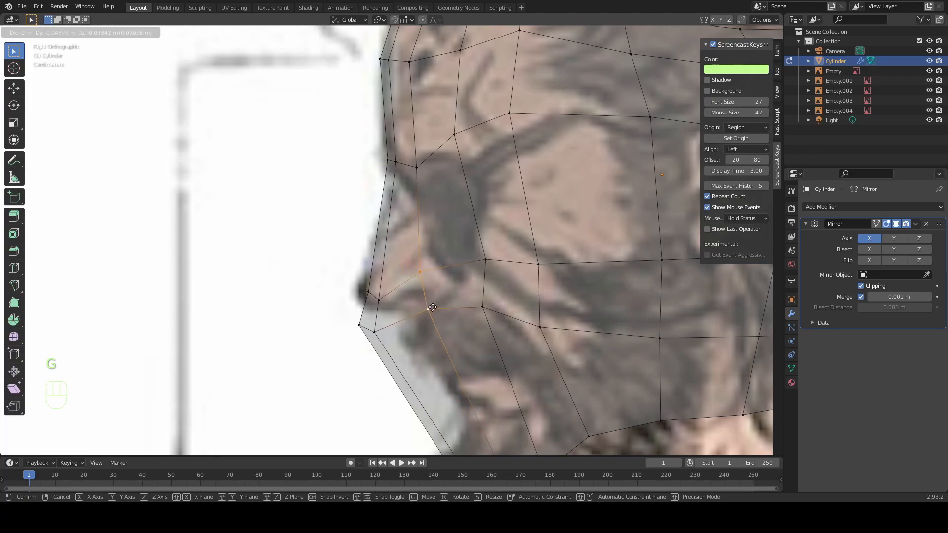
pyautogui.click(424, 304)
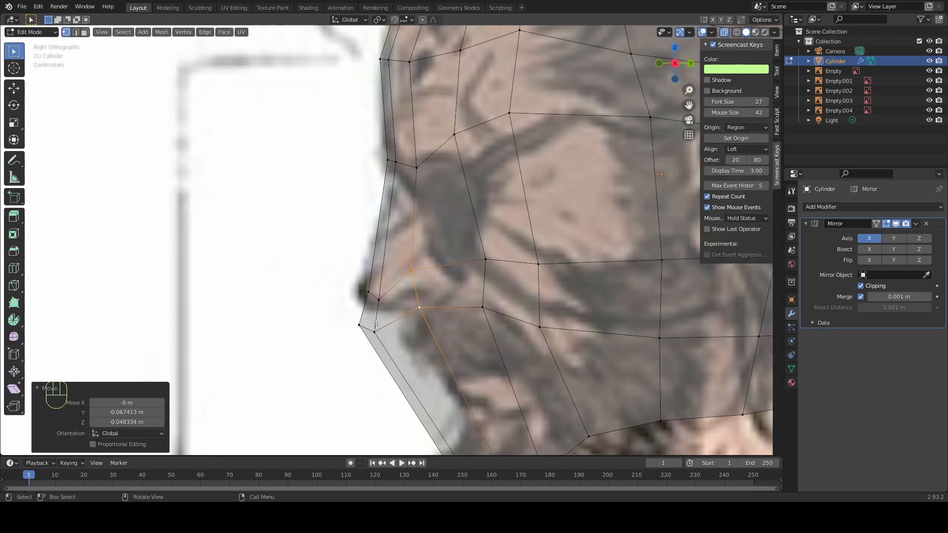
pyautogui.press('g')
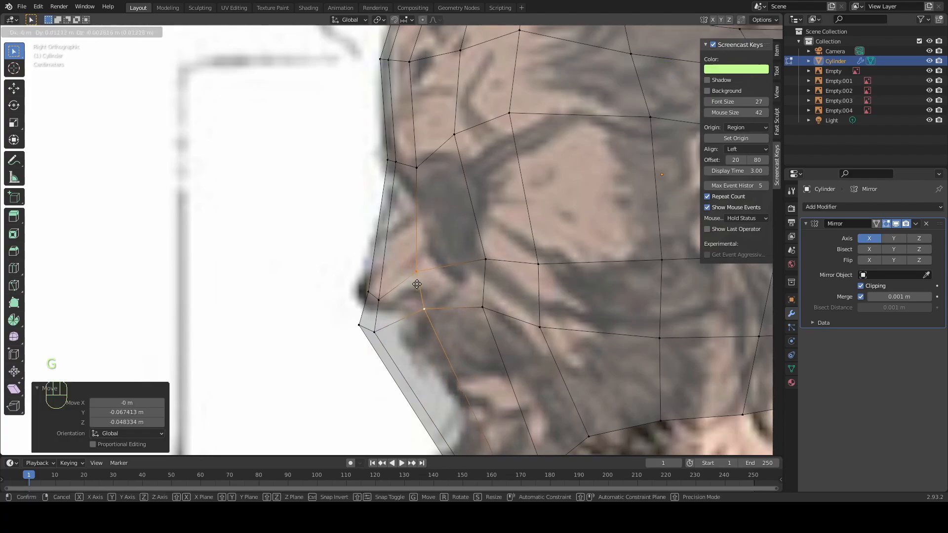
pyautogui.click(421, 279)
# Fit the same vertex pair to the nostril wing in the front view, shifting it about 0.25 m inward, rotating it -15.9° and nudging it up
pyautogui.press('KP_1')
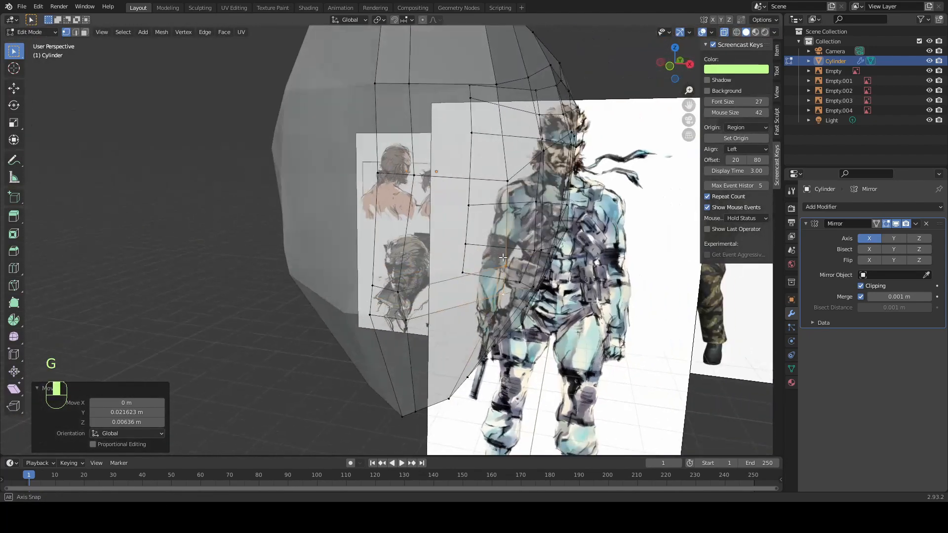
pyautogui.press('g')
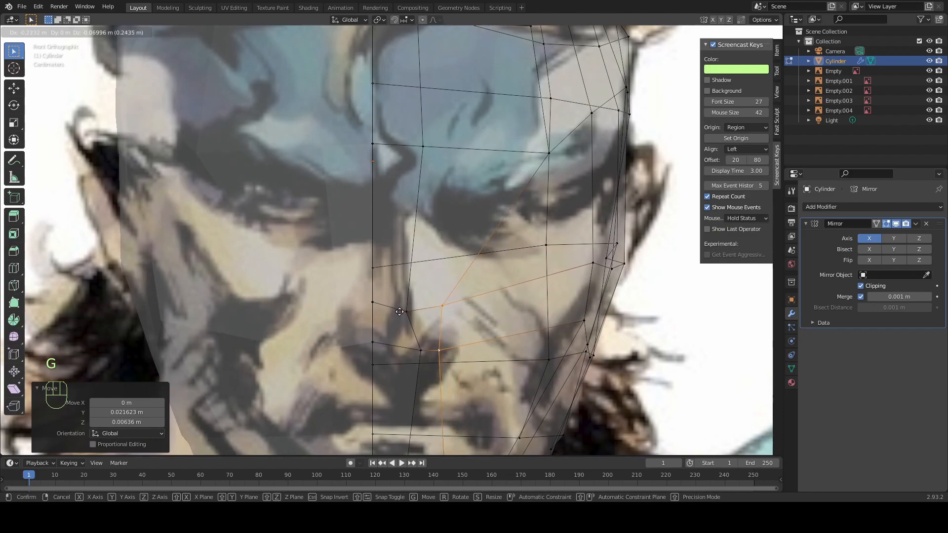
pyautogui.press('r')
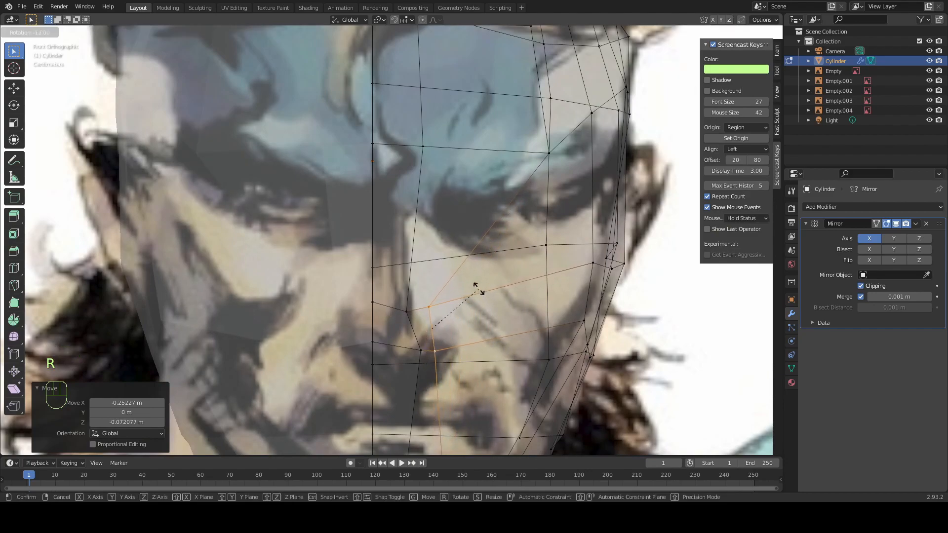
pyautogui.click(475, 285)
pyautogui.press('g')
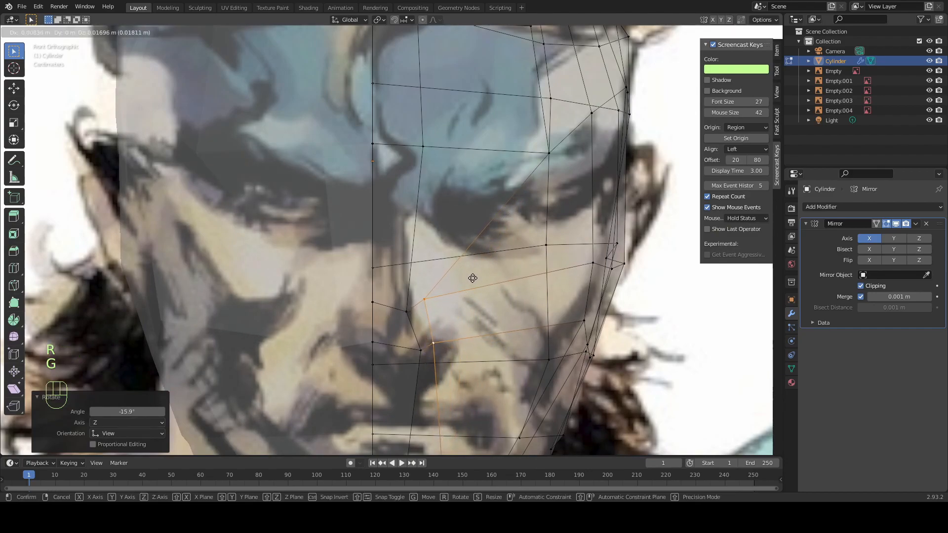
pyautogui.click(473, 278)
# Raise the lower inner nostril vertex about 0.007 m in the side view and shift it about 0.02 m toward the centreline in the front view
pyautogui.press('KP_3')
pyautogui.scroll(-2, 383, 269)
pyautogui.moveTo(383, 269); pyautogui.dragTo(397, 335, button='middle')
pyautogui.press('KP_1')
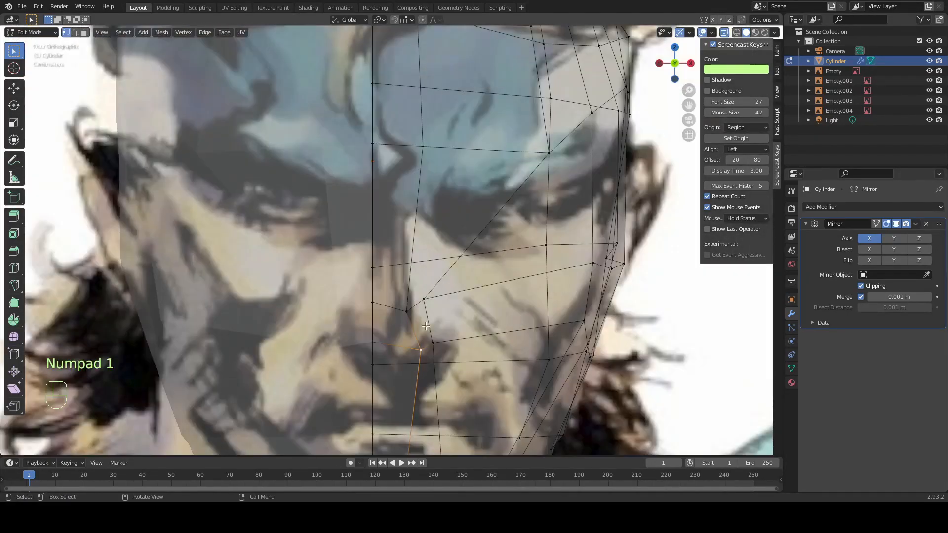
pyautogui.press('KP_3')
pyautogui.press('g')
pyautogui.click(426, 324)
pyautogui.press('KP_1')
pyautogui.press('g')
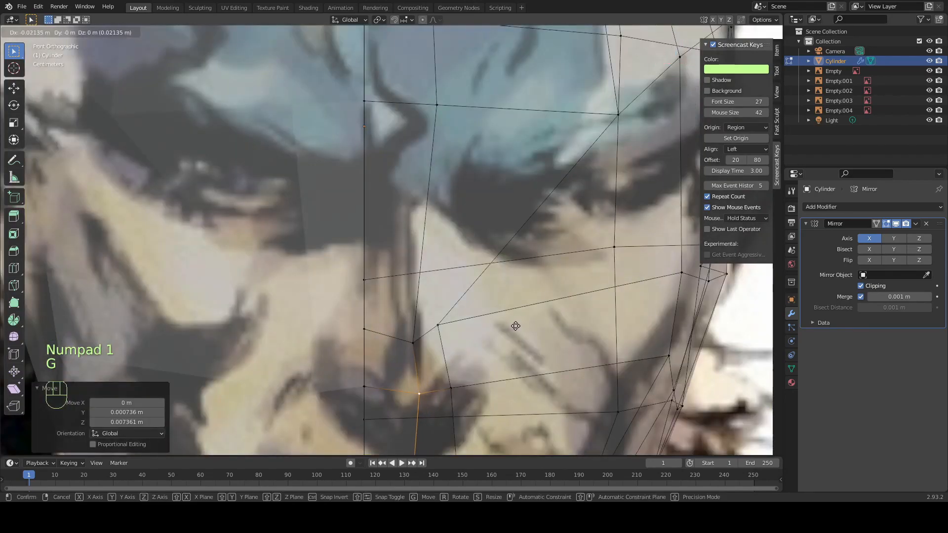
pyautogui.click(516, 325)
# Add a horizontal loop cut across the face between the brow and the nose tip
pyautogui.scroll(-6, 511, 321)
pyautogui.moveTo(390, 265); pyautogui.dragTo(317, 271, button='middle')
pyautogui.hotkey('ctrl', 'r')
pyautogui.click(434, 223)
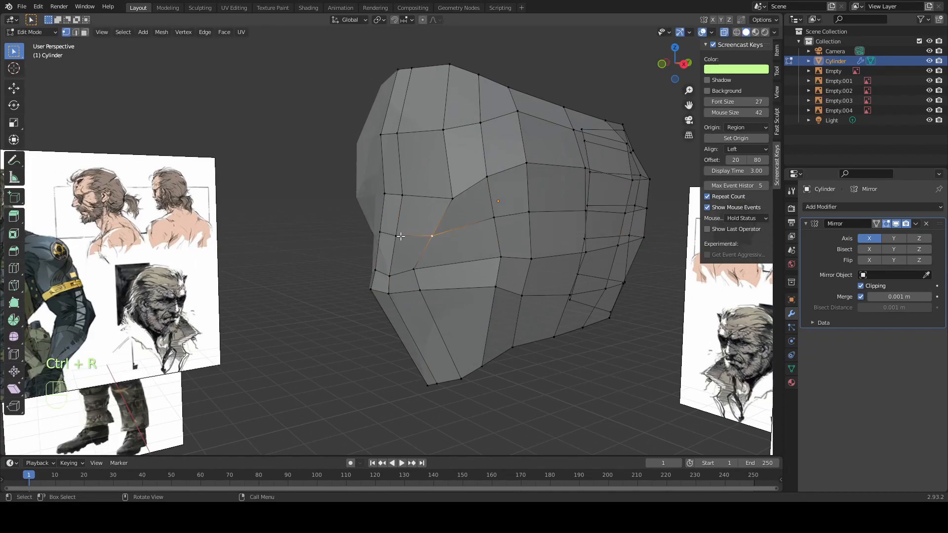
# Pull the new loop's two nose-bridge vertices toward the centreline in the front view, the inner one about 0.02 m inward and 0.014 m up
pyautogui.press('KP_1')
pyautogui.scroll(4, 464, 242)
pyautogui.press('g')
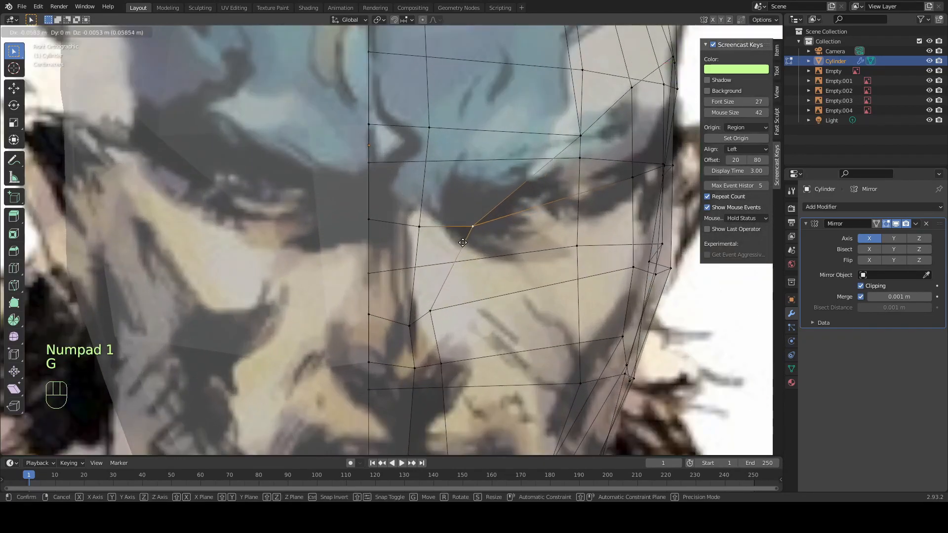
pyautogui.press('g')
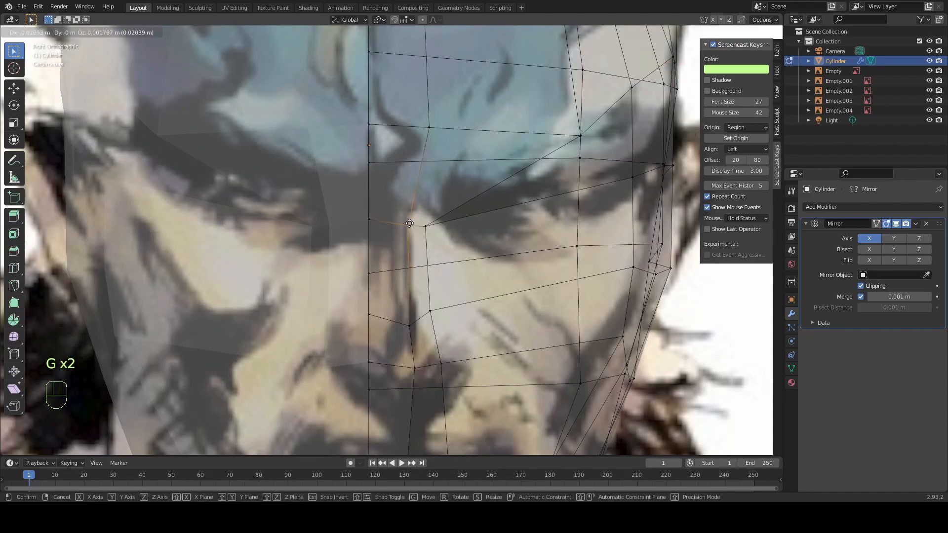
pyautogui.click(410, 218)
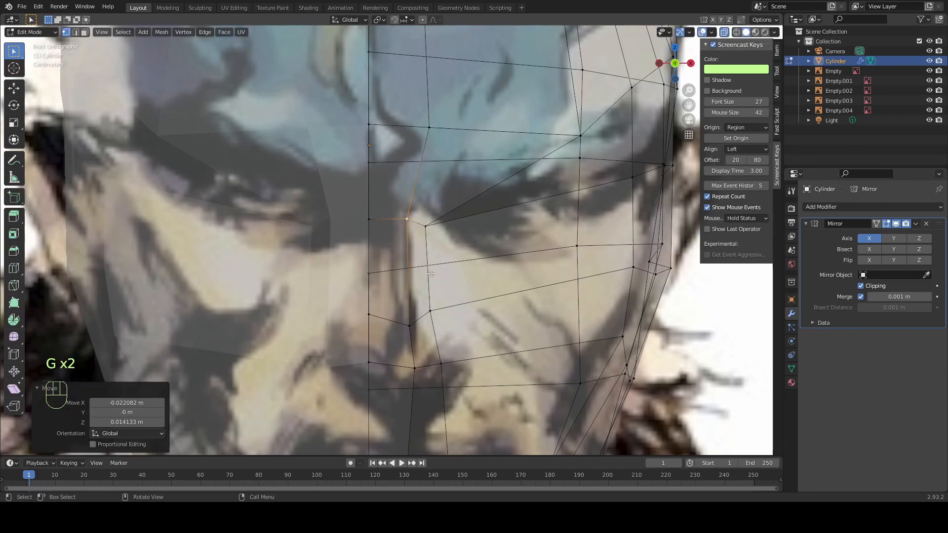
# Shift the inner nose-bridge vertex about 0.038 m further toward the centreline in the front view
pyautogui.scroll(-4, 330, 168)
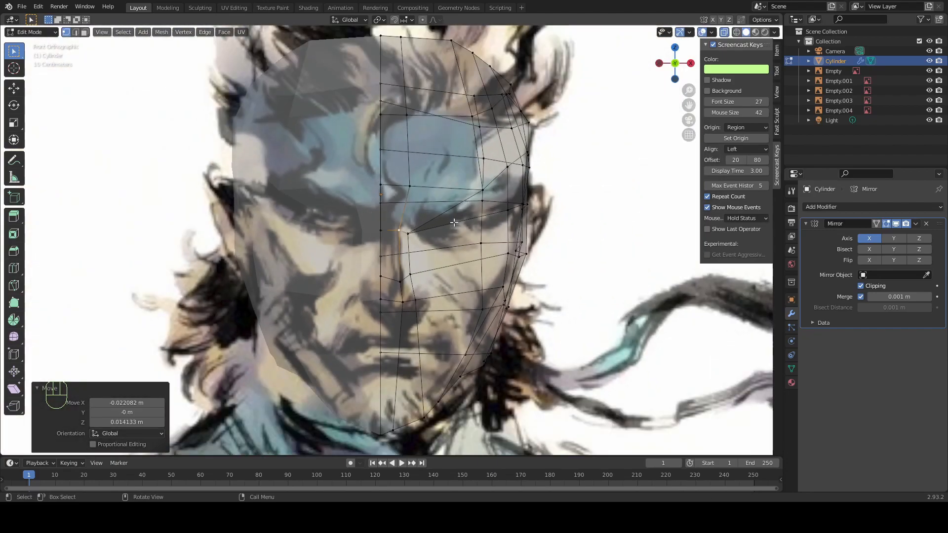
pyautogui.moveTo(452, 250); pyautogui.dragTo(465, 235, button='middle')
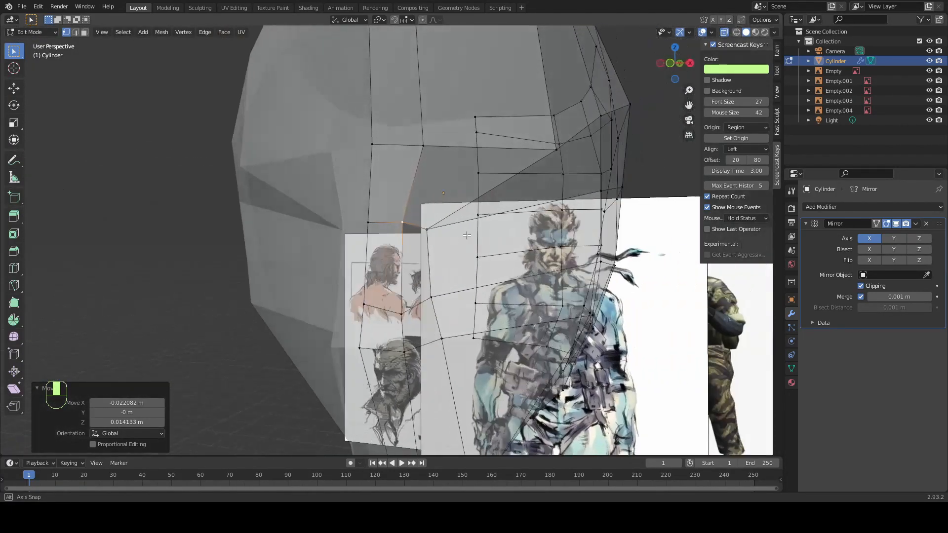
pyautogui.press('KP_1')
pyautogui.press('g')
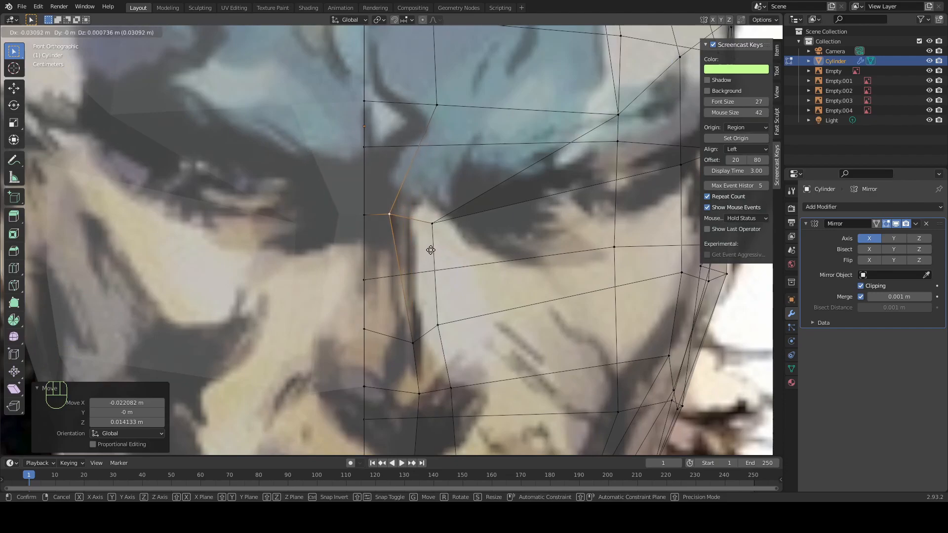
pyautogui.click(425, 253)
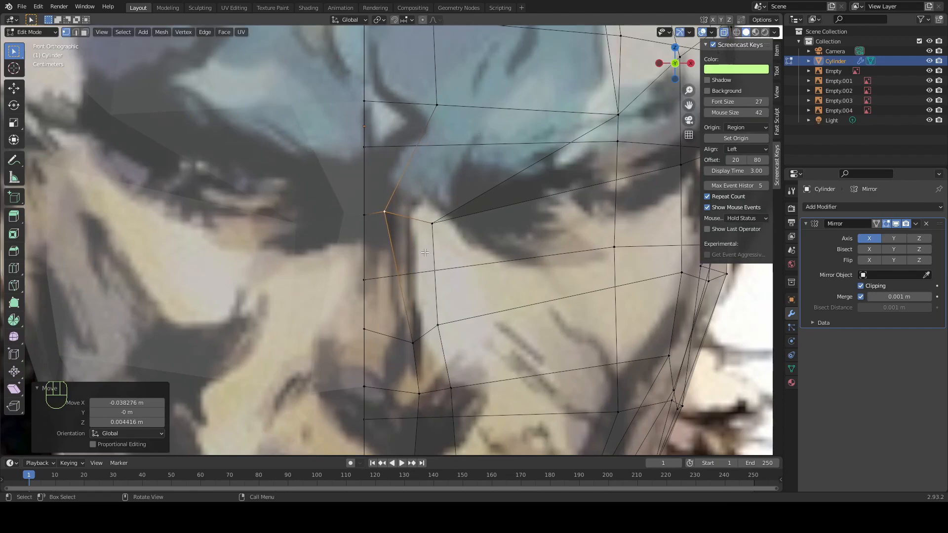
# Narrow the nose in the front view by shifting the inner vertex above the tip and the two outer nose-side vertices toward the centreline
pyautogui.click(413, 330)
pyautogui.press('g')
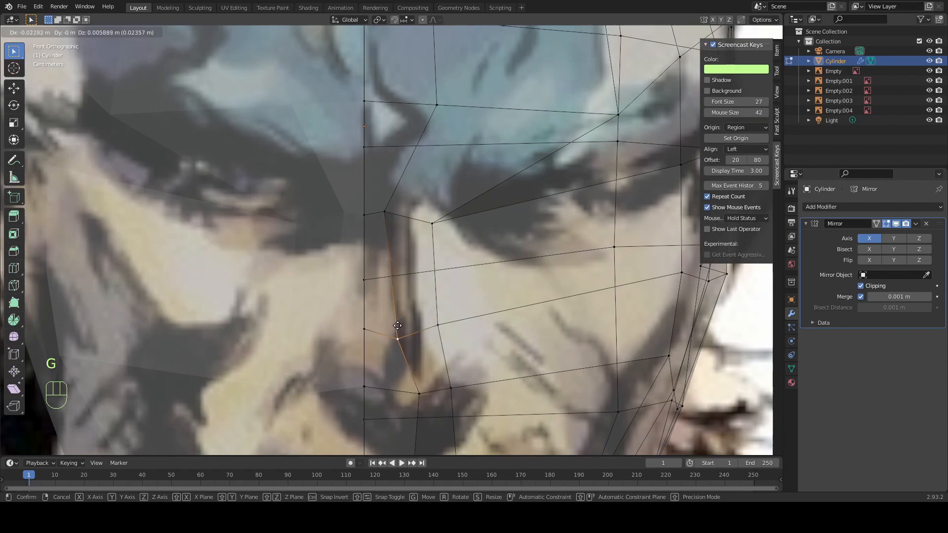
pyautogui.click(395, 325)
pyautogui.click(428, 326)
pyautogui.press('g')
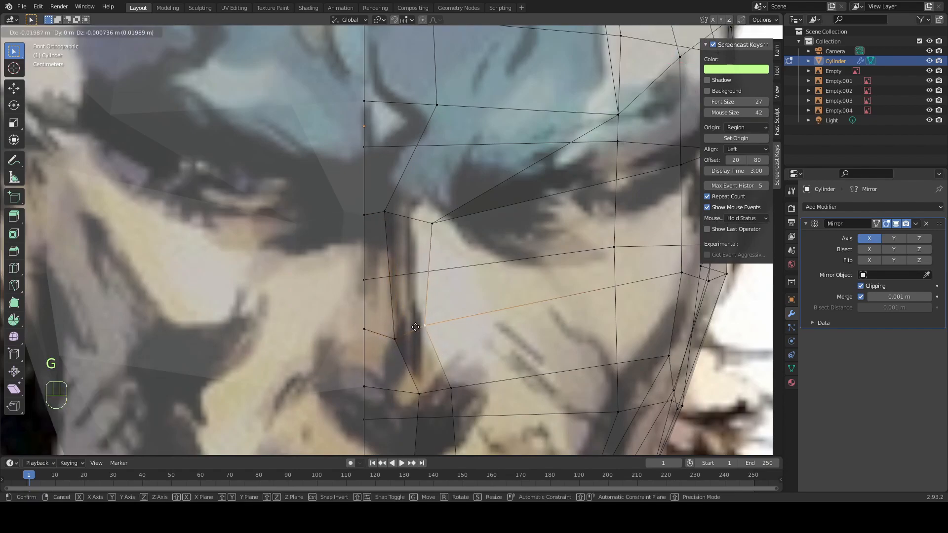
pyautogui.click(416, 330)
pyautogui.click(432, 217)
pyautogui.press('g')
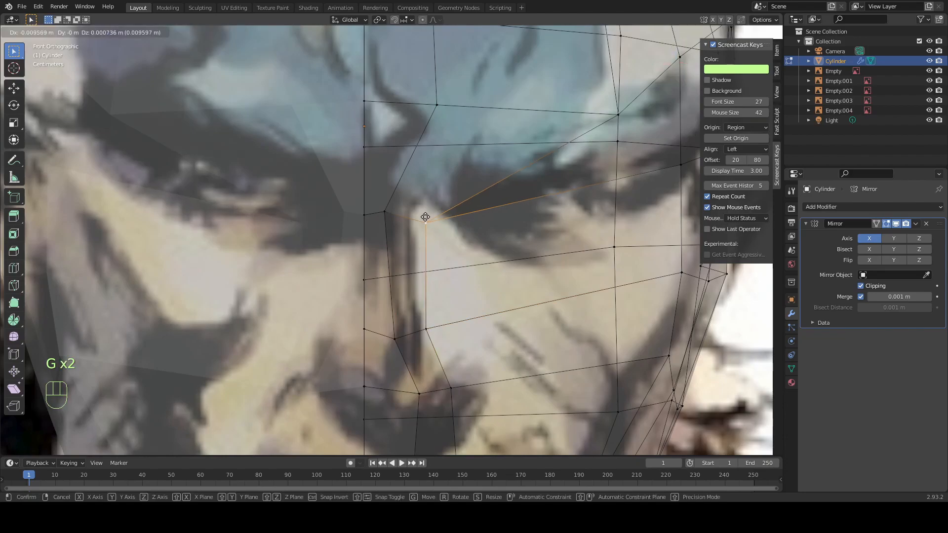
pyautogui.click(420, 211)
# Try to reposition the centreline vertex at the brow in the side view
pyautogui.moveTo(419, 211); pyautogui.dragTo(410, 160, button='middle')
pyautogui.click(390, 173)
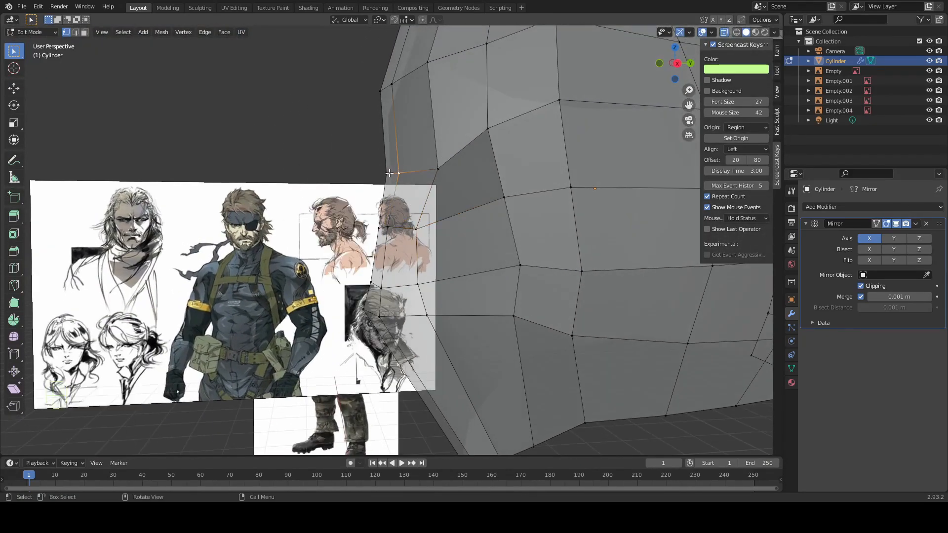
pyautogui.press('KP_3')
pyautogui.press('g')
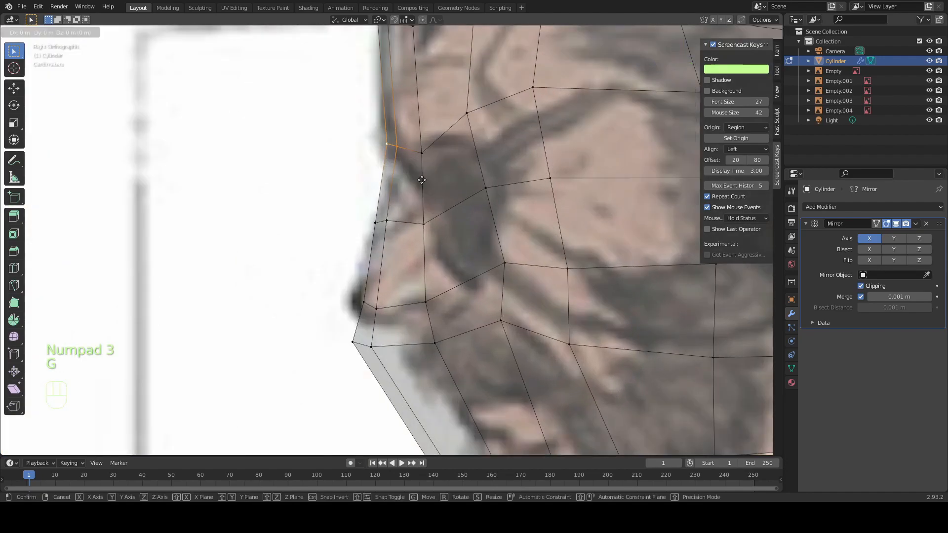
pyautogui.click(421, 166)
pyautogui.scroll(-2, 400, 179)
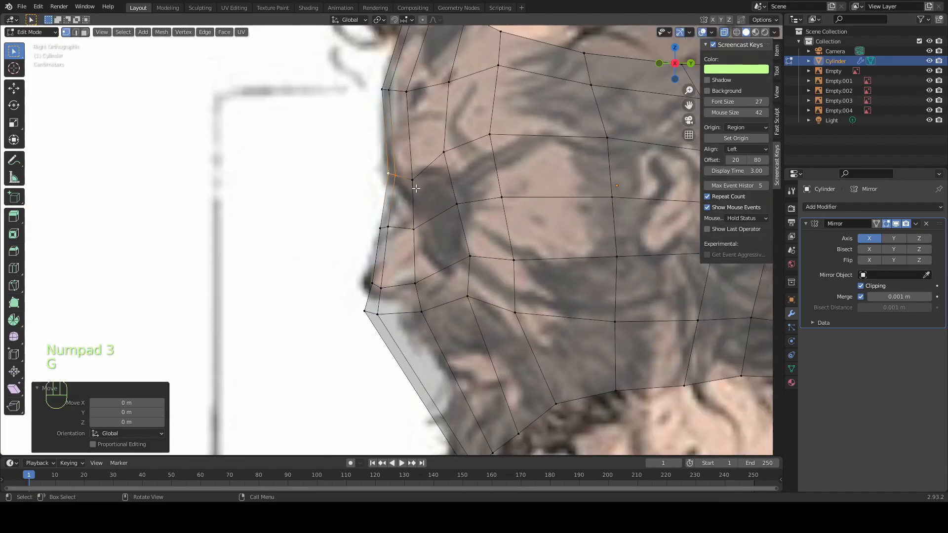
# Raise the vertex pair under the nose and reposition the nose-tip pair to match the nose outline in the side reference
pyautogui.scroll(-2, 385, 205)
pyautogui.scroll(1, 389, 197)
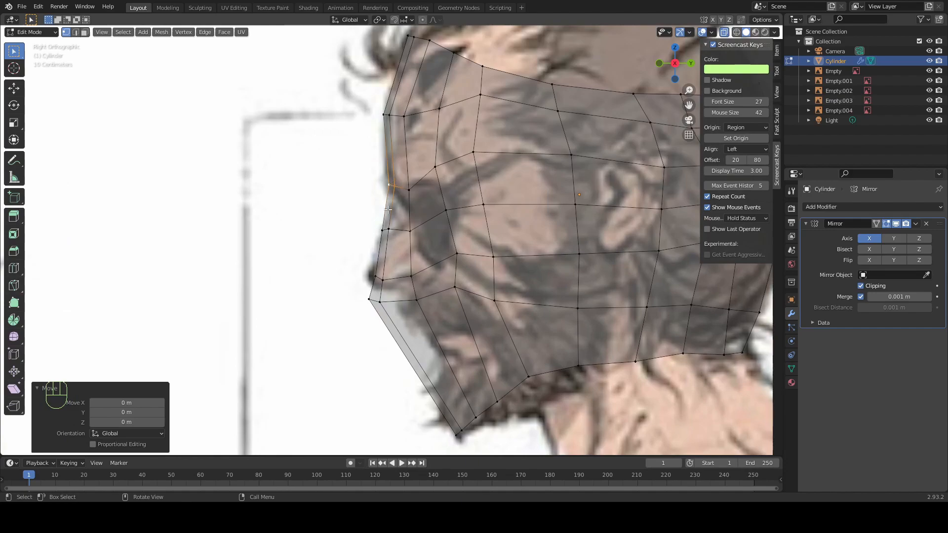
pyautogui.scroll(3, 405, 217)
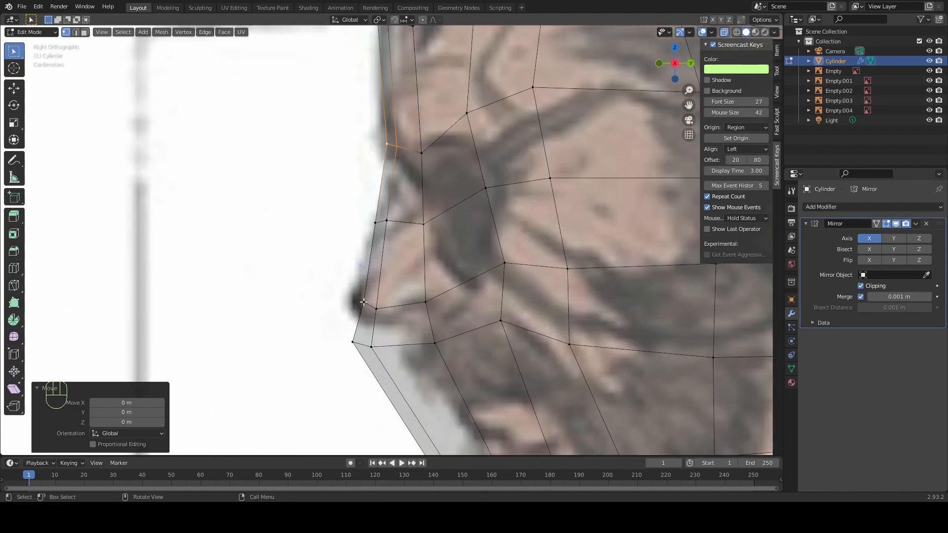
pyautogui.click(353, 339)
pyautogui.keyDown('shift'); pyautogui.click(373, 344); pyautogui.keyUp('shift')
pyautogui.press('g')
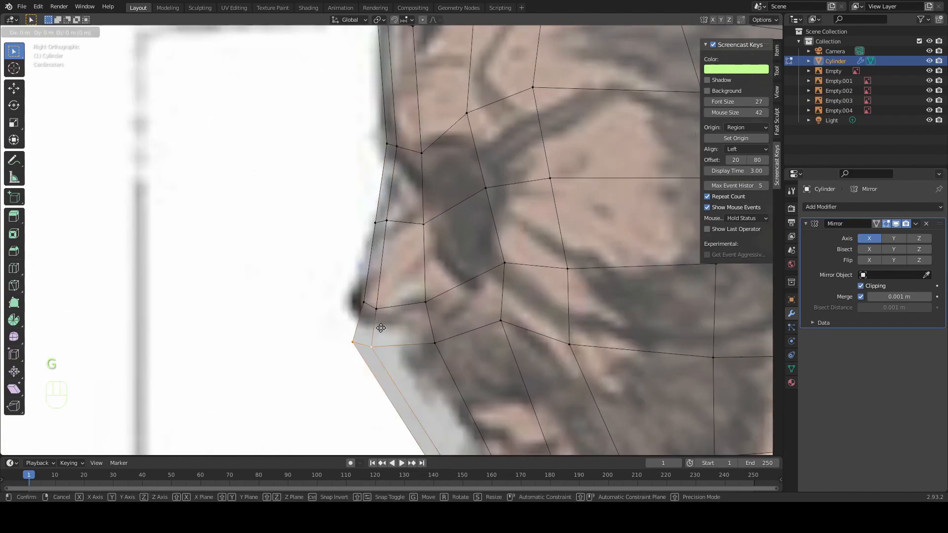
pyautogui.click(381, 307)
pyautogui.click(364, 302)
pyautogui.keyDown('shift'); pyautogui.click(377, 307); pyautogui.keyUp('shift')
pyautogui.press('g')
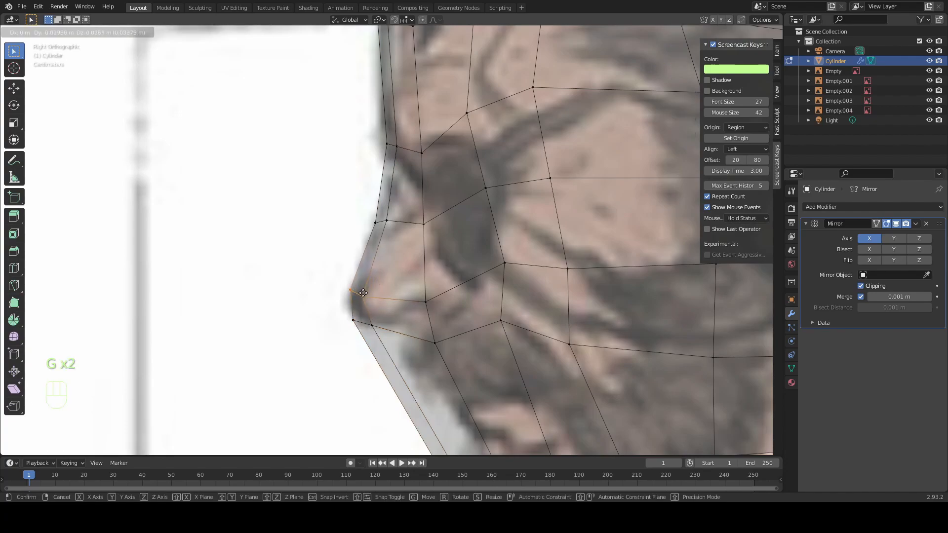
pyautogui.click(362, 303)
# Move the pair of mid-nose bridge vertices back and slightly down onto the nose contour in the side reference
pyautogui.click(387, 219)
pyautogui.keyDown('shift'); pyautogui.click(375, 223); pyautogui.keyUp('shift')
pyautogui.press('g')
pyautogui.click(403, 235)
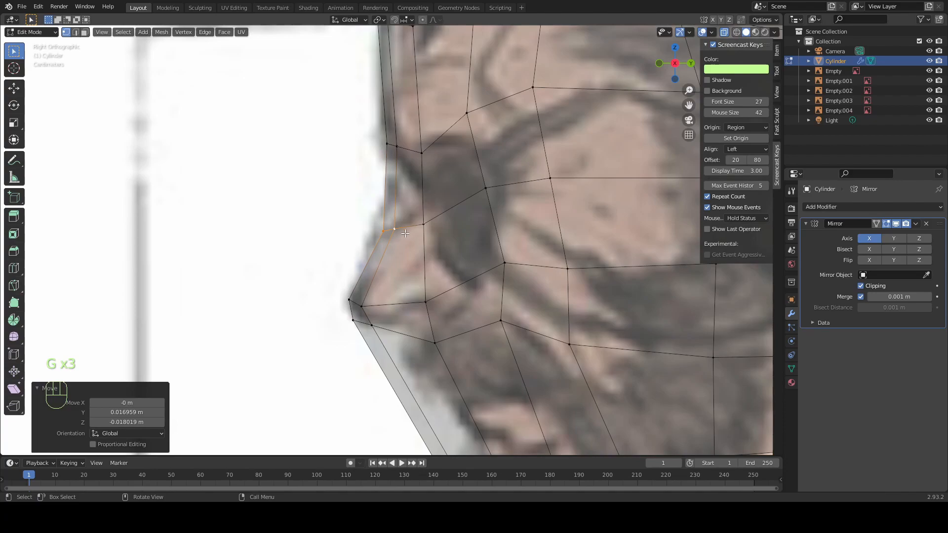
pyautogui.press('g')
pyautogui.click(402, 228)
# Add one horizontal loop cut around the head between the brow and mid-nose loops, with a slide factor of about -0.256
pyautogui.scroll(-3, 402, 228)
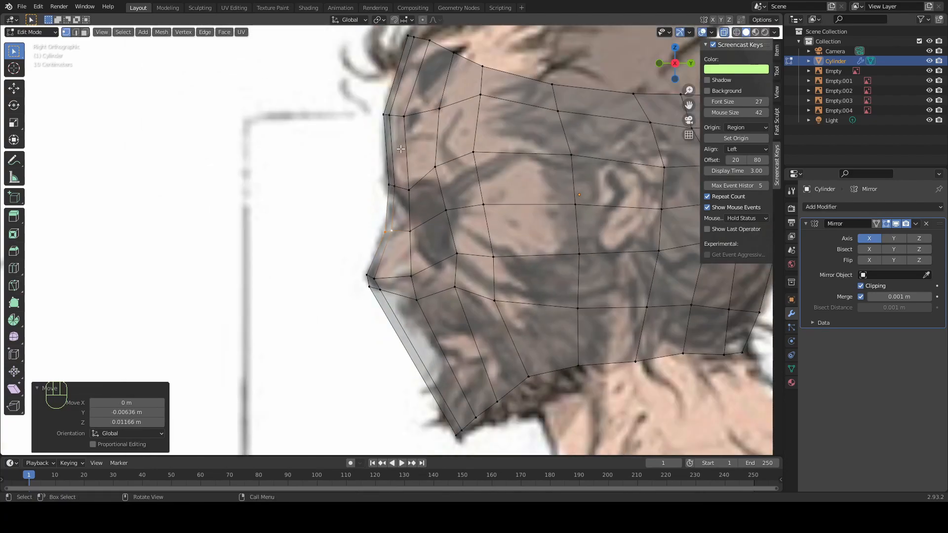
pyautogui.hotkey('ctrl', 'r')
pyautogui.click(410, 190)
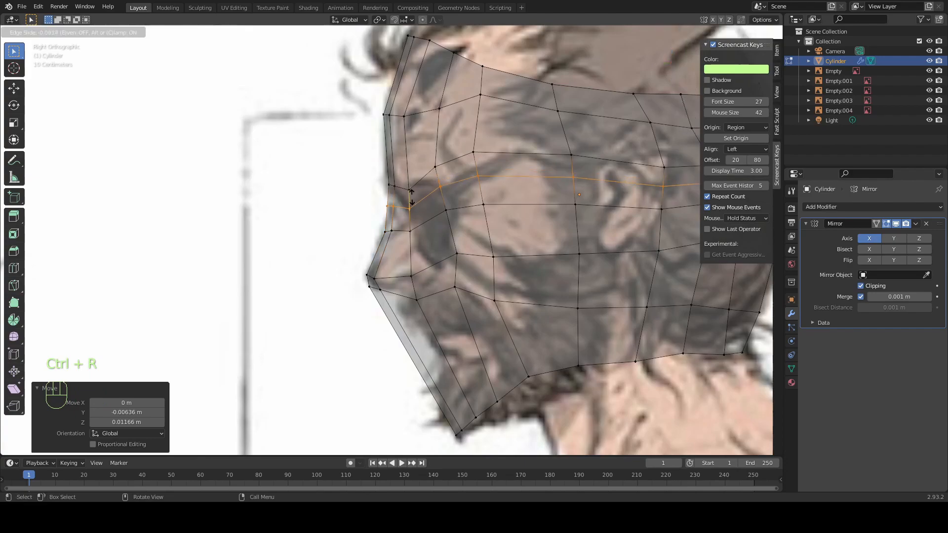
pyautogui.click(413, 196)
# Push the new loop's front vertices inward at the nose root and pull the brow vertices just above them forward
pyautogui.scroll(4, 364, 197)
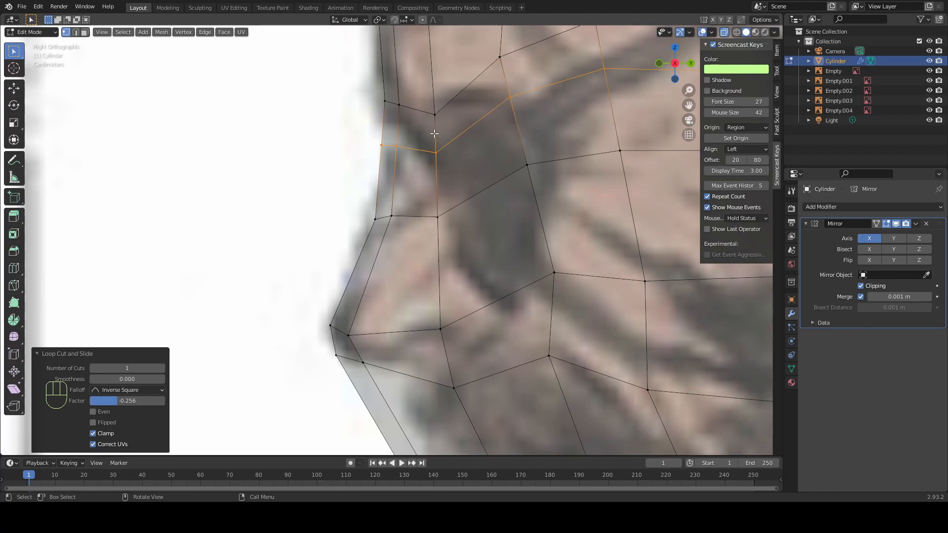
pyautogui.click(380, 145)
pyautogui.press('g')
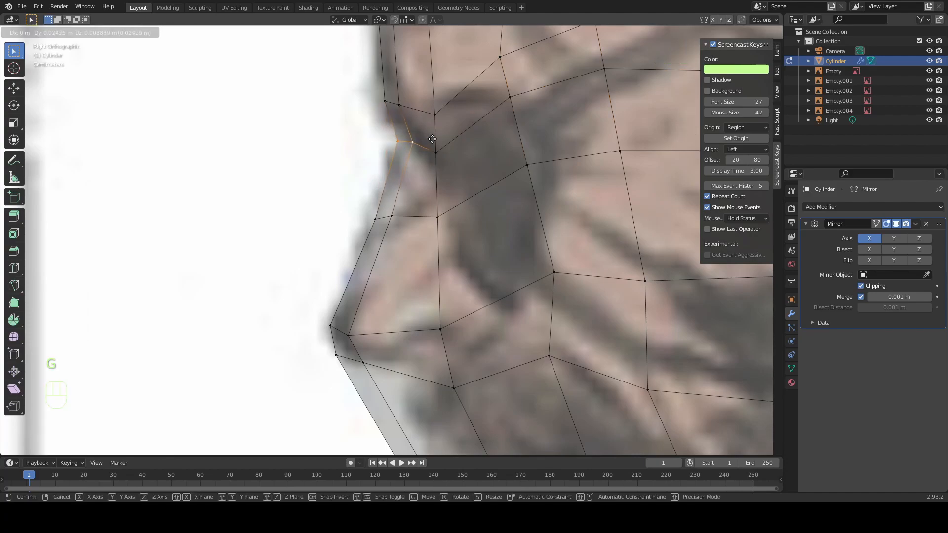
pyautogui.click(434, 135)
pyautogui.click(400, 105)
pyautogui.keyDown('shift'); pyautogui.click(386, 101); pyautogui.keyUp('shift')
pyautogui.press('g')
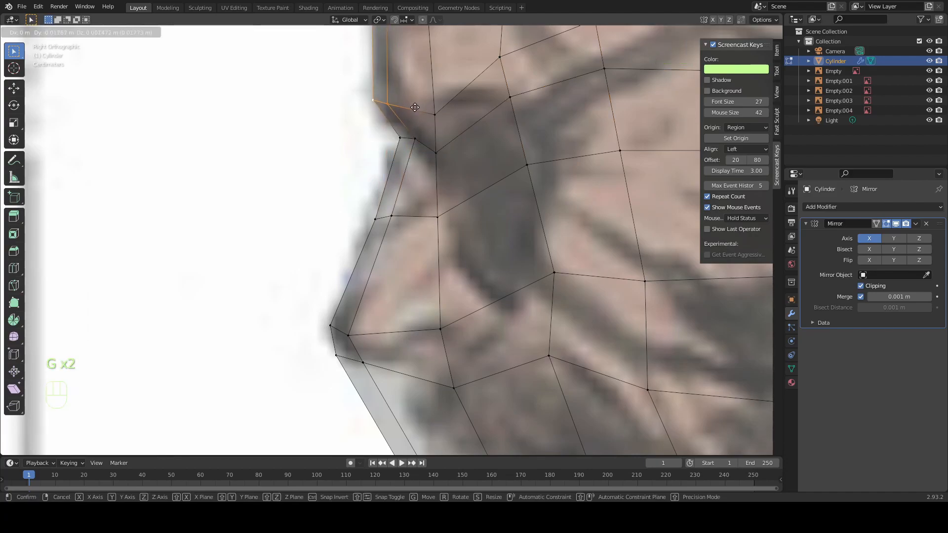
pyautogui.click(417, 112)
# Lower the nose-root vertices, then raise the neighbouring inner eye vertex and the brow vertex above it
pyautogui.click(415, 138)
pyautogui.press('g')
pyautogui.click(425, 155)
pyautogui.click(440, 155)
pyautogui.press('g')
pyautogui.click(441, 147)
pyautogui.click(434, 108)
pyautogui.press('g')
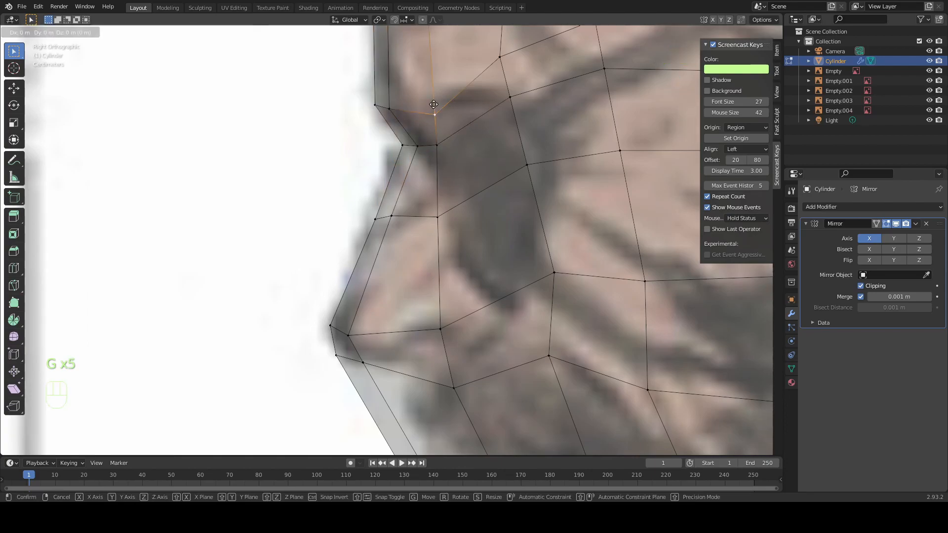
pyautogui.click(434, 94)
# Shift the inner eye vertex beside the nose root by about 0.005 m in Y and 0.009 m in Z in side view
pyautogui.moveTo(435, 99); pyautogui.dragTo(482, 130, button='middle')
pyautogui.press('KP_3')
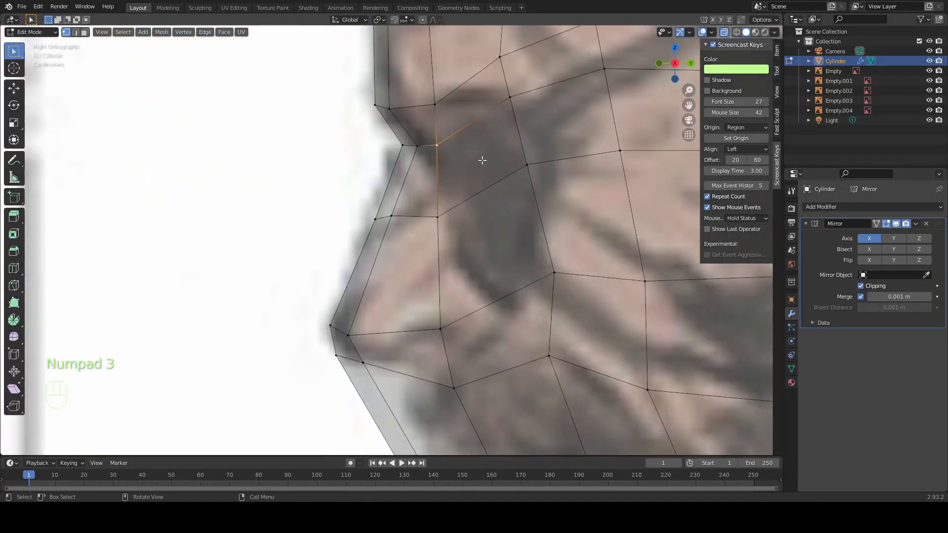
pyautogui.press('g')
pyautogui.click(486, 152)
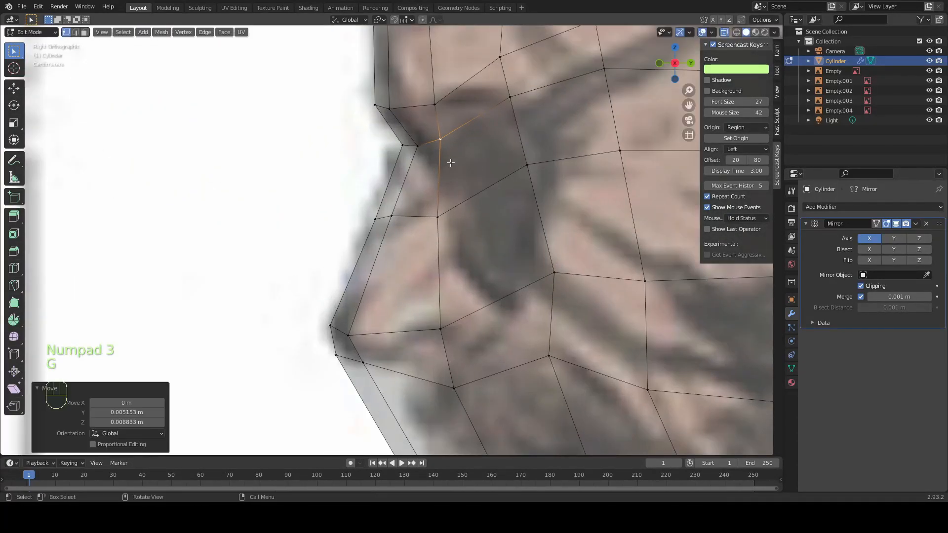
# Raise the outer brow vertex about 0.034 m in front view and shift it about 0.006 m toward the face centre
pyautogui.press('KP_1')
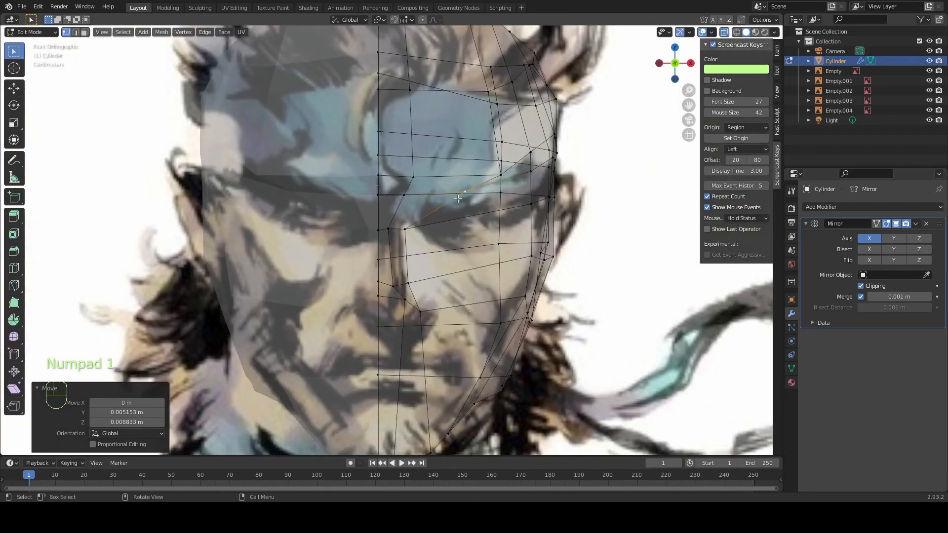
pyautogui.moveTo(458, 199); pyautogui.dragTo(468, 239, button='middle')
pyautogui.hotkey('alt', 'z')
pyautogui.scroll(3, 467, 240)
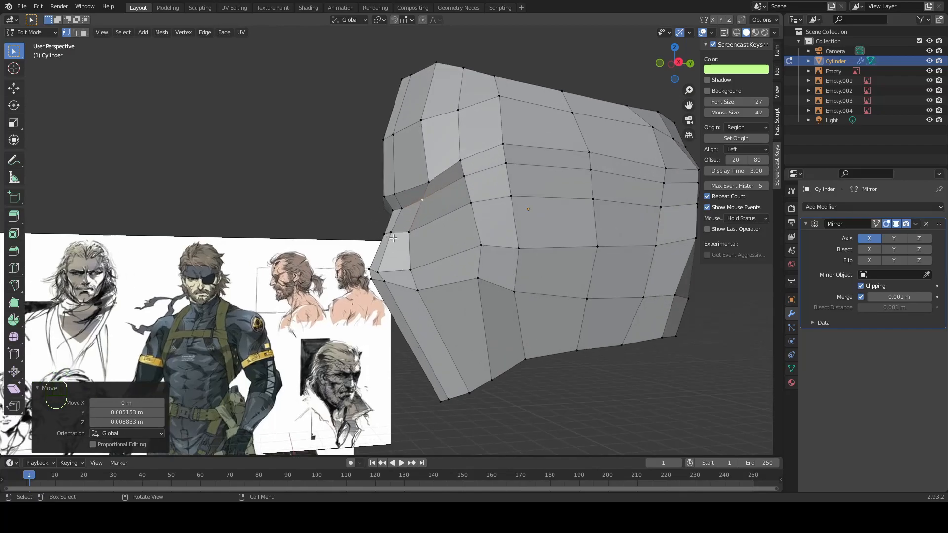
pyautogui.moveTo(423, 180); pyautogui.dragTo(463, 180, button='middle')
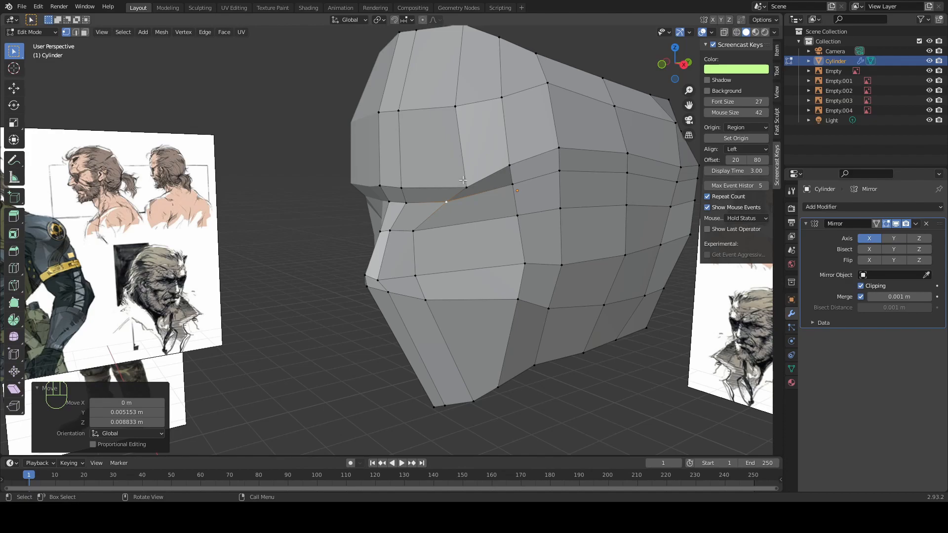
pyautogui.press('KP_1')
pyautogui.press('g')
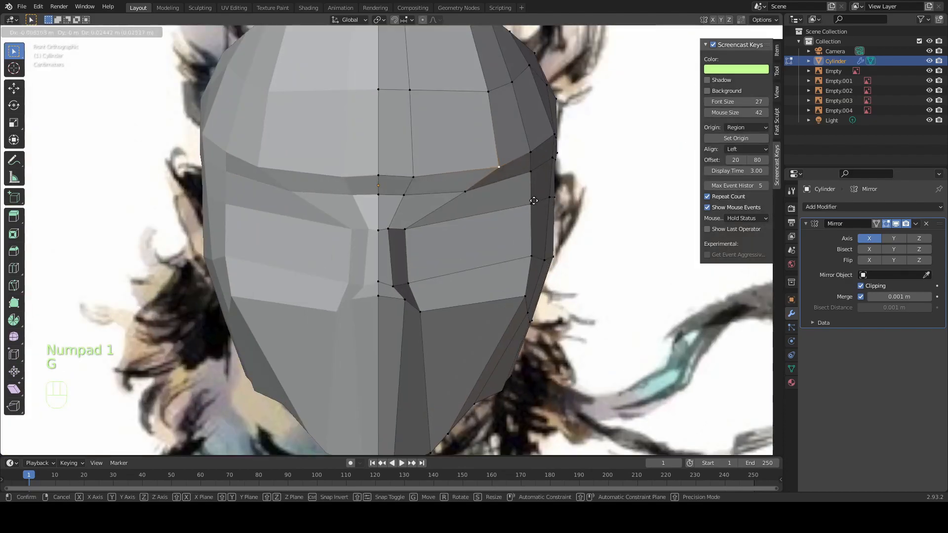
pyautogui.click(533, 197)
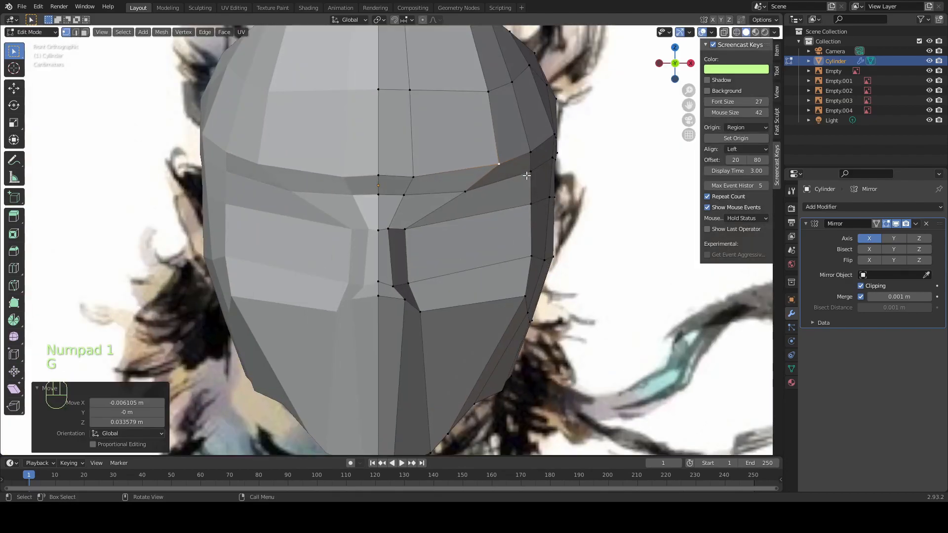
# Move the outer brow vertex and the eye-socket vertex below it toward the nose to follow the front reference's eyebrow
pyautogui.press('g')
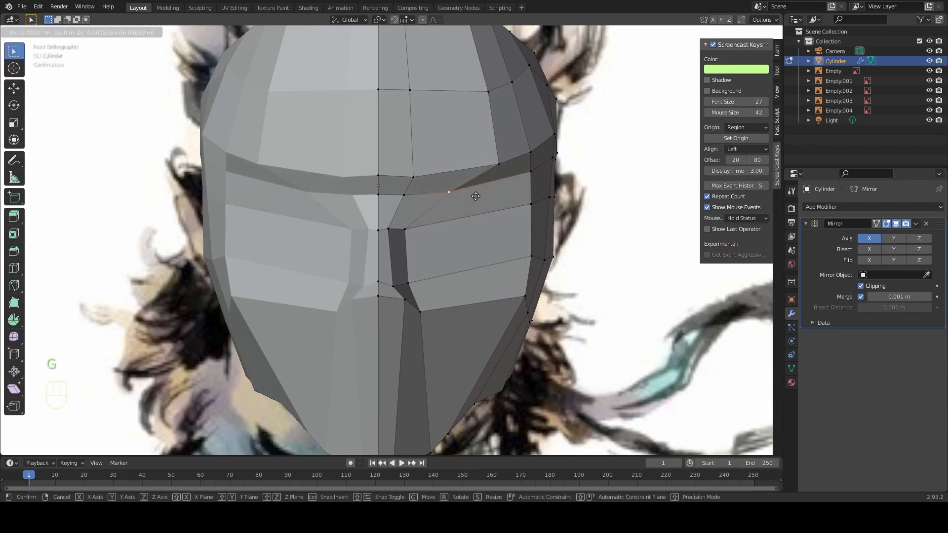
pyautogui.click(494, 195)
pyautogui.press('g')
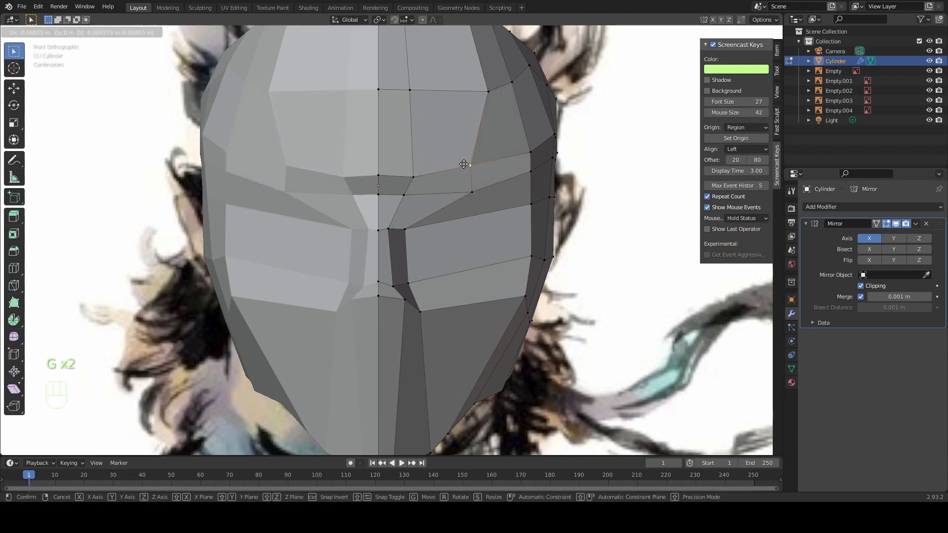
pyautogui.click(457, 166)
pyautogui.hotkey('alt', 'z')
pyautogui.press('g')
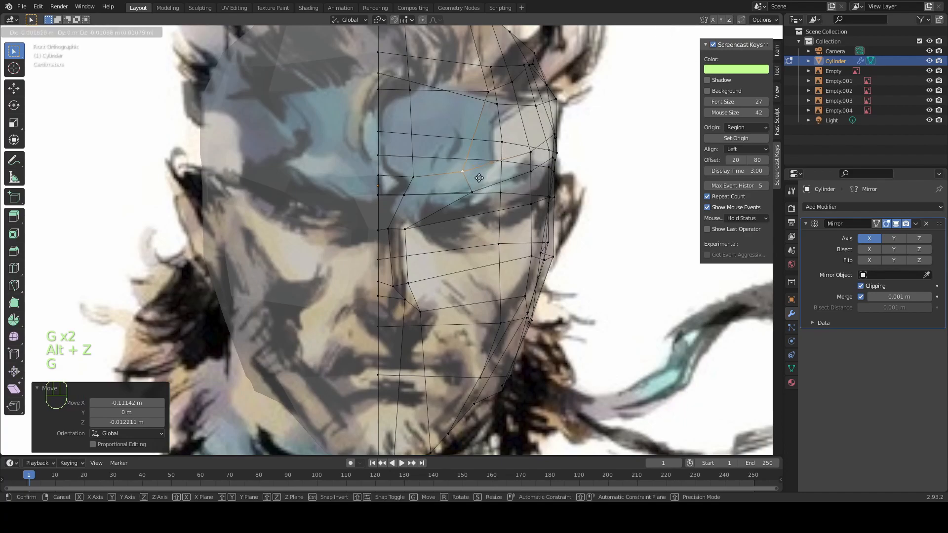
pyautogui.press('g')
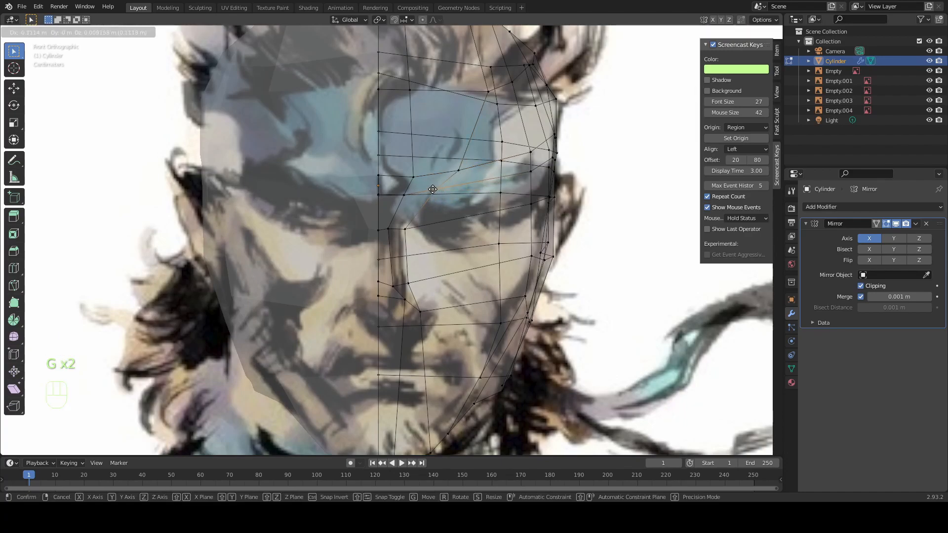
pyautogui.click(432, 190)
# Add one loop cut around the lower face just below the nose in side view, with a slide factor of about -0.767
pyautogui.moveTo(432, 189); pyautogui.dragTo(384, 208, button='middle')
pyautogui.hotkey('alt', 'z')
pyautogui.press('KP_3')
pyautogui.hotkey('alt', 'z')
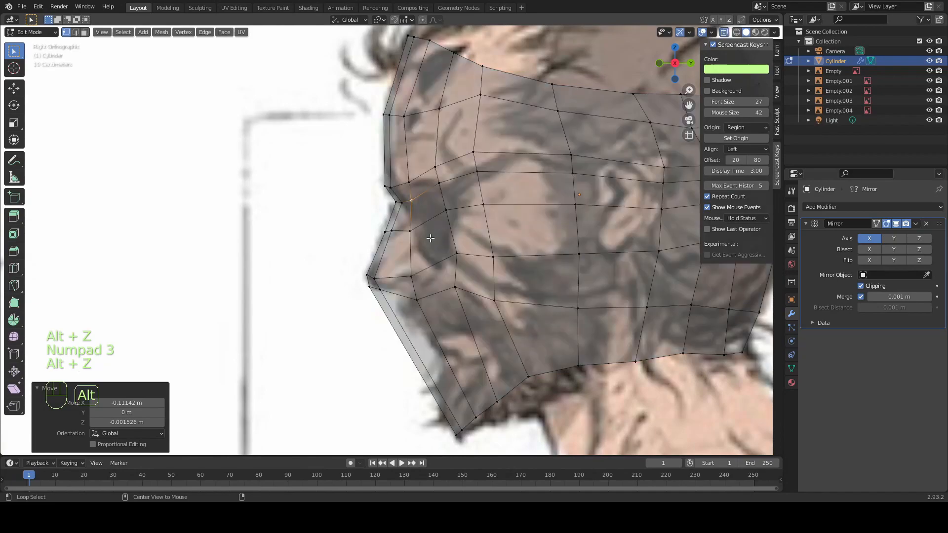
pyautogui.hotkey('ctrl', 'r')
pyautogui.click(432, 326)
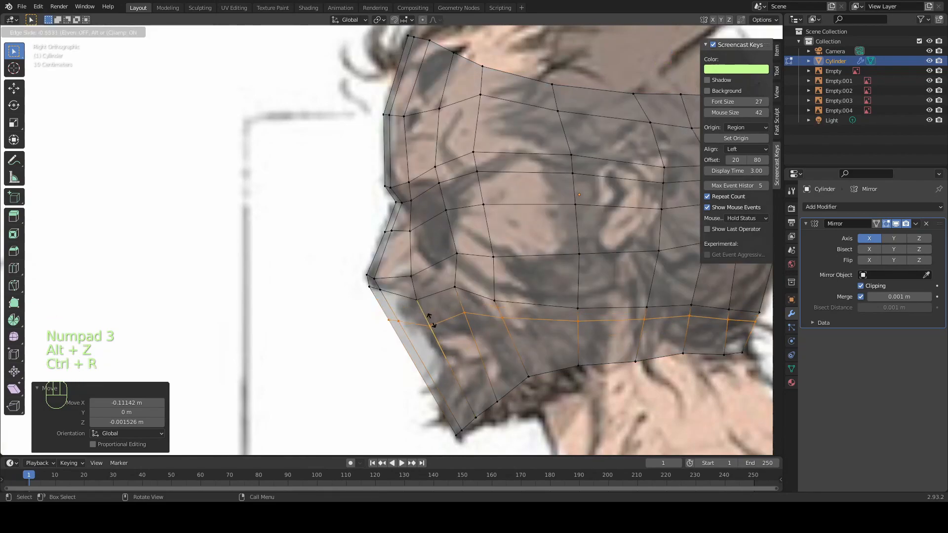
pyautogui.click(430, 314)
# Push the new loop's front vertices back beneath the nose to form the upper lip base in the side reference
pyautogui.scroll(2, 414, 327)
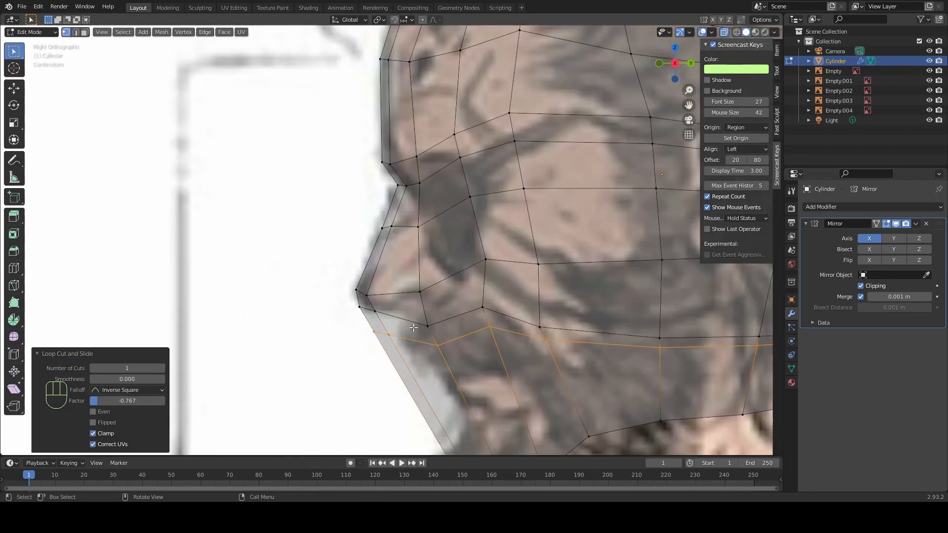
pyautogui.click(385, 331)
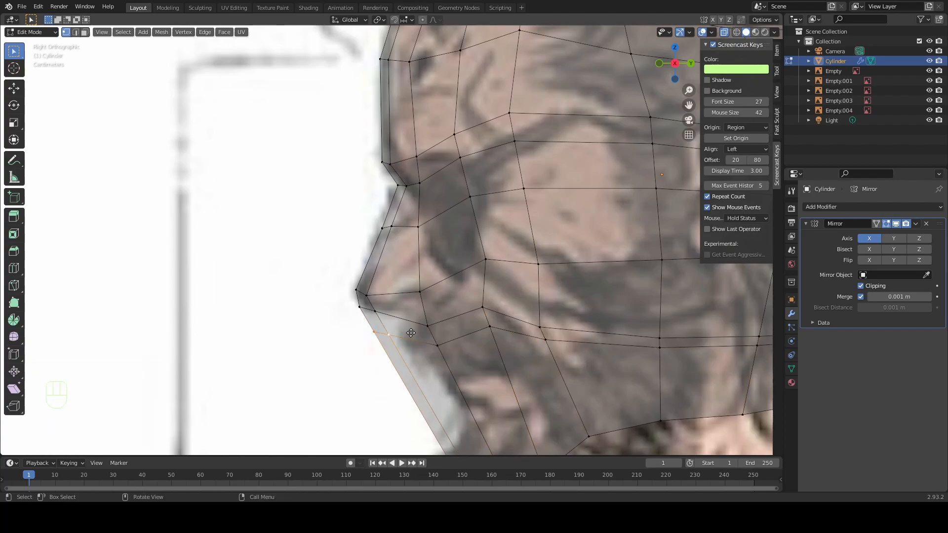
pyautogui.press('g')
pyautogui.click(429, 335)
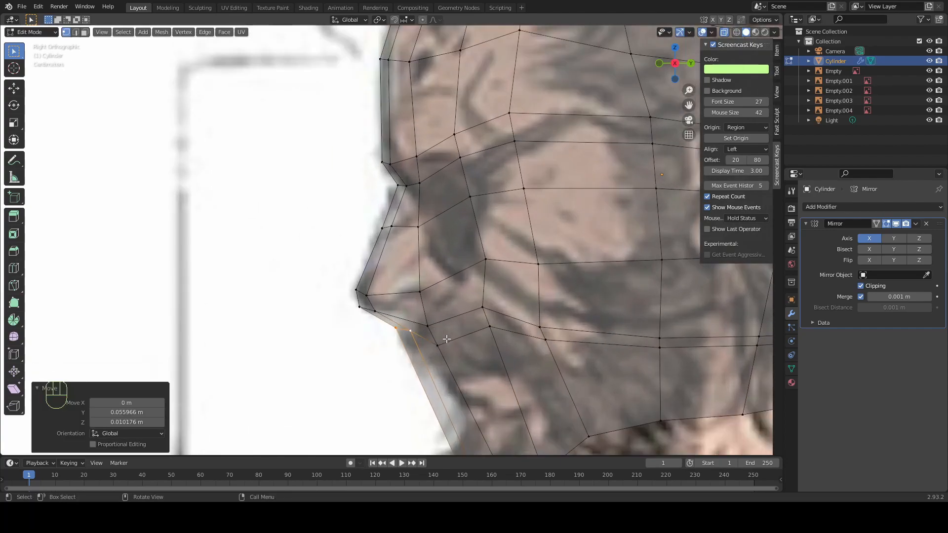
pyautogui.press('g')
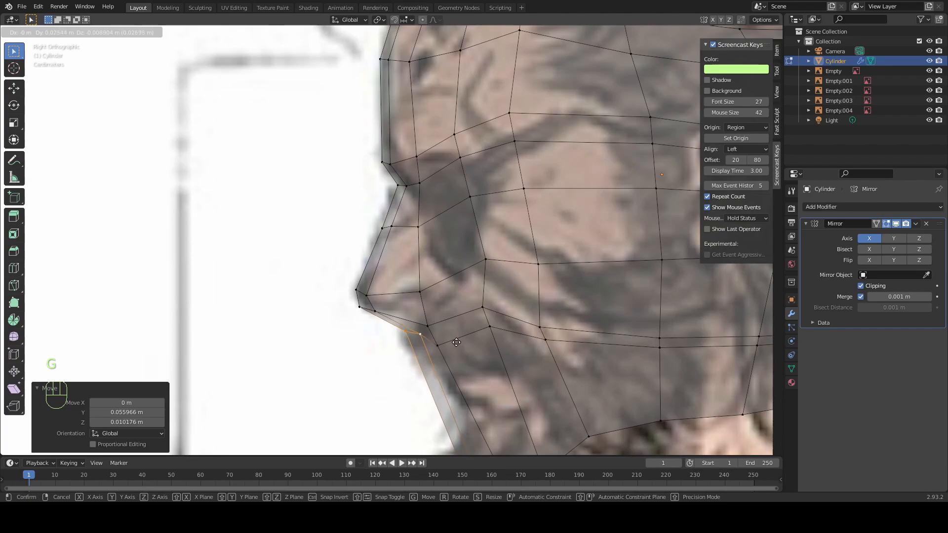
pyautogui.click(409, 343)
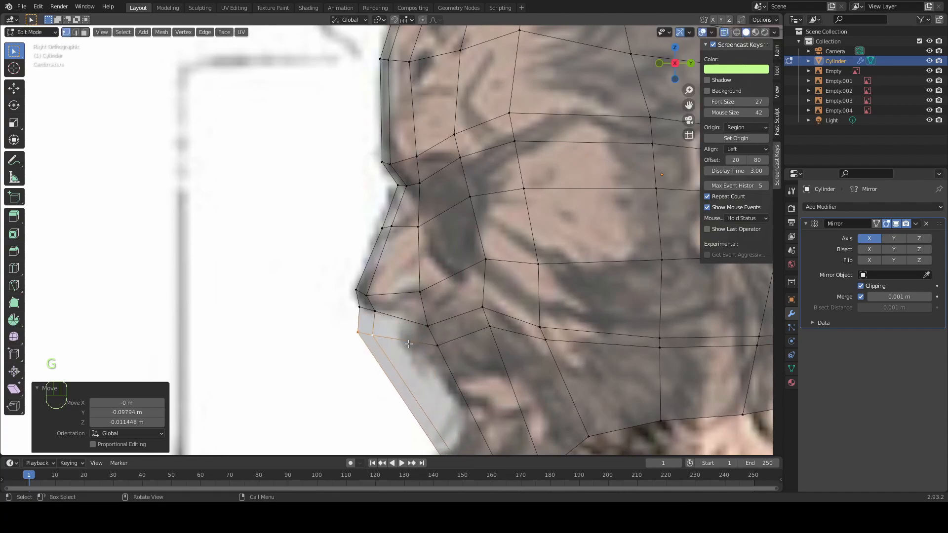
pyautogui.press('g')
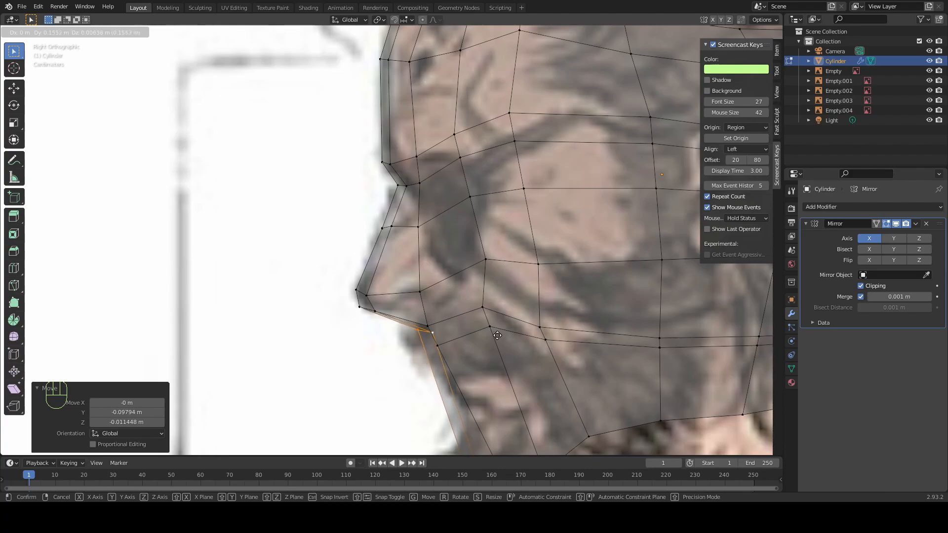
pyautogui.click(494, 335)
# Move the next vertex on the upper-lip loop and the nostril-base vertex above it back and up in side view
pyautogui.click(441, 345)
pyautogui.press('g')
pyautogui.click(455, 335)
pyautogui.click(432, 321)
pyautogui.press('g')
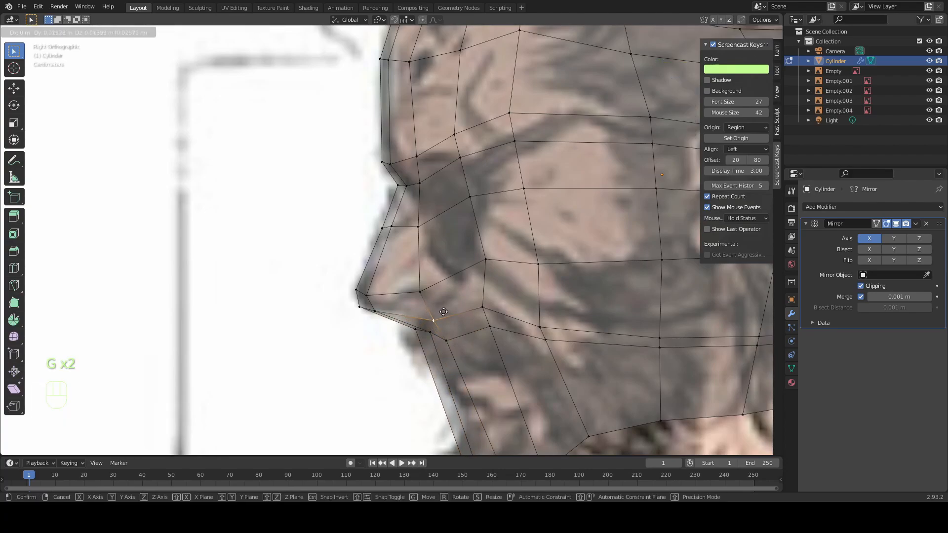
pyautogui.click(444, 312)
# Slide the upper-lip vertex beneath the nose and the nose-underside vertex along their edges
pyautogui.moveTo(443, 314); pyautogui.dragTo(490, 292, button='middle')
pyautogui.click(435, 333)
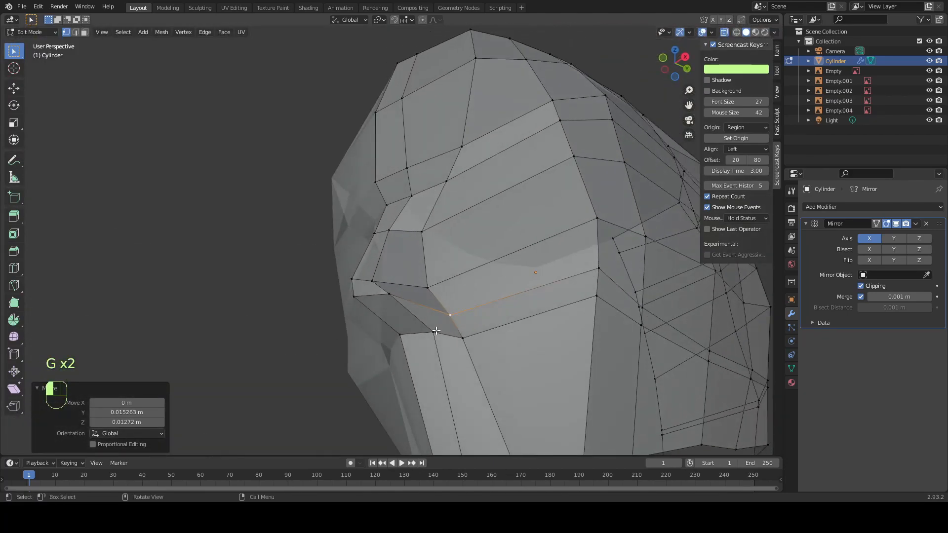
pyautogui.press('g')
pyautogui.press('g')
pyautogui.click(435, 331)
pyautogui.moveTo(434, 332); pyautogui.dragTo(411, 310, button='middle')
pyautogui.press('g')
pyautogui.press('g')
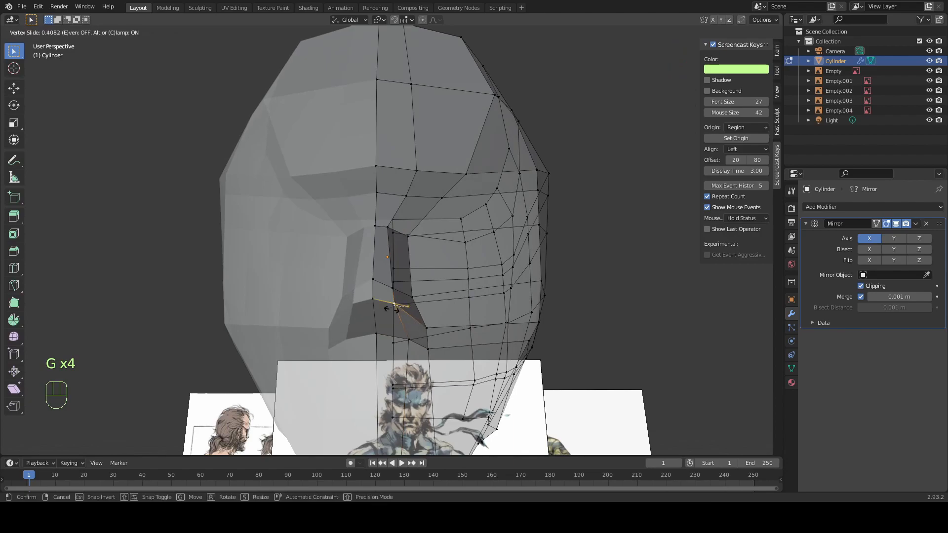
pyautogui.click(394, 309)
# Move the nostril-side vertex and the nose-side vertex above it slightly down to fit the nose in side view
pyautogui.moveTo(395, 309); pyautogui.dragTo(390, 316, button='middle')
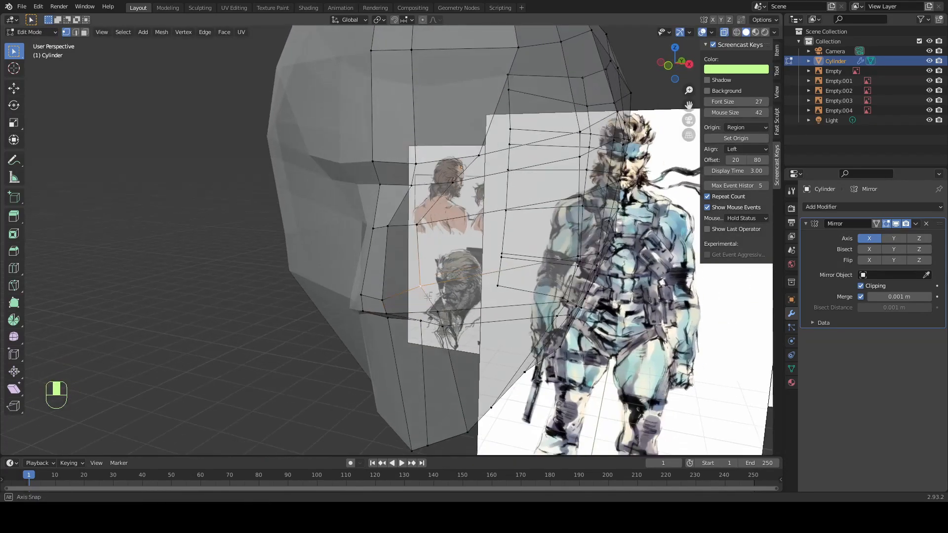
pyautogui.press('KP_3')
pyautogui.press('g')
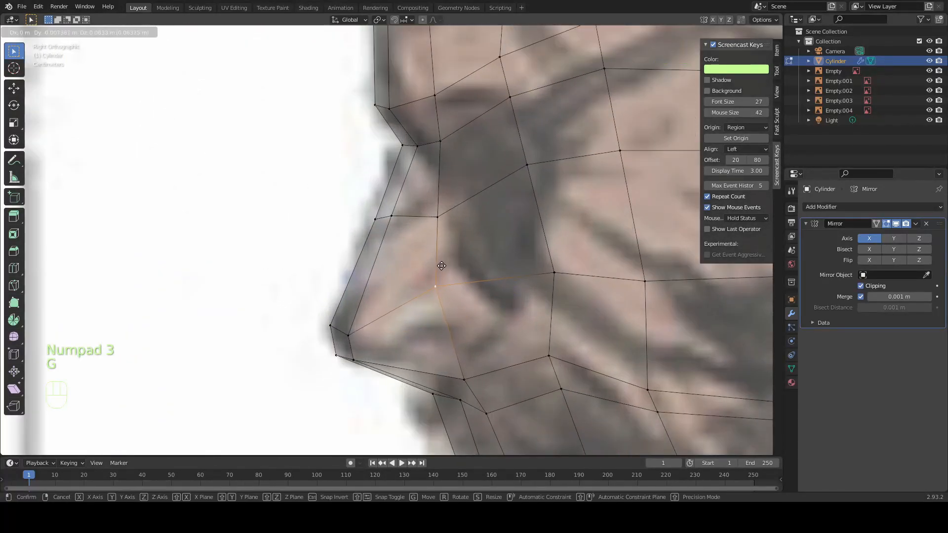
pyautogui.click(446, 282)
pyautogui.press('g')
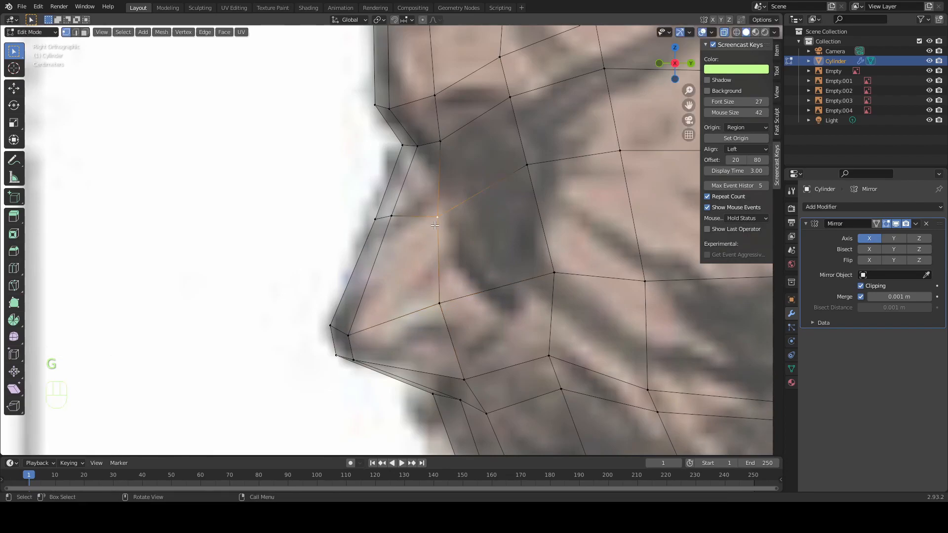
pyautogui.click(429, 245)
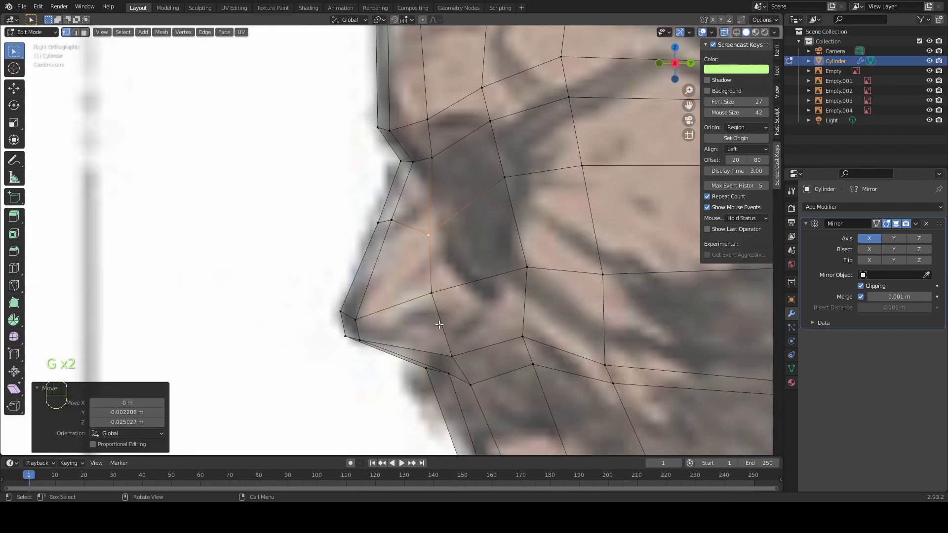
# Raise the upper-lip loop vertex beside the nostril in side view and lower the centreline vertex beneath the nose in front view
pyautogui.moveTo(429, 245); pyautogui.dragTo(507, 328, button='middle')
pyautogui.press('KP_3')
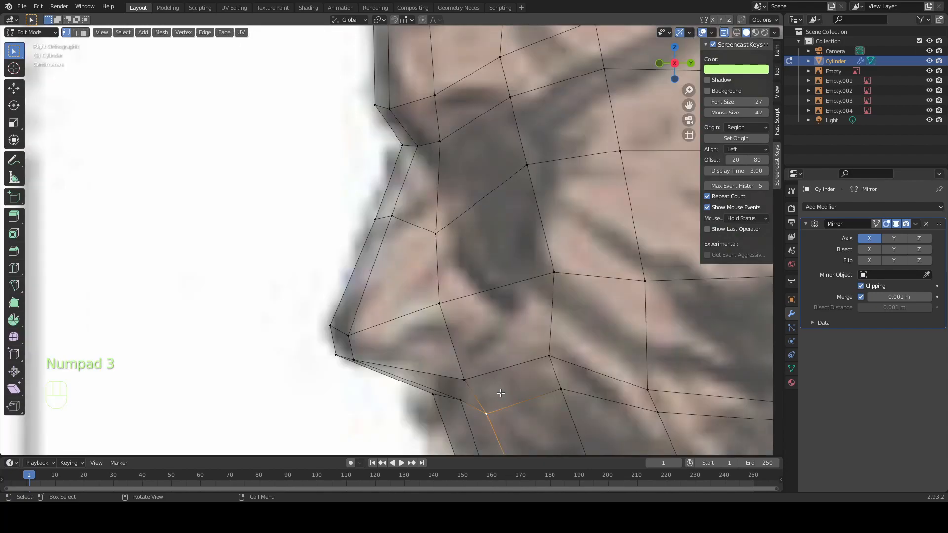
pyautogui.press('g')
pyautogui.click(492, 371)
pyautogui.press('KP_1')
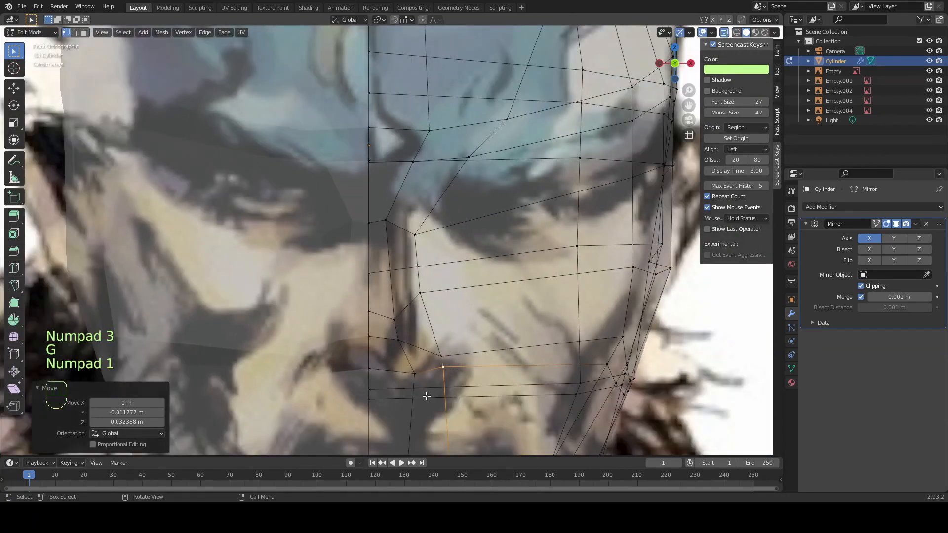
pyautogui.press('g')
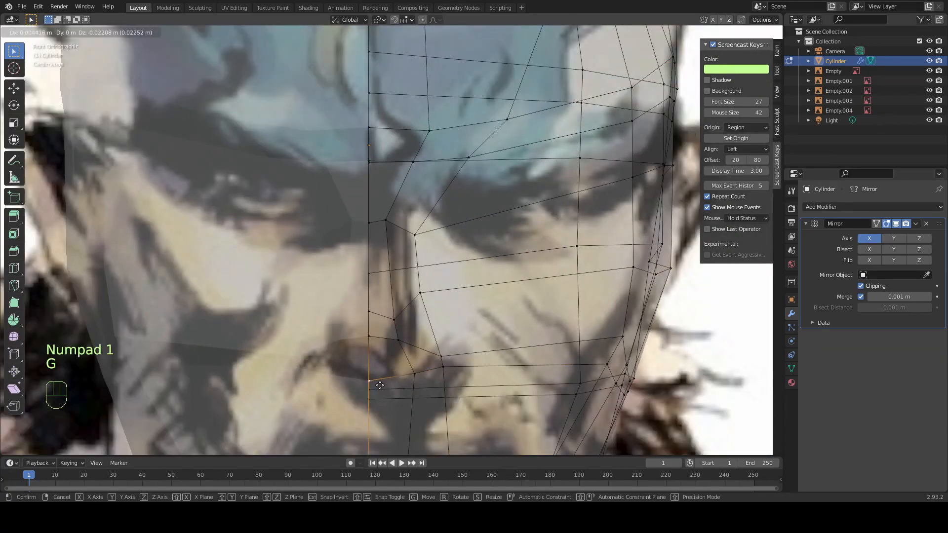
pyautogui.click(378, 383)
# Add one loop cut around the lower face at mouth height in side view, with a slide factor of about -0.444
pyautogui.press('KP_3')
pyautogui.scroll(-3, 417, 340)
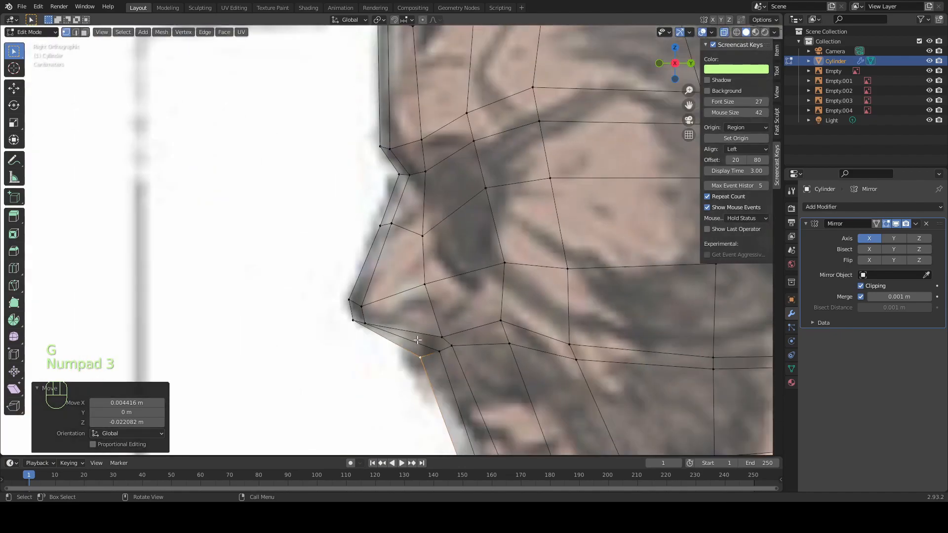
pyautogui.scroll(2, 444, 379)
pyautogui.scroll(-2, 442, 370)
pyautogui.hotkey('ctrl', 'r')
pyautogui.click(454, 321)
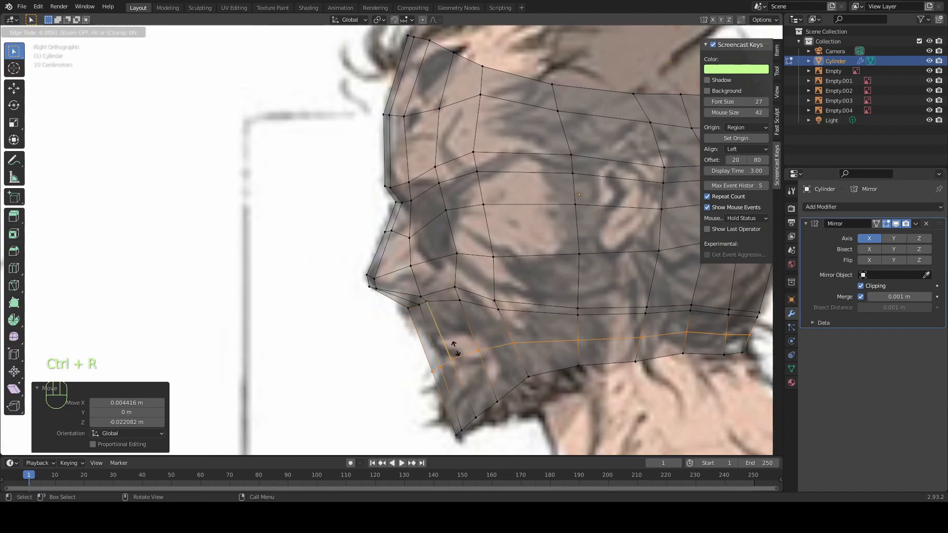
pyautogui.click(456, 319)
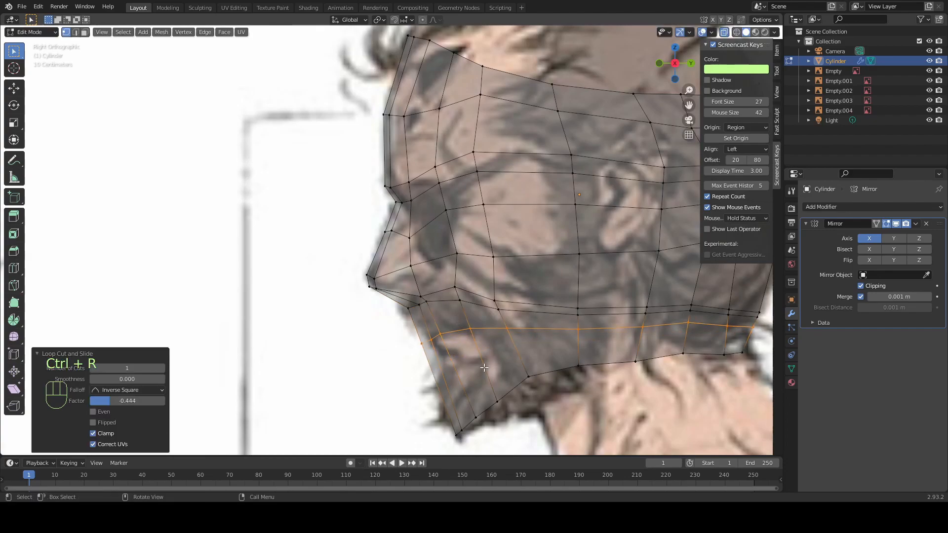
# Move the mouth loop's front vertices back and down onto the mouth line of the side reference
pyautogui.scroll(2, 445, 373)
pyautogui.click(437, 381)
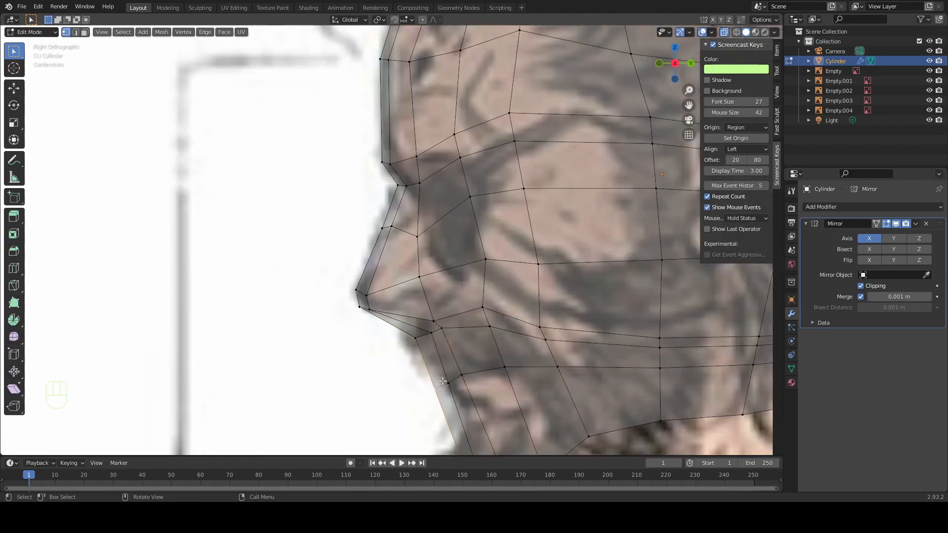
pyautogui.press('g')
pyautogui.click(481, 368)
pyautogui.click(451, 384)
pyautogui.press('g')
pyautogui.click(456, 381)
pyautogui.click(469, 372)
pyautogui.press('g')
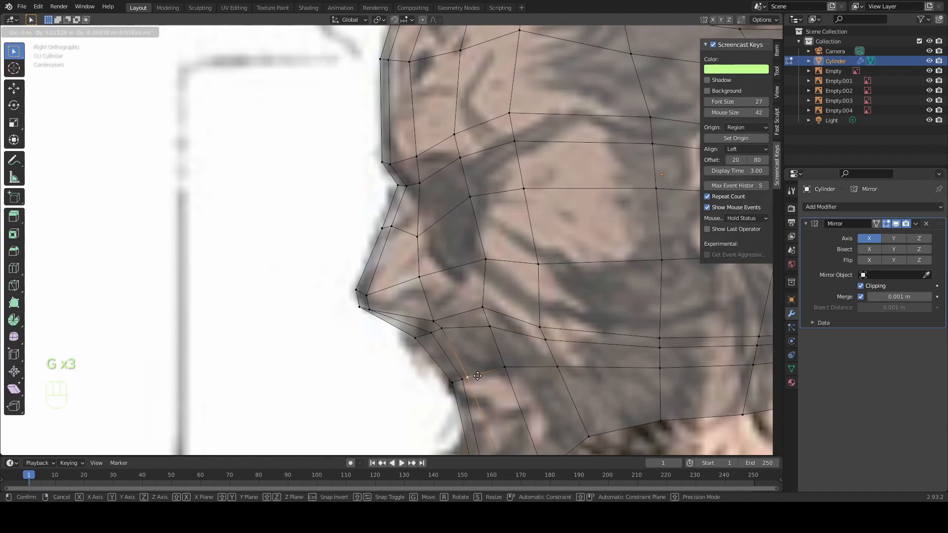
pyautogui.click(485, 378)
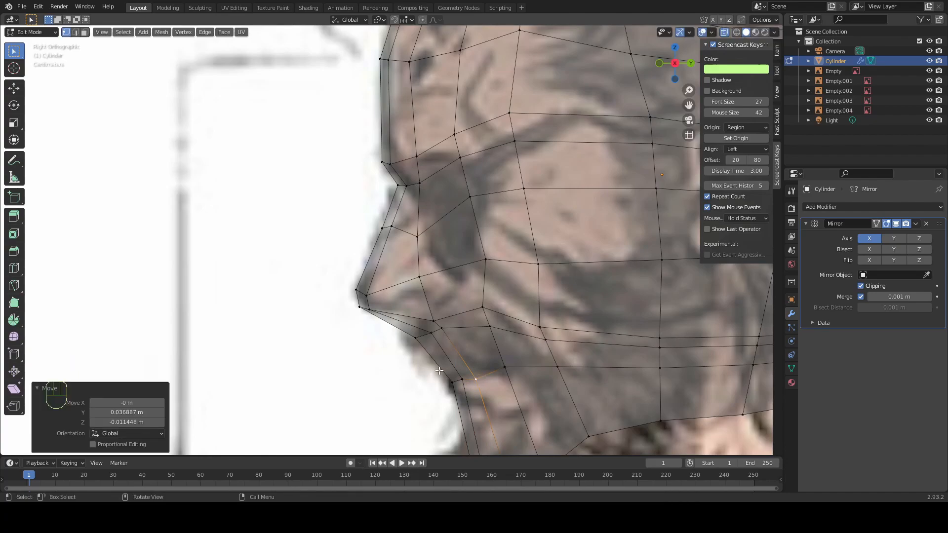
# Add one loop cut around the face just above the mouth loop in side view
pyautogui.hotkey('ctrl', 'r')
pyautogui.click(497, 376)
pyautogui.click(501, 379)
# Move the new loop's front vertices forward to shape the upper lip's lower edge in side view
pyautogui.click(448, 376)
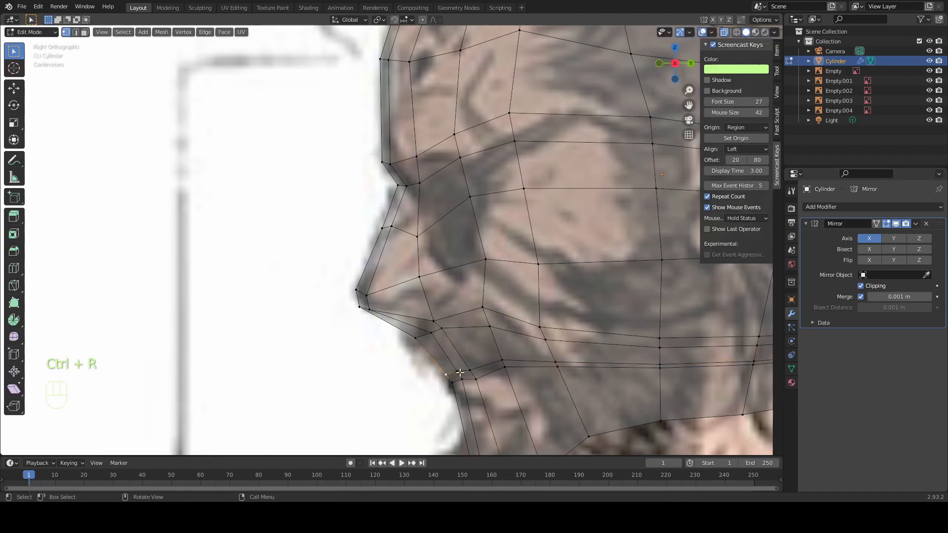
pyautogui.keyDown('shift'); pyautogui.click(459, 372); pyautogui.keyUp('shift')
pyautogui.press('g')
pyautogui.click(482, 370)
pyautogui.press('g')
pyautogui.click(473, 369)
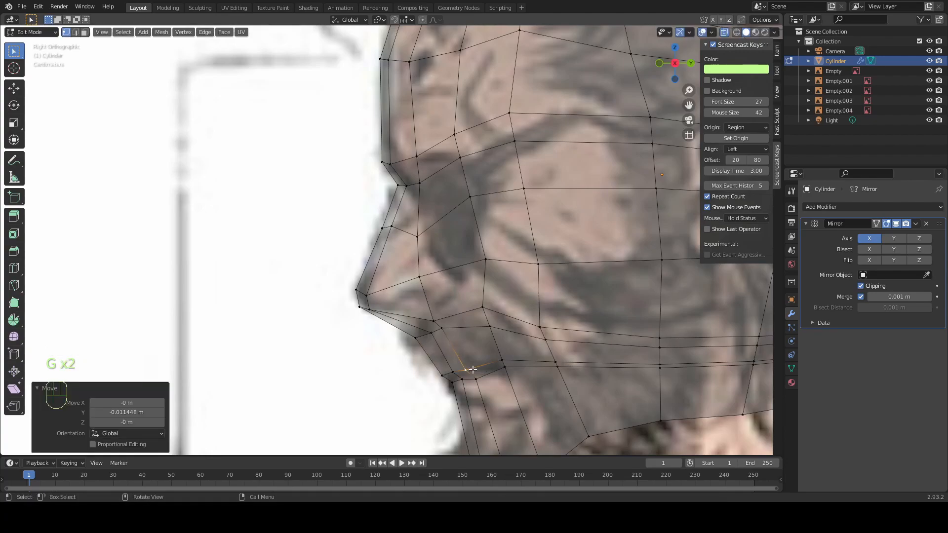
pyautogui.press('g')
pyautogui.click(501, 363)
# Move the upper-lip loop's cheek vertex about 0.0076 m inward and 0.0038 m up in front view
pyautogui.scroll(-2, 565, 172)
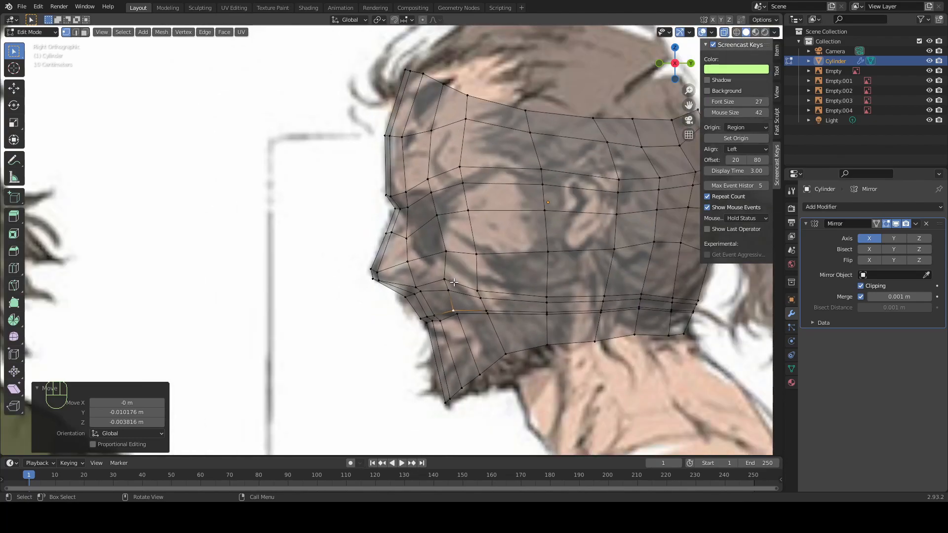
pyautogui.scroll(1, 519, 301)
pyautogui.scroll(1, 472, 343)
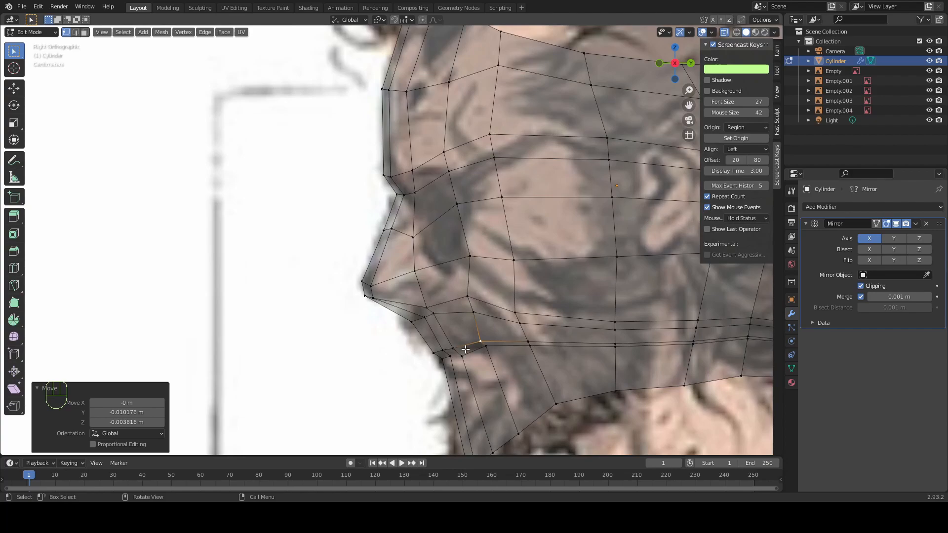
pyautogui.press('KP_1')
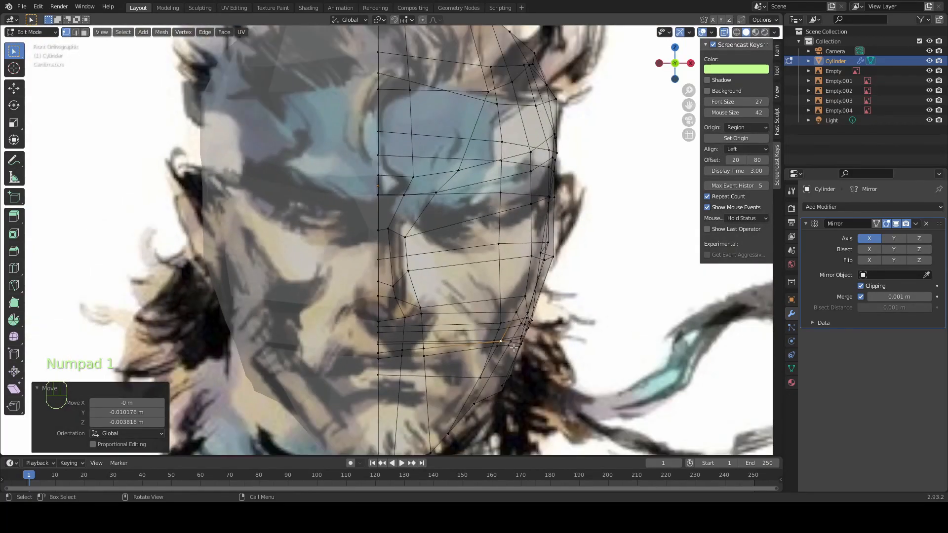
pyautogui.moveTo(465, 349); pyautogui.dragTo(523, 346, button='middle')
pyautogui.press('KP_1')
pyautogui.press('g')
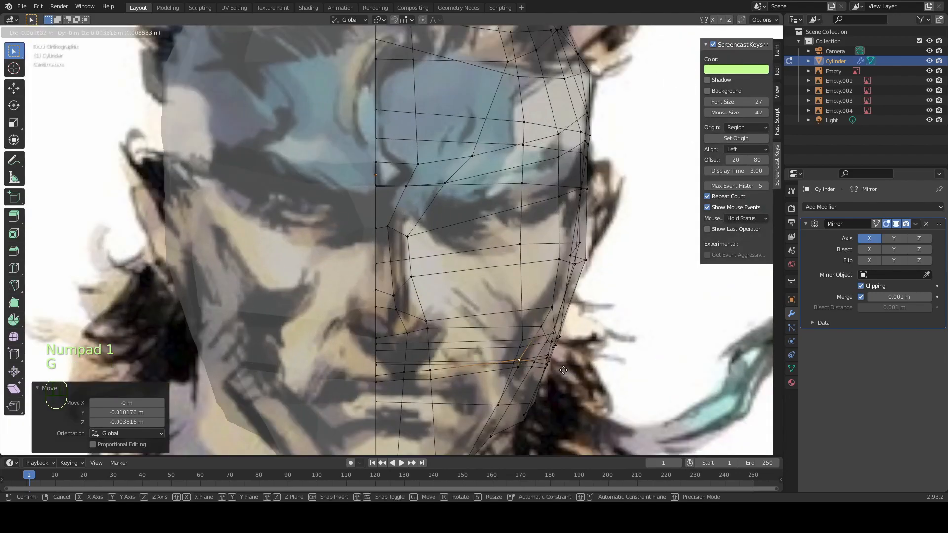
pyautogui.click(563, 370)
# Add one loop cut around the lower face just below the mouth in side view, with a slide factor of about -0.542
pyautogui.moveTo(563, 370); pyautogui.dragTo(469, 361, button='middle')
pyautogui.press('KP_3')
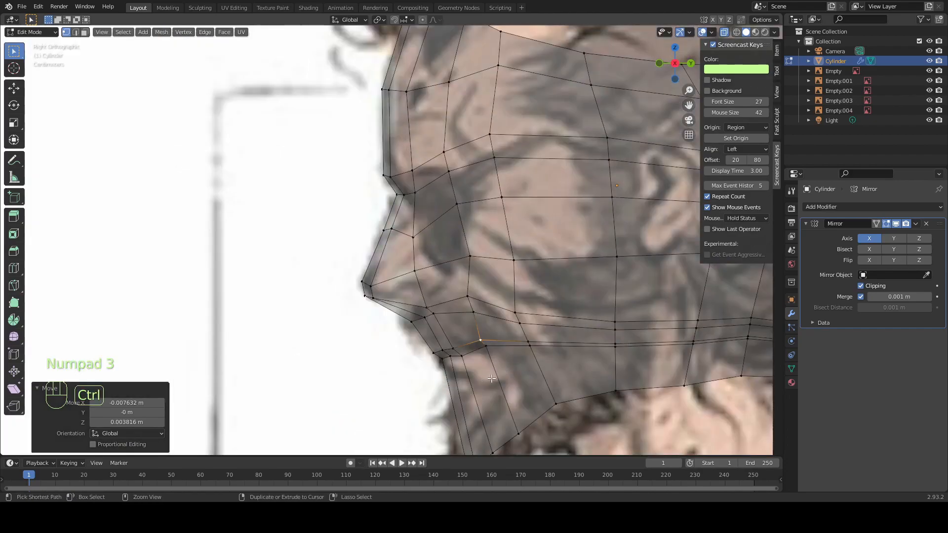
pyautogui.hotkey('ctrl', 'r')
pyautogui.click(491, 381)
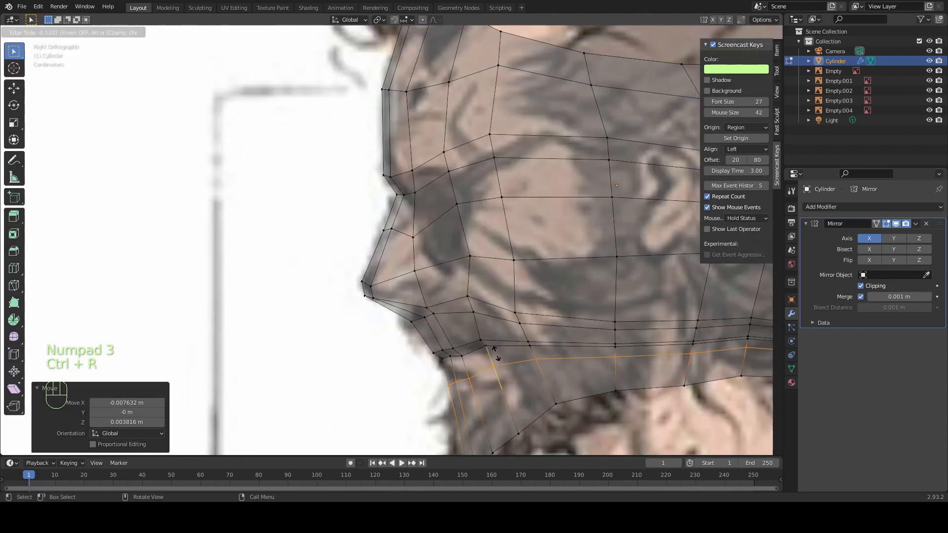
pyautogui.click(496, 354)
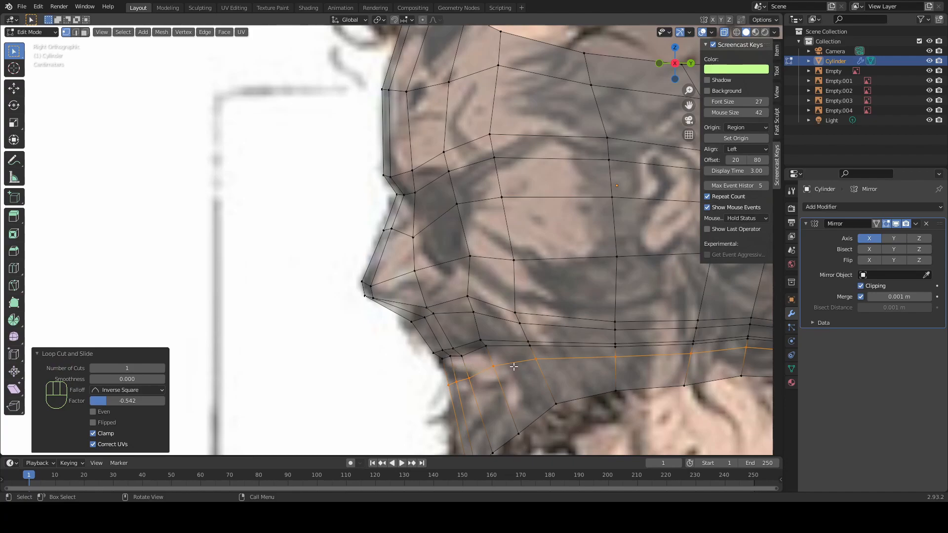
# Pull the new loop's two front vertices up toward the mouth line to form the lower lip
pyautogui.click(452, 380)
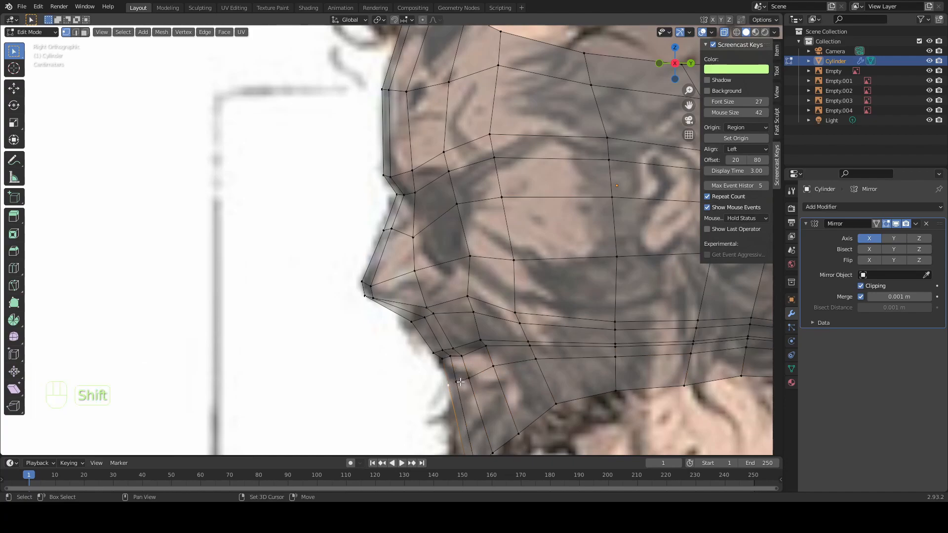
pyautogui.press('g')
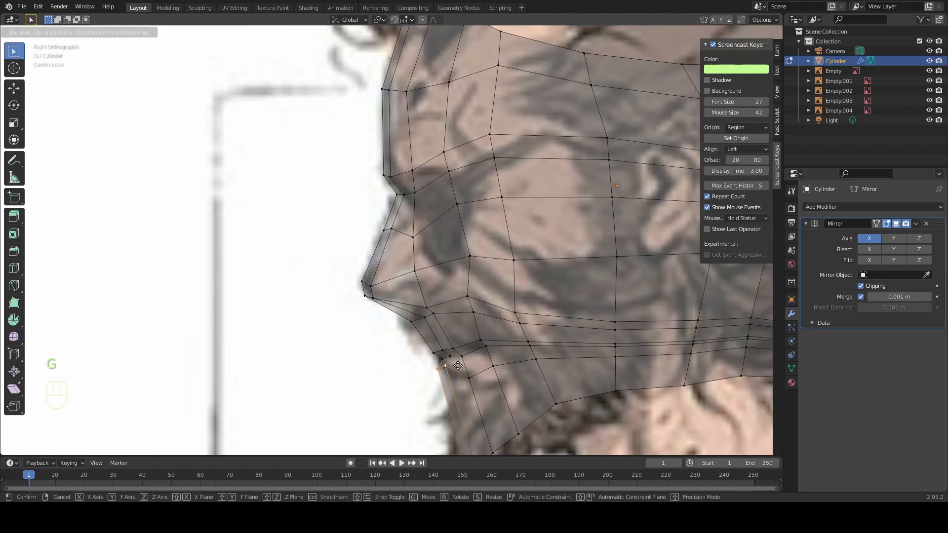
pyautogui.click(462, 368)
pyautogui.click(433, 357)
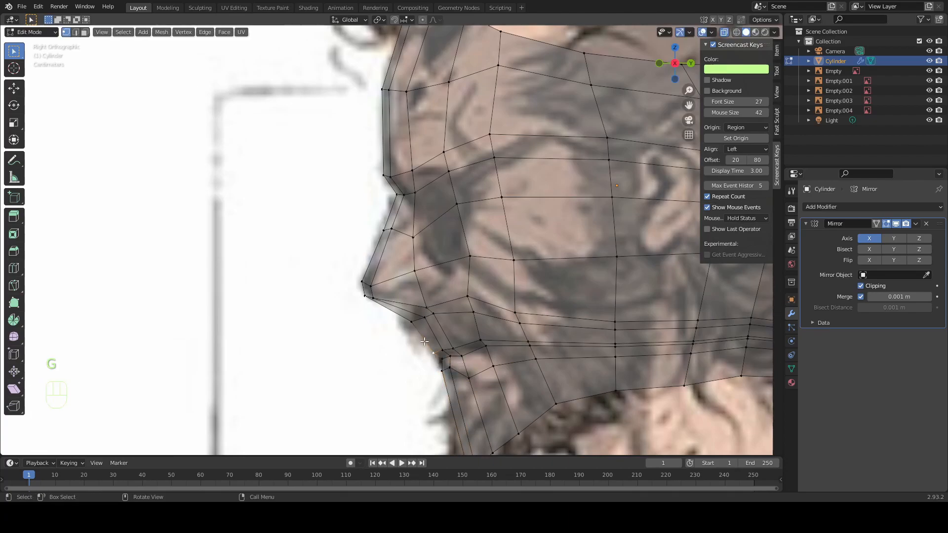
# Add one loop cut around the face between the nose base and the upper lip
pyautogui.hotkey('ctrl', 'r')
pyautogui.click(426, 332)
pyautogui.click(426, 331)
# Push the new loop's vertices back in side view to hollow the area between the nose and upper lip
pyautogui.click(422, 335)
pyautogui.press('g')
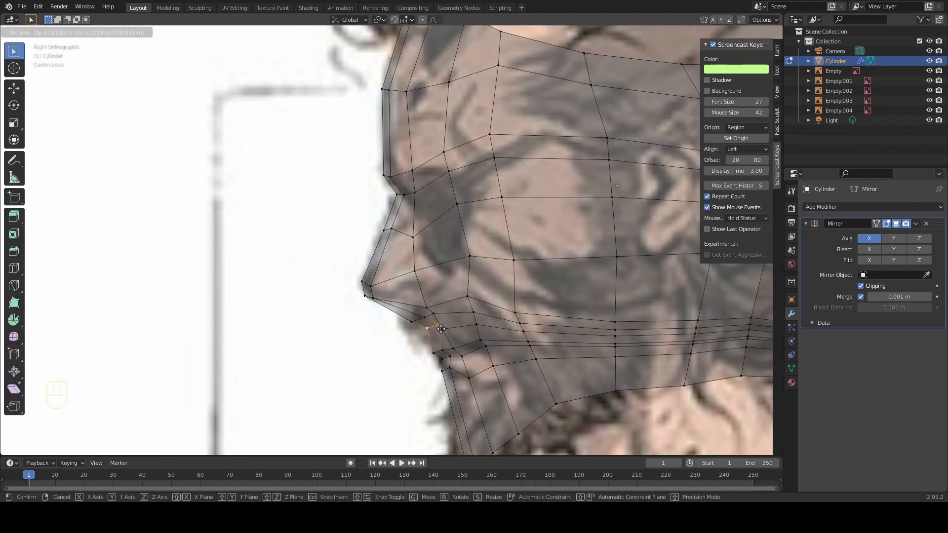
pyautogui.click(473, 326)
pyautogui.press('g')
pyautogui.click(483, 327)
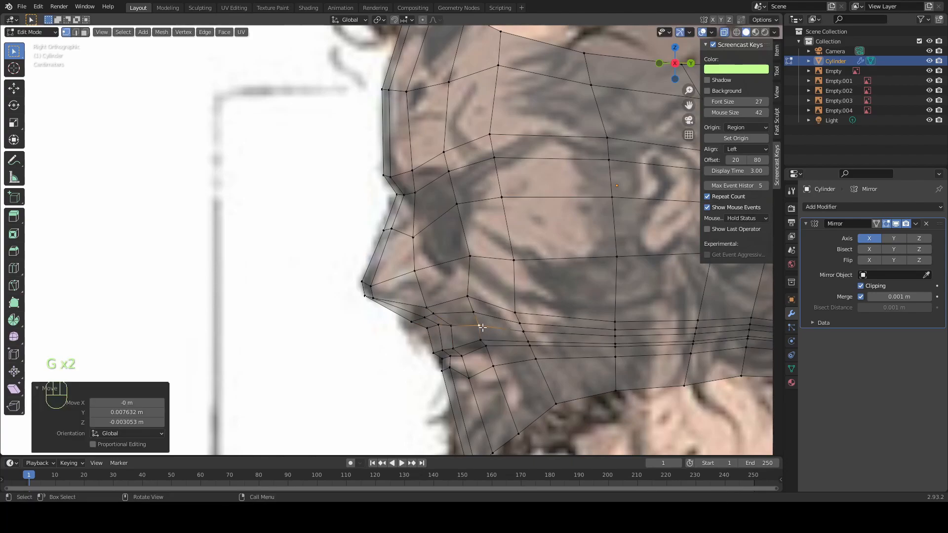
# Raise the outer vertices of the lower-lip loop toward the mouth line in side view
pyautogui.scroll(-1, 548, 339)
pyautogui.keyDown('shift'); pyautogui.moveTo(547, 341); pyautogui.dragTo(517, 294, button='middle'); pyautogui.keyUp('shift')
pyautogui.scroll(2, 471, 348)
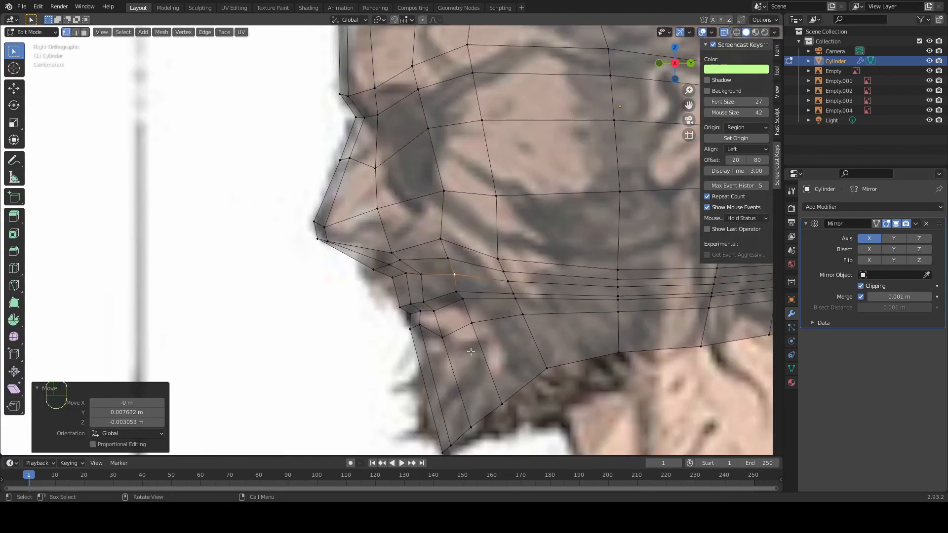
pyautogui.click(411, 332)
pyautogui.keyDown('shift'); pyautogui.click(424, 328); pyautogui.keyUp('shift')
pyautogui.press('g')
pyautogui.click(428, 329)
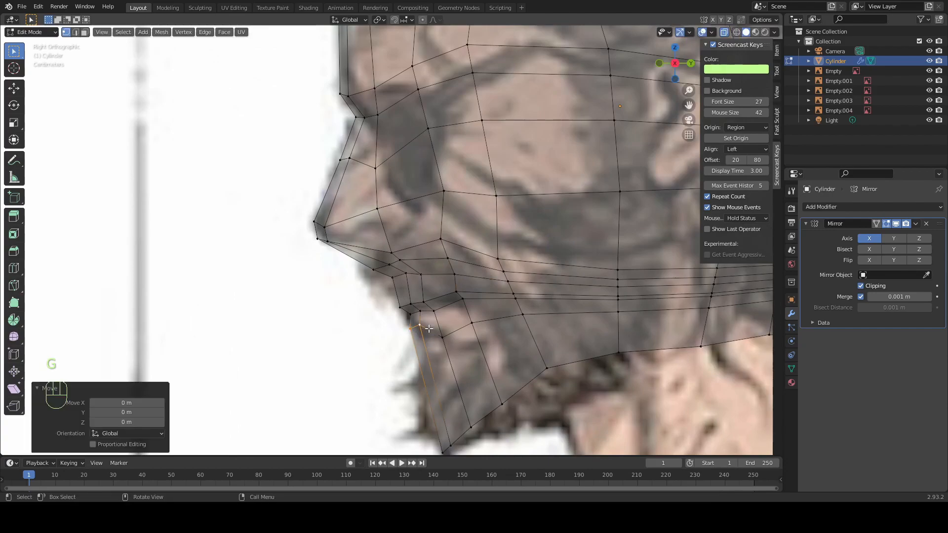
pyautogui.press('g')
pyautogui.click(454, 323)
pyautogui.press('g')
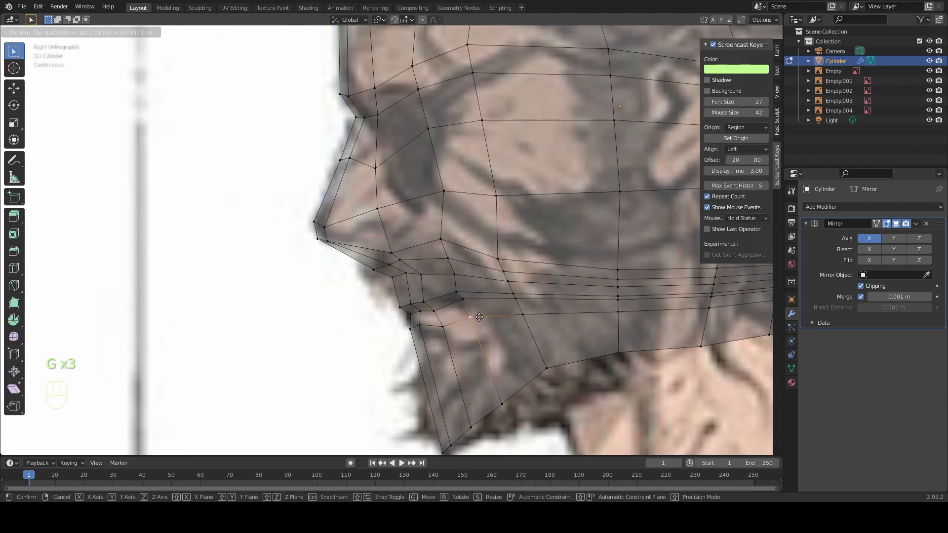
pyautogui.click(478, 317)
# Refine the mouth-corner vertices and the lower-lip loop's front vertices to follow the lips in the side reference
pyautogui.press('g')
pyautogui.click(464, 298)
pyautogui.press('g')
pyautogui.click(465, 305)
pyautogui.press('g')
pyautogui.click(472, 318)
pyautogui.click(440, 326)
pyautogui.press('g')
pyautogui.click(424, 327)
pyautogui.click(443, 325)
pyautogui.press('g')
pyautogui.click(443, 321)
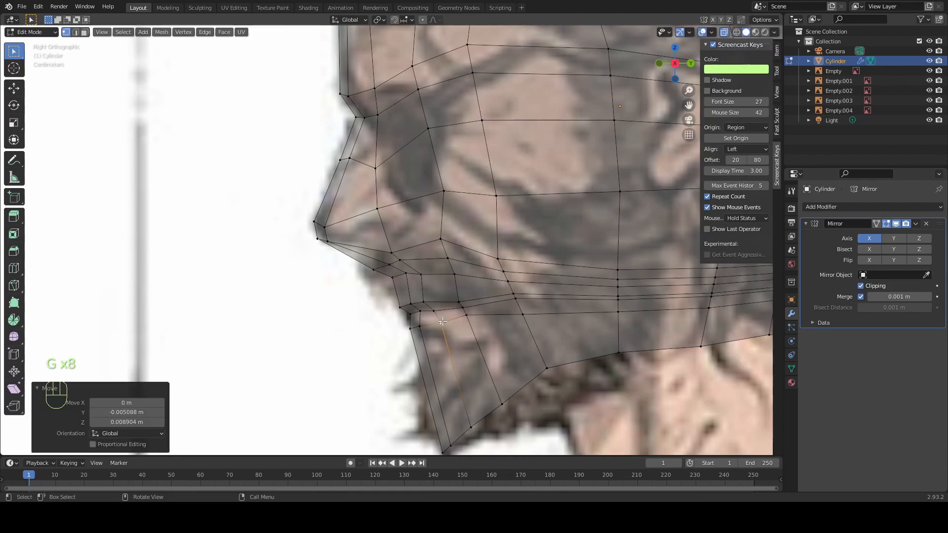
# Move the lower-lip loop's cheek vertex up in side view, then about 0.0165 m outward in front view
pyautogui.click(525, 316)
pyautogui.press('g')
pyautogui.click(521, 310)
pyautogui.press('KP_1')
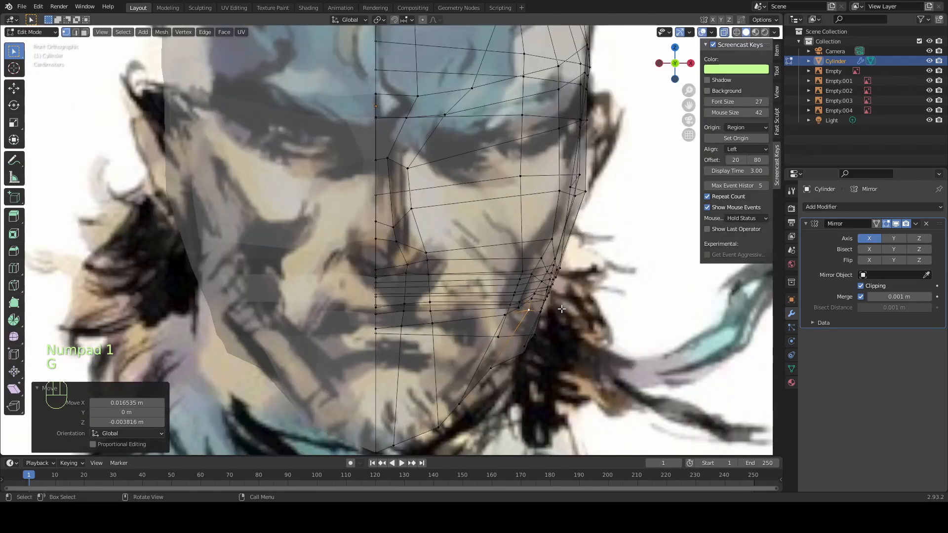
# Select the stacked cheek vertices on the loops around the mouth and reposition them together in front view
pyautogui.moveTo(590, 327); pyautogui.dragTo(553, 296, button='middle')
pyautogui.press('g')
pyautogui.click(541, 278)
pyautogui.keyDown('shift'); pyautogui.click(599, 256); pyautogui.keyUp('shift')
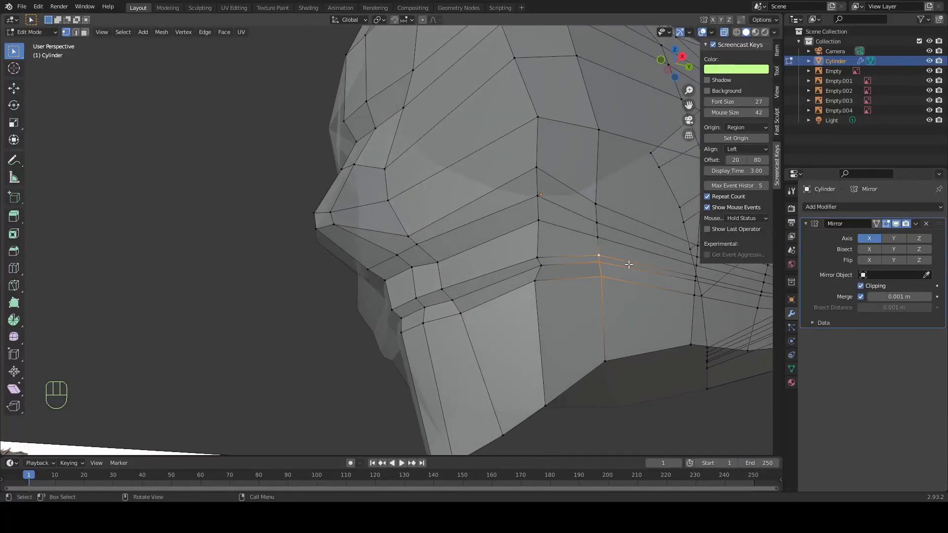
pyautogui.press('KP_1')
pyautogui.press('g')
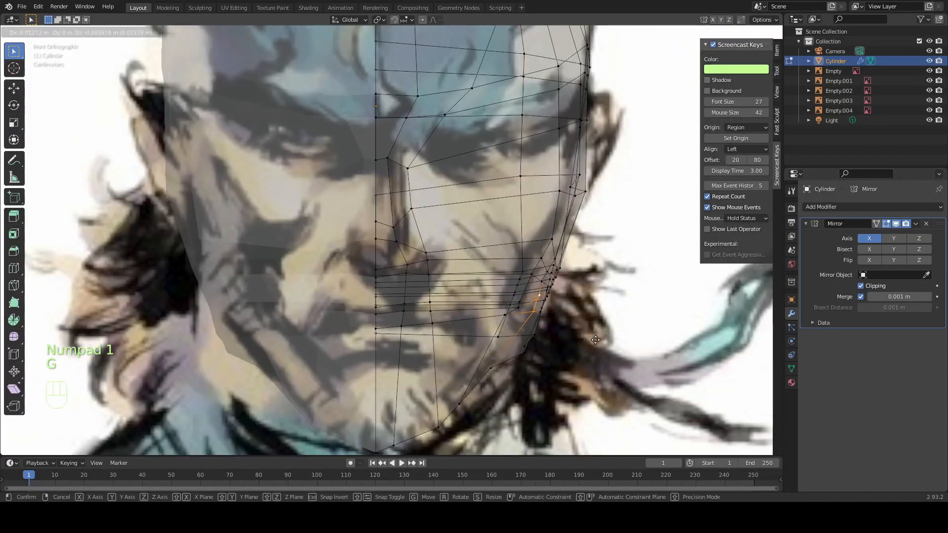
pyautogui.click(535, 328)
pyautogui.moveTo(535, 328); pyautogui.dragTo(543, 291, button='middle')
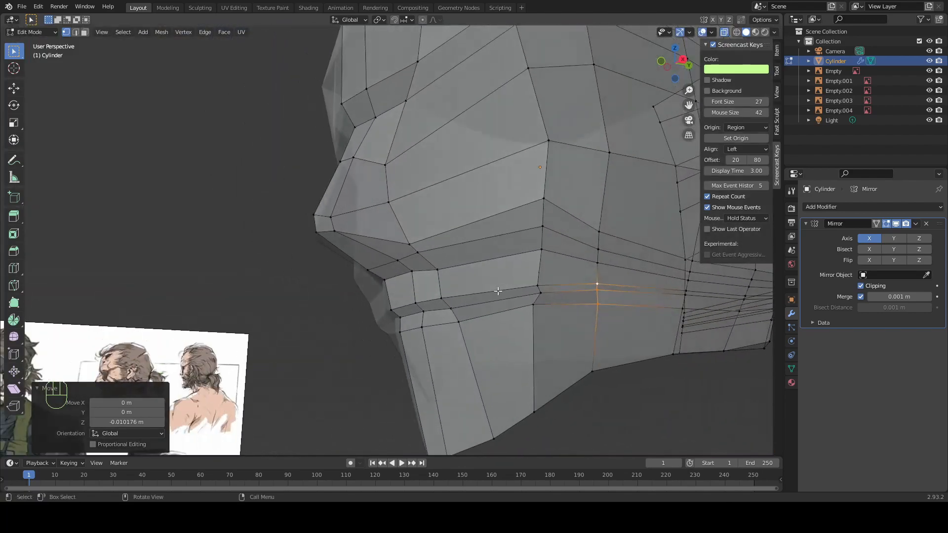
# Move the selected stack of cheek vertices about 0.096 m inward and 0.045 m down toward the mouth corner in front view
pyautogui.press('KP_1')
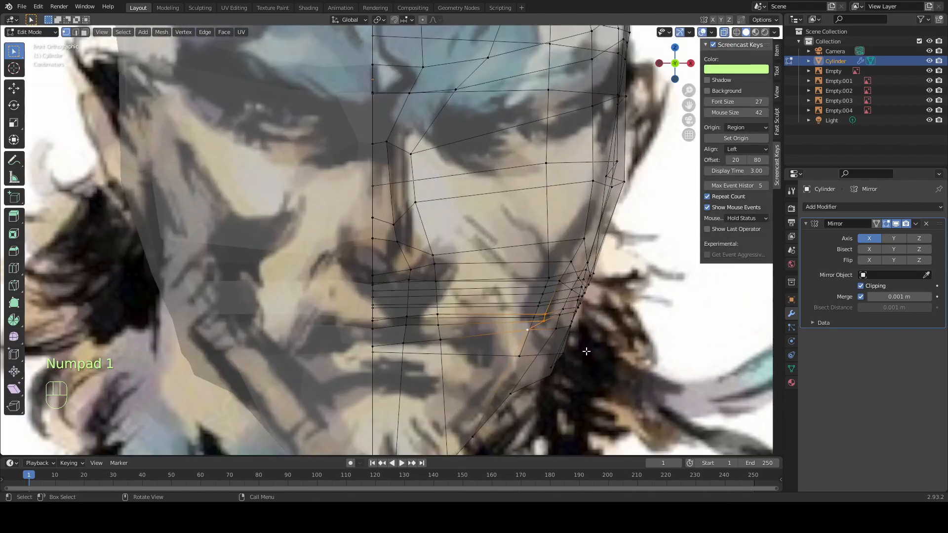
pyautogui.press('g')
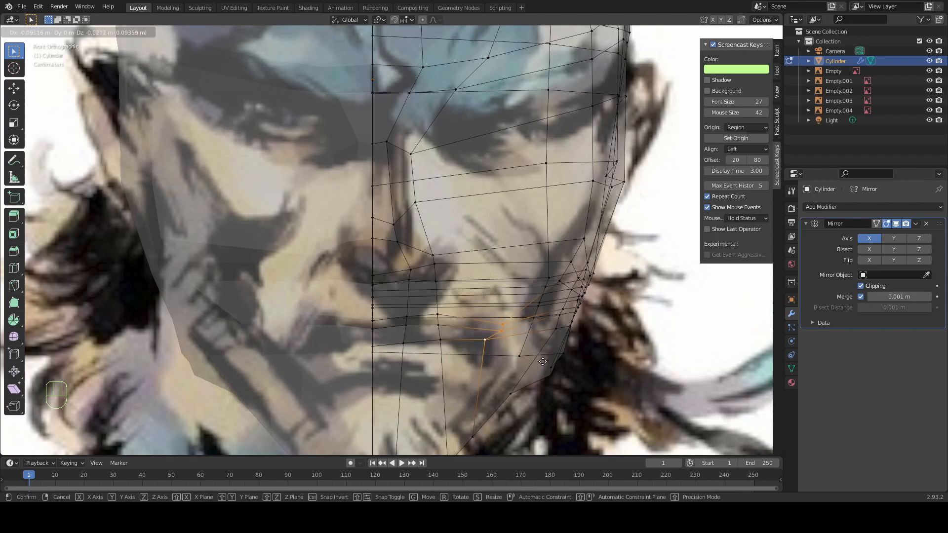
pyautogui.click(540, 370)
# Select the lip vertices just ahead of the mouth corner and move them about 0.005 m back and 0.011 m down in side view
pyautogui.press('KP_3')
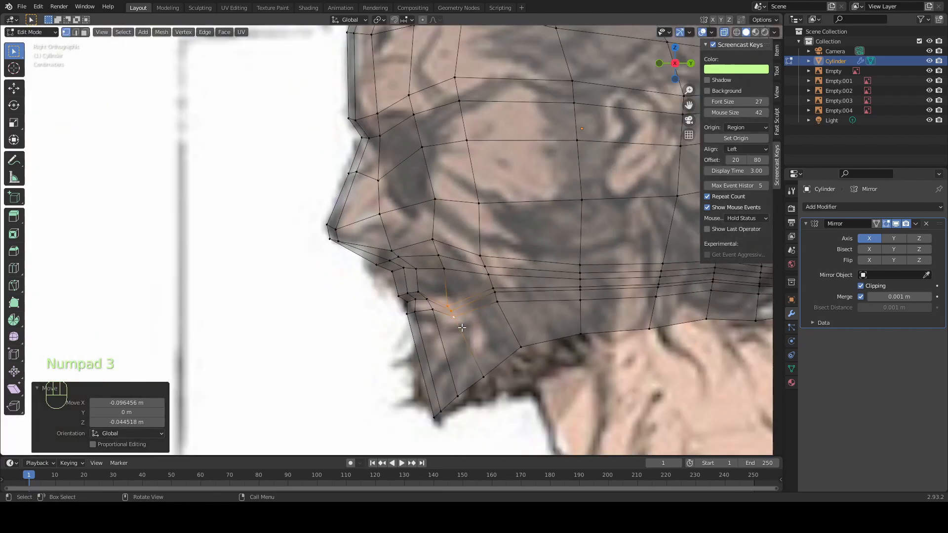
pyautogui.scroll(1, 439, 319)
pyautogui.click(426, 303)
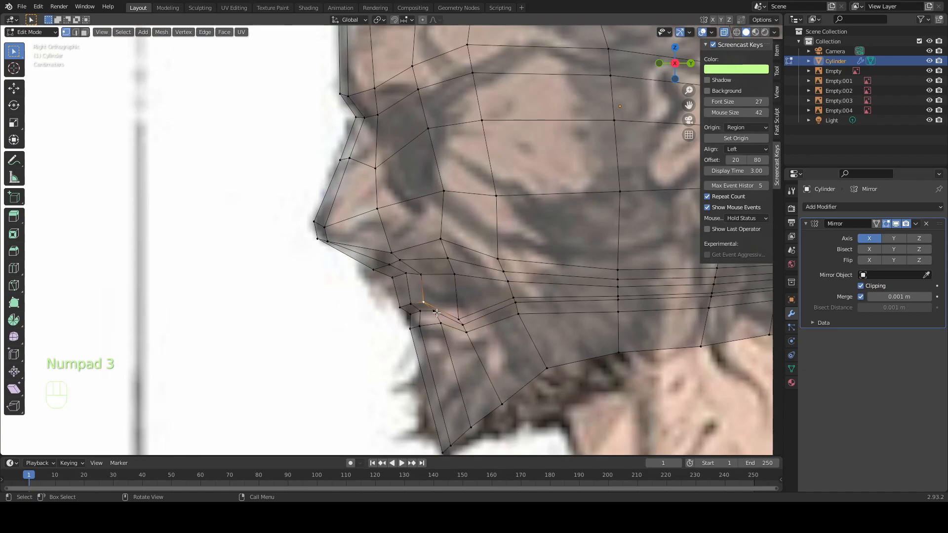
pyautogui.press('g')
pyautogui.click(445, 330)
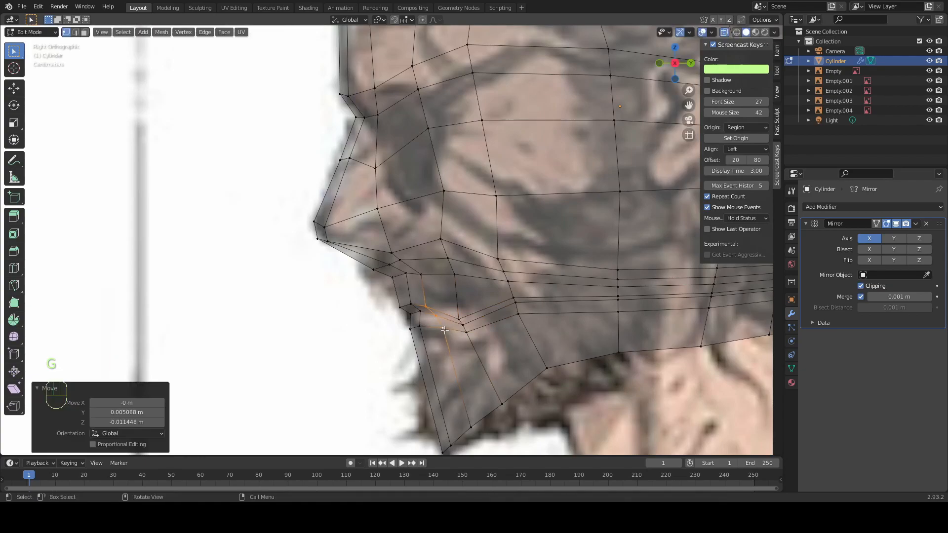
pyautogui.press('a')
pyautogui.press('r')
pyautogui.hotkey('ctrl', 'z')
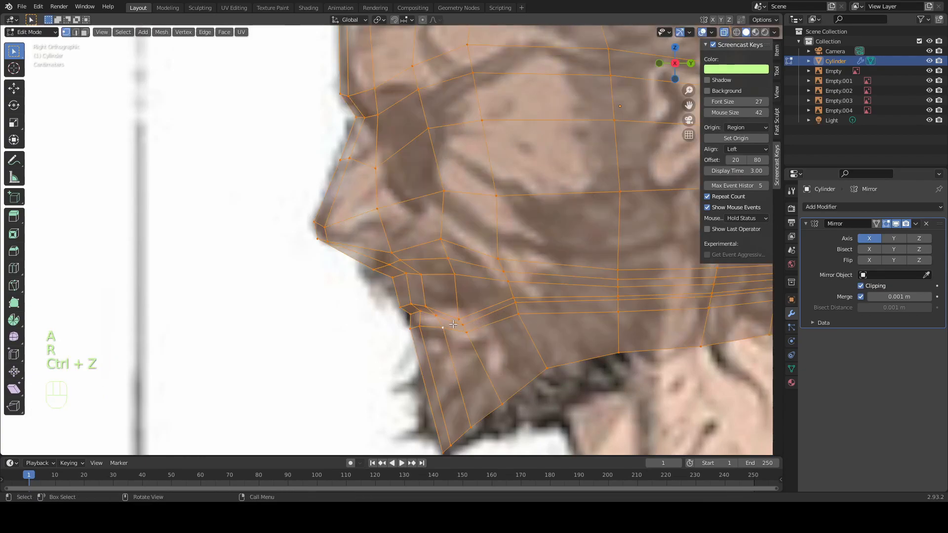
pyautogui.hotkey('ctrl', 'z')
# Rotate the selected lip vertices about 9.7°, then shift them about 0.004 m forward and 0.005 m up in side view
pyautogui.press('r')
pyautogui.click(485, 331)
pyautogui.press('g')
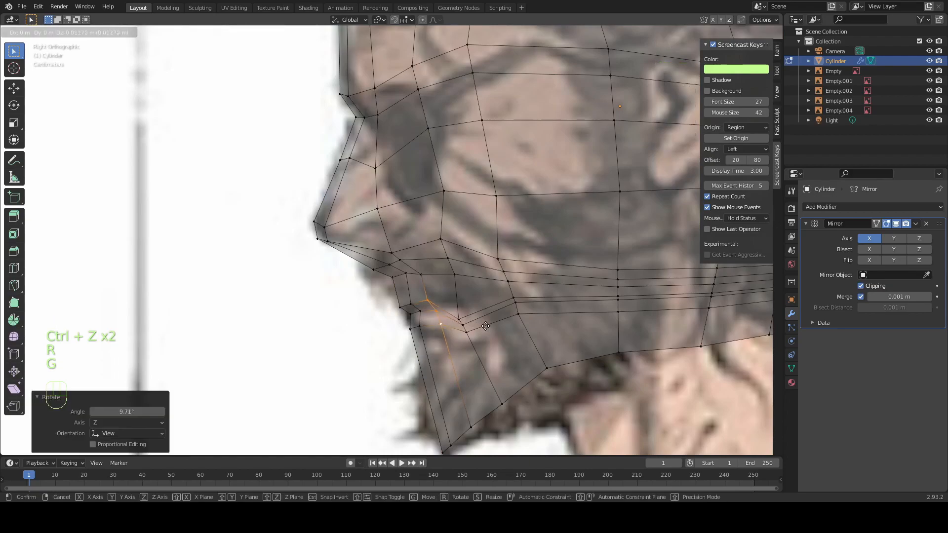
pyautogui.click(485, 329)
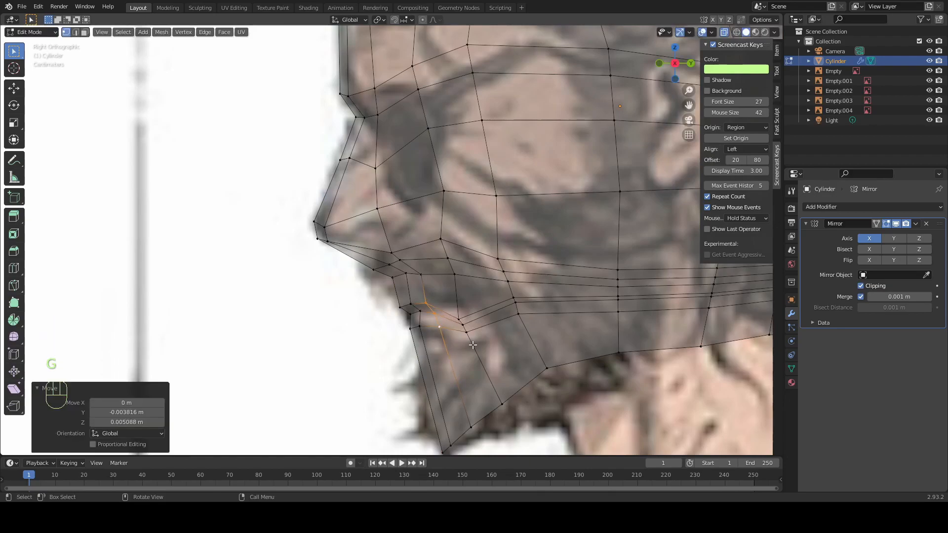
# Add a loop cut across the chin, between the lower lip and the jaw's bottom edge
pyautogui.scroll(-3, 465, 337)
pyautogui.scroll(2, 451, 348)
pyautogui.hotkey('ctrl', 'r')
pyautogui.click(429, 365)
pyautogui.click(430, 374)
# Reposition the new chin loop's vertices in side view, from the front edge back toward the jaw, to follow the reference chin
pyautogui.click(429, 378)
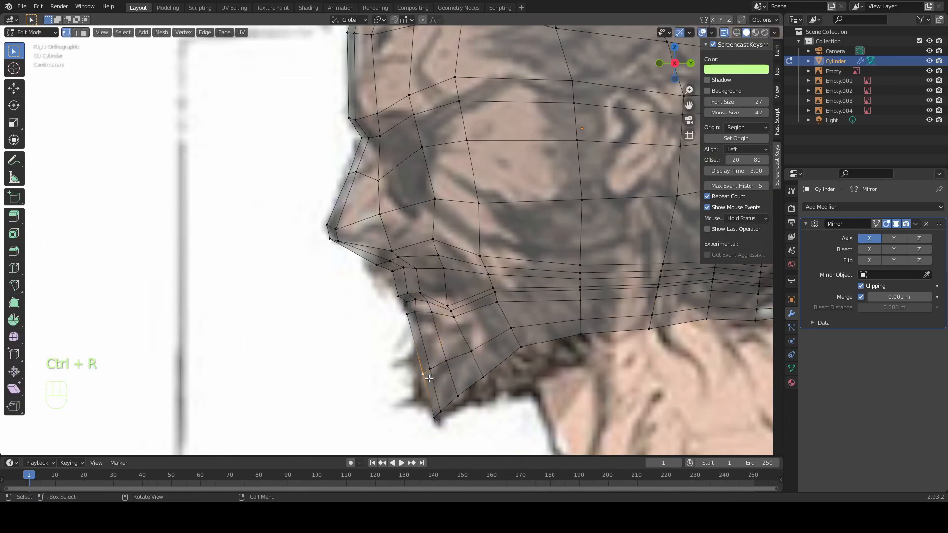
pyautogui.press('g')
pyautogui.click(444, 398)
pyautogui.click(437, 371)
pyautogui.press('g')
pyautogui.click(429, 379)
pyautogui.press('g')
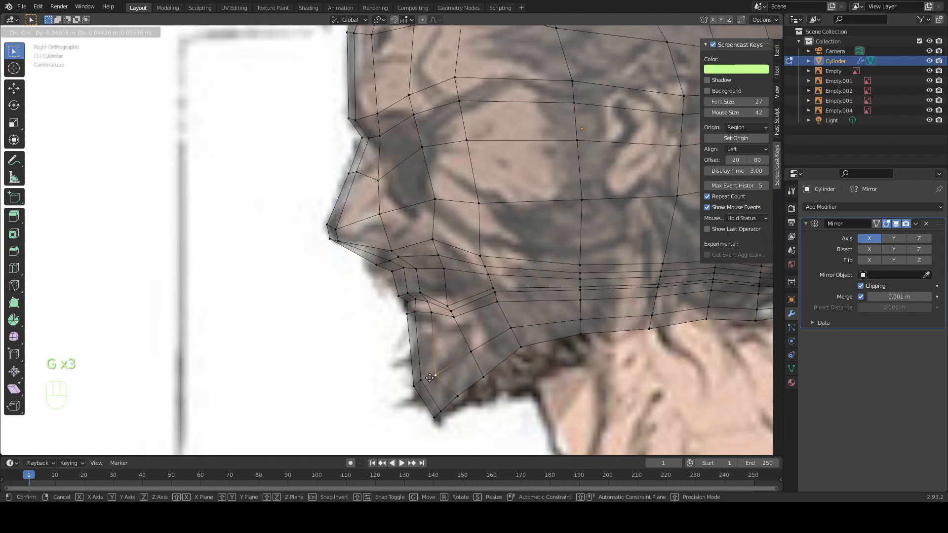
pyautogui.click(434, 377)
pyautogui.click(471, 351)
pyautogui.press('g')
pyautogui.click(464, 367)
pyautogui.click(483, 380)
# Pull the lower cheek vertices inward in front view with smooth proportional editing at a size of about 0.56
pyautogui.moveTo(496, 370); pyautogui.dragTo(502, 296, button='middle')
pyautogui.press('KP_1')
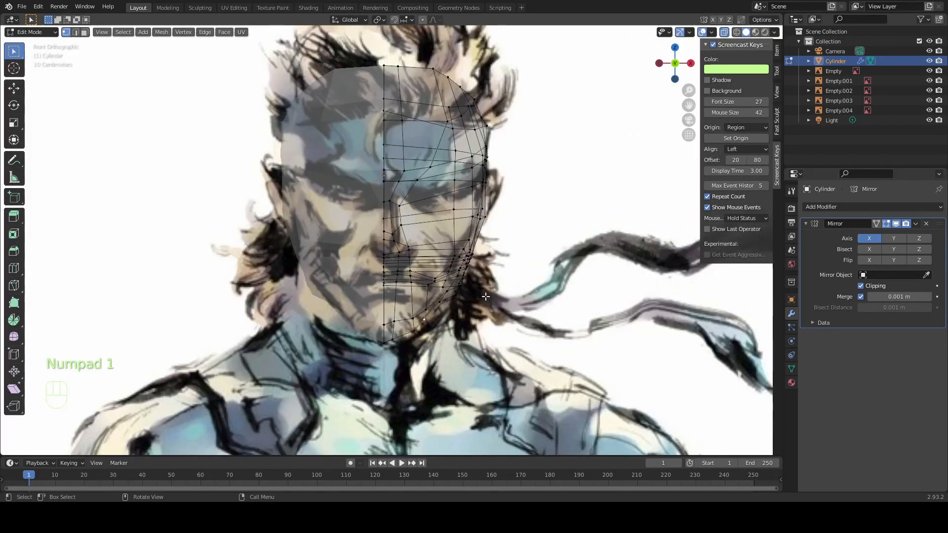
pyautogui.moveTo(455, 55); pyautogui.dragTo(489, 231, button='middle')
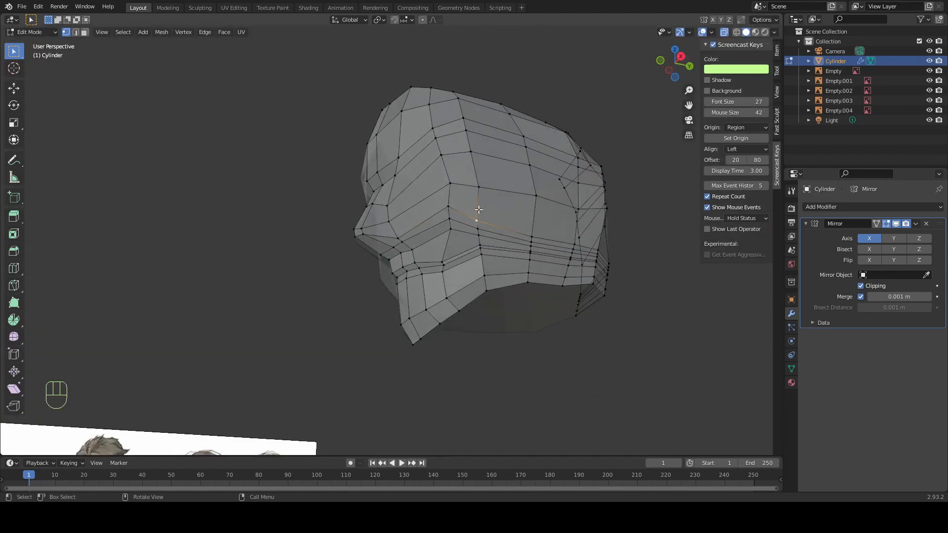
pyautogui.click(460, 226)
pyautogui.click(455, 210)
pyautogui.press('KP_1')
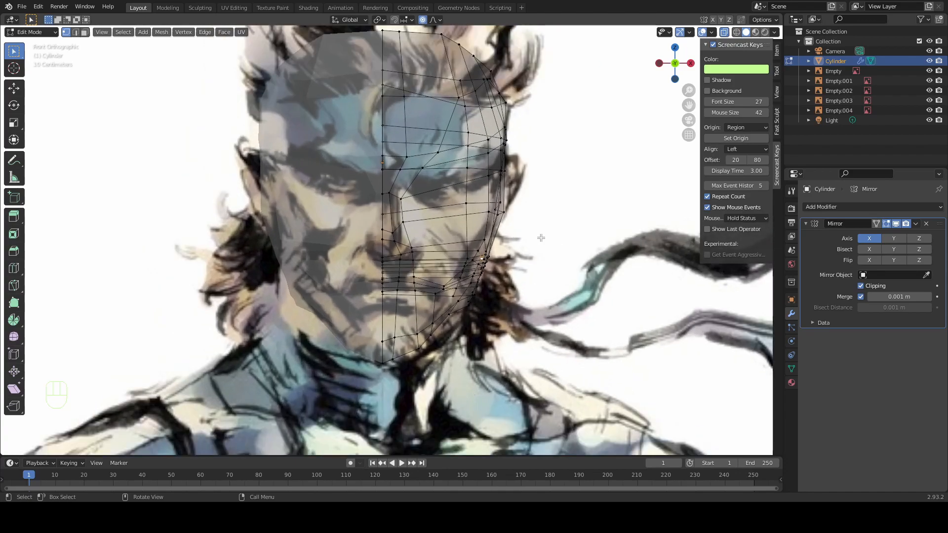
pyautogui.press('g')
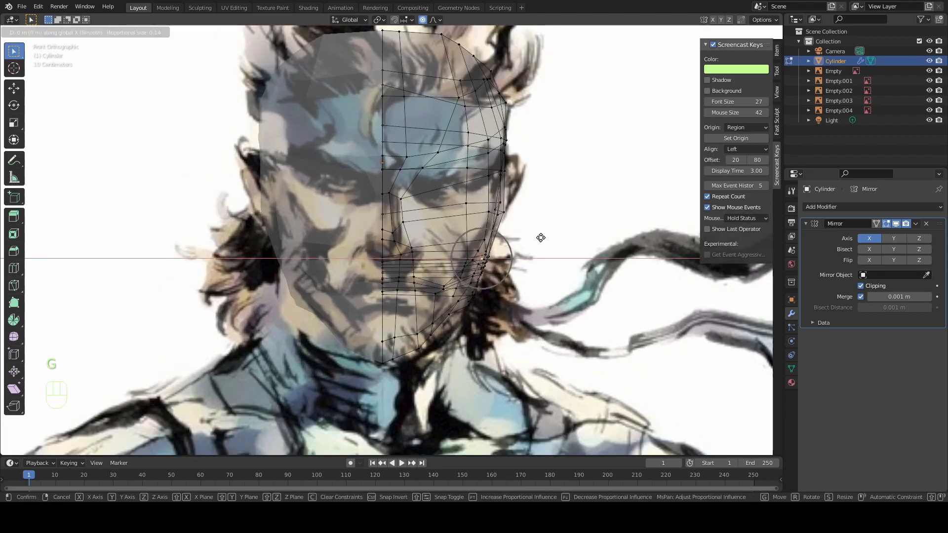
pyautogui.scroll(3, 541, 237)
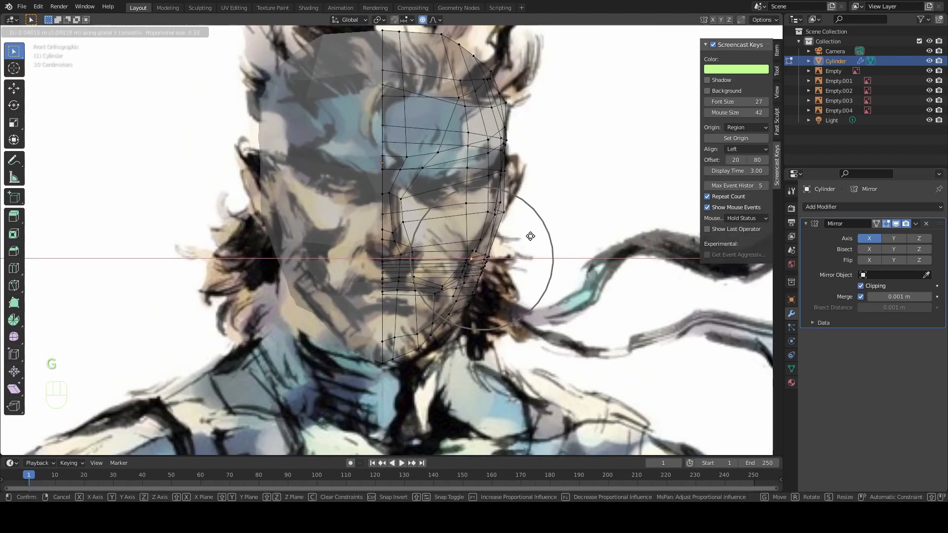
pyautogui.scroll(-5, 539, 236)
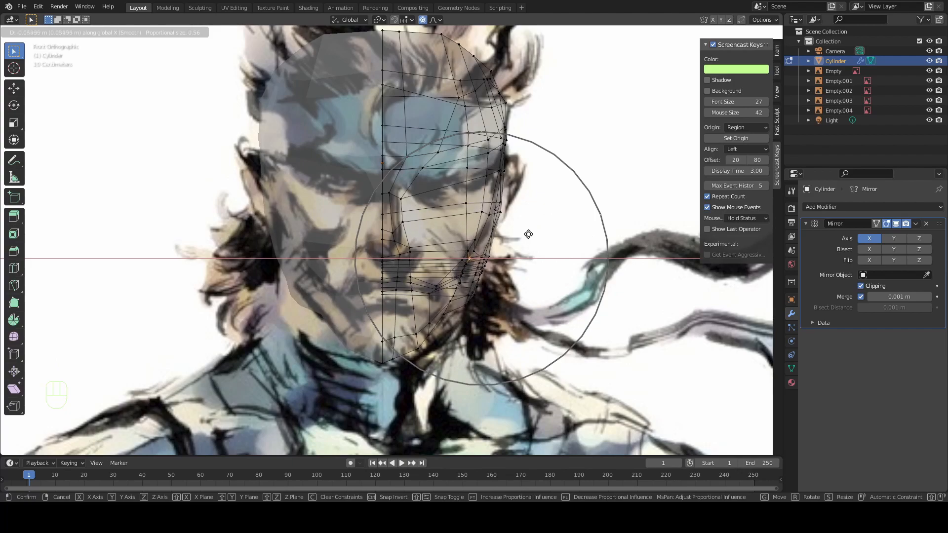
pyautogui.click(528, 234)
pyautogui.press('g')
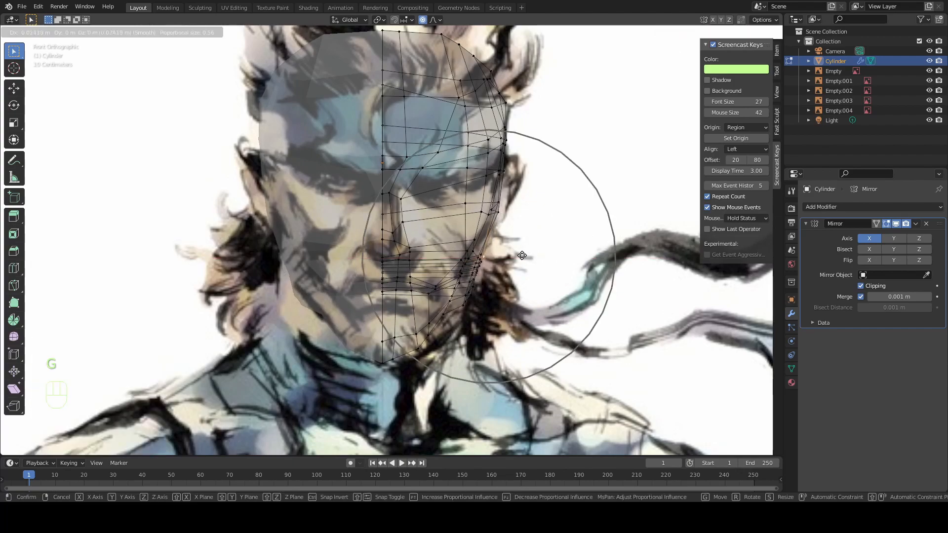
pyautogui.click(520, 255)
# Move the cheek vertex beside the nose about 0.02 m outward and 0.033 m up in front view, using proportional size 0.263
pyautogui.moveTo(521, 255); pyautogui.dragTo(434, 271, button='middle')
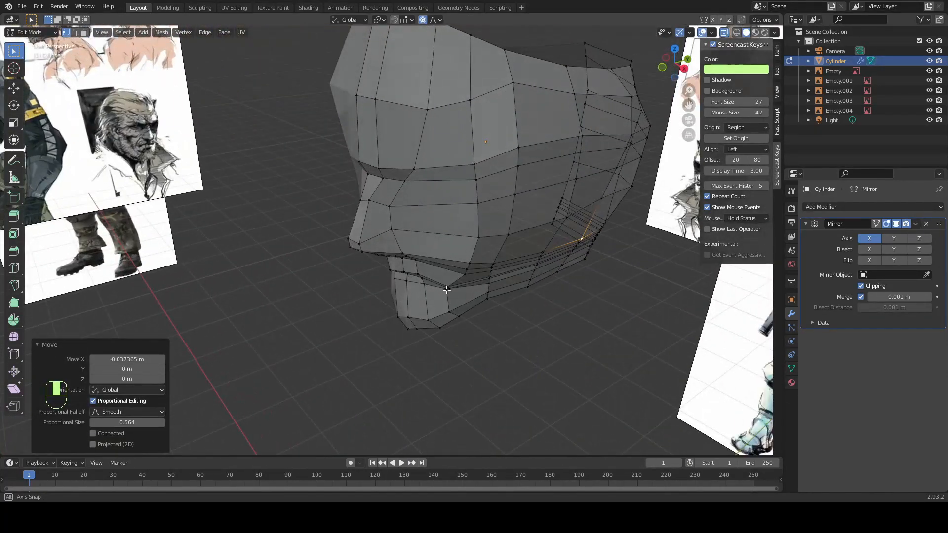
pyautogui.press('KP_3')
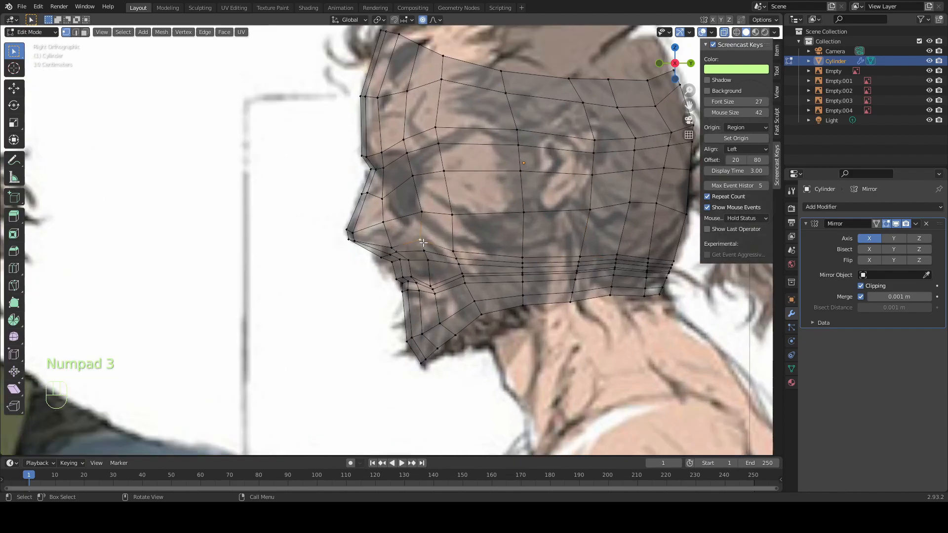
pyautogui.press('KP_1')
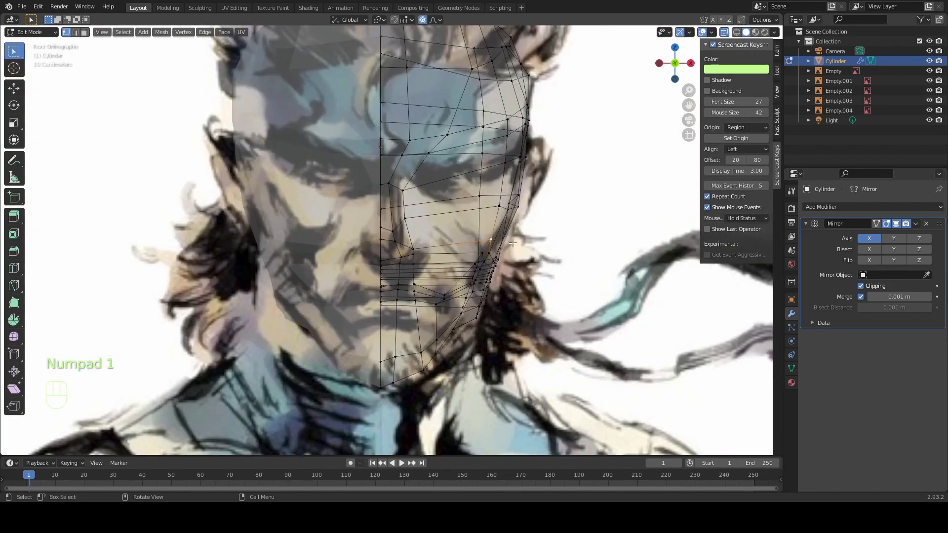
pyautogui.press('g')
pyautogui.hotkey('ctrl', 'z')
pyautogui.press('g')
pyautogui.scroll(8, 513, 230)
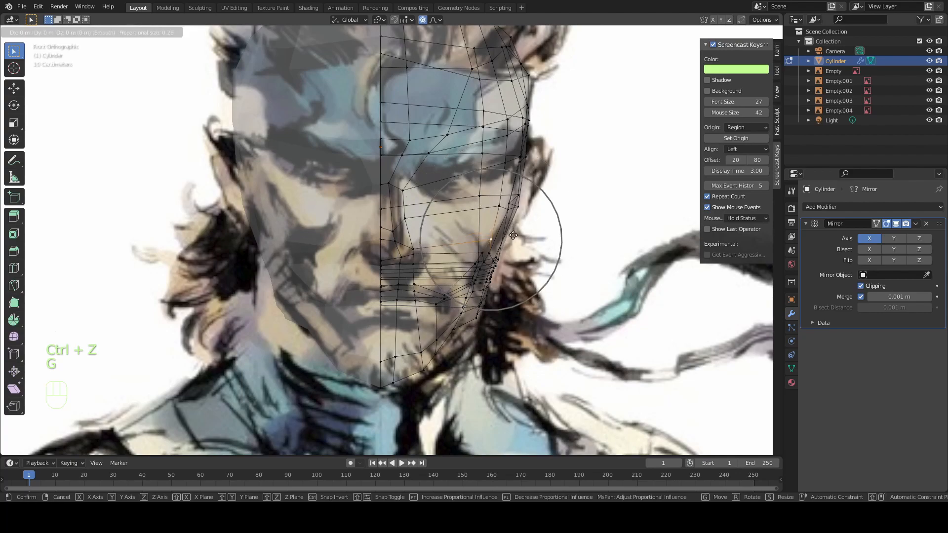
pyautogui.click(514, 226)
# Move the cheek vertex beside the nose about 0.051 m forward and 0.038 m down in side view, then refine the cheek placement
pyautogui.press('KP_3')
pyautogui.press('g')
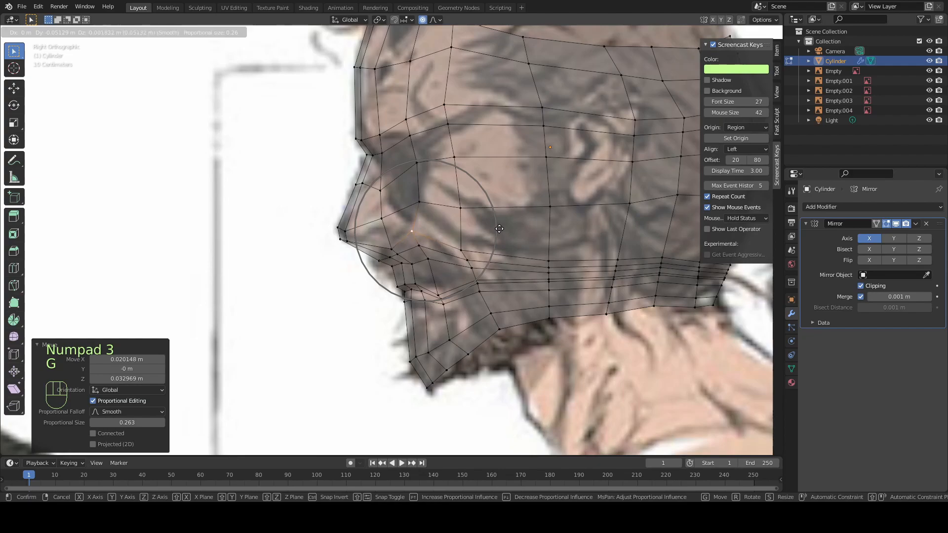
pyautogui.click(499, 239)
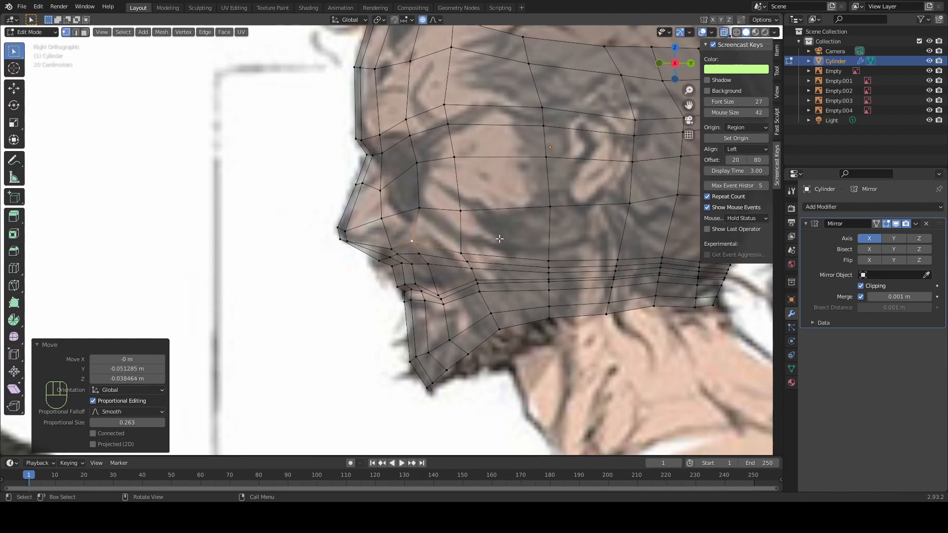
pyautogui.press('g')
pyautogui.click(473, 244)
# Reposition the vertices around the eye socket and brow in side view to match the reference, using proportional editing
pyautogui.scroll(-3, 473, 244)
pyautogui.moveTo(473, 244); pyautogui.dragTo(423, 210, button='middle')
pyautogui.press('KP_3')
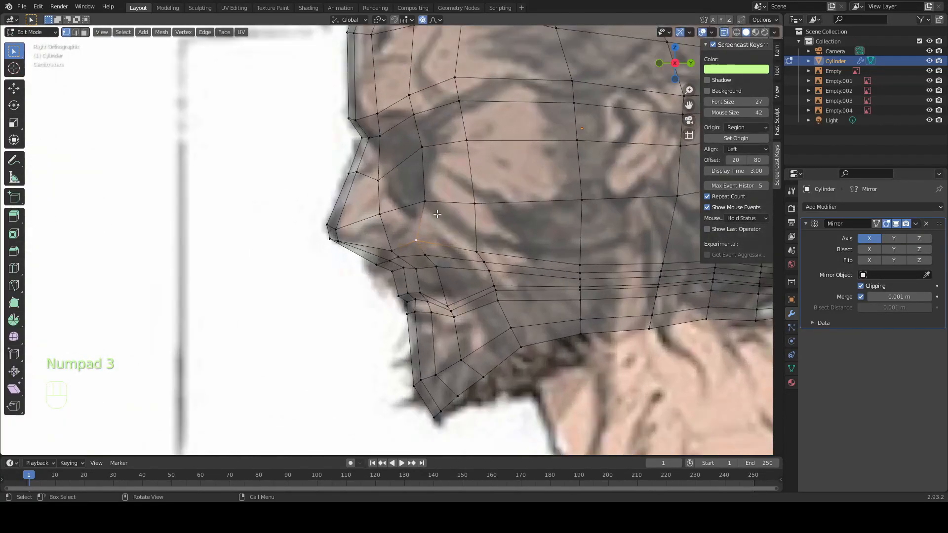
pyautogui.press('g')
pyautogui.click(452, 193)
pyautogui.press('g')
pyautogui.click(410, 91)
pyautogui.press('g')
pyautogui.click(377, 113)
pyautogui.press('g')
pyautogui.click(364, 108)
pyautogui.scroll(-2, 394, 174)
pyautogui.moveTo(396, 176); pyautogui.dragTo(503, 230, button='middle')
pyautogui.press('KP_1')
pyautogui.scroll(2, 503, 231)
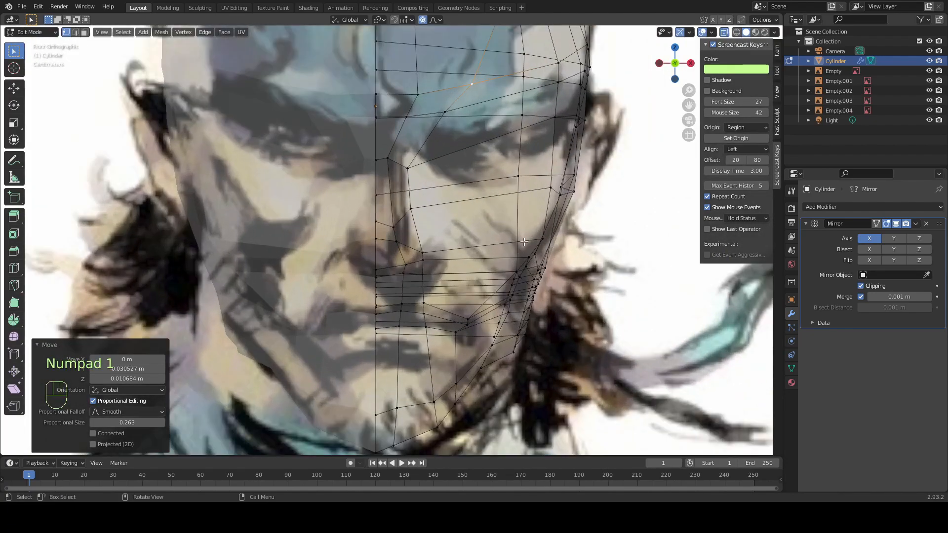
pyautogui.scroll(-2, 466, 257)
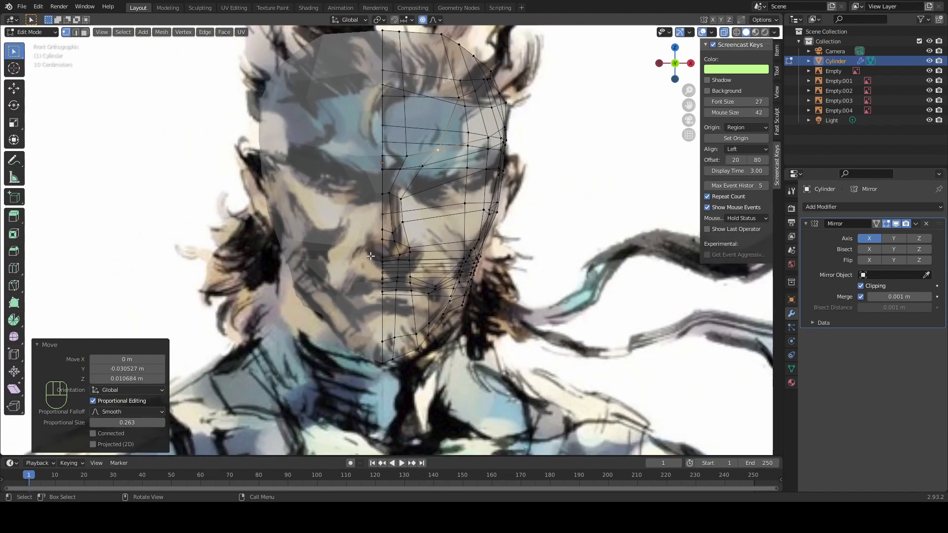
pyautogui.scroll(-1, 371, 256)
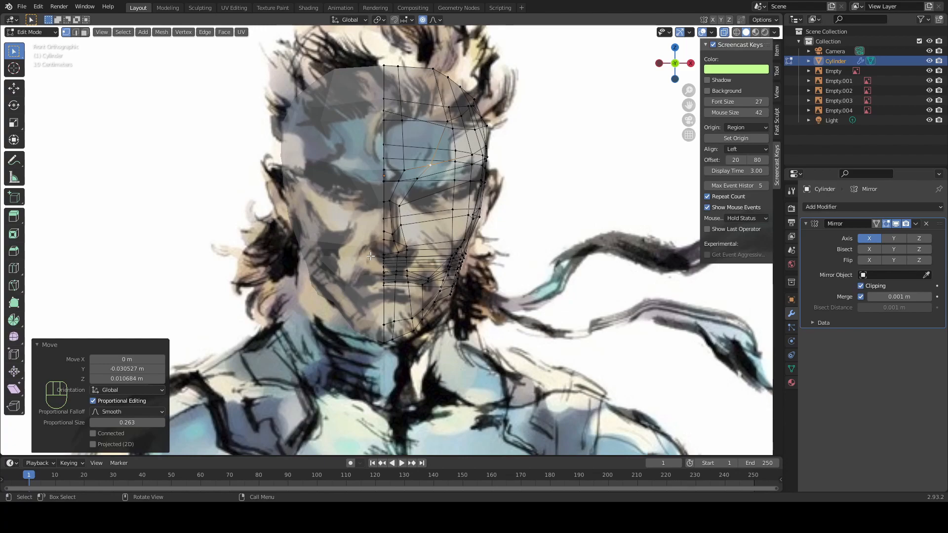
# Shift the vertices below the eye and on the mid-cheek forward in side view, using proportional size 0.164
pyautogui.press('KP_3')
pyautogui.scroll(3, 350, 253)
pyautogui.click(441, 196)
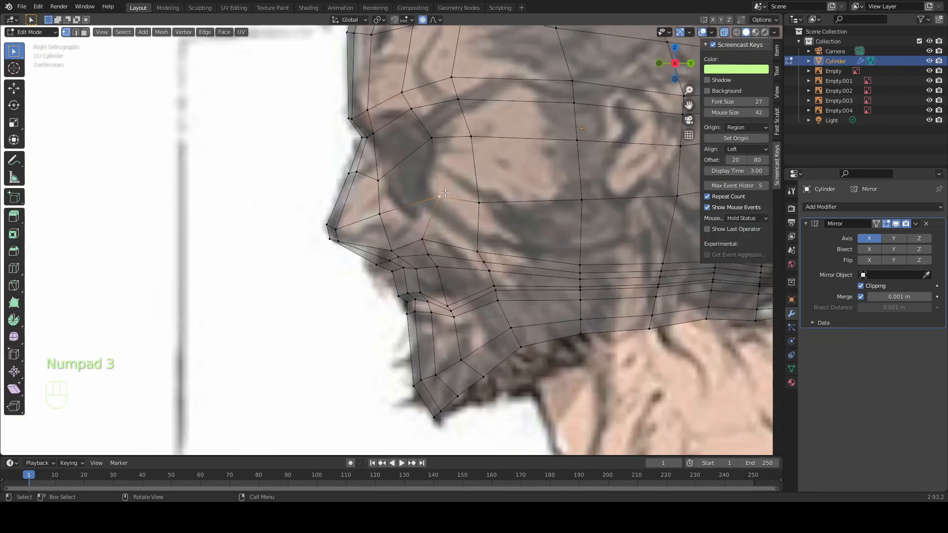
pyautogui.press('g')
pyautogui.click(474, 198)
pyautogui.press('g')
pyautogui.click(455, 198)
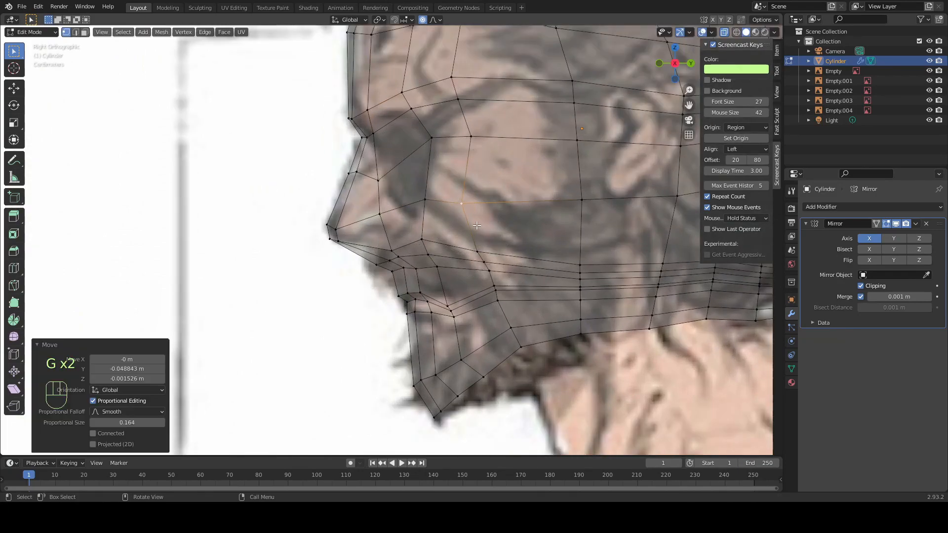
pyautogui.click(476, 245)
pyautogui.press('g')
pyautogui.click(473, 245)
# Move the column of vertices in front of the ear forward, from the temple down to the lower cheek, in side view
pyautogui.click(574, 202)
pyautogui.press('g')
pyautogui.click(555, 201)
pyautogui.click(567, 144)
pyautogui.press('g')
pyautogui.click(563, 124)
pyautogui.click(565, 106)
pyautogui.press('g')
pyautogui.click(551, 105)
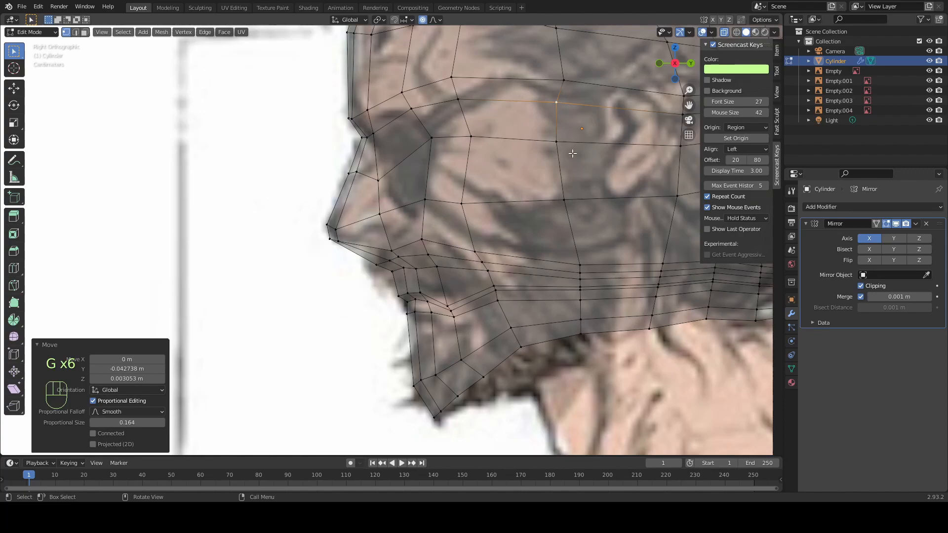
pyautogui.click(582, 266)
pyautogui.press('g')
pyautogui.click(567, 264)
# Pull the cheek vertices beside the nose inward in front view and fine-tune the inner one with proportional size 0.12
pyautogui.moveTo(365, 248); pyautogui.dragTo(501, 256, button='middle')
pyautogui.press('KP_1')
pyautogui.press('KP_1')
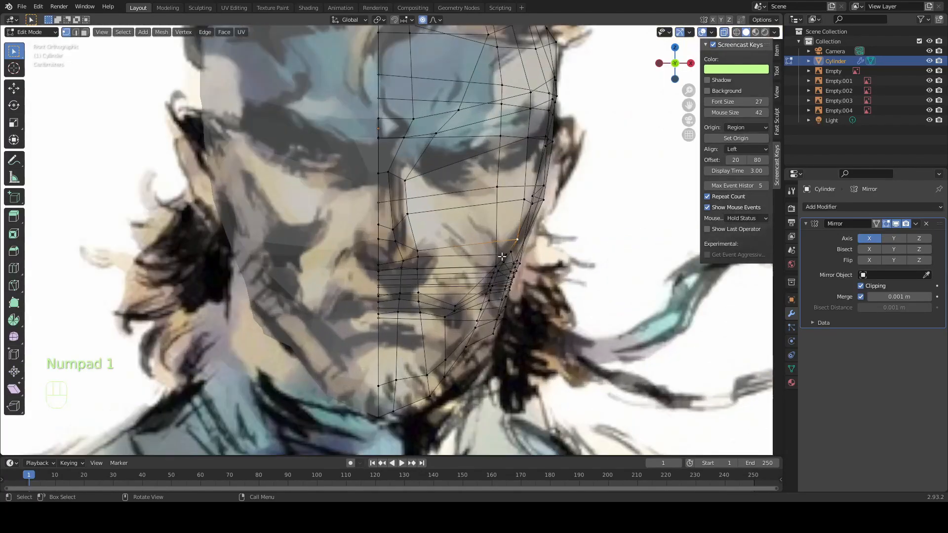
pyautogui.press('g')
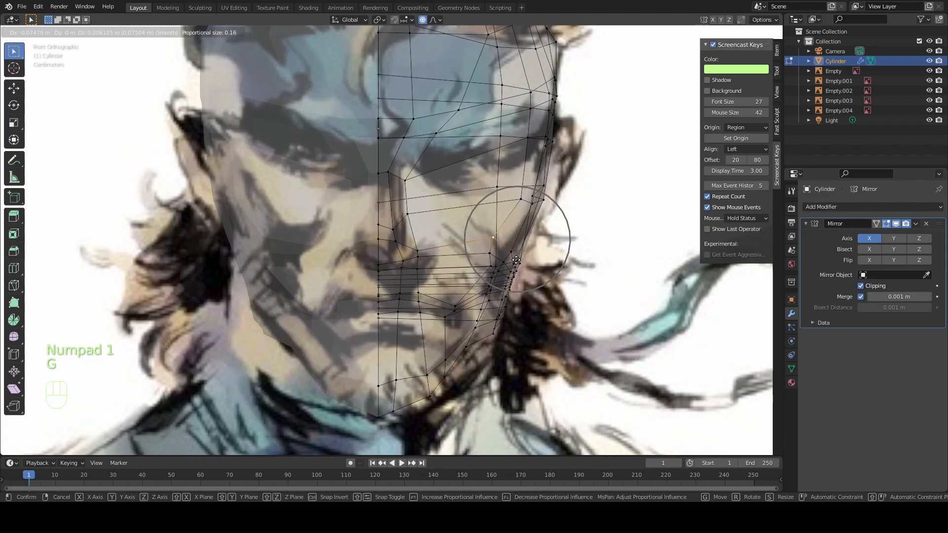
pyautogui.click(511, 262)
pyautogui.press('g')
pyautogui.click(466, 271)
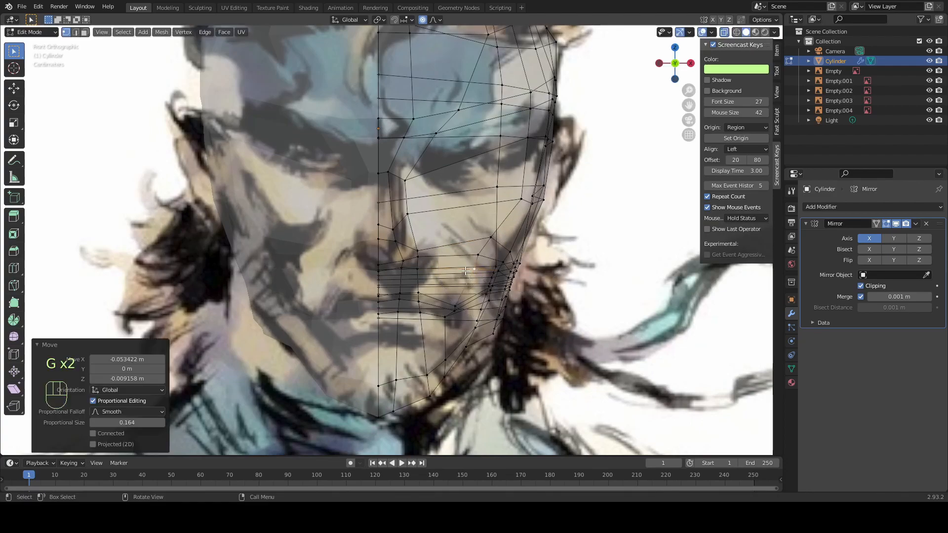
pyautogui.press('g')
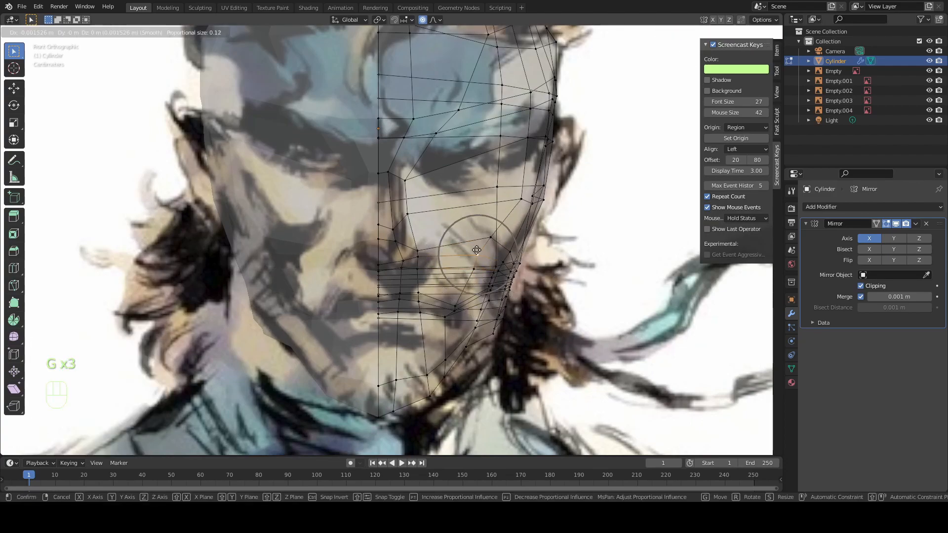
pyautogui.click(482, 251)
# Move the selected vertex on the upper back of the head about 0.013 m along X and 0.01 m along negative Y
pyautogui.moveTo(520, 194); pyautogui.dragTo(484, 191, button='middle')
pyautogui.press('g')
pyautogui.click(499, 176)
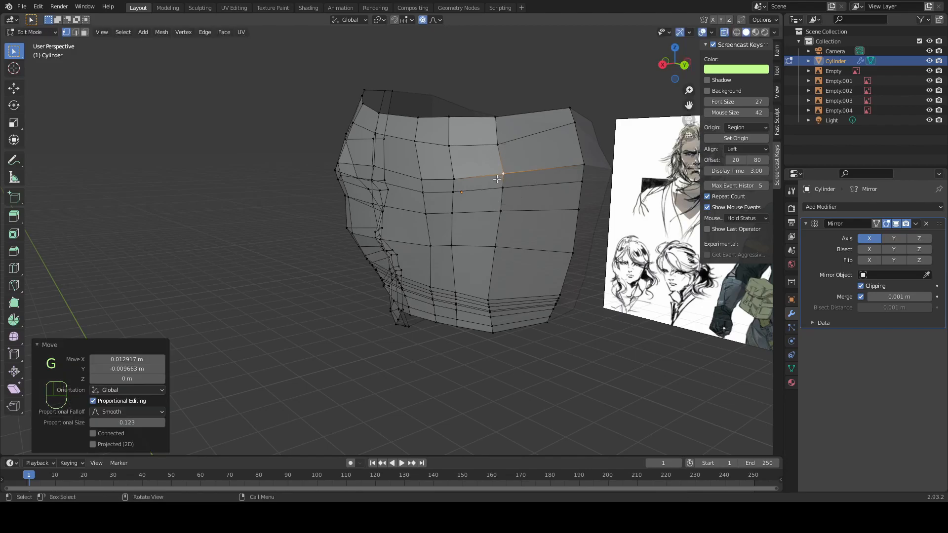
# Inset the two large faces covering the eye area by about 0.057 m, working in face selection and front view
pyautogui.press('KP_1')
pyautogui.moveTo(503, 215); pyautogui.dragTo(427, 250, button='middle')
pyautogui.press('KP_1')
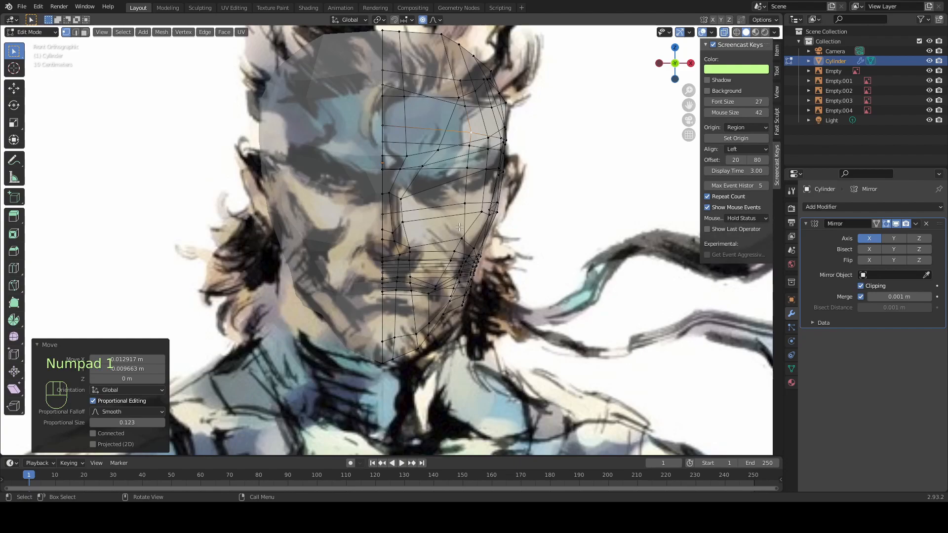
pyautogui.scroll(2, 381, 140)
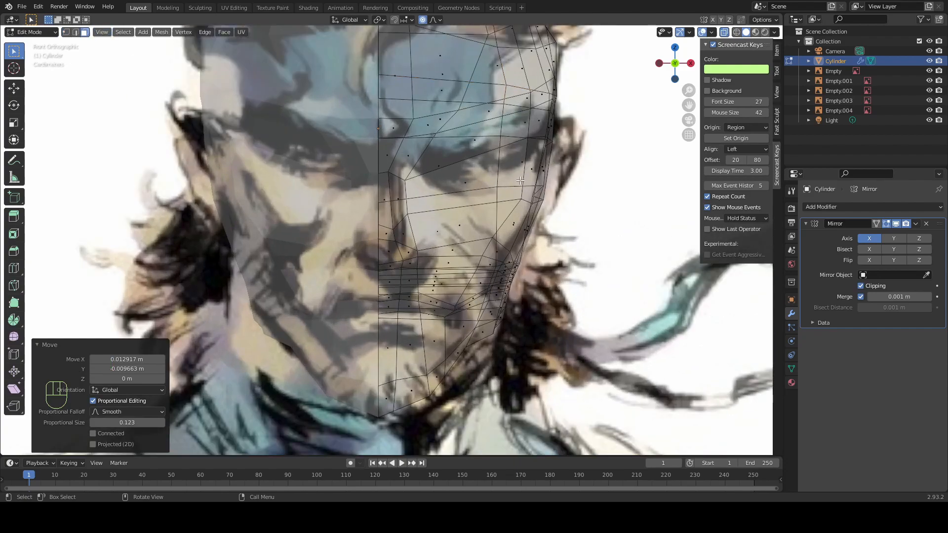
pyautogui.hotkey('alt', 'z')
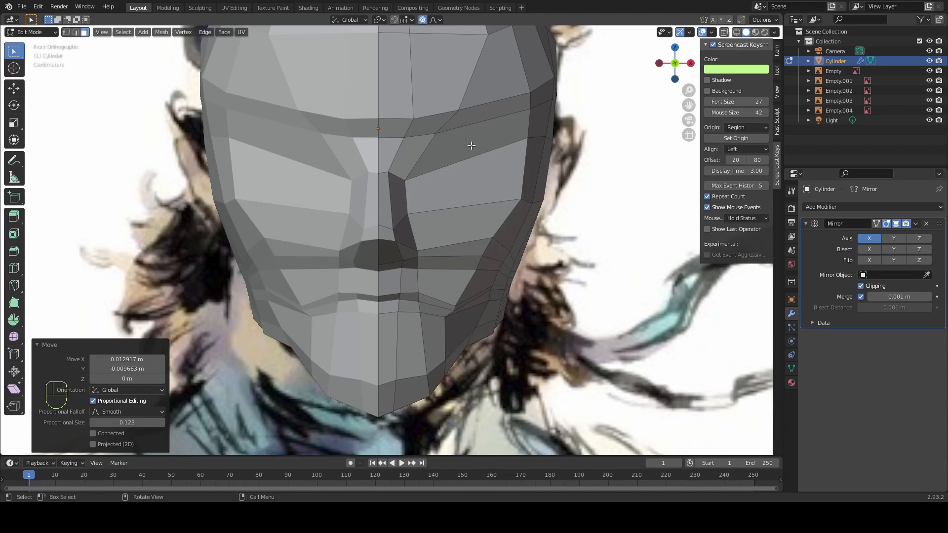
pyautogui.moveTo(471, 145); pyautogui.dragTo(426, 188, button='middle')
pyautogui.click(440, 156)
pyautogui.keyDown('shift'); pyautogui.click(437, 188); pyautogui.keyUp('shift')
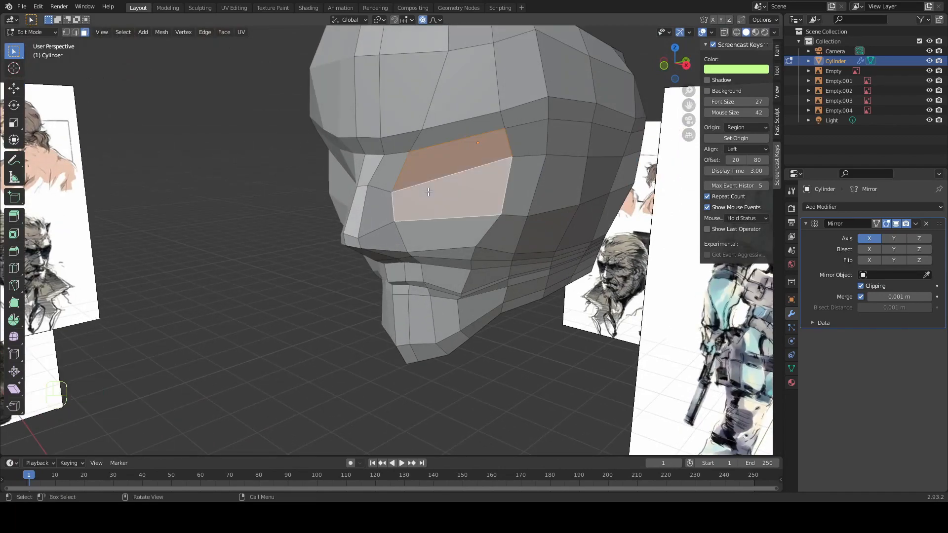
pyautogui.press('KP_1')
pyautogui.scroll(5, 494, 197)
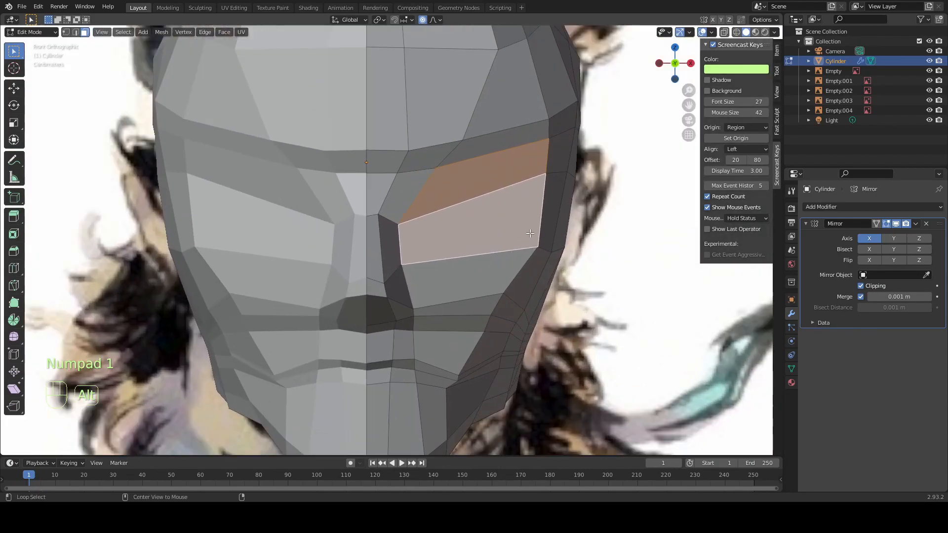
pyautogui.hotkey('alt', 'z')
pyautogui.scroll(-3, 576, 201)
pyautogui.hotkey('alt', 'z')
pyautogui.moveTo(576, 201); pyautogui.dragTo(406, 225, button='middle')
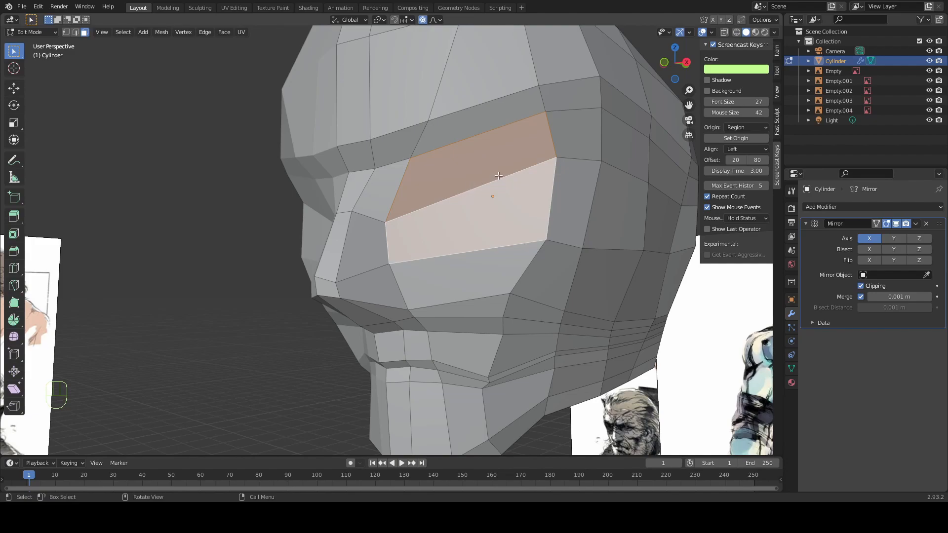
pyautogui.moveTo(537, 141); pyautogui.dragTo(485, 213, button='middle')
pyautogui.press('KP_1')
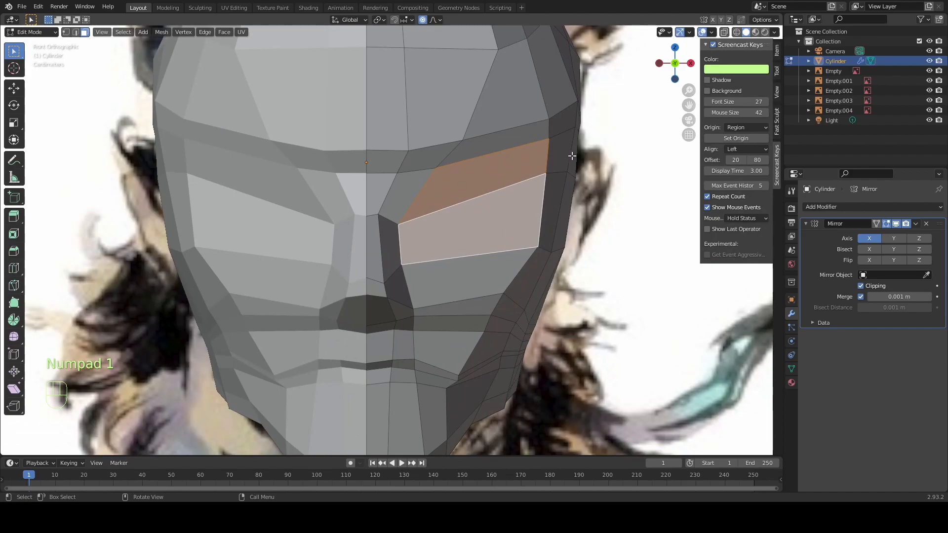
pyautogui.press('i')
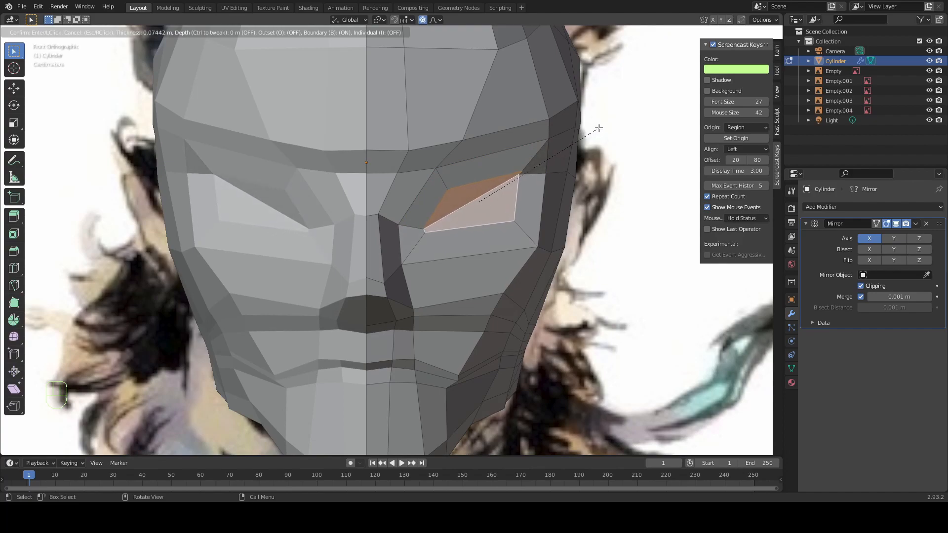
pyautogui.click(582, 129)
pyautogui.press('s')
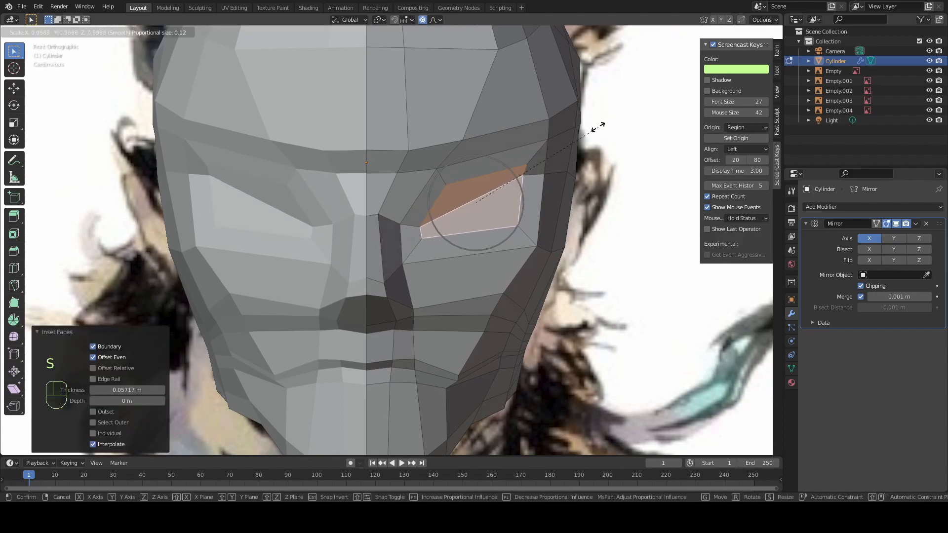
pyautogui.rightClick(544, 113)
pyautogui.hotkey('ctrl', 'z')
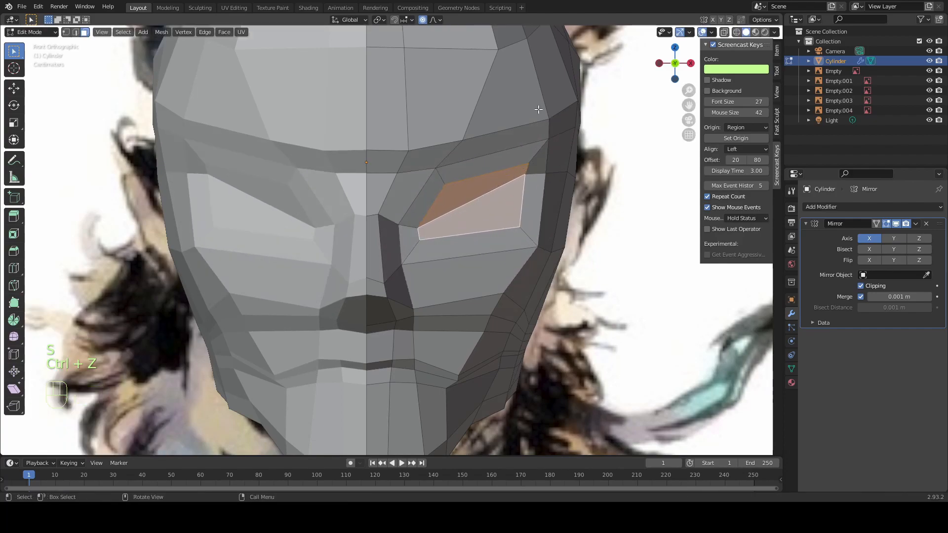
# Scale the inset eye faces to 0.676 without proportional editing, fit them over the drawn eye and leave mesh editing
pyautogui.press('s')
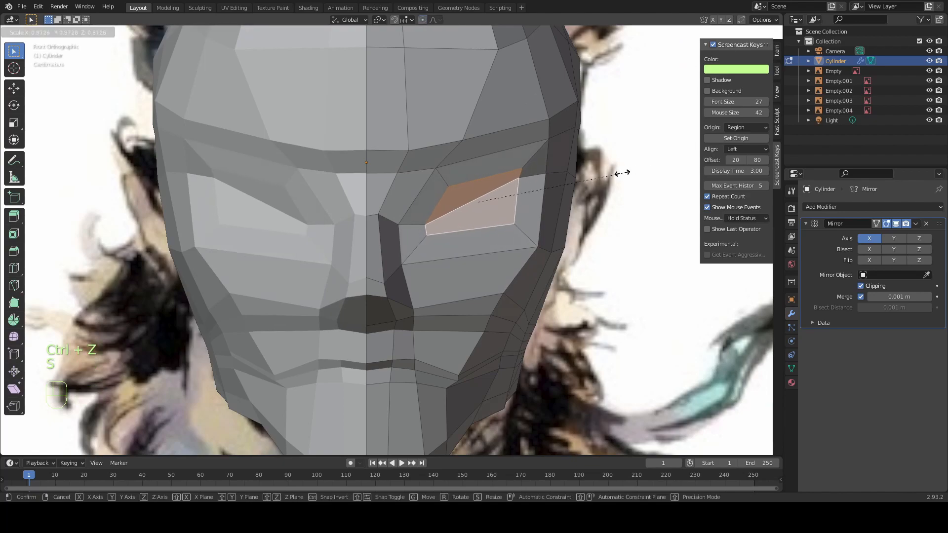
pyautogui.click(590, 181)
pyautogui.hotkey('alt', 'z')
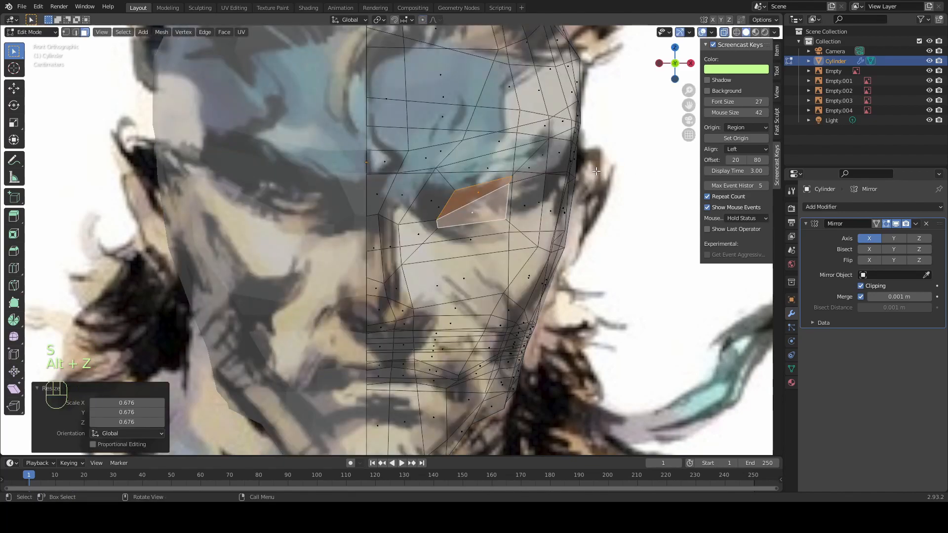
pyautogui.press('g')
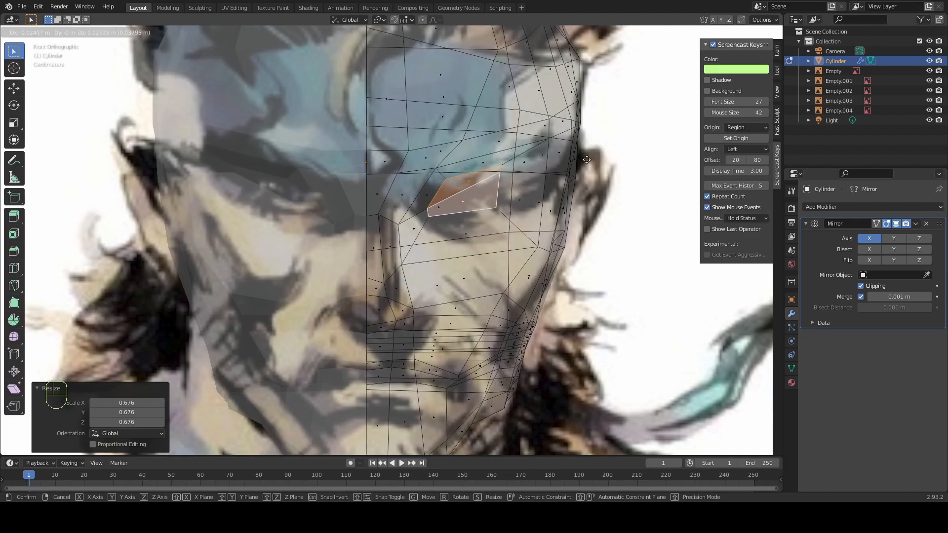
pyautogui.click(592, 164)
pyautogui.click(46, 32)
pyautogui.click(49, 39)
pyautogui.click(171, 158)
pyautogui.keyDown('ctrl'); pyautogui.moveTo(170, 158); pyautogui.dragTo(438, 195, button='middle'); pyautogui.keyUp('ctrl')
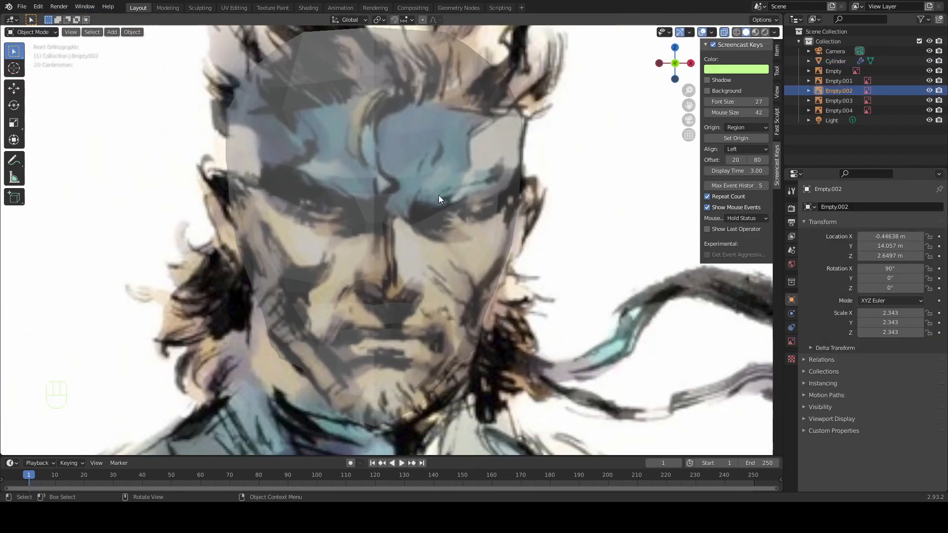
pyautogui.hotkey('ctrl', 'm')
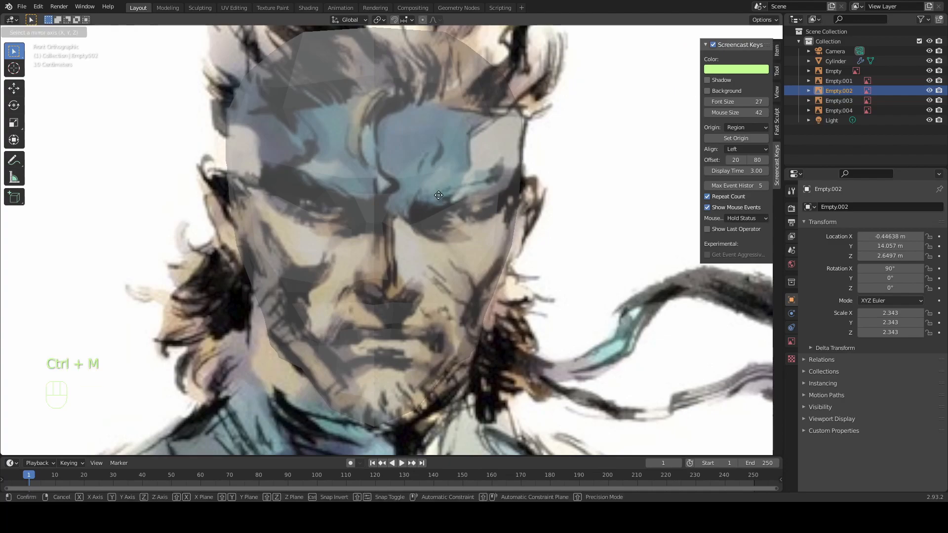
pyautogui.press('x')
pyautogui.press('x')
pyautogui.press('x')
pyautogui.click(619, 217)
pyautogui.keyDown('ctrl'); pyautogui.moveTo(619, 218); pyautogui.dragTo(610, 220, button='middle'); pyautogui.keyUp('ctrl')
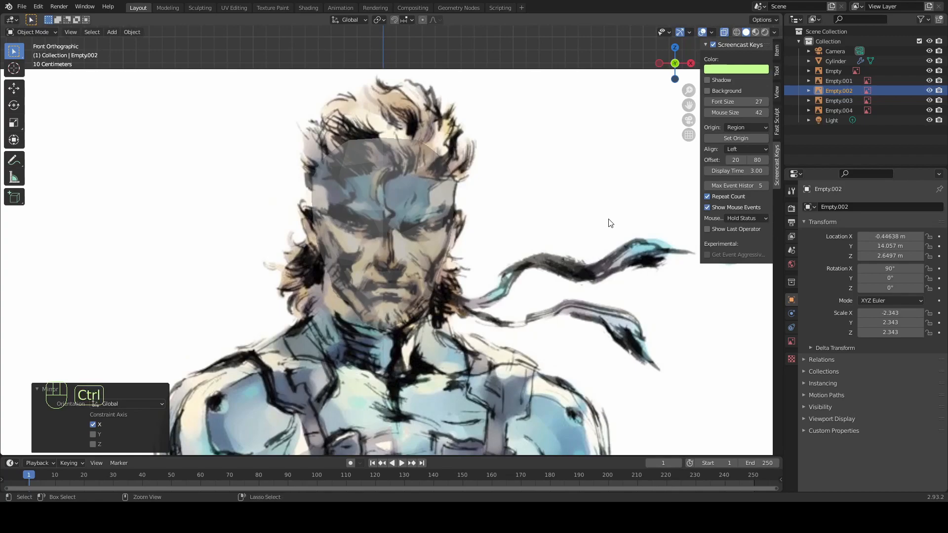
pyautogui.hotkey('ctrl', 'm')
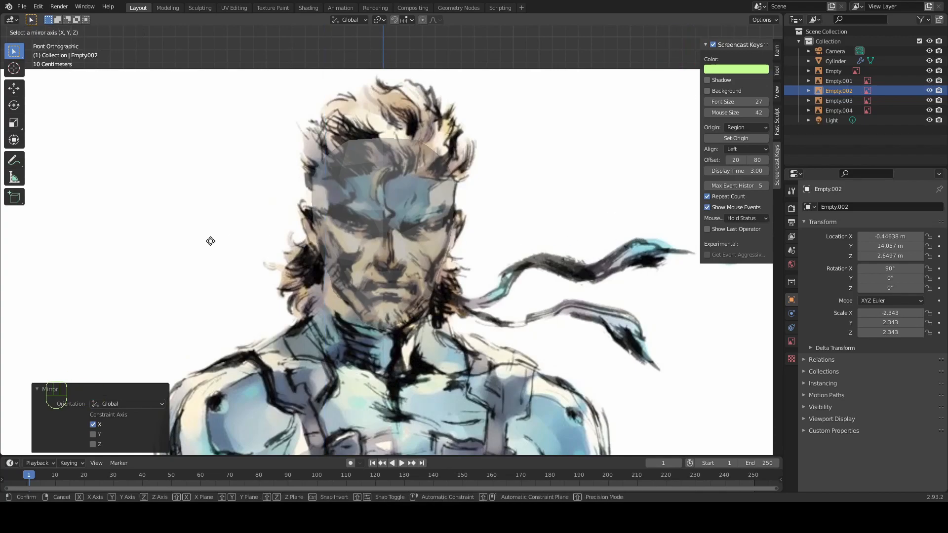
pyautogui.rightClick(115, 266)
pyautogui.scroll(-5, 223, 272)
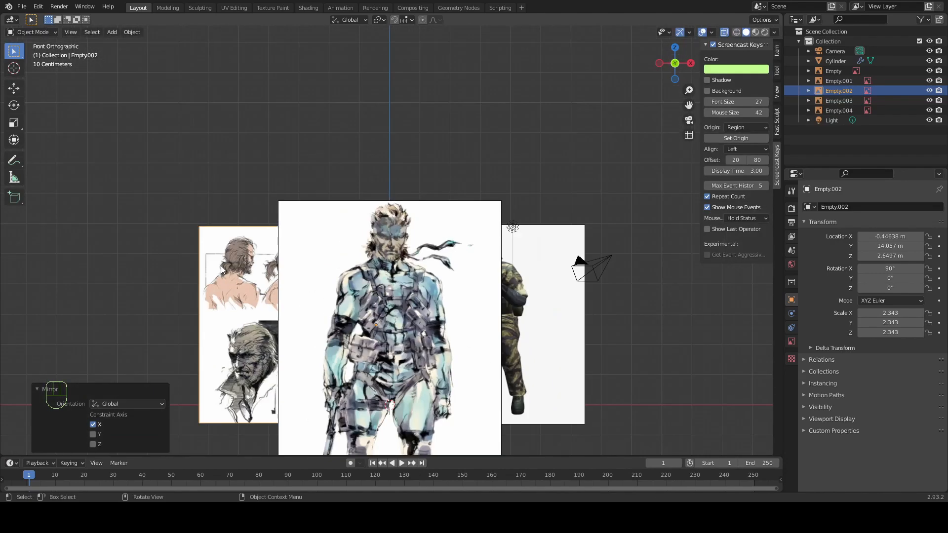
pyautogui.hotkey('ctrl', 'm')
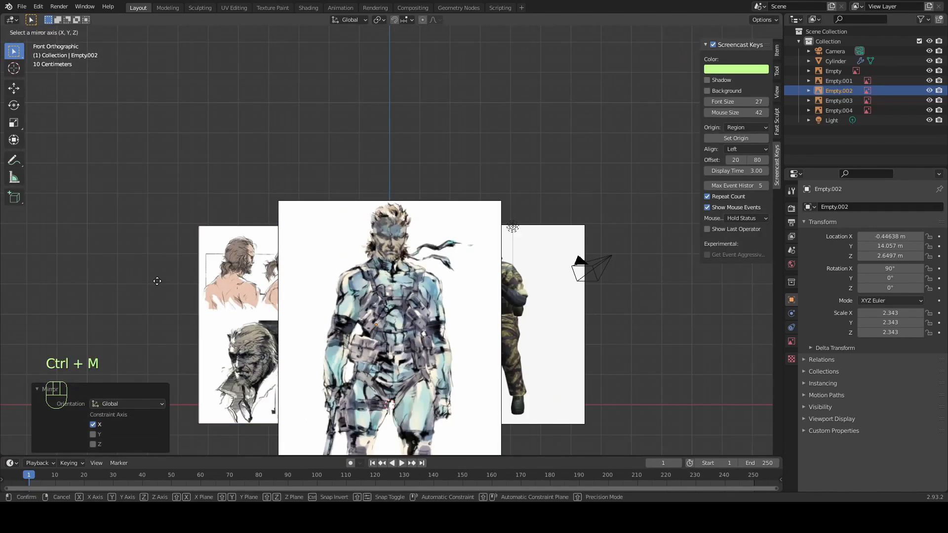
pyautogui.click(142, 282)
pyautogui.hotkey('ctrl', 'z')
# Mirror the full-body front reference image, Empty.003, along the X axis
pyautogui.click(345, 271)
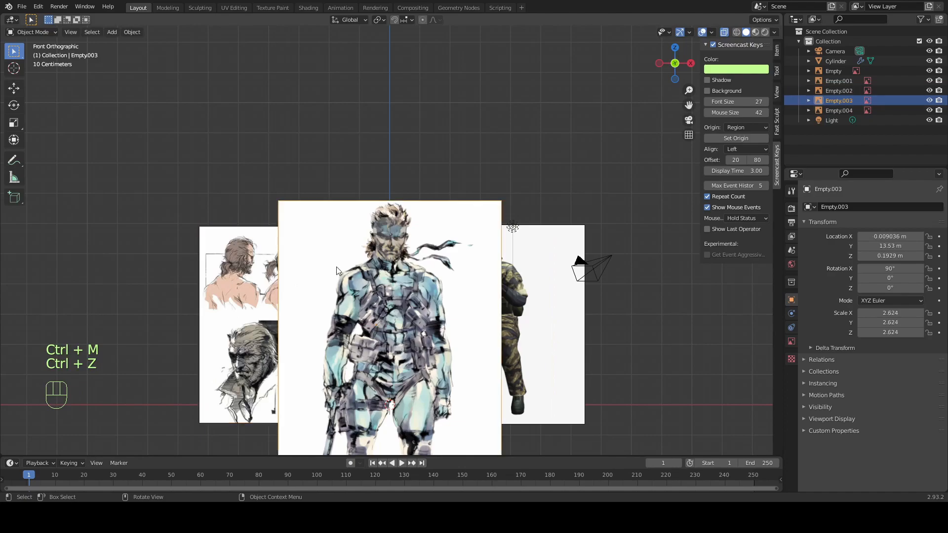
pyautogui.hotkey('ctrl', 'm')
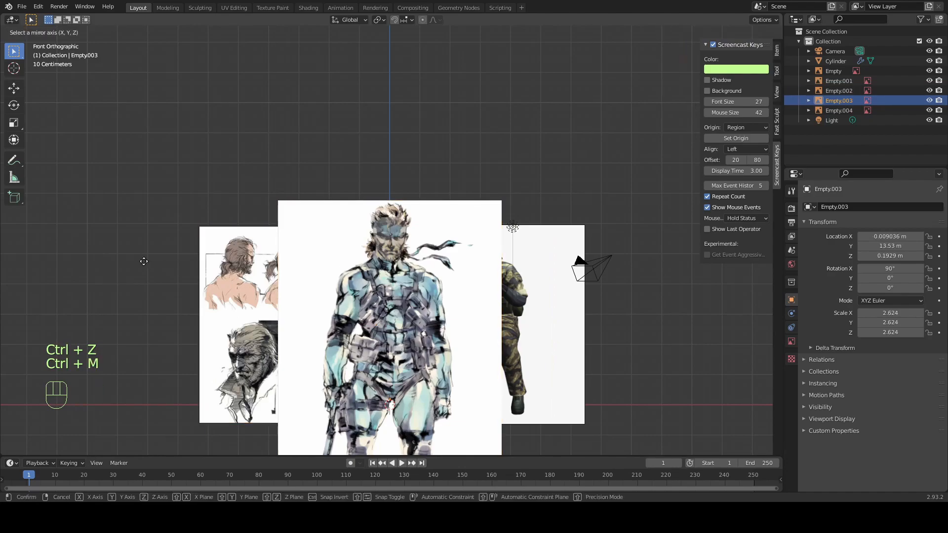
pyautogui.press('x')
pyautogui.click(115, 267)
pyautogui.scroll(6, 409, 268)
pyautogui.scroll(6, 409, 269)
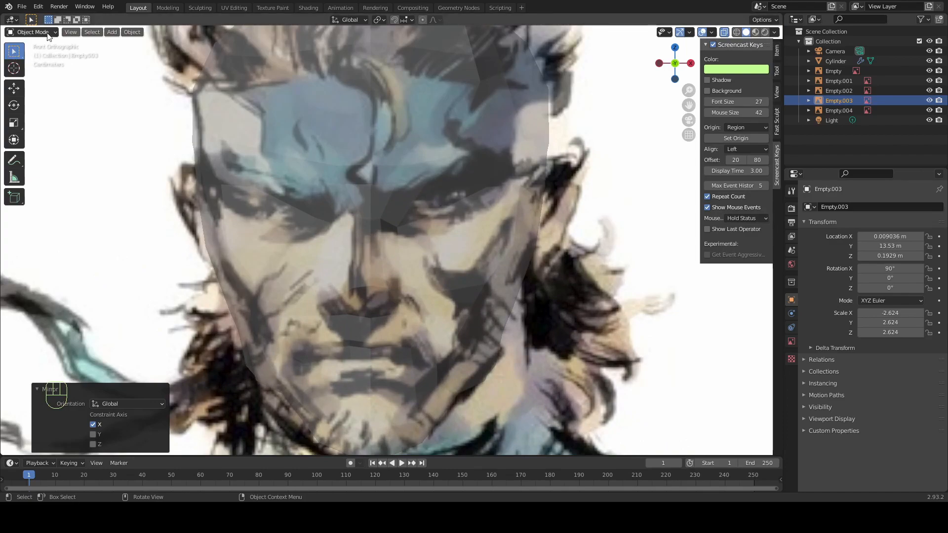
# Return to editing the head mesh and shrink the two inset eye faces, placing them on the mirrored reference's eye
pyautogui.click(266, 150)
pyautogui.click(25, 30)
pyautogui.click(28, 58)
pyautogui.scroll(4, 543, 177)
pyautogui.press('g')
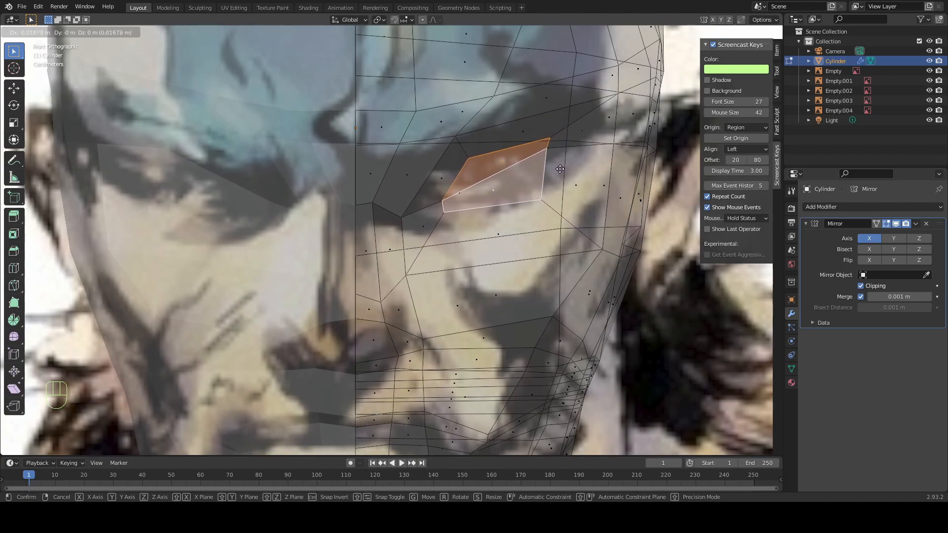
pyautogui.click(567, 158)
pyautogui.press('s')
pyautogui.press('g')
pyautogui.press('s')
pyautogui.click(566, 157)
pyautogui.press('g')
pyautogui.click(543, 160)
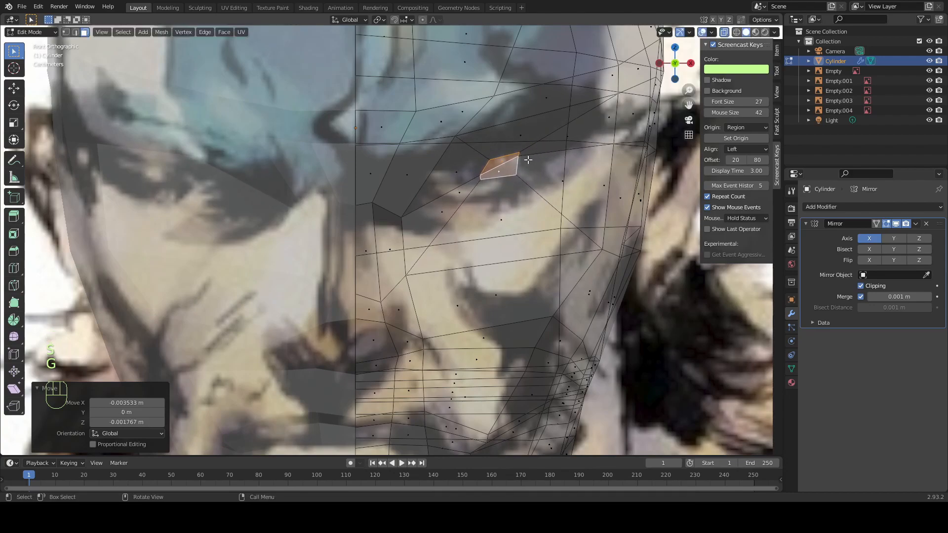
# Move the outer-corner and upper-lid vertices of the eye faces individually to follow the upper edge of the drawn eye
pyautogui.click(65, 32)
pyautogui.click(518, 155)
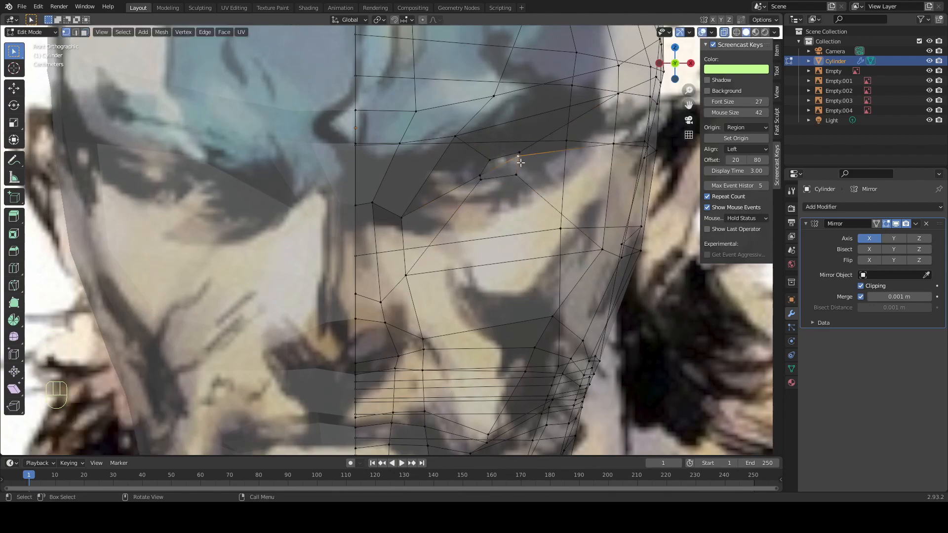
pyautogui.press('g')
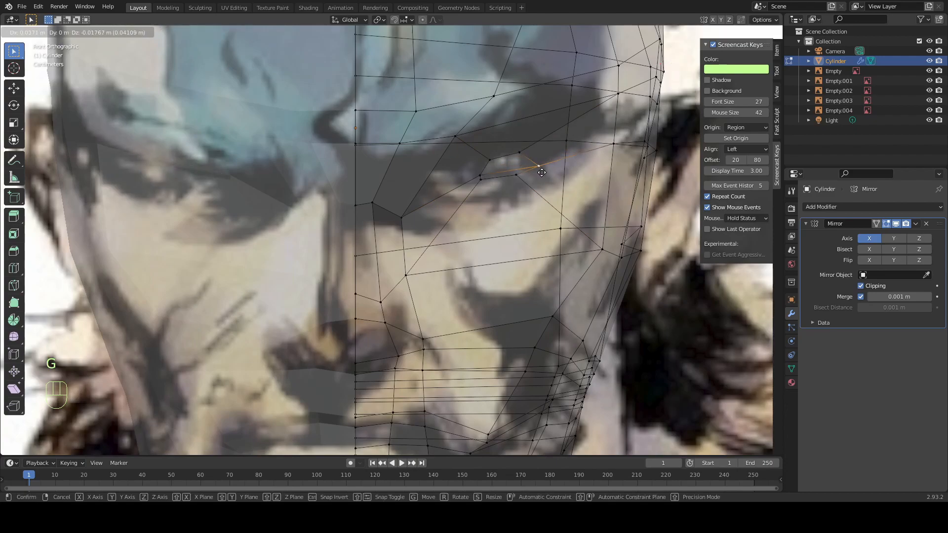
pyautogui.click(537, 168)
pyautogui.press('g')
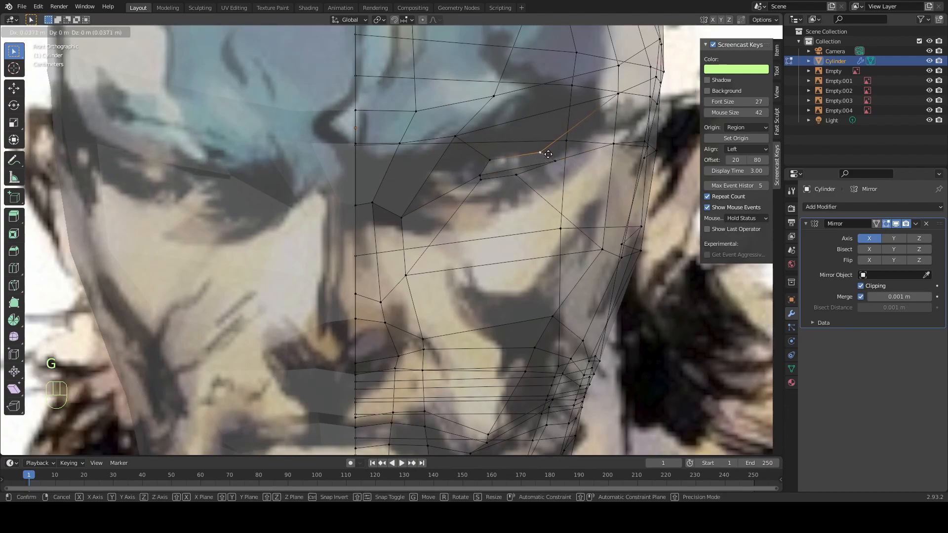
pyautogui.click(502, 161)
pyautogui.click(487, 160)
pyautogui.press('g')
pyautogui.click(481, 158)
# Spread the inner-corner vertex and the two lower-lid vertices to match the lower outline of the drawn eye
pyautogui.click(481, 175)
pyautogui.press('g')
pyautogui.click(467, 175)
pyautogui.click(480, 179)
pyautogui.press('g')
pyautogui.click(475, 187)
pyautogui.click(516, 175)
pyautogui.press('g')
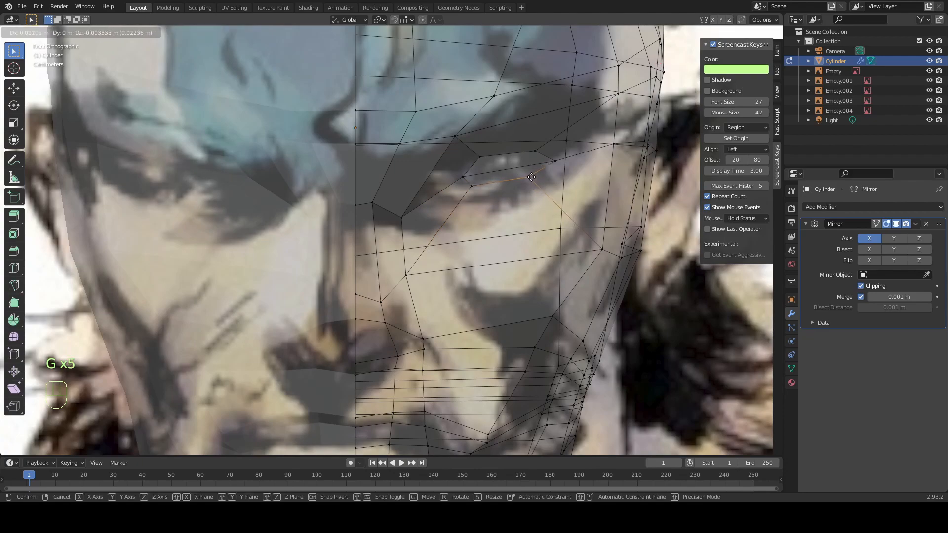
pyautogui.click(531, 176)
# Fine-tune the outer corner, inner upper lid and inner lower lid vertices, shifting the last about 0.01 m along X
pyautogui.click(562, 161)
pyautogui.press('g')
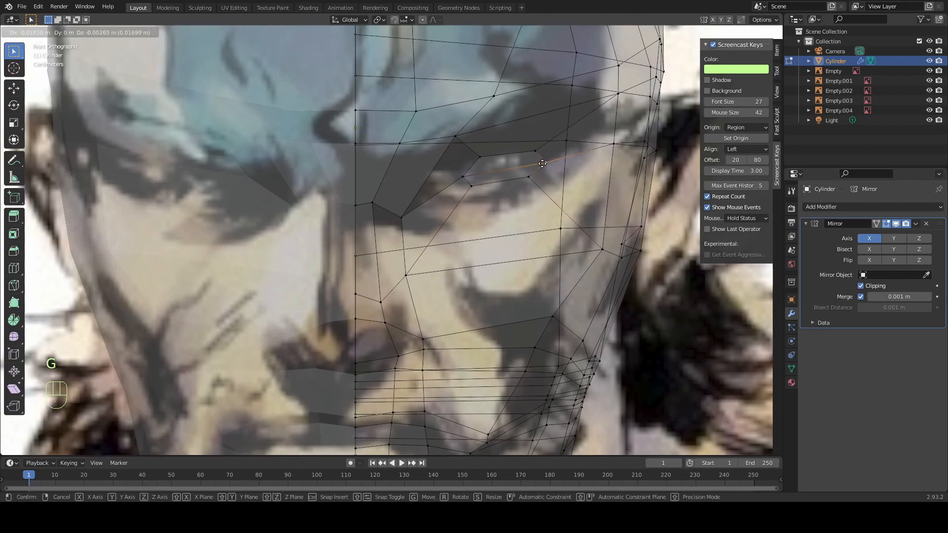
pyautogui.click(542, 164)
pyautogui.click(483, 156)
pyautogui.press('g')
pyautogui.click(477, 172)
pyautogui.click(478, 186)
pyautogui.press('g')
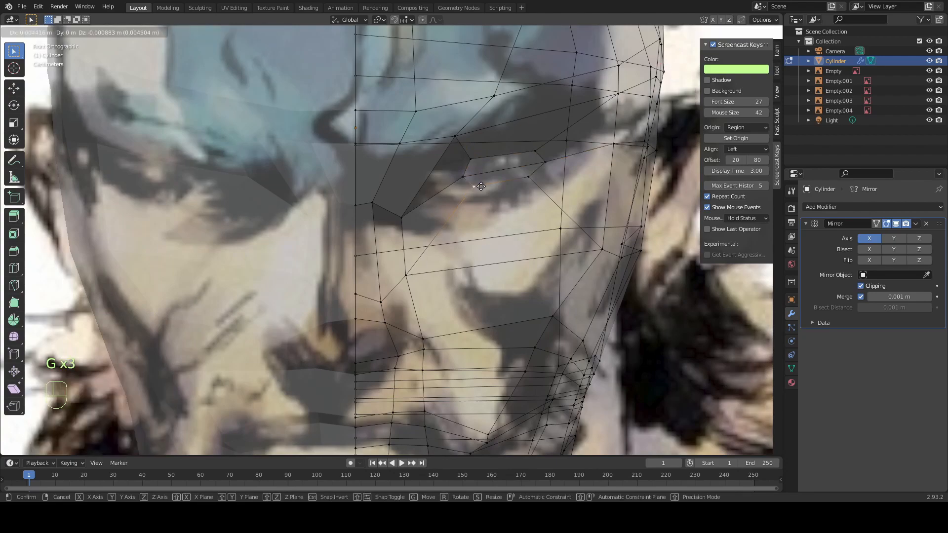
pyautogui.click(461, 189)
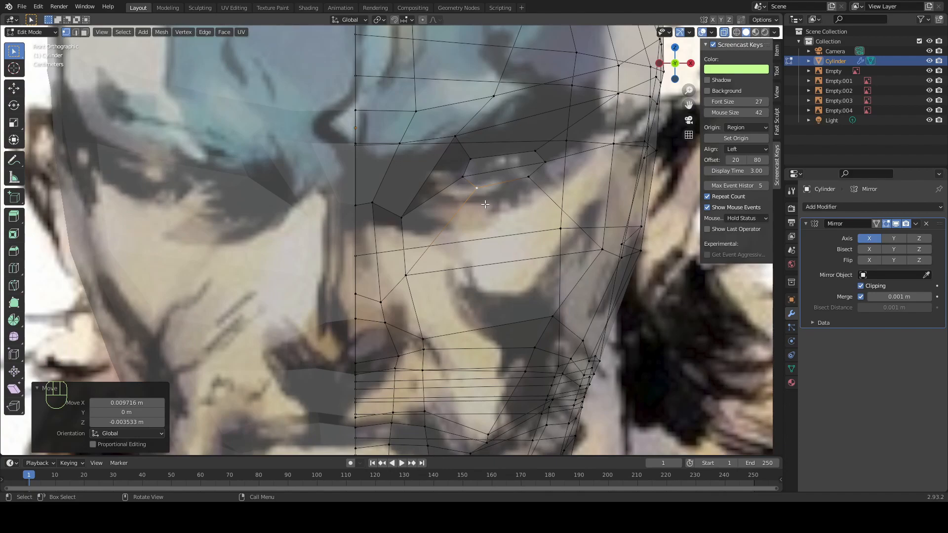
# Delete the two small inset faces to open the eye hole
pyautogui.scroll(1, 537, 156)
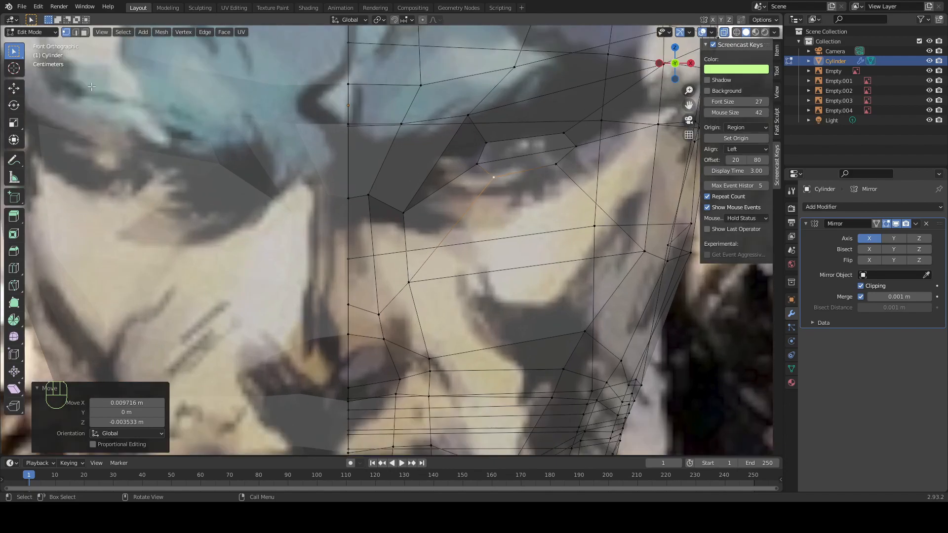
pyautogui.scroll(-3, 425, 212)
pyautogui.moveTo(429, 216); pyautogui.dragTo(318, 211, button='middle')
pyautogui.click(85, 33)
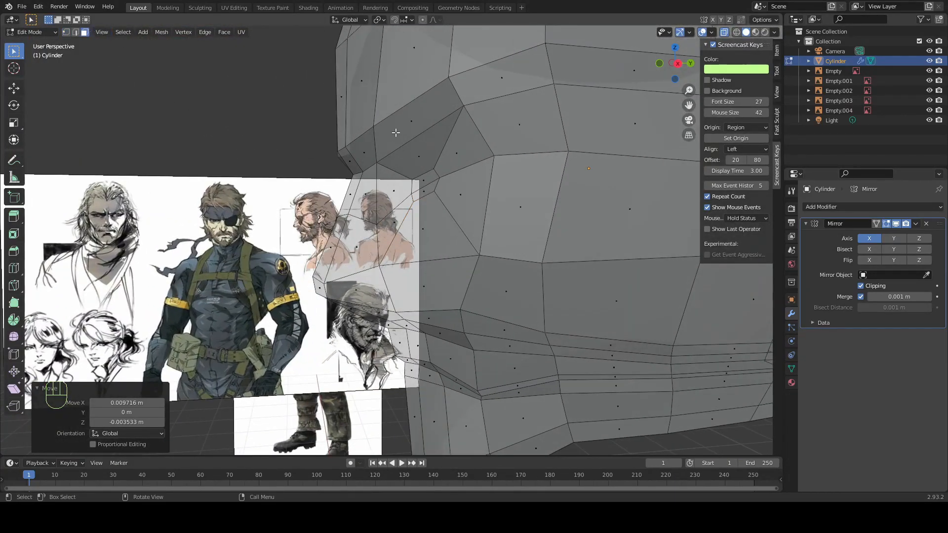
pyautogui.click(429, 173)
pyautogui.press('x')
pyautogui.click(423, 216)
# Nudge the lower-lid edge of the eye hole about 0.002 m down in the side view and enable proportional editing
pyautogui.moveTo(414, 197)
pyautogui.mouseDown(button='middle')
pyautogui.moveTo(436, 186)
pyautogui.moveTo(413, 198)
pyautogui.mouseUp(button='middle')
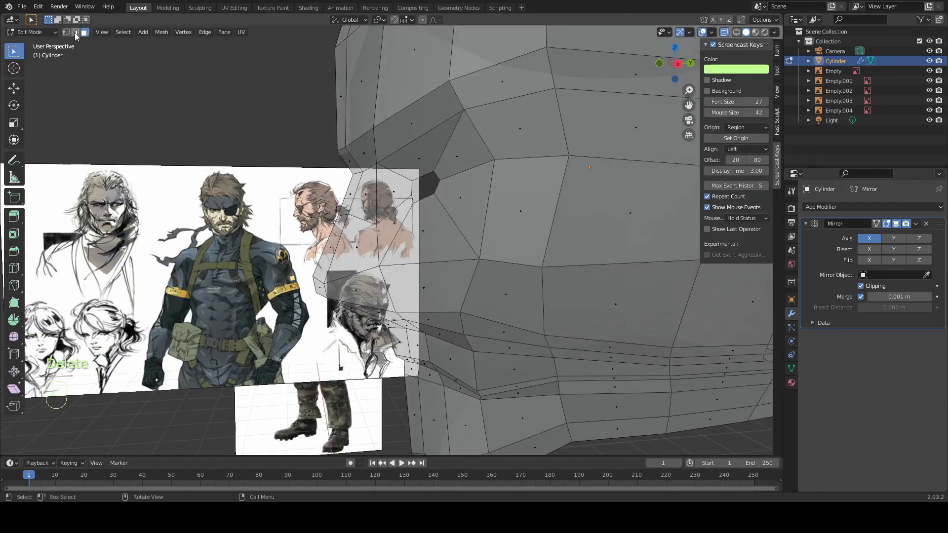
pyautogui.keyDown('shift'); pyautogui.click(425, 194); pyautogui.keyUp('shift')
pyautogui.press('KP_3')
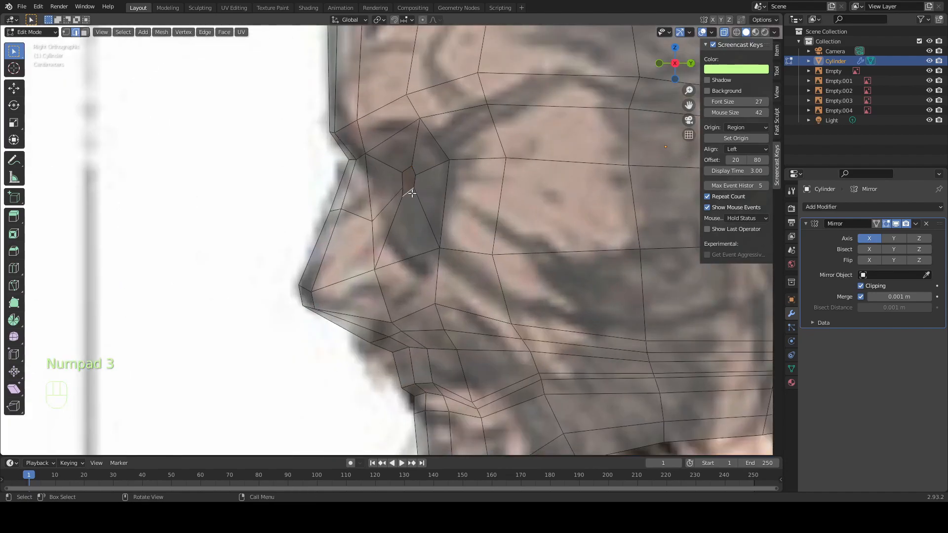
pyautogui.press('g')
pyautogui.click(413, 186)
pyautogui.click(423, 20)
pyautogui.press('g')
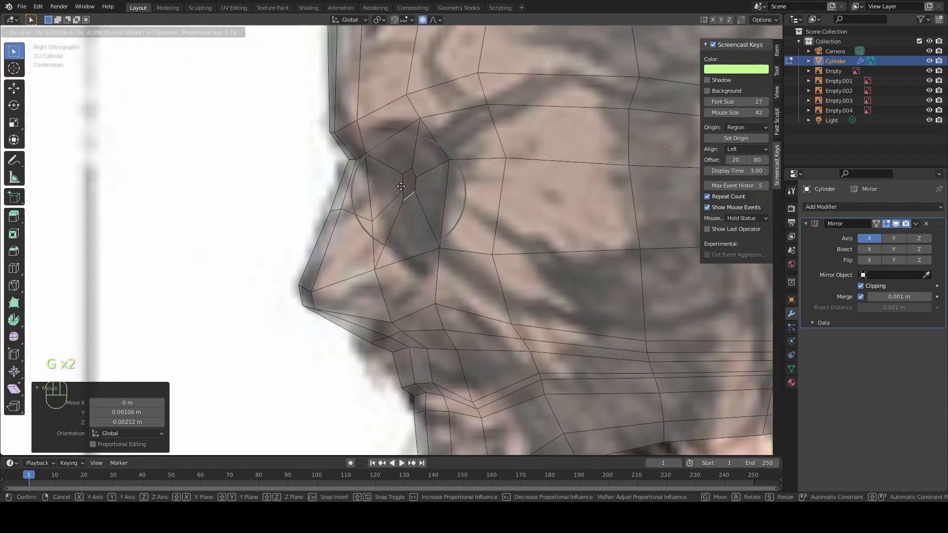
pyautogui.scroll(2, 401, 187)
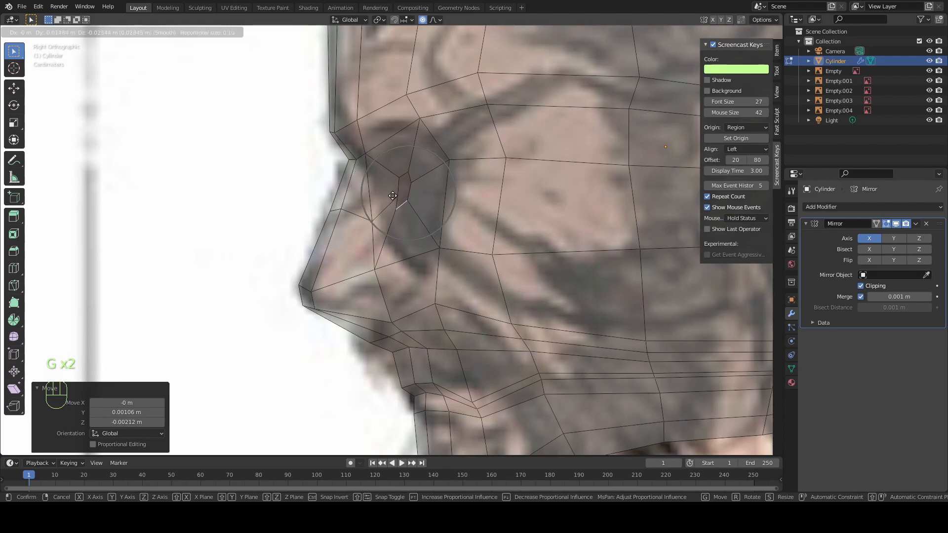
pyautogui.click(418, 201)
pyautogui.hotkey('ctrl', 'z')
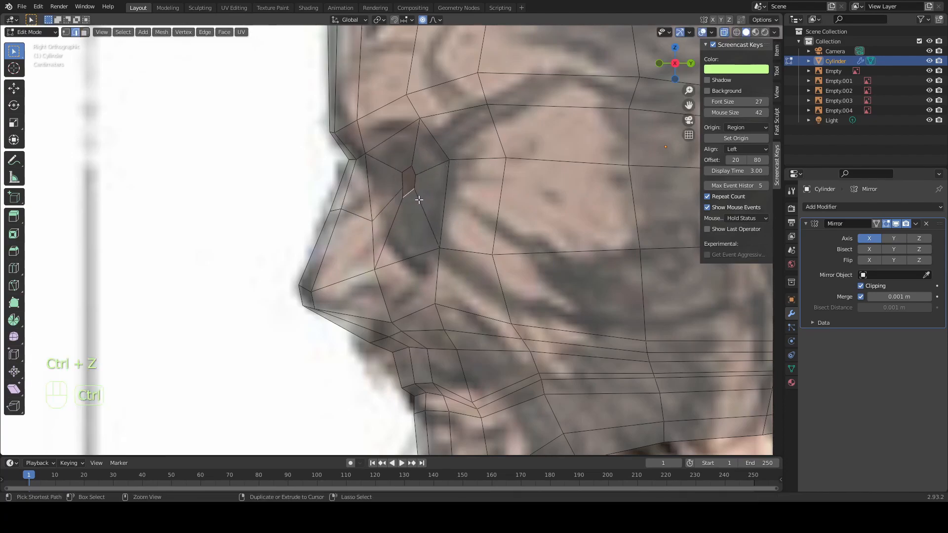
# Lower the lower-lid edge in side view, and shift the upper-lid edge about -0.016 m along Y and -0.012 m along Z
pyautogui.press('g')
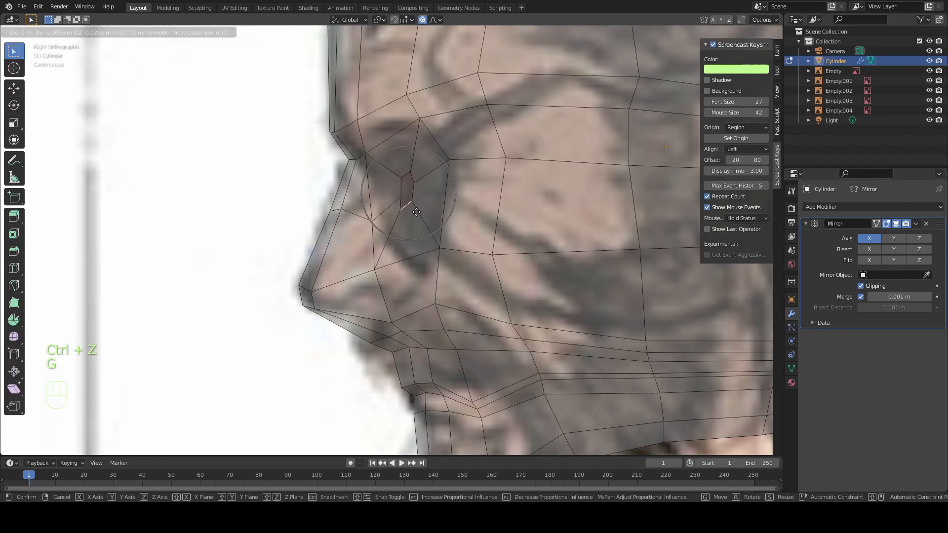
pyautogui.click(416, 212)
pyautogui.click(407, 169)
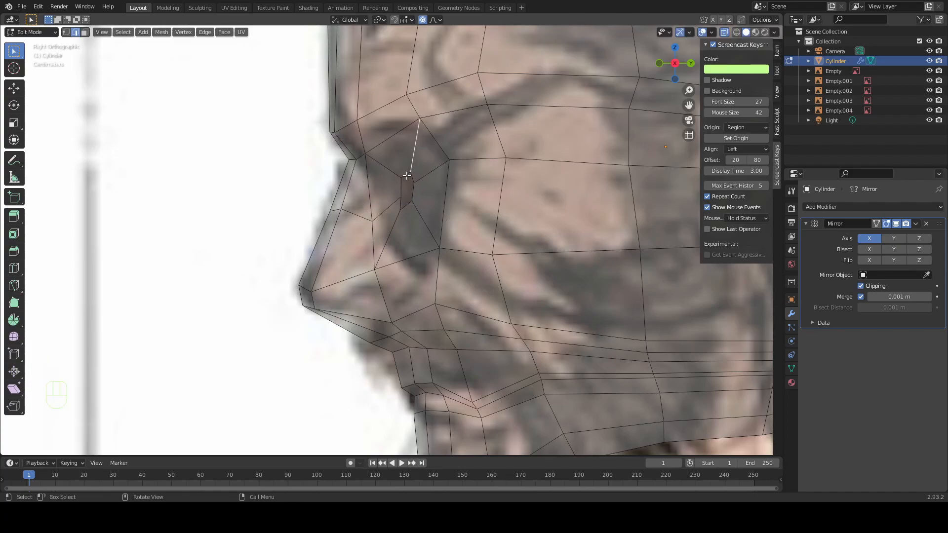
pyautogui.press('g')
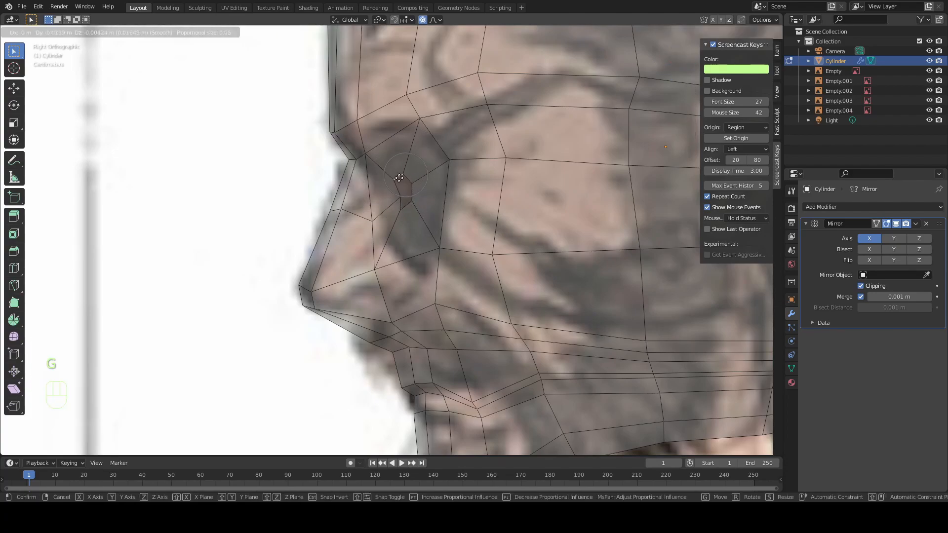
pyautogui.click(399, 181)
# Move and rotate the upper-lid edge in the front view to follow the upper line of the drawn eye
pyautogui.press('KP_1')
pyautogui.press('g')
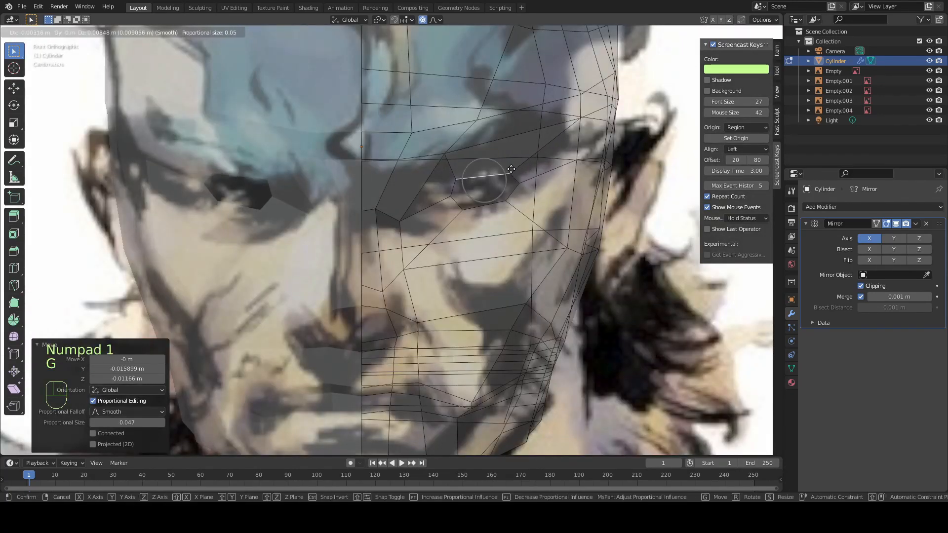
pyautogui.click(512, 168)
pyautogui.press('r')
pyautogui.click(516, 167)
pyautogui.press('g')
pyautogui.click(517, 167)
# Raise the eye hole's lower outer-corner edge about 0.01 m and shift the lower-lid edge about -0.003 m along X and 0.004 m along Z
pyautogui.click(494, 198)
pyautogui.click(516, 191)
pyautogui.press('g')
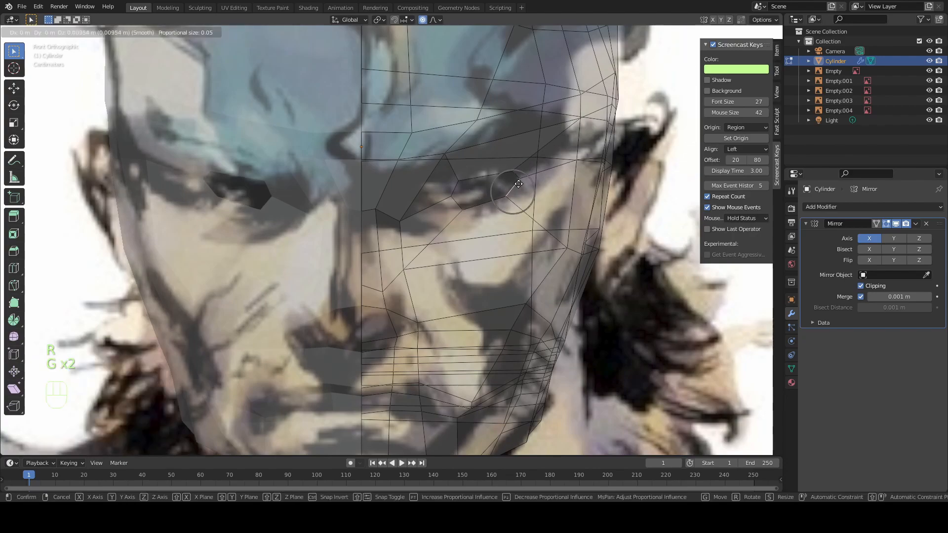
pyautogui.click(521, 182)
pyautogui.click(496, 200)
pyautogui.press('g')
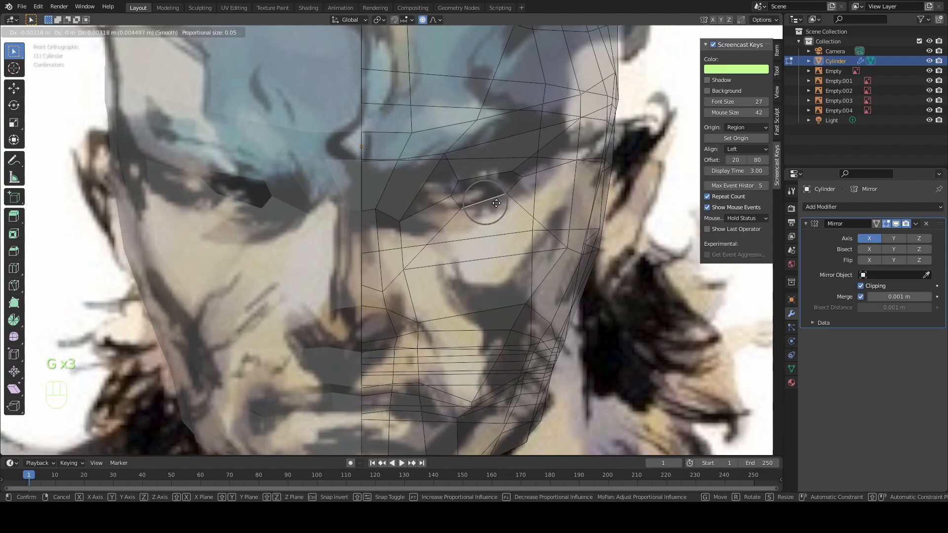
pyautogui.click(496, 202)
pyautogui.scroll(-6, 495, 202)
pyautogui.moveTo(469, 193); pyautogui.dragTo(617, 217, button='middle')
pyautogui.press('KP_1')
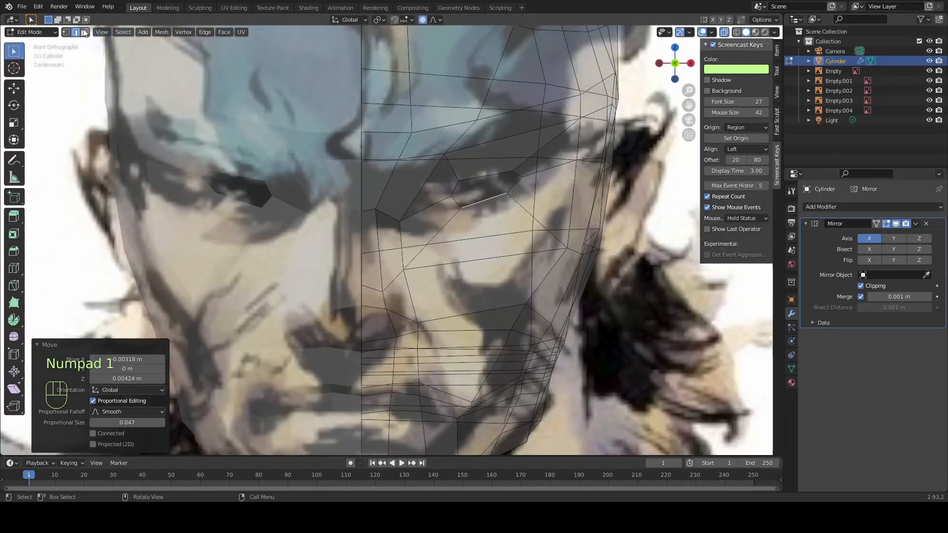
# Turn off X-ray and try to inset the ring of faces surrounding the eye hole
pyautogui.click(85, 32)
pyautogui.scroll(1, 539, 181)
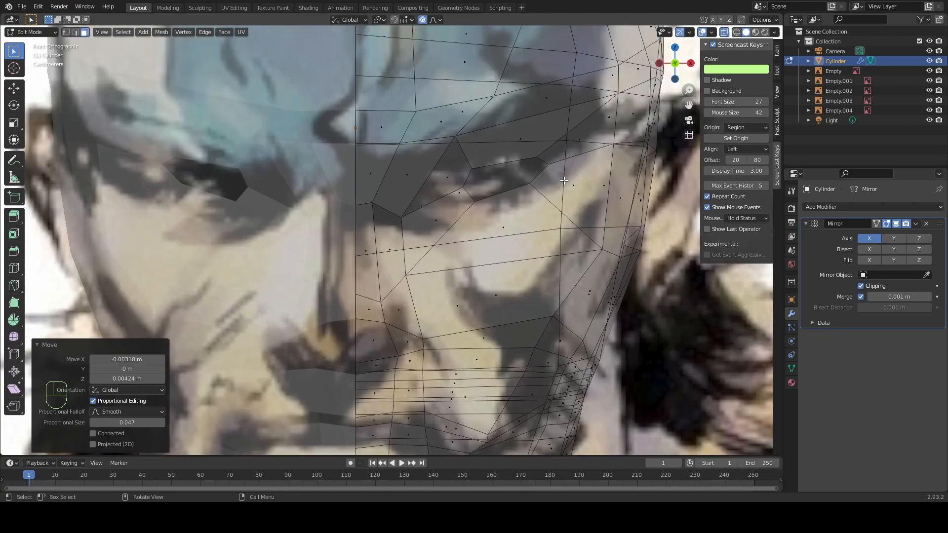
pyautogui.hotkey('alt', 'z')
pyautogui.keyDown('shift'); pyautogui.click(563, 178); pyautogui.keyUp('shift')
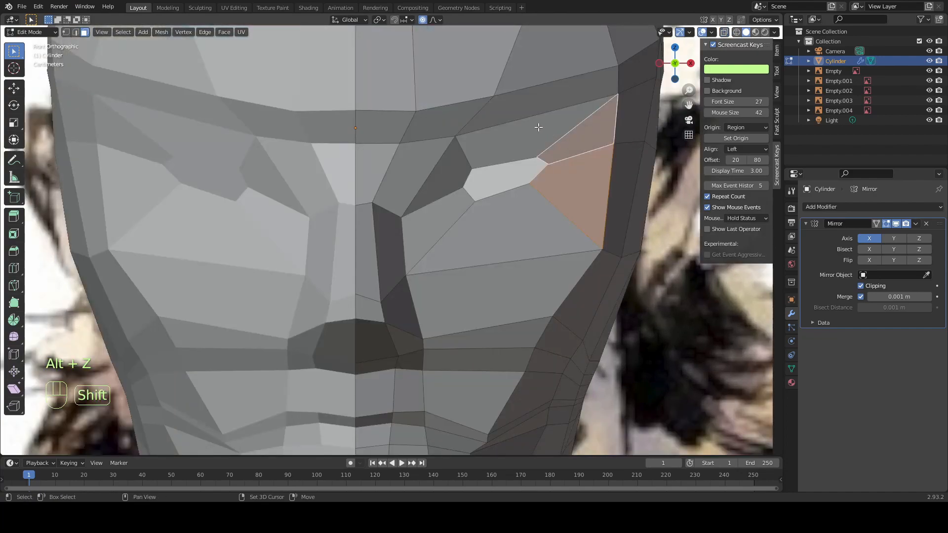
pyautogui.keyDown('shift'); pyautogui.click(528, 131); pyautogui.keyUp('shift')
pyautogui.keyDown('shift'); pyautogui.click(454, 165); pyautogui.keyUp('shift')
pyautogui.keyDown('shift'); pyautogui.click(434, 227); pyautogui.keyUp('shift')
pyautogui.keyDown('shift'); pyautogui.click(494, 217); pyautogui.keyUp('shift')
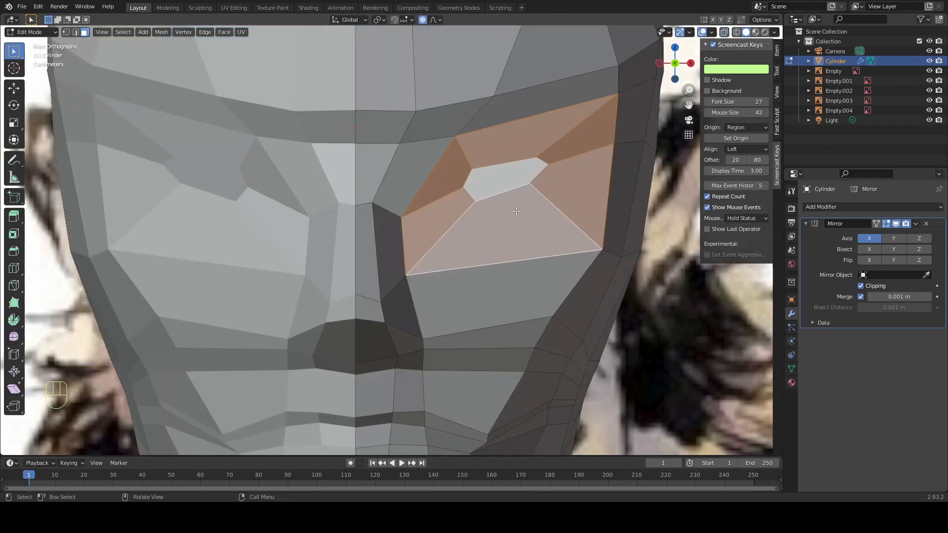
pyautogui.press('i')
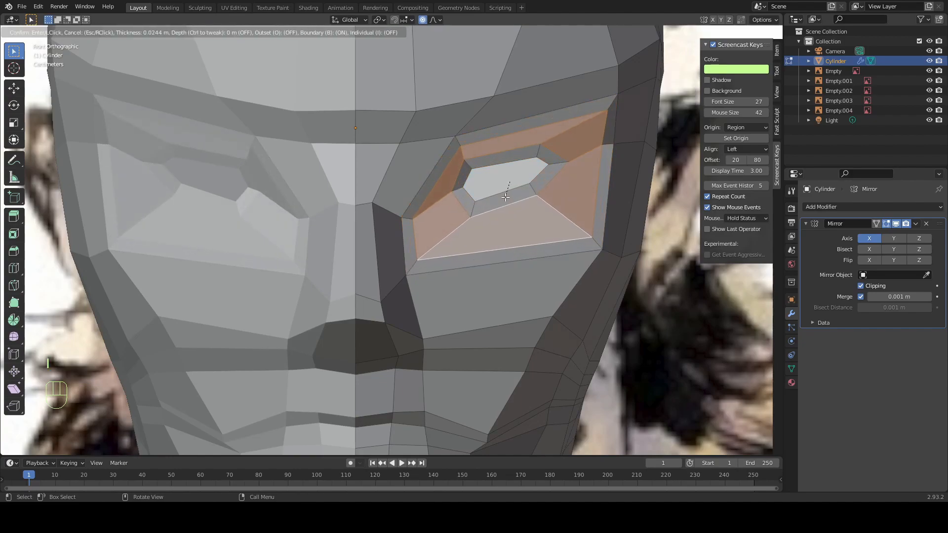
pyautogui.click(518, 193)
pyautogui.hotkey('ctrl', 'z')
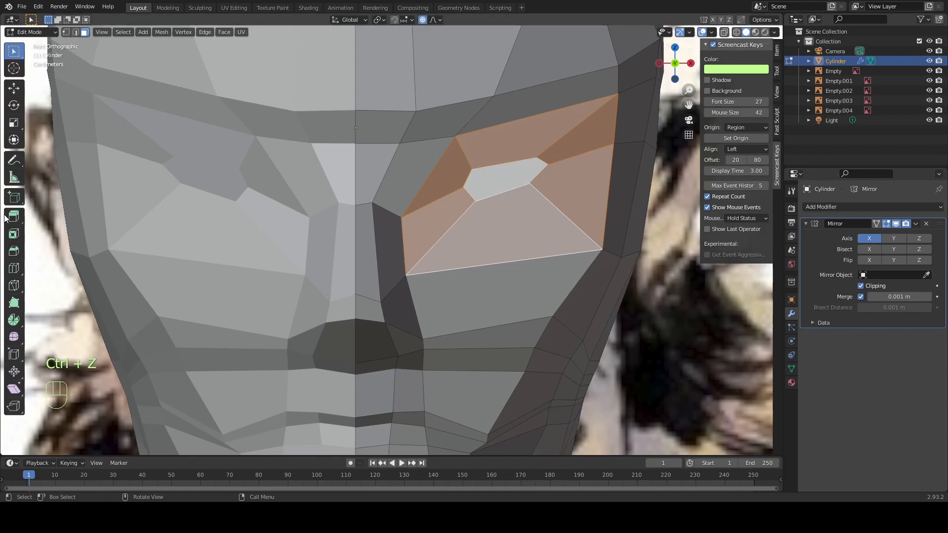
pyautogui.click(13, 160)
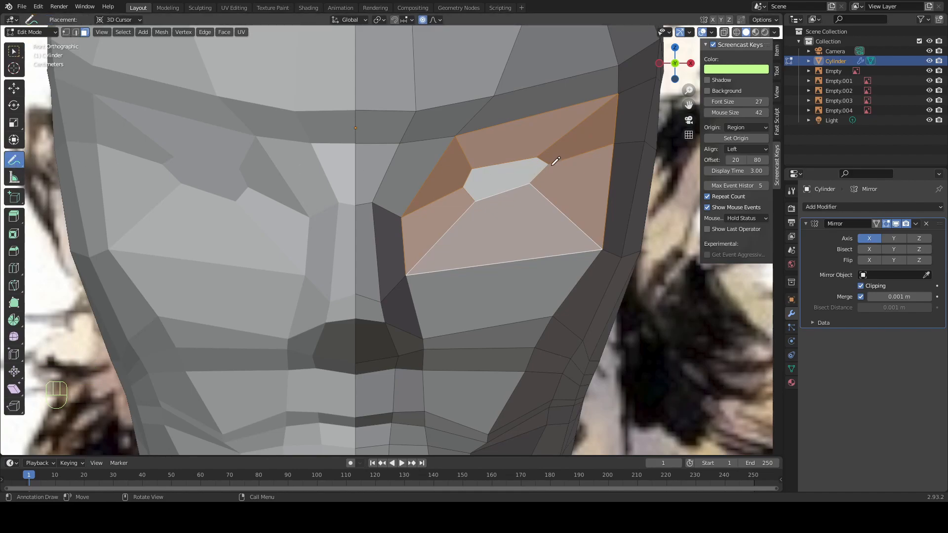
pyautogui.scroll(1, 560, 119)
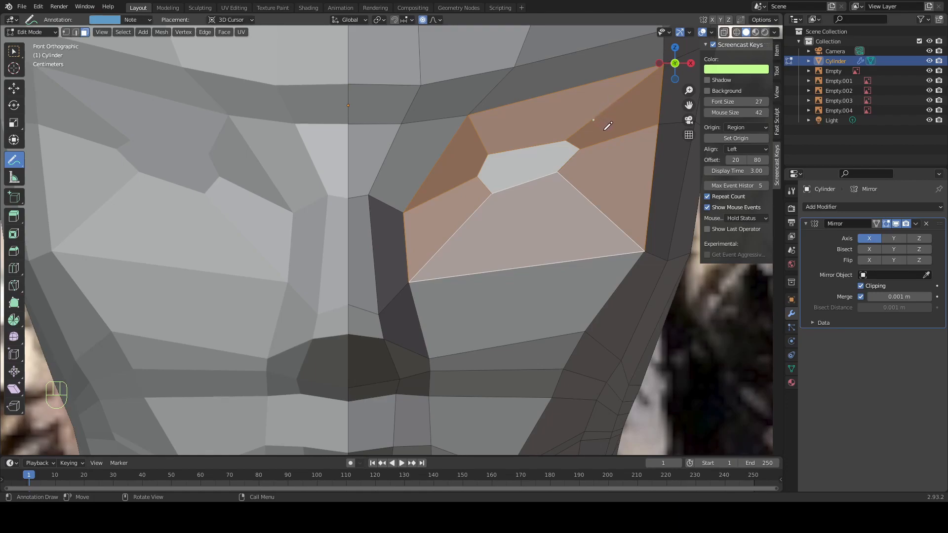
pyautogui.hotkey('ctrl', 'z')
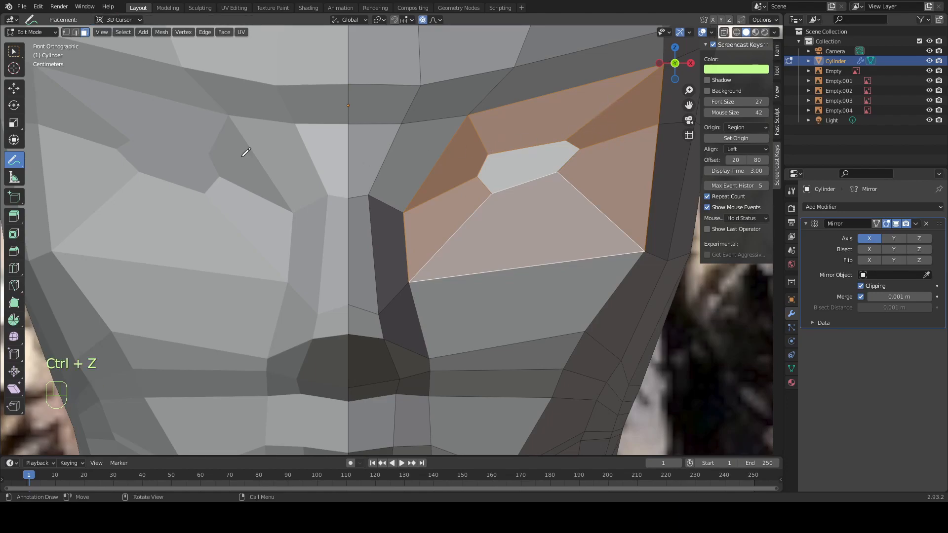
# Knife-cut a closed six-point loop around the eye hole, crossing each of the edges that radiate from its corners
pyautogui.click(14, 285)
pyautogui.click(585, 125)
pyautogui.click(600, 143)
pyautogui.click(574, 187)
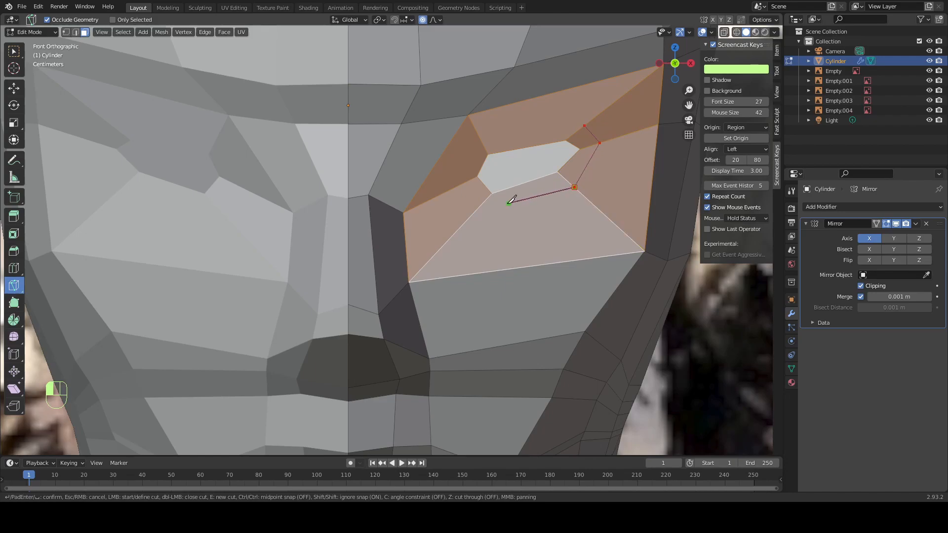
pyautogui.click(470, 215)
pyautogui.click(452, 188)
pyautogui.click(478, 135)
pyautogui.click(587, 124)
pyautogui.press('Return')
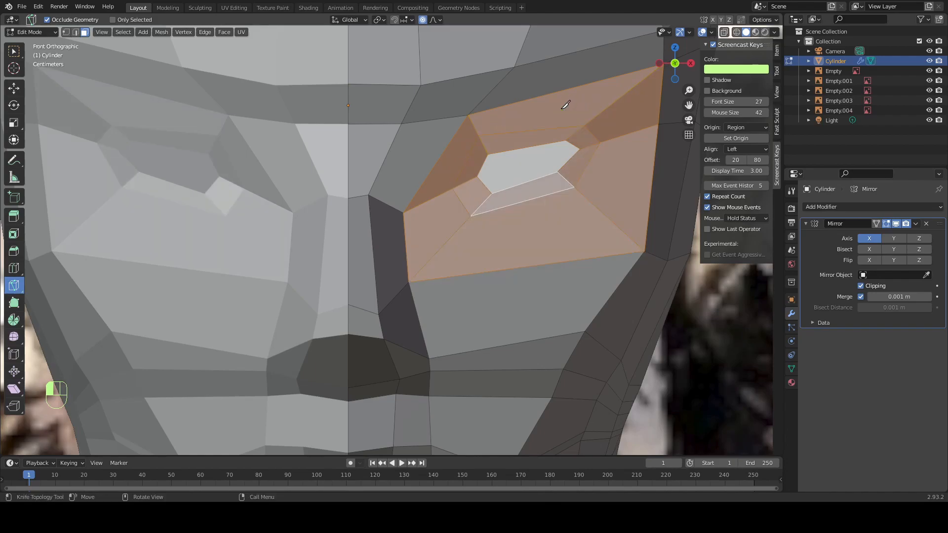
# Select the upper outer vertex of the new loop around the eye in vertex mode and turn off proportional editing
pyautogui.press('1')
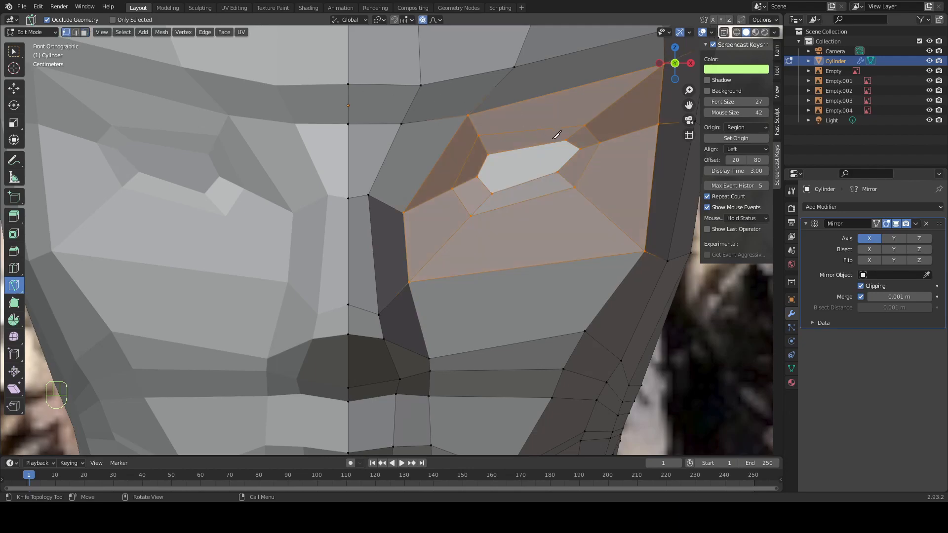
pyautogui.press('w')
pyautogui.click(584, 126)
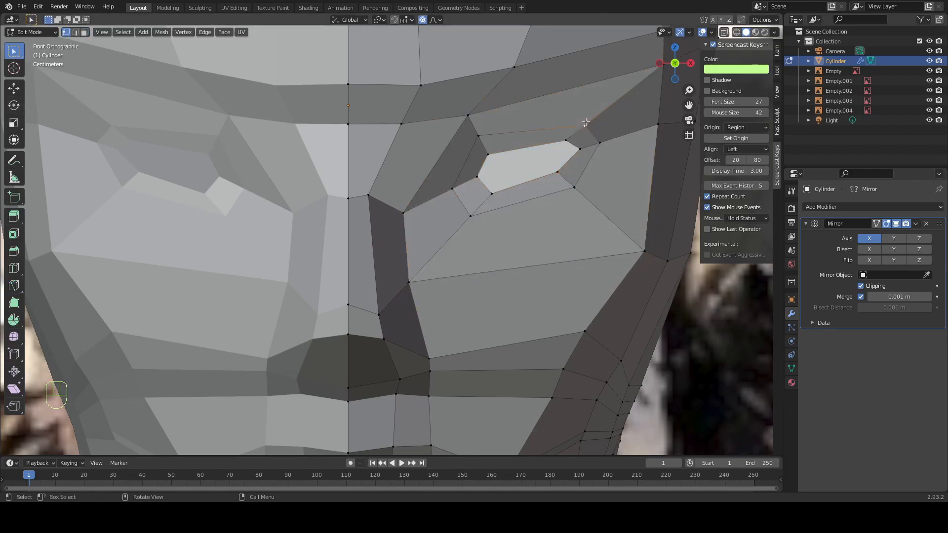
pyautogui.press('g')
pyautogui.hotkey('ctrl', 'z')
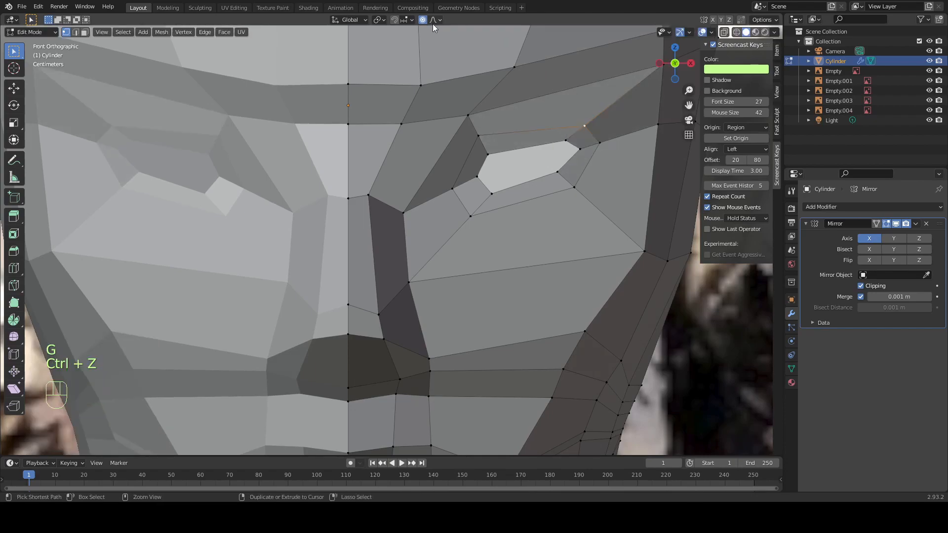
pyautogui.click(422, 20)
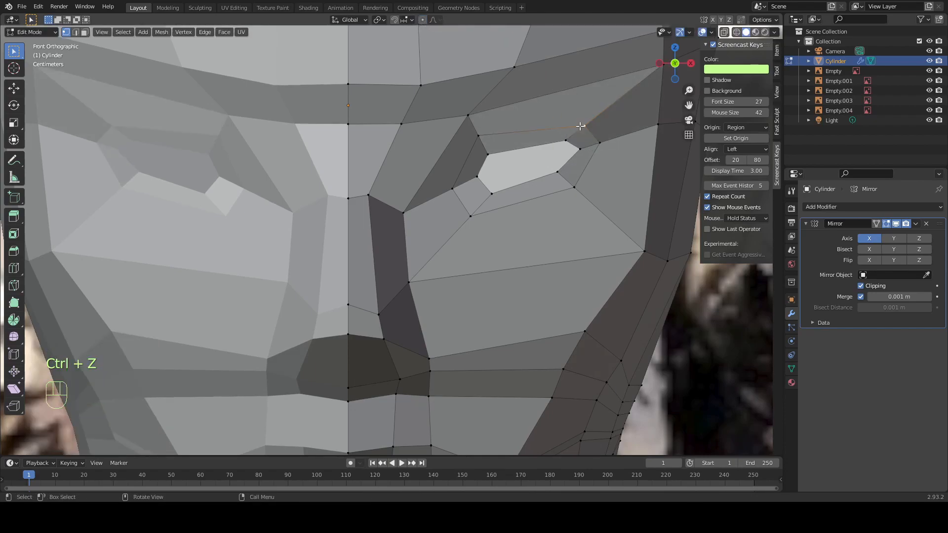
pyautogui.press('g')
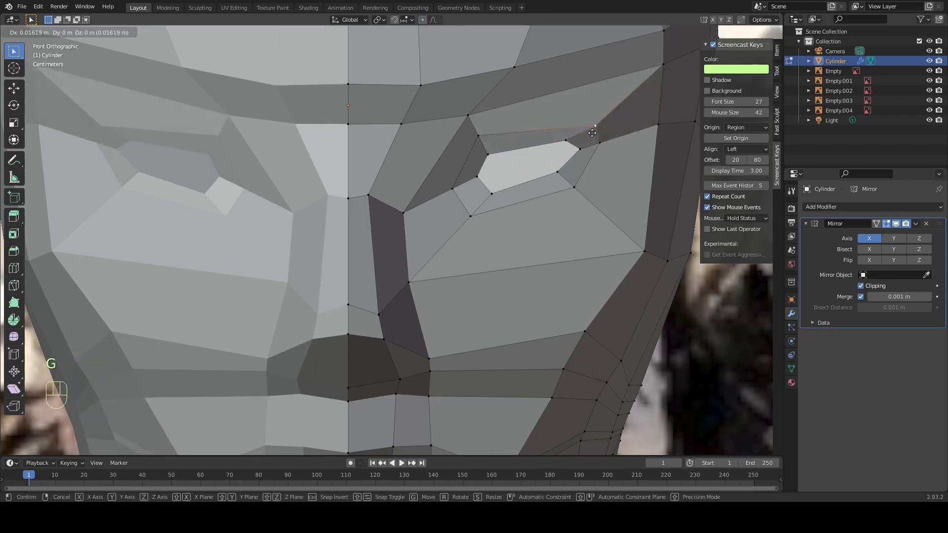
pyautogui.hotkey('ctrl', 'z')
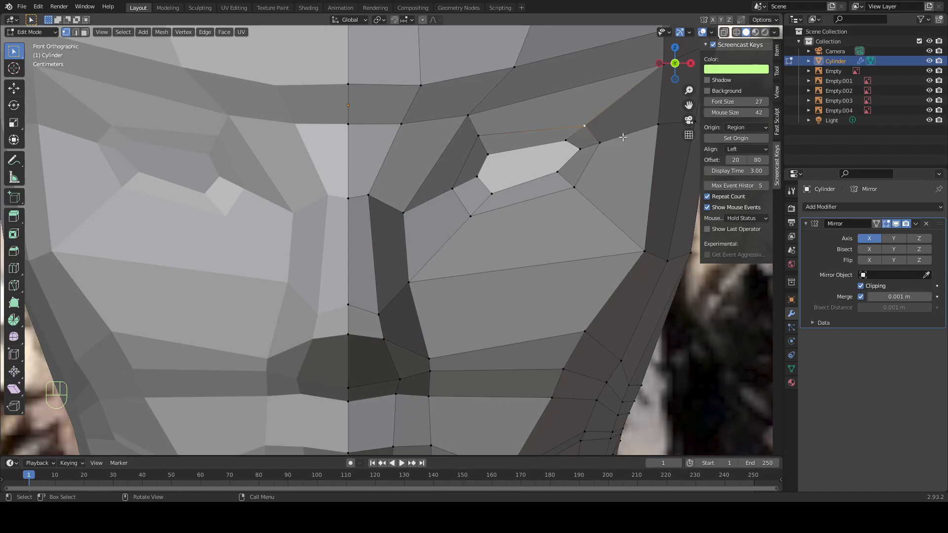
pyautogui.press('g')
pyautogui.hotkey('ctrl', 'z')
# Subdivide the short outer-corner edge of the new eye loop and slide its midpoint vertex about three quarters toward the upper corner vertex
pyautogui.scroll(1, 605, 131)
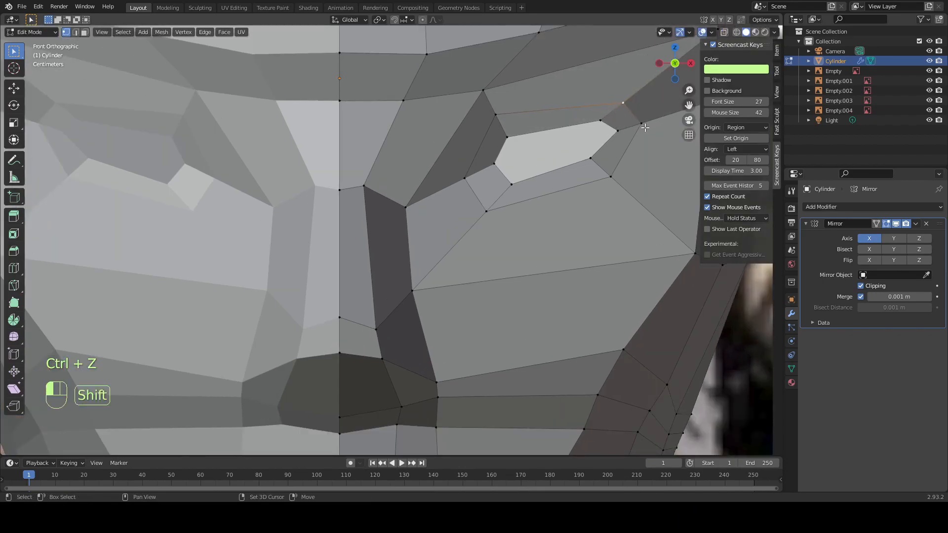
pyautogui.rightClick(625, 127)
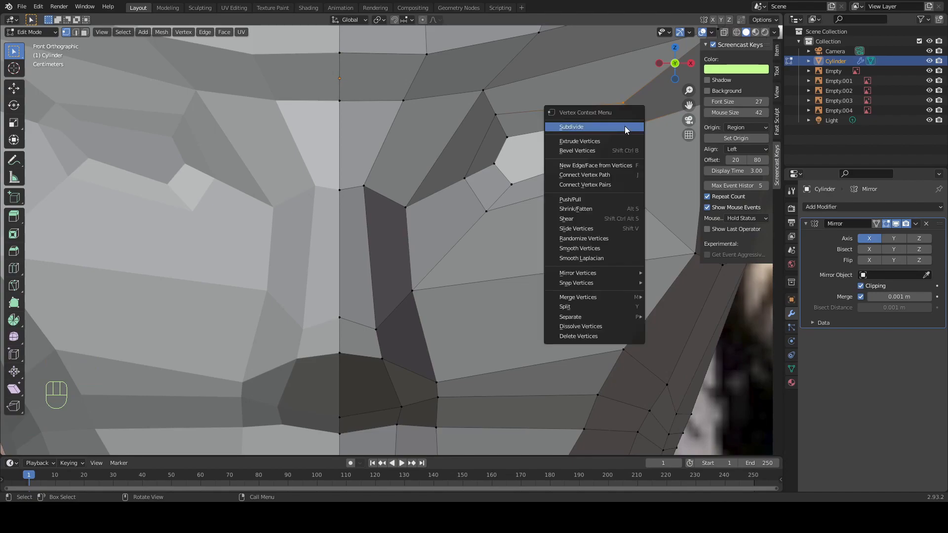
pyautogui.click(624, 125)
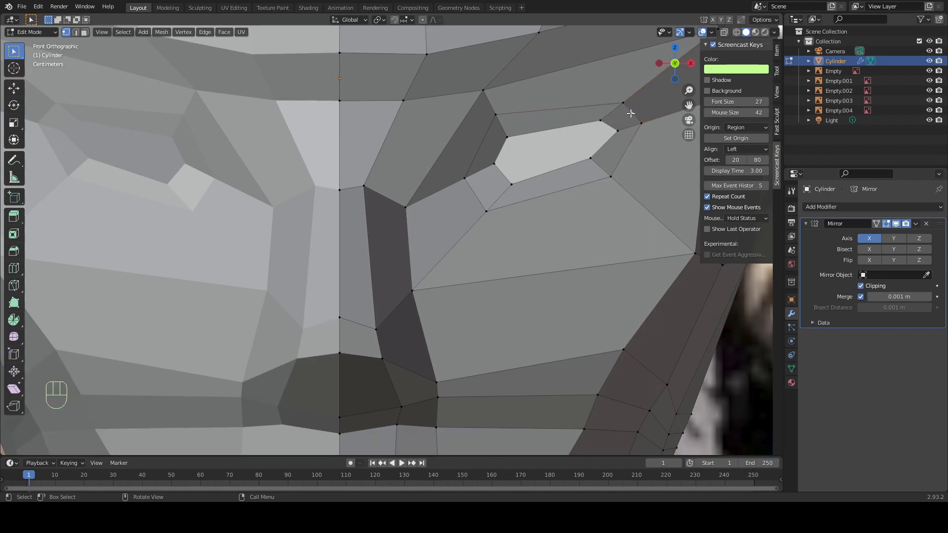
pyautogui.press('g')
pyautogui.press('g')
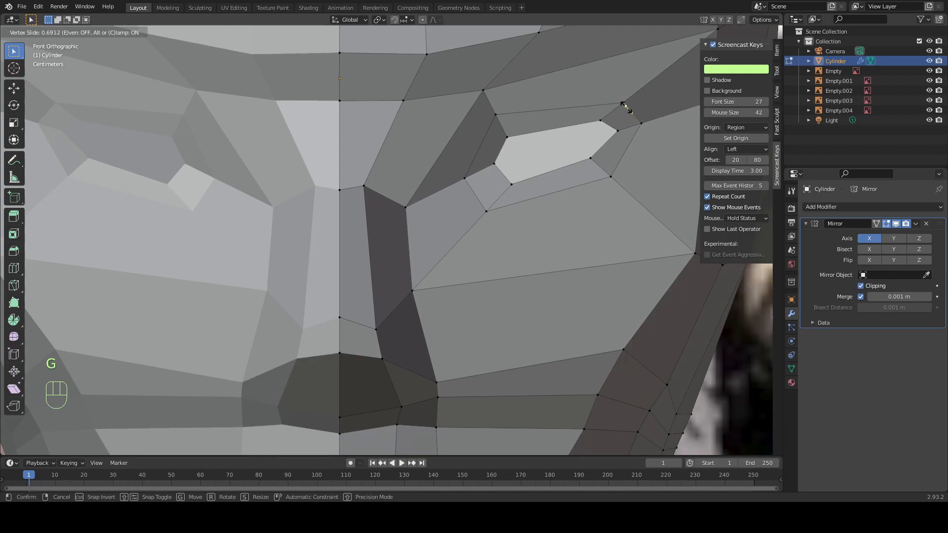
pyautogui.click(622, 104)
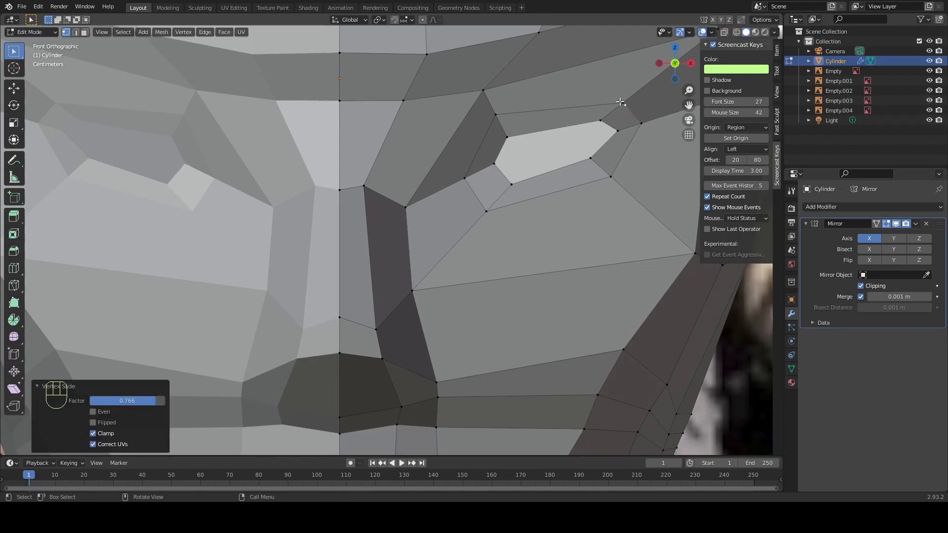
# Merge the slid midpoint vertex into the upper outer corner vertex of the eye loop using Merge At Last
pyautogui.keyDown('shift'); pyautogui.click(622, 103); pyautogui.keyUp('shift')
pyautogui.click(625, 107)
pyautogui.click(625, 109)
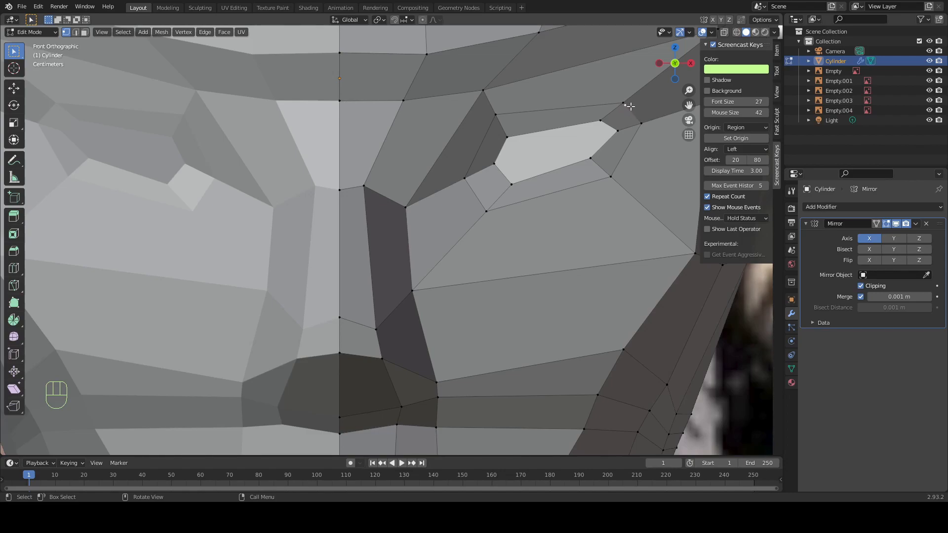
pyautogui.press('shift')
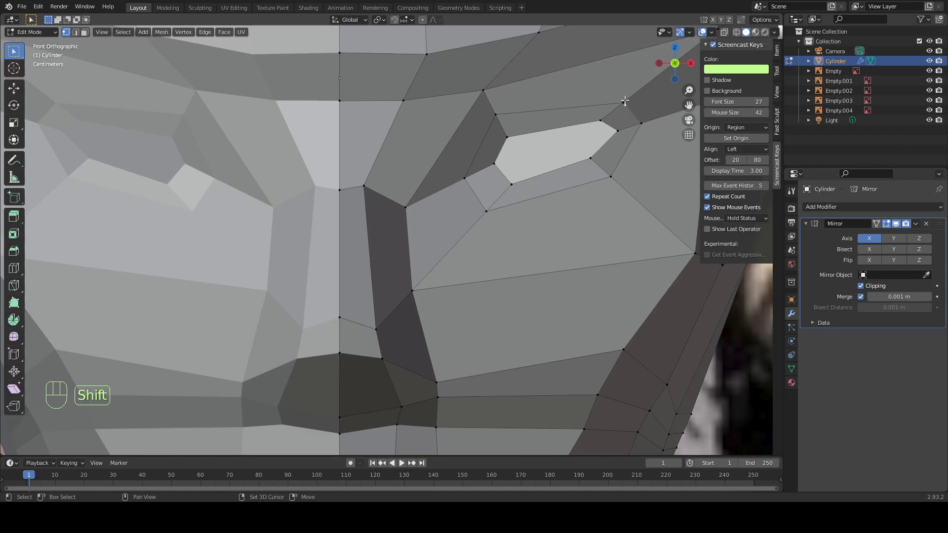
pyautogui.keyDown('shift'); pyautogui.click(621, 101); pyautogui.keyUp('shift')
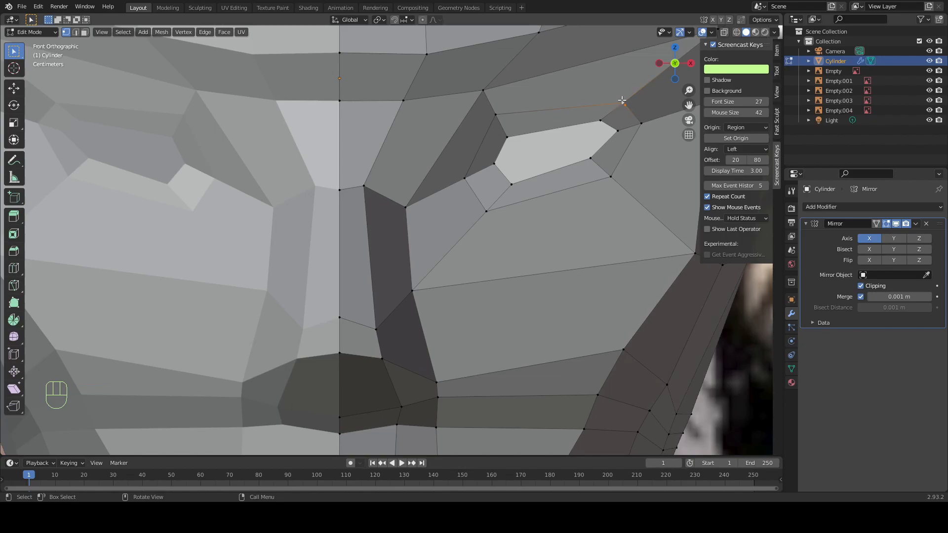
pyautogui.rightClick(636, 157)
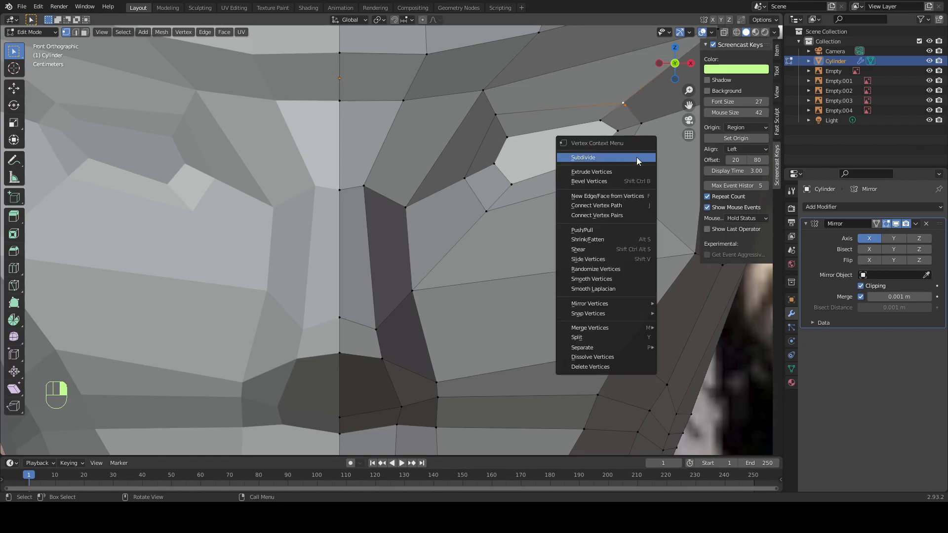
pyautogui.moveTo(605, 328)
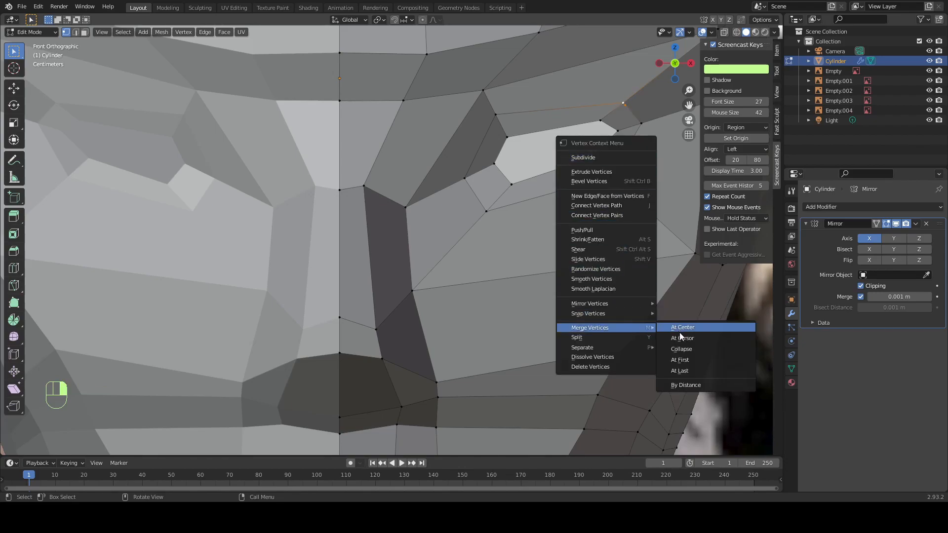
pyautogui.click(685, 368)
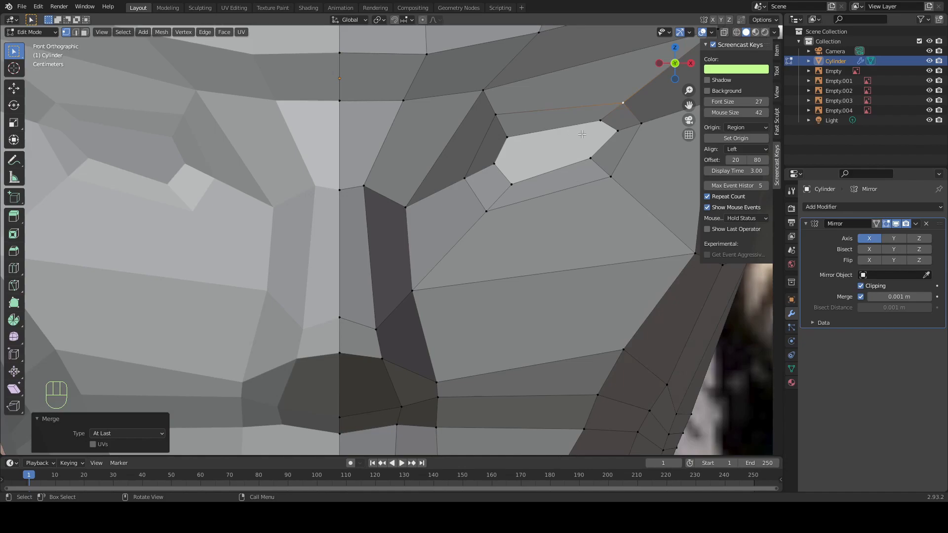
# Select the edges bordering the eye hole and move them in side view by about -0.017 m in Y and -0.004 m in Z
pyautogui.click(76, 32)
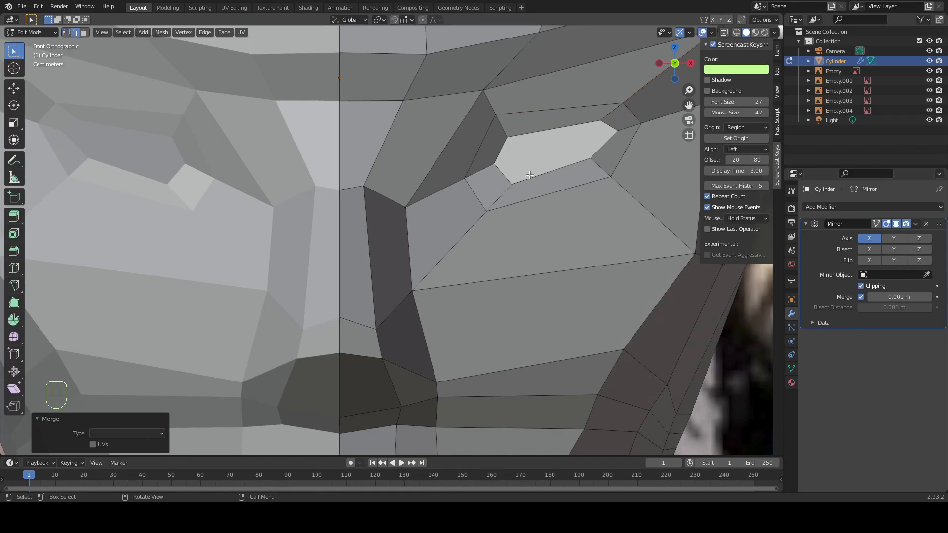
pyautogui.click(535, 130)
pyautogui.keyDown('shift'); pyautogui.click(609, 125); pyautogui.keyUp('shift')
pyautogui.keyDown('shift'); pyautogui.click(604, 144); pyautogui.keyUp('shift')
pyautogui.keyDown('shift'); pyautogui.click(577, 159); pyautogui.keyUp('shift')
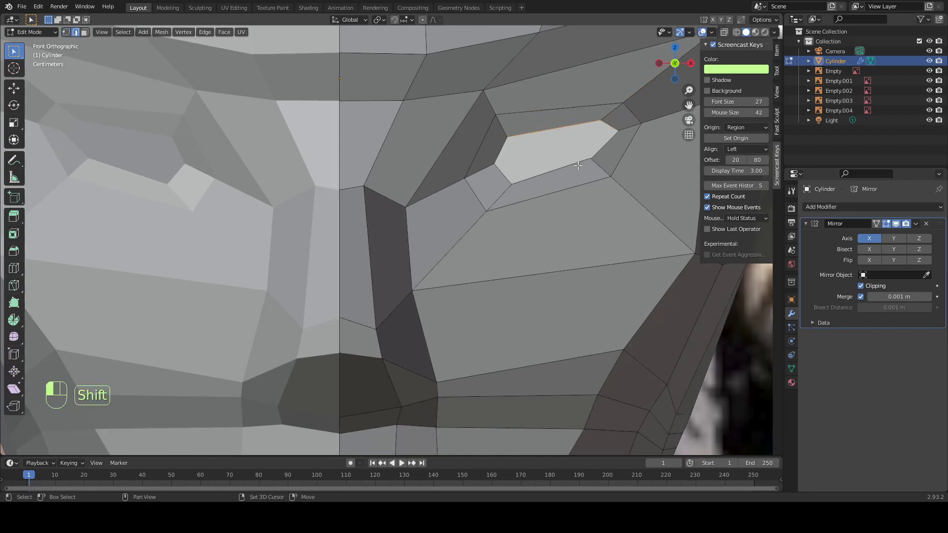
pyautogui.keyDown('shift'); pyautogui.click(497, 175); pyautogui.keyUp('shift')
pyautogui.press('KP_3')
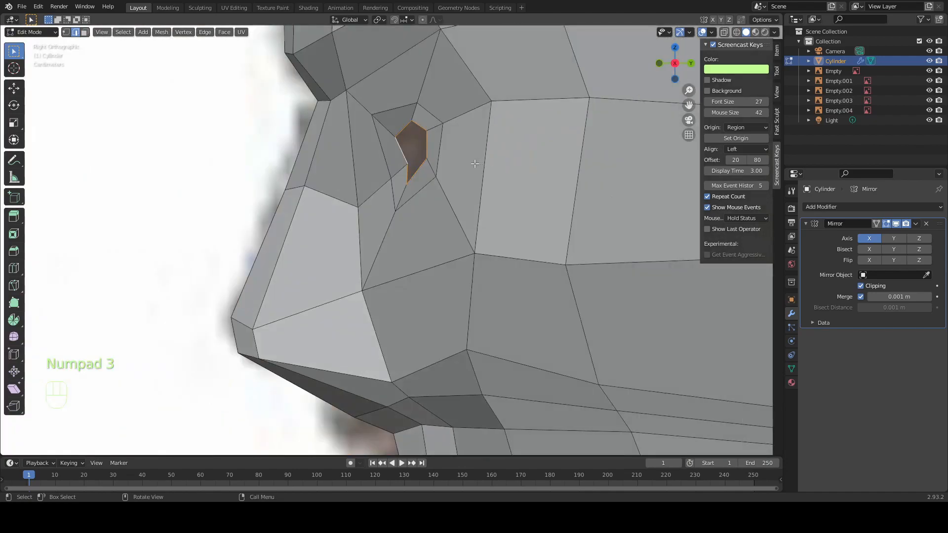
pyautogui.press('g')
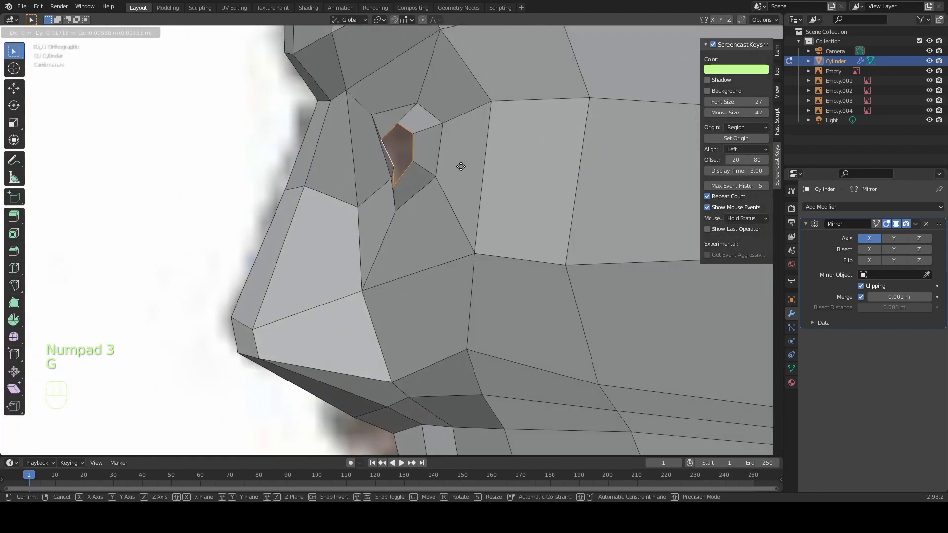
pyautogui.click(461, 166)
# Enable proportional editing, move the eye hole's edges slightly further forward and down in side view, and scale them
pyautogui.click(423, 20)
pyautogui.press('g')
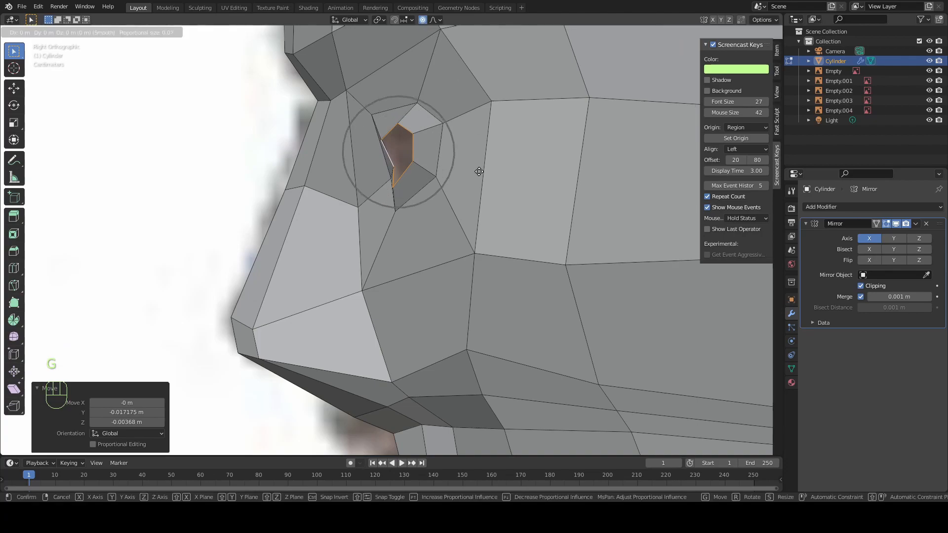
pyautogui.scroll(3, 476, 172)
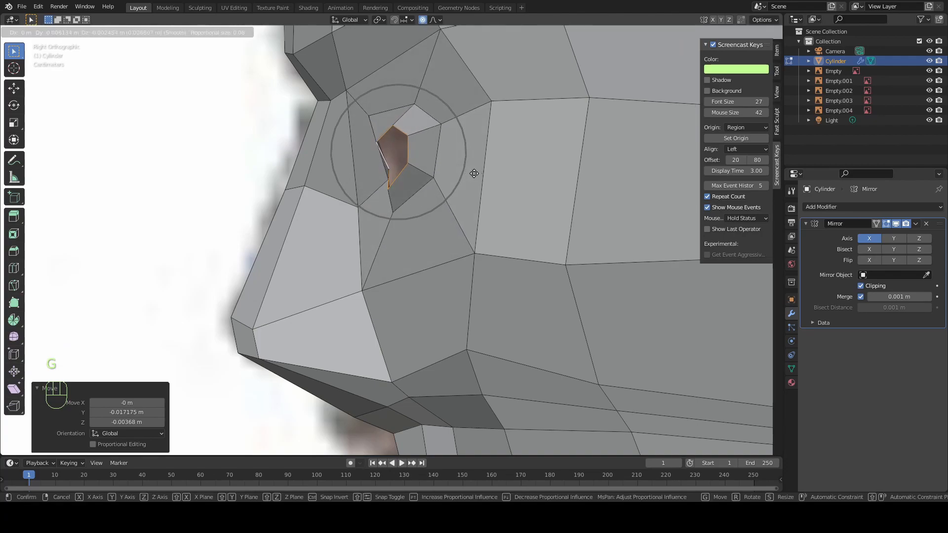
pyautogui.click(466, 176)
pyautogui.press('s')
pyautogui.click(483, 167)
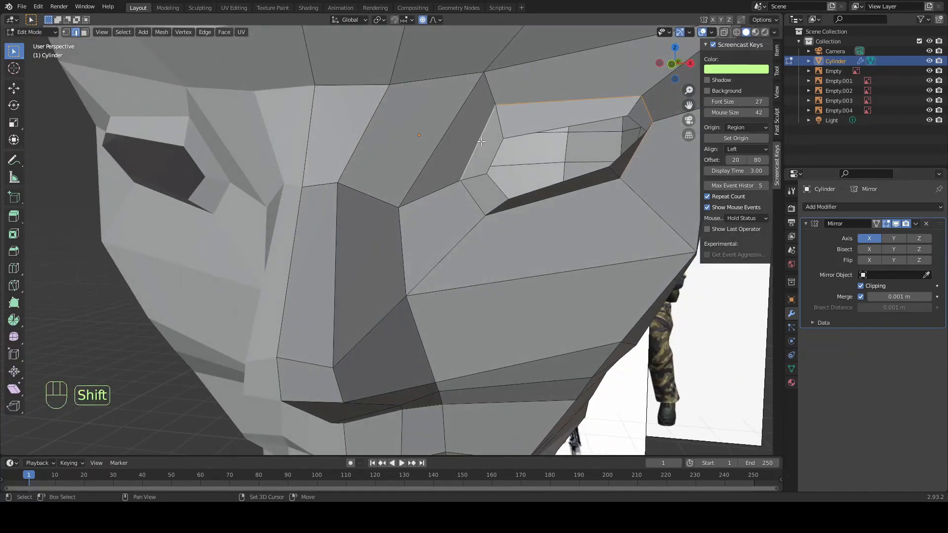
# Select the outer edge loop around the eye and move it in side view by about 0.007 m in Y and 0.003 m in Z
pyautogui.keyDown('shift'); pyautogui.click(481, 142); pyautogui.keyUp('shift')
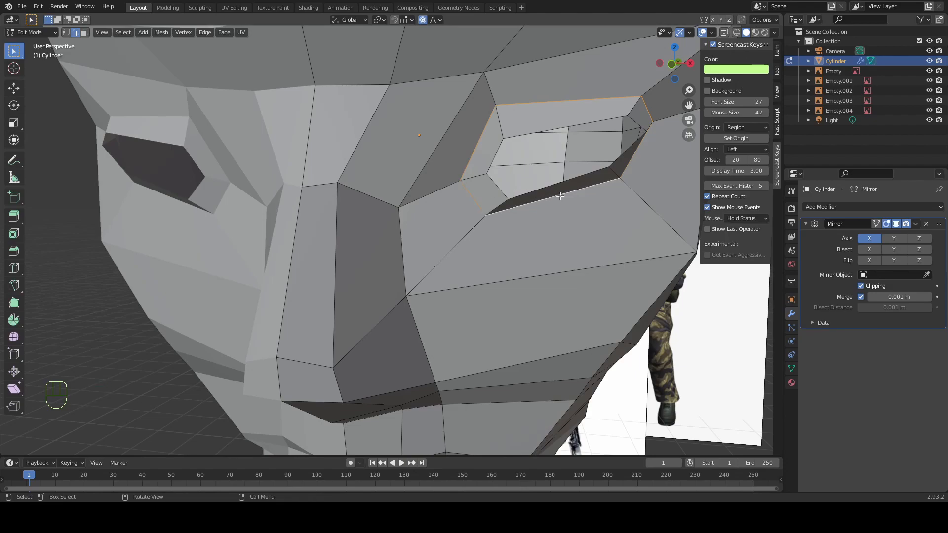
pyautogui.press('KP_3')
pyautogui.press('g')
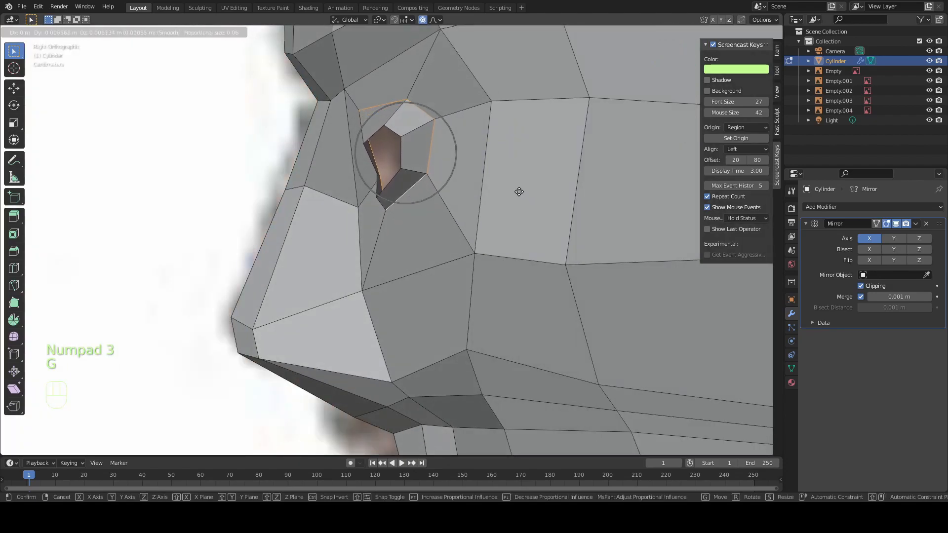
pyautogui.click(518, 194)
# Scale the outer eye loop to about 1.1 in front view and check its placement from the front and side
pyautogui.press('KP_1')
pyautogui.press('g')
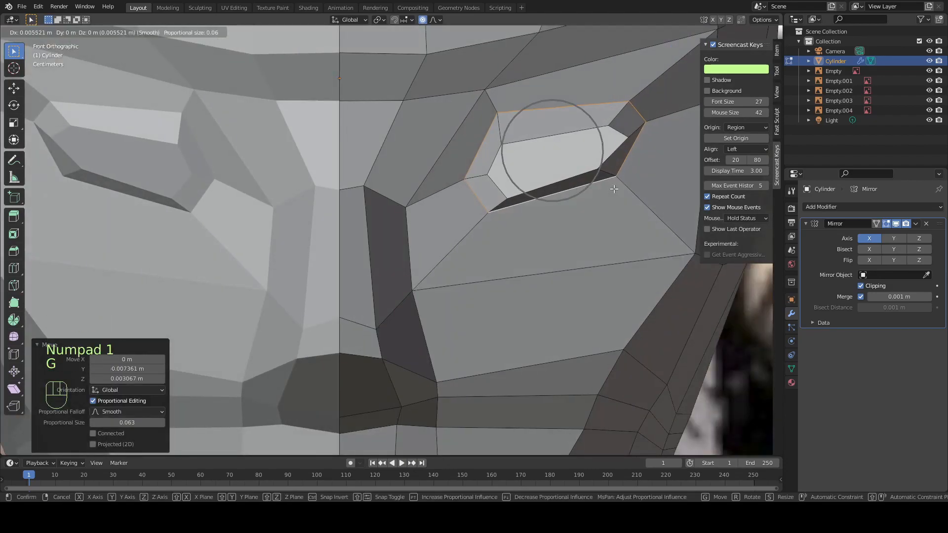
pyautogui.press('s')
pyautogui.click(632, 181)
pyautogui.scroll(-4, 633, 181)
pyautogui.press('g')
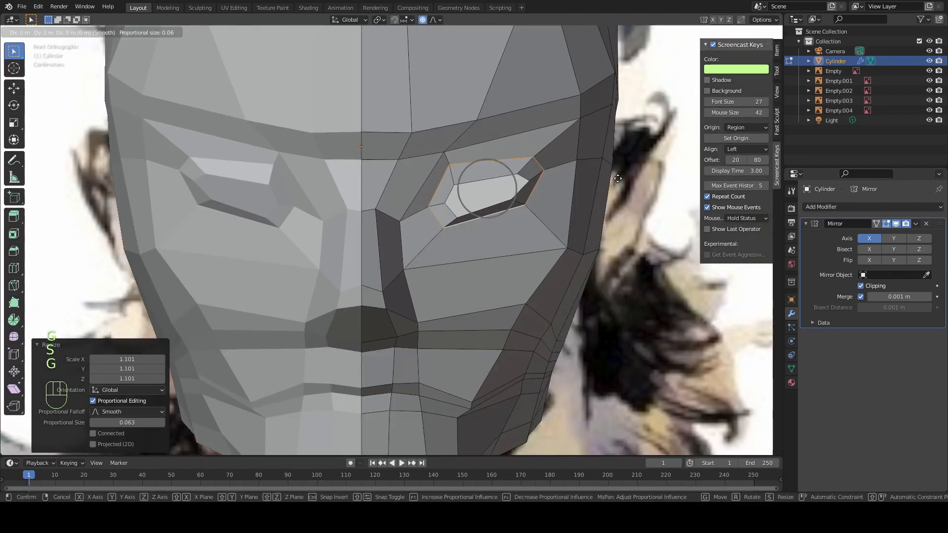
pyautogui.click(619, 180)
pyautogui.press('KP_3')
pyautogui.press('g')
pyautogui.click(576, 184)
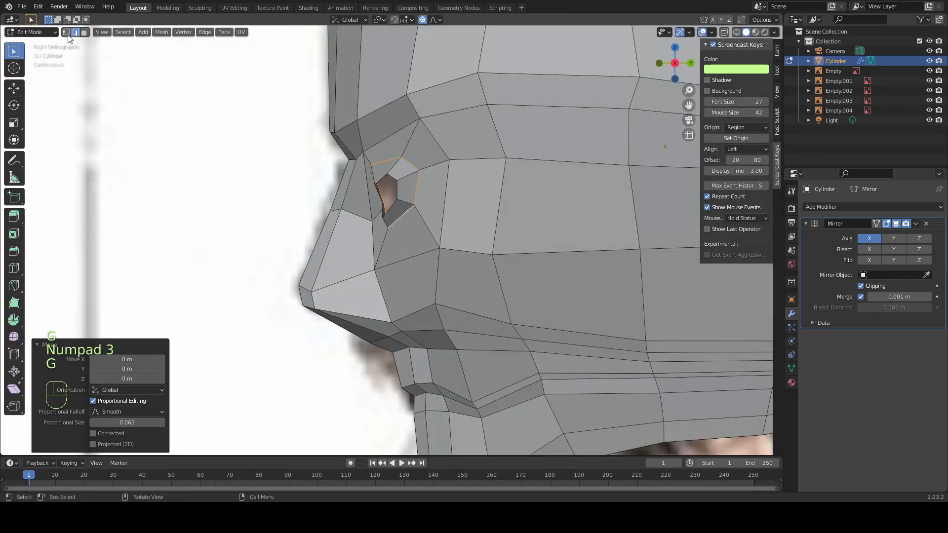
# In vertex mode, reposition the eye hole's upper outer vertex, and shift its inner-corner vertex about 0.009 m back and 0.006 m up in side view
pyautogui.scroll(2, 395, 150)
pyautogui.press('g')
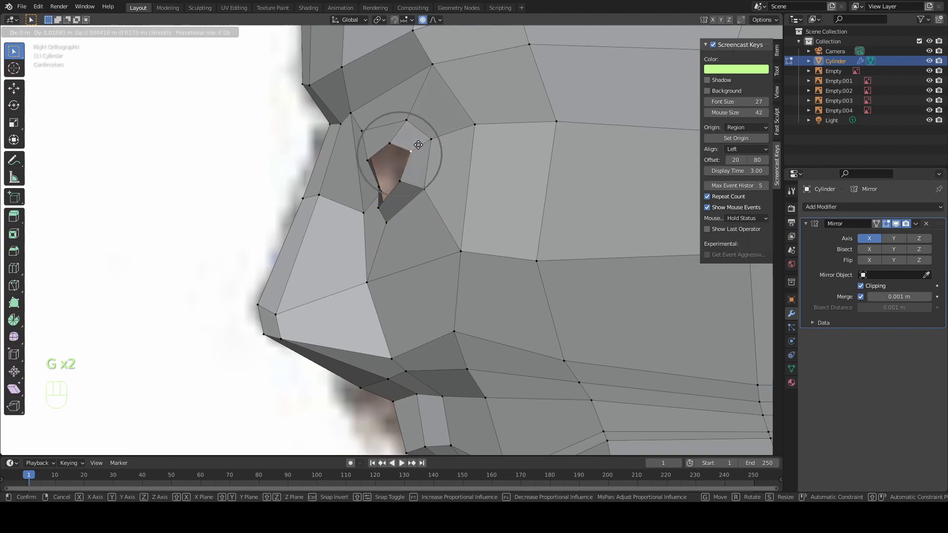
pyautogui.click(389, 177)
pyautogui.click(377, 184)
pyautogui.moveTo(377, 184); pyautogui.dragTo(434, 170, button='middle')
pyautogui.press('KP_3')
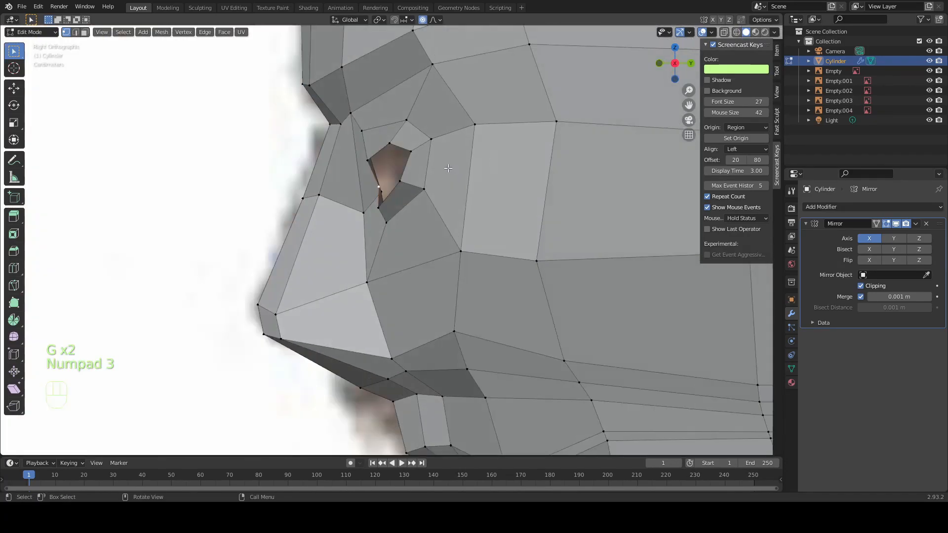
pyautogui.press('g')
pyautogui.click(454, 164)
# In front view, adjust the eye hole's inner-corner vertex with a smaller proportional radius and nudge the upper inner vertex upward
pyautogui.press('KP_1')
pyautogui.press('g')
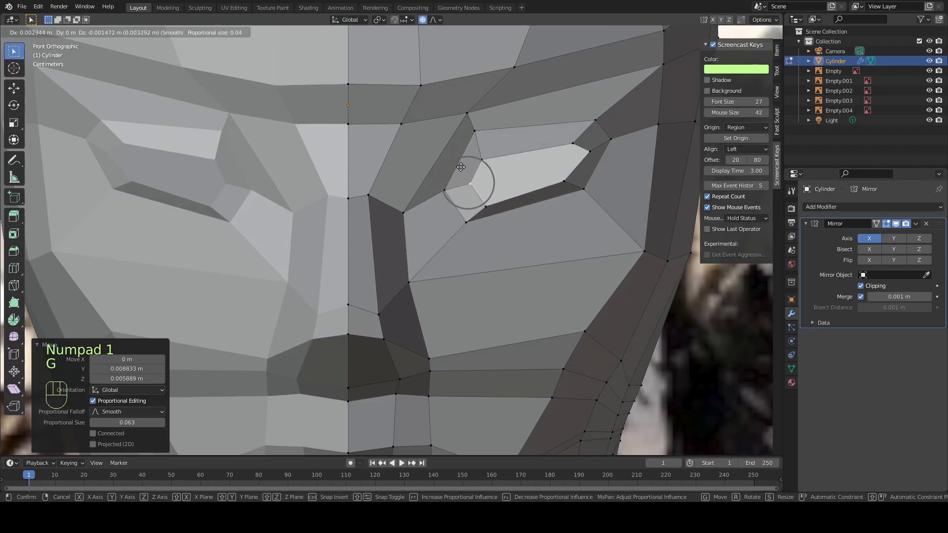
pyautogui.click(476, 158)
pyautogui.press('g')
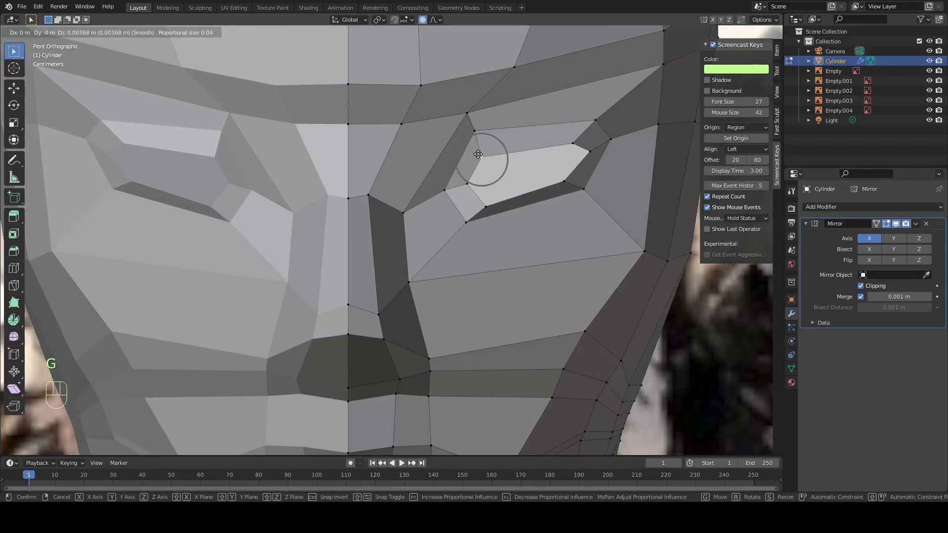
pyautogui.click(477, 157)
# Fine-tune the inner vertices of the eye hole in side view, raising the lower inner one by about 0.0007 m
pyautogui.press('KP_3')
pyautogui.press('g')
pyautogui.click(394, 199)
pyautogui.press('g')
pyautogui.click(380, 206)
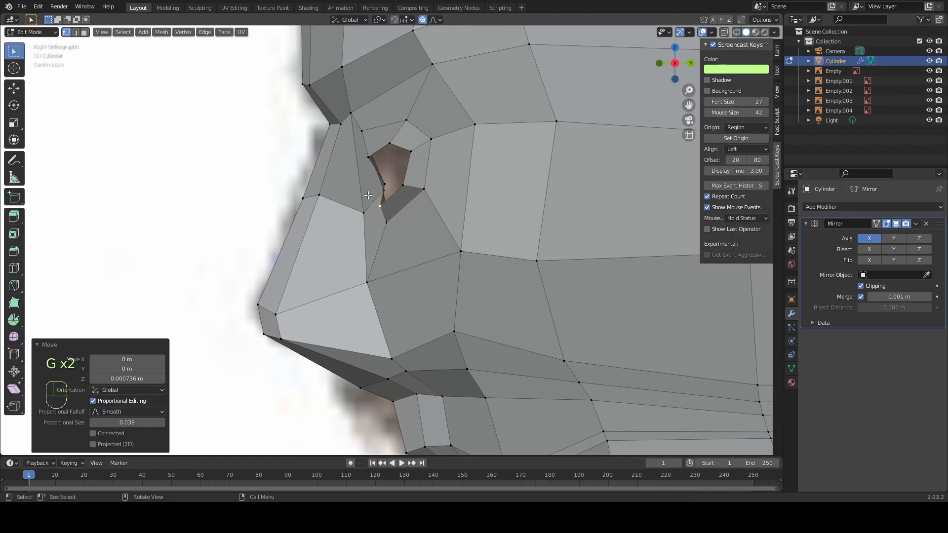
# Return to Object Mode and apply Shade Smooth to the head
pyautogui.moveTo(369, 196); pyautogui.dragTo(339, 232, button='middle')
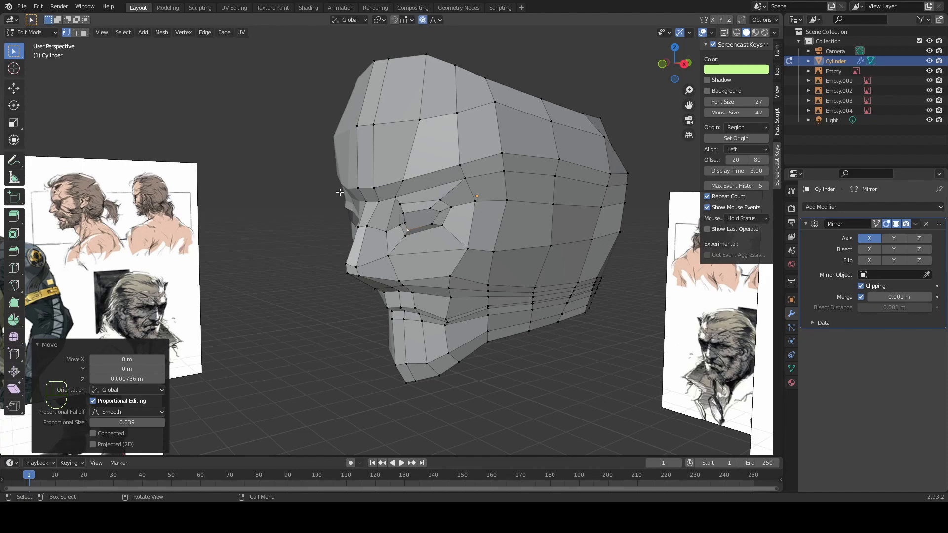
pyautogui.press('KP_1')
pyautogui.press('KP_3')
pyautogui.press('KP_1')
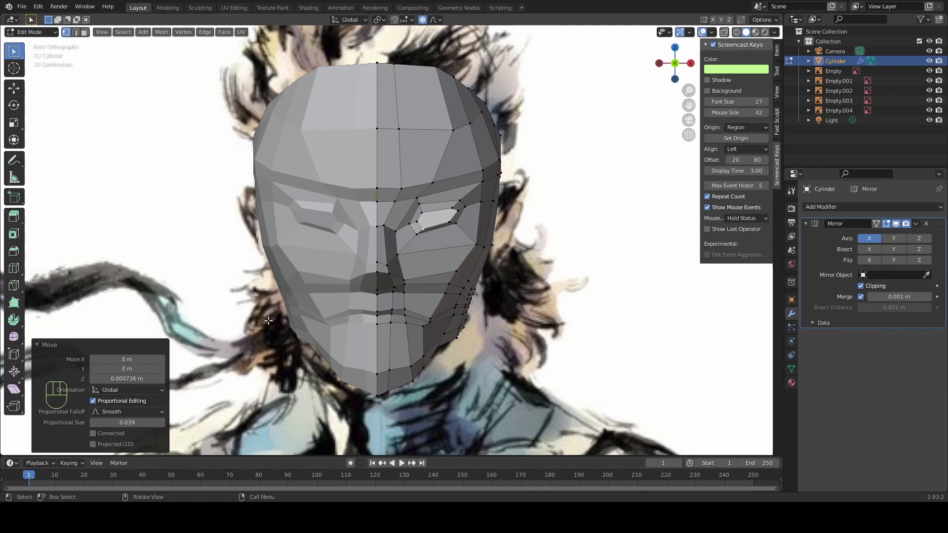
pyautogui.click(27, 32)
pyautogui.click(24, 44)
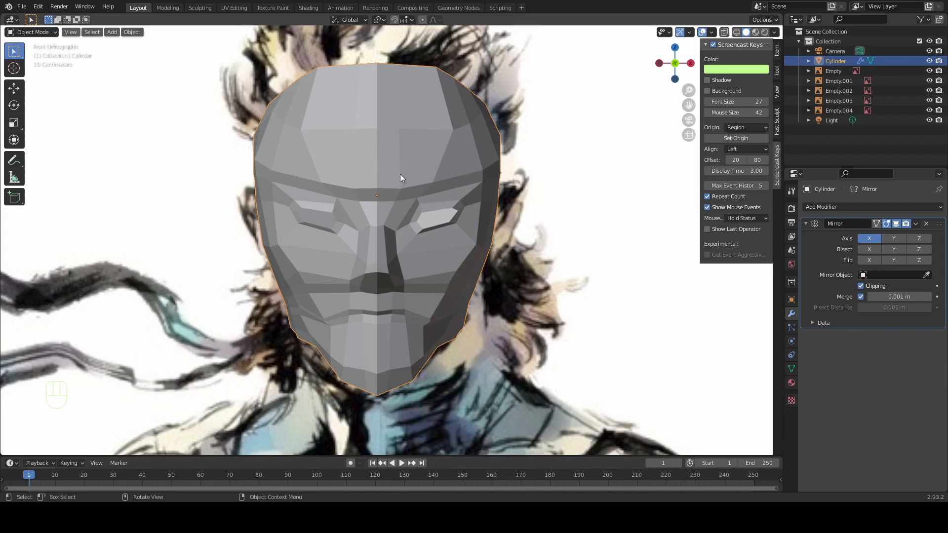
pyautogui.click(140, 33)
pyautogui.click(141, 34)
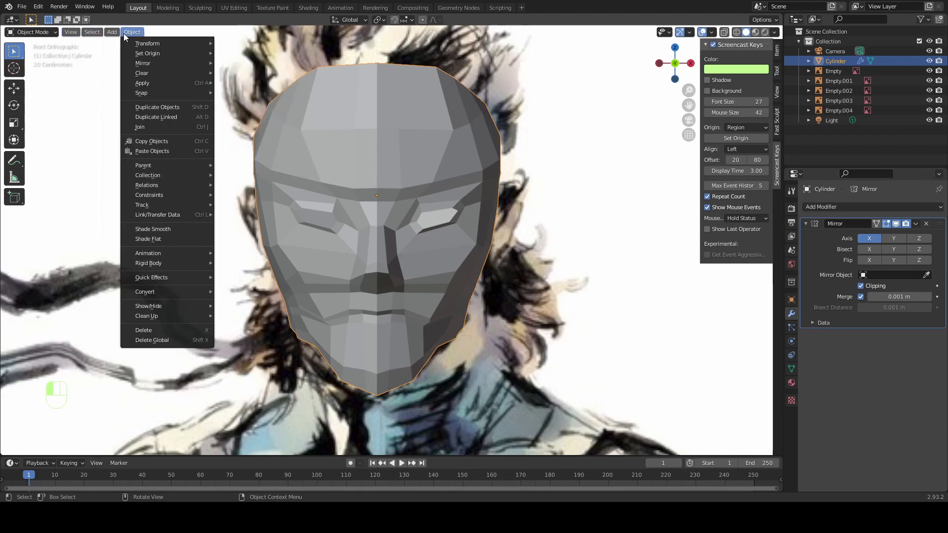
pyautogui.click(159, 229)
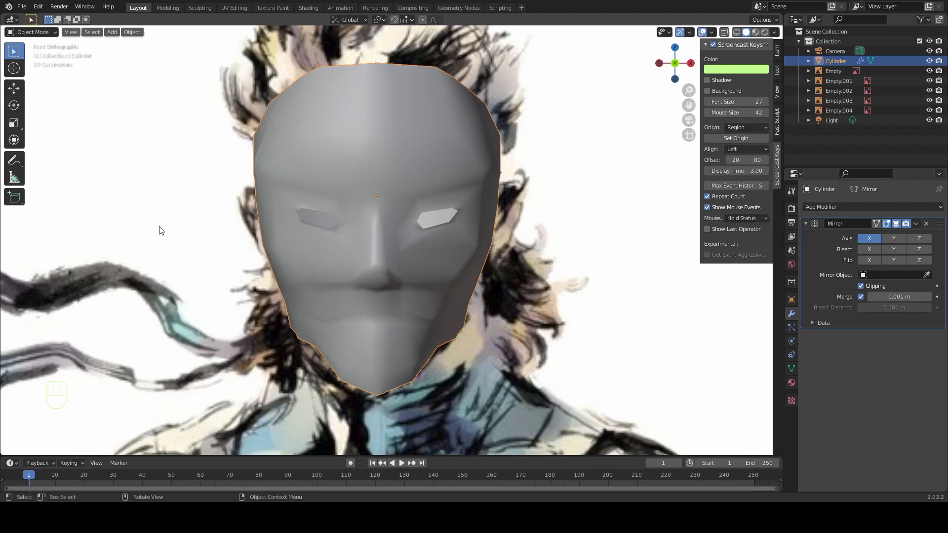
# Inspect the smooth-shaded head from several angles and enable Auto Smooth at 30° in its mesh normals
pyautogui.moveTo(402, 232); pyautogui.dragTo(322, 234, button='middle')
pyautogui.moveTo(386, 209); pyautogui.dragTo(451, 191, button='middle')
pyautogui.scroll(4, 420, 324)
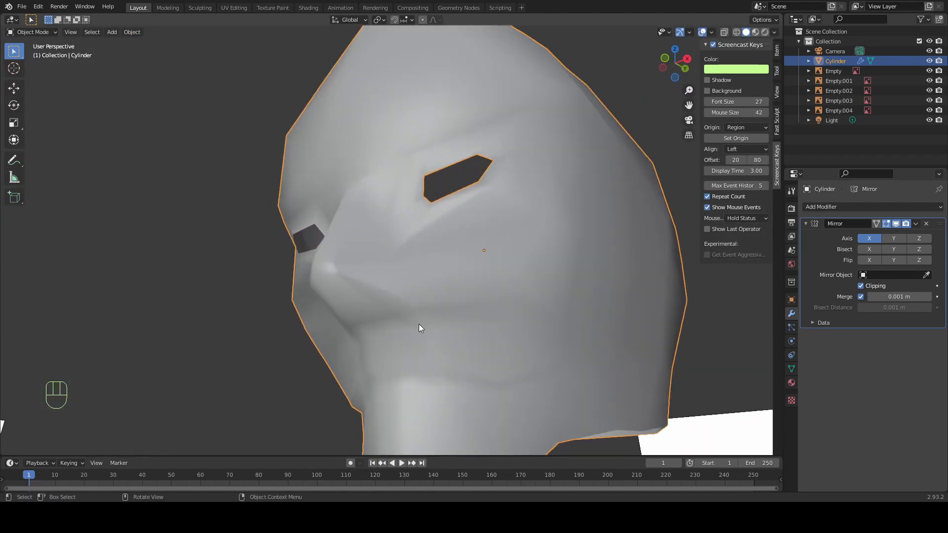
pyautogui.moveTo(396, 361); pyautogui.dragTo(454, 362, button='middle')
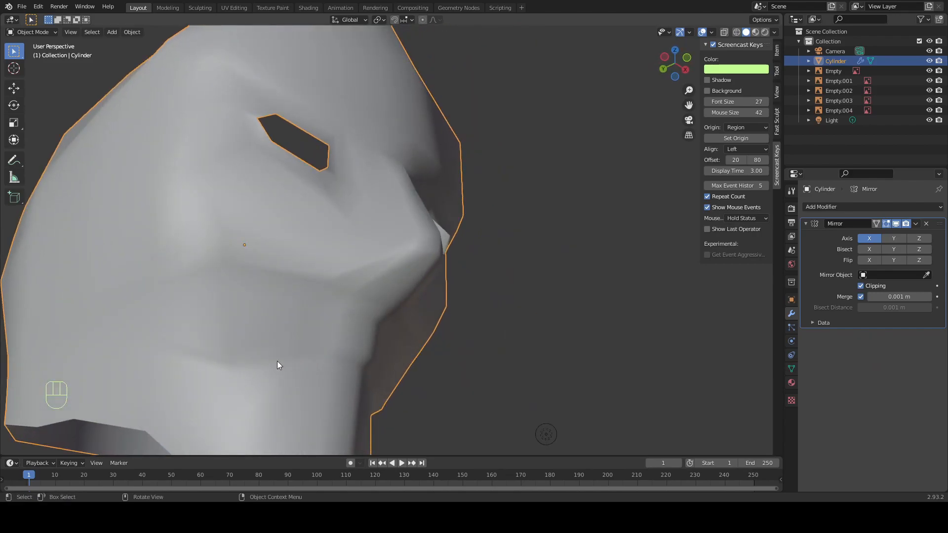
pyautogui.moveTo(349, 265); pyautogui.dragTo(412, 187, button='middle')
pyautogui.moveTo(342, 244); pyautogui.dragTo(395, 313, button='middle')
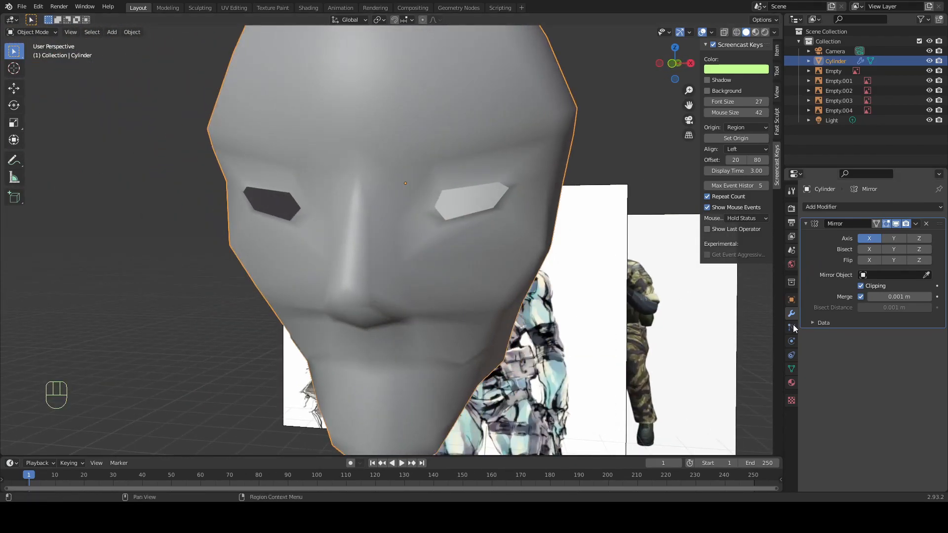
pyautogui.click(791, 368)
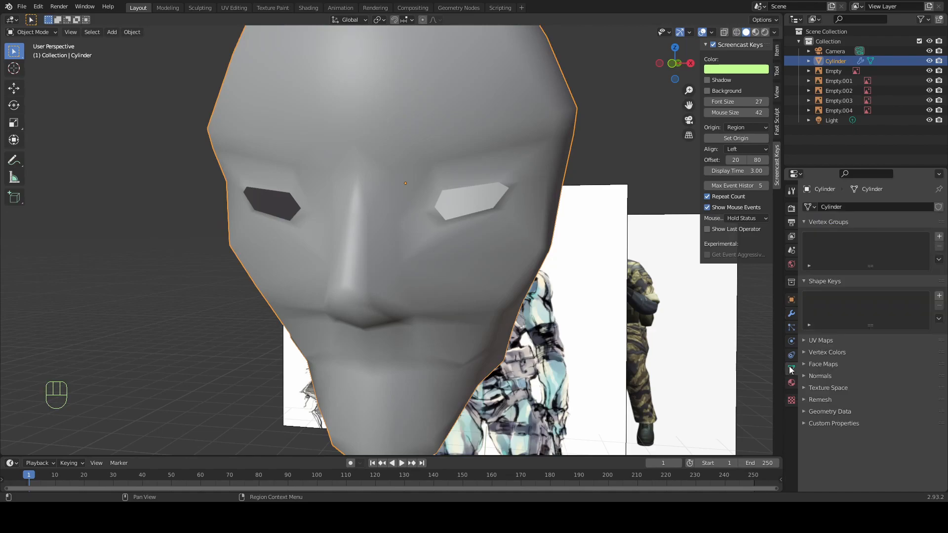
pyautogui.click(812, 376)
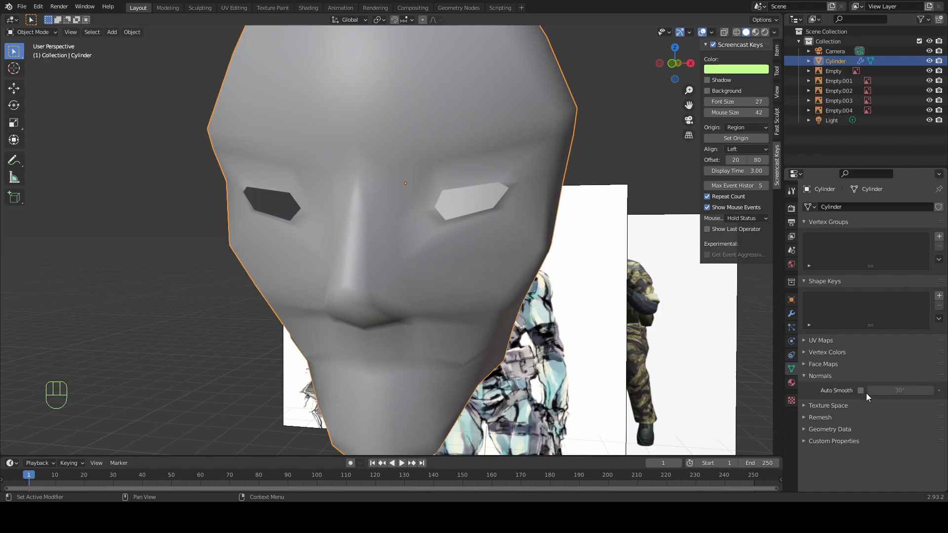
pyautogui.click(860, 390)
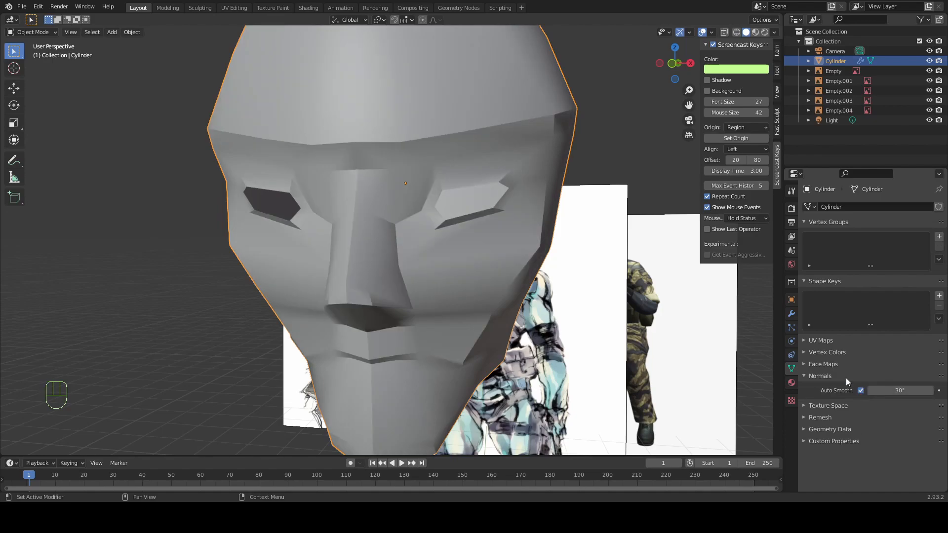
pyautogui.scroll(-4, 488, 312)
pyautogui.moveTo(496, 309); pyautogui.dragTo(472, 316, button='middle')
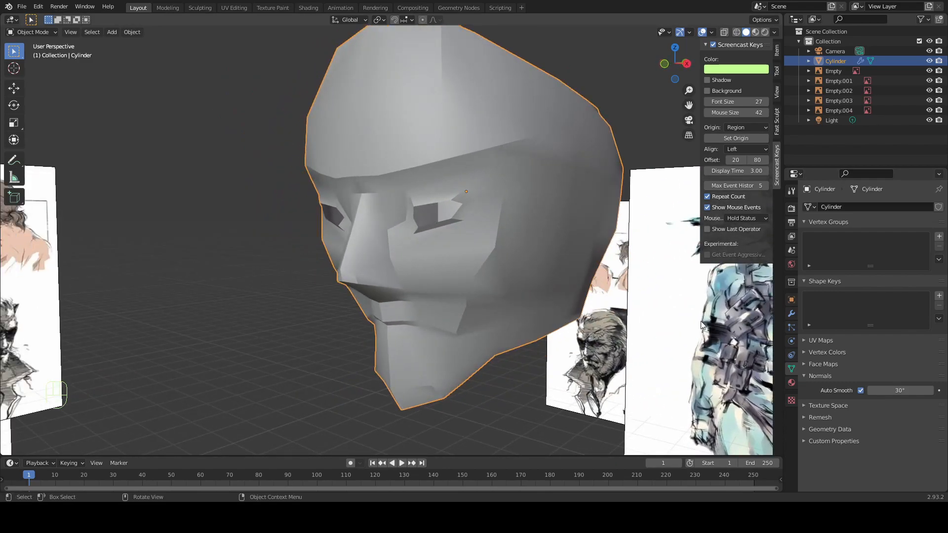
# Try an Auto Smooth angle of 60° on the head's normals
pyautogui.moveTo(589, 312); pyautogui.dragTo(444, 365, button='middle')
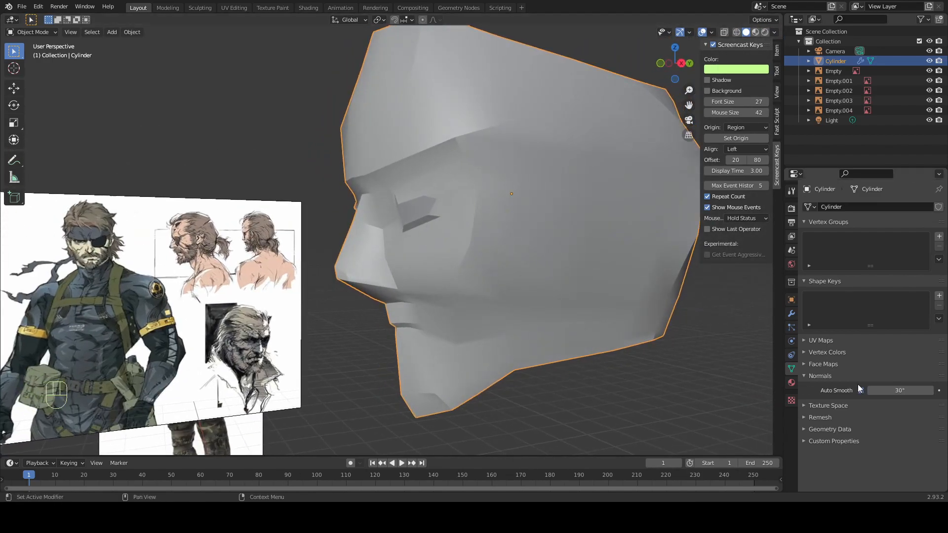
pyautogui.click(898, 391)
pyautogui.write('60')
pyautogui.press('Return')
pyautogui.moveTo(538, 313); pyautogui.dragTo(571, 315, button='middle')
pyautogui.click(896, 390)
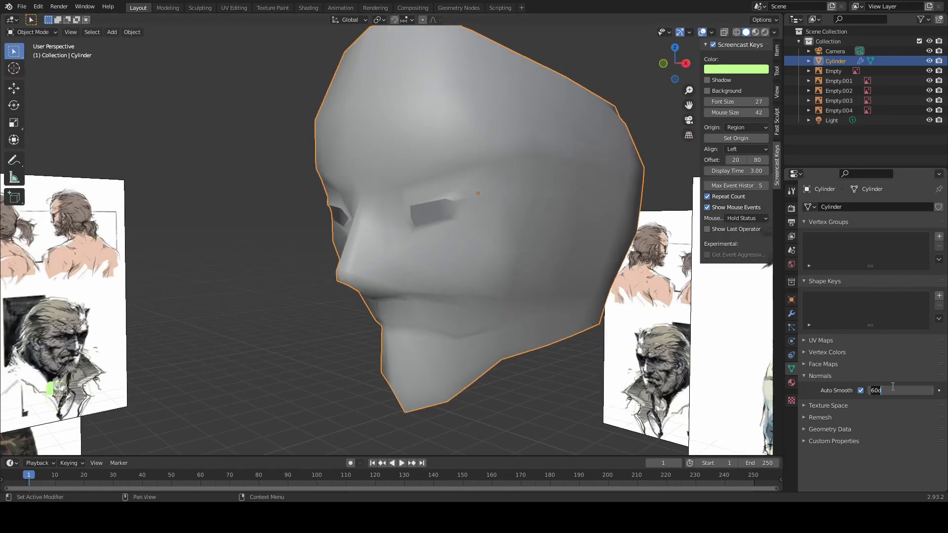
pyautogui.press('Return')
# Set the head's Auto Smooth angle to 35° and check the shading from the front and side
pyautogui.moveTo(900, 390); pyautogui.dragTo(869, 390)
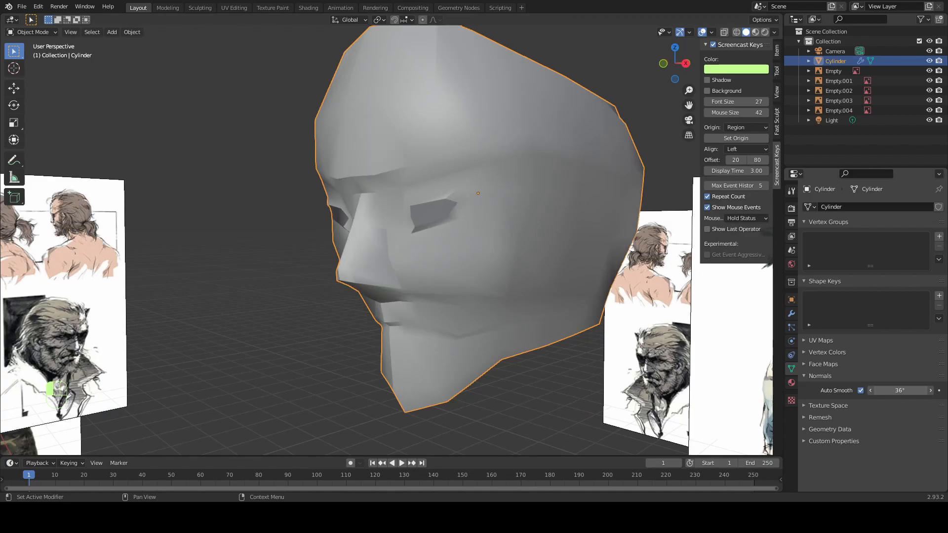
pyautogui.click(894, 390)
pyautogui.write('35')
pyautogui.press('Return')
pyautogui.moveTo(490, 360); pyautogui.dragTo(417, 384, button='middle')
pyautogui.press('KP_1')
pyautogui.moveTo(468, 255); pyautogui.dragTo(250, 235, button='middle')
# In Edit Mode, slide the vertex on the side of the nose bridge along its edge by a factor of about 0.060
pyautogui.click(35, 31)
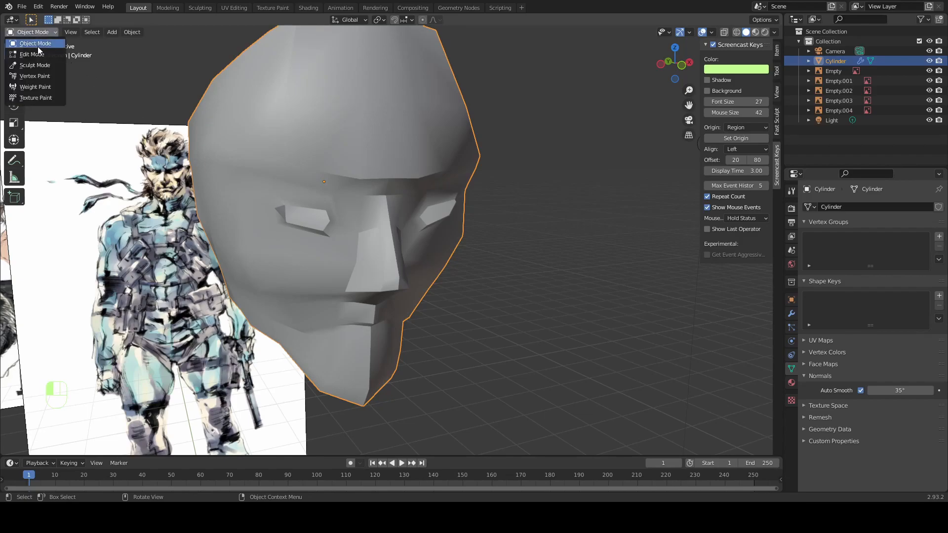
pyautogui.click(40, 53)
pyautogui.moveTo(345, 197); pyautogui.dragTo(284, 196, button='middle')
pyautogui.scroll(1, 335, 213)
pyautogui.click(352, 217)
pyautogui.press('g')
pyautogui.press('g')
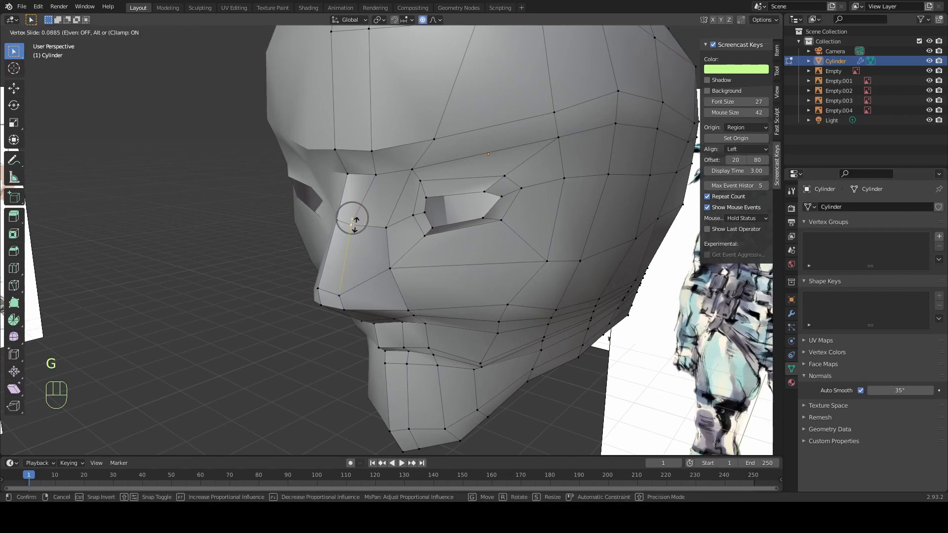
pyautogui.click(350, 216)
pyautogui.moveTo(350, 215); pyautogui.dragTo(430, 249, button='middle')
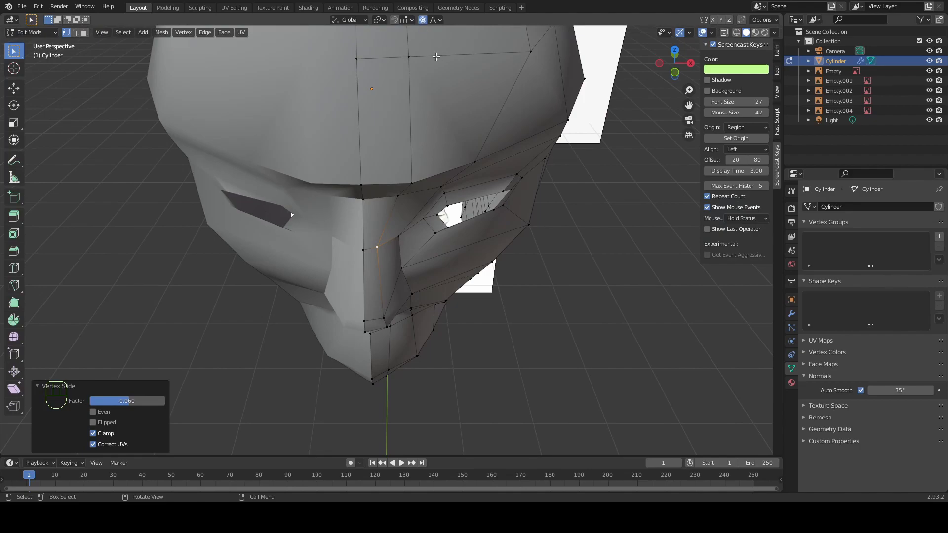
pyautogui.moveTo(421, 287); pyautogui.dragTo(385, 212, button='middle')
pyautogui.scroll(3, 367, 298)
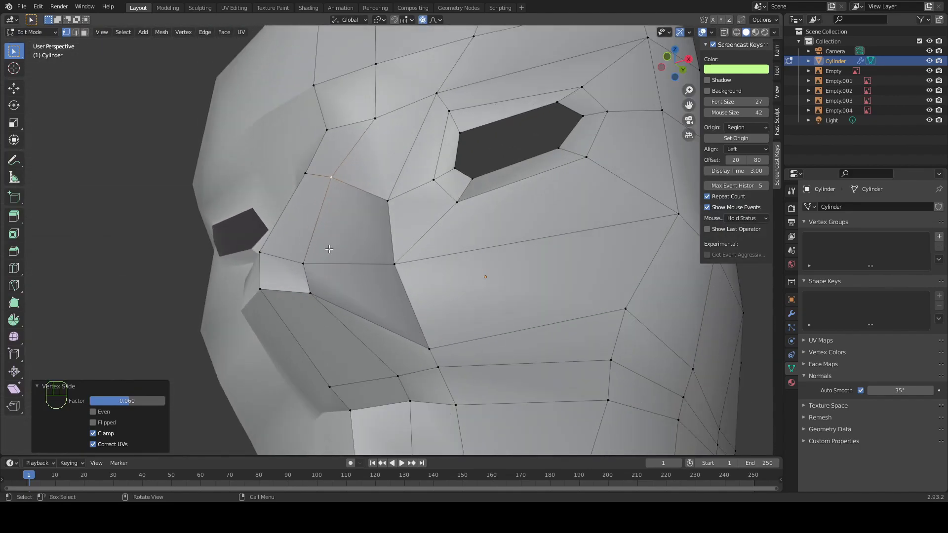
# Turn off proportional editing and mark the edges outlining the underside of the nose as sharp in edge select mode
pyautogui.click(422, 20)
pyautogui.click(75, 34)
pyautogui.moveTo(264, 322); pyautogui.dragTo(281, 286, button='middle')
pyautogui.click(286, 275)
pyautogui.keyDown('shift'); pyautogui.click(340, 288); pyautogui.keyUp('shift')
pyautogui.keyDown('shift'); pyautogui.click(437, 356); pyautogui.keyUp('shift')
pyautogui.moveTo(442, 364); pyautogui.dragTo(445, 358, button='middle')
pyautogui.keyDown('shift'); pyautogui.click(447, 363); pyautogui.keyUp('shift')
pyautogui.keyDown('shift'); pyautogui.click(434, 387); pyautogui.keyUp('shift')
pyautogui.keyDown('shift'); pyautogui.click(376, 385); pyautogui.keyUp('shift')
pyautogui.moveTo(372, 313); pyautogui.dragTo(332, 400, button='right')
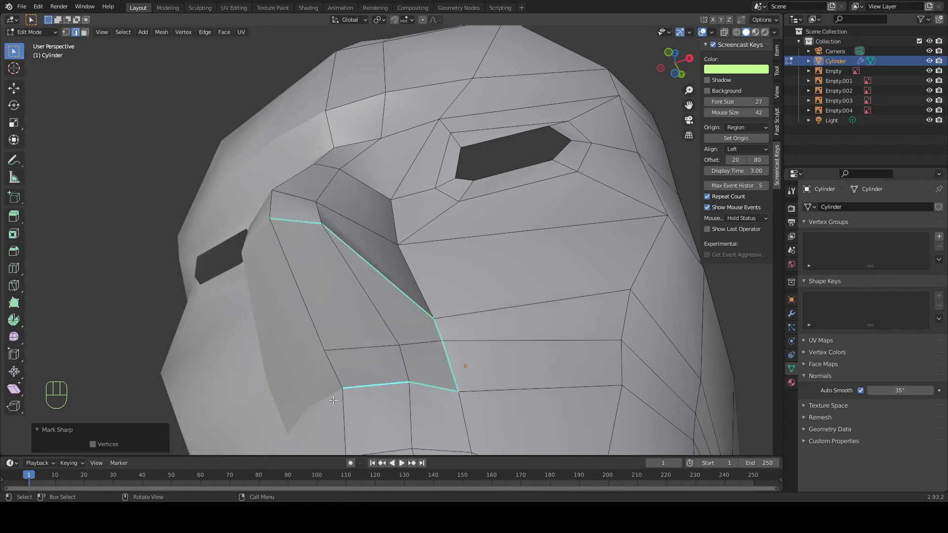
pyautogui.click(458, 295)
# Mark the horizontal edges along the upper lip, mouth line and lower lip as sharp
pyautogui.scroll(-4, 444, 298)
pyautogui.moveTo(373, 293); pyautogui.dragTo(344, 294, button='middle')
pyautogui.scroll(3, 381, 365)
pyautogui.click(389, 410)
pyautogui.keyDown('shift'); pyautogui.click(445, 395); pyautogui.keyUp('shift')
pyautogui.keyDown('shift'); pyautogui.click(498, 398); pyautogui.keyUp('shift')
pyautogui.keyDown('shift'); pyautogui.click(583, 416); pyautogui.keyUp('shift')
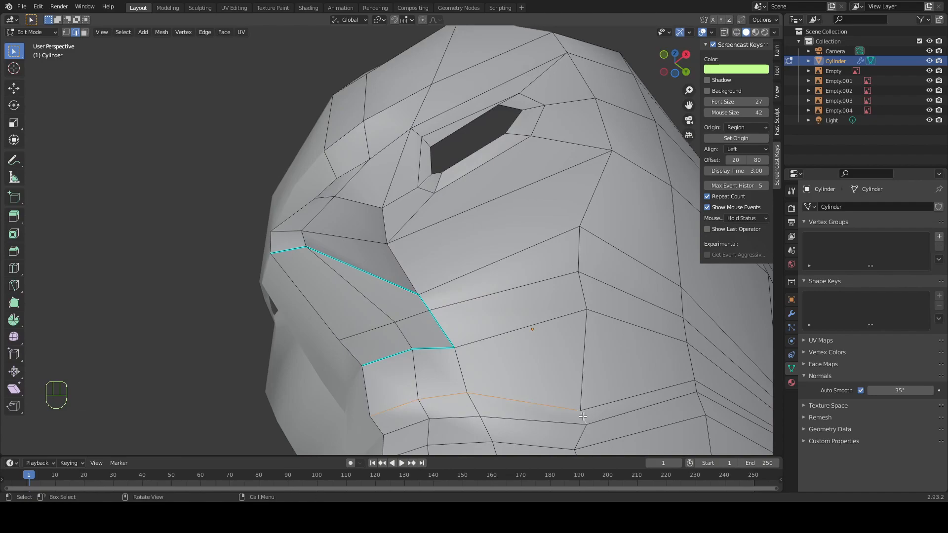
pyautogui.keyDown('shift'); pyautogui.click(579, 436); pyautogui.keyUp('shift')
pyautogui.keyDown('shift'); pyautogui.click(562, 447); pyautogui.keyUp('shift')
pyautogui.keyDown('shift'); pyautogui.click(468, 444); pyautogui.keyUp('shift')
pyautogui.keyDown('shift'); pyautogui.click(414, 447); pyautogui.keyUp('shift')
pyautogui.keyDown('shift'); pyautogui.click(413, 425); pyautogui.keyUp('shift')
pyautogui.rightClick(504, 416)
pyautogui.click(467, 397)
pyautogui.scroll(-2, 468, 397)
# Mark the short edge at the corner of the mouth as sharp
pyautogui.moveTo(251, 237); pyautogui.dragTo(531, 373, button='middle')
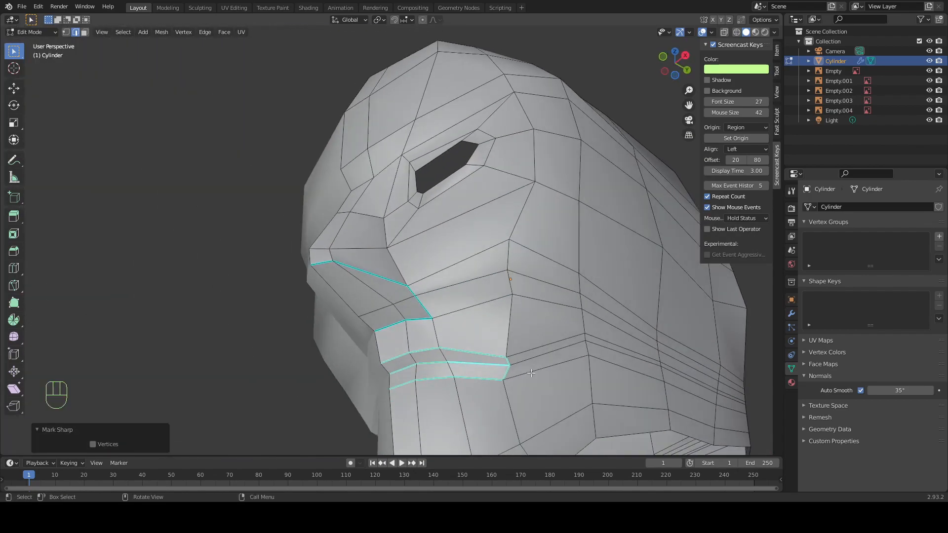
pyautogui.keyDown('shift'); pyautogui.click(507, 362); pyautogui.keyUp('shift')
pyautogui.rightClick(507, 369)
pyautogui.click(493, 371)
pyautogui.moveTo(454, 371); pyautogui.dragTo(547, 344, button='middle')
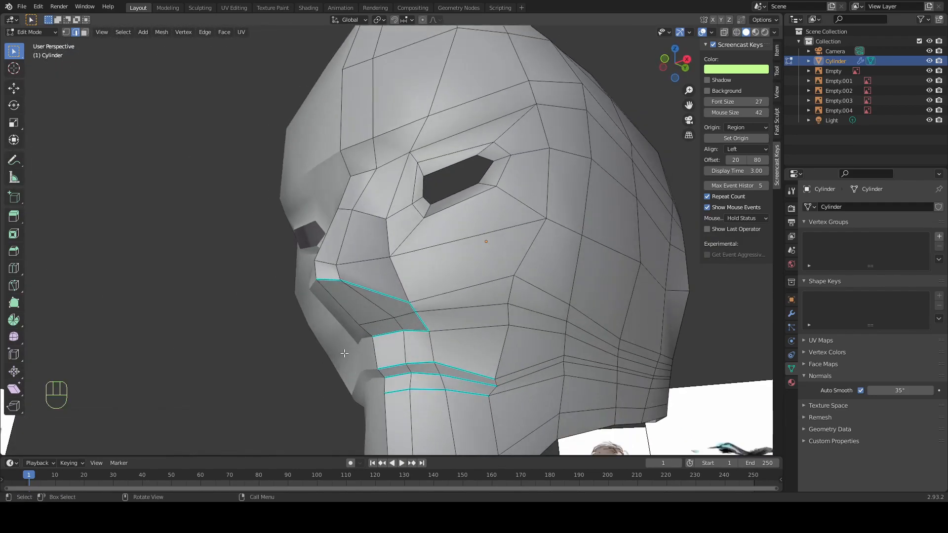
# Mark the upper brow ridge edges and the two inner edges beneath the brow as sharp
pyautogui.moveTo(474, 320); pyautogui.dragTo(546, 237, button='middle')
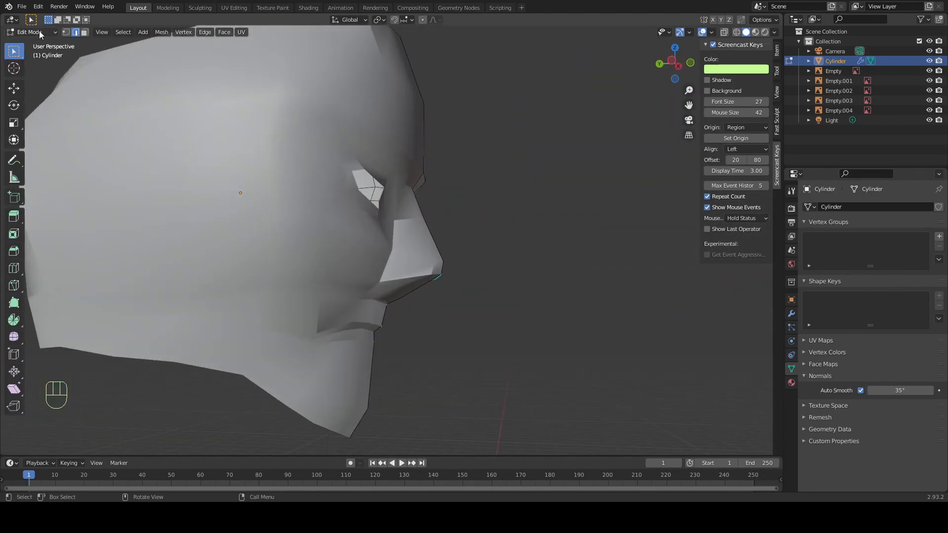
pyautogui.moveTo(414, 182); pyautogui.dragTo(285, 195, button='middle')
pyautogui.click(373, 175)
pyautogui.keyDown('shift'); pyautogui.click(409, 174); pyautogui.keyUp('shift')
pyautogui.keyDown('shift'); pyautogui.click(374, 192); pyautogui.keyUp('shift')
pyautogui.keyDown('shift'); pyautogui.click(399, 192); pyautogui.keyUp('shift')
pyautogui.keyDown('shift'); pyautogui.click(452, 162); pyautogui.keyUp('shift')
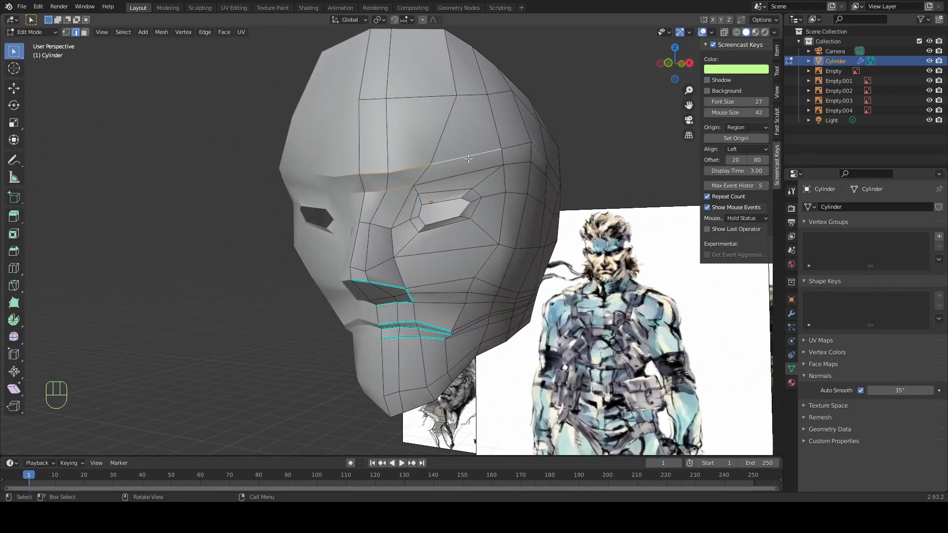
pyautogui.rightClick(466, 155)
pyautogui.click(423, 225)
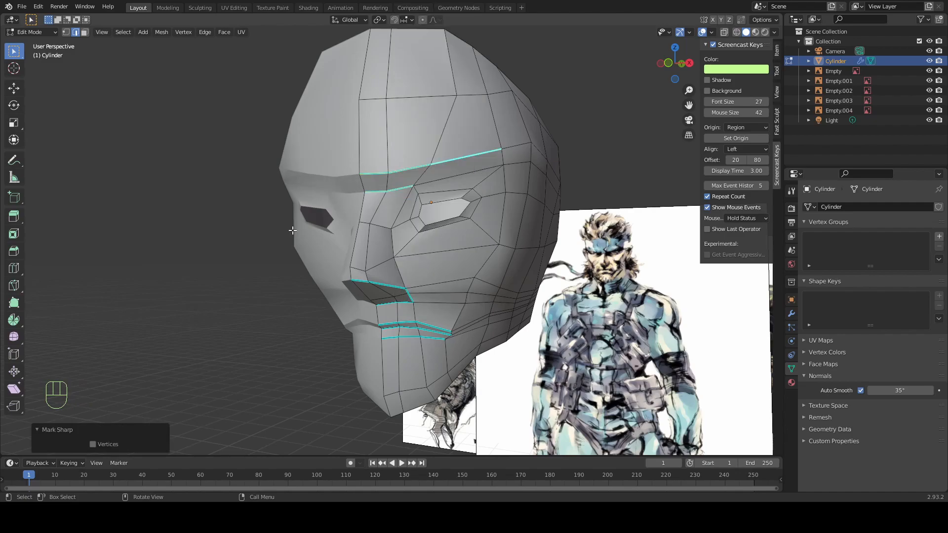
# Clear the sharp mark from the outer of the two edges beneath the brow and inspect the result
pyautogui.moveTo(246, 238); pyautogui.dragTo(337, 227, button='middle')
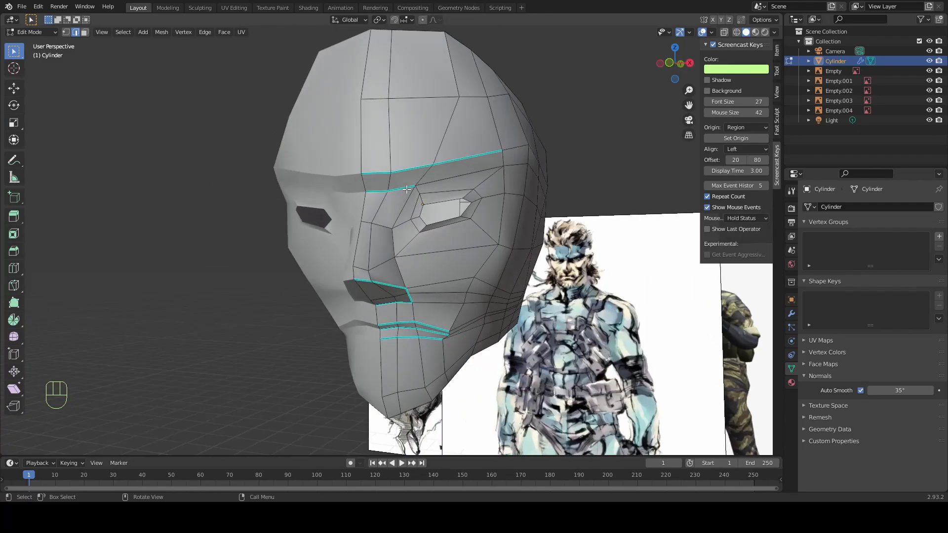
pyautogui.moveTo(395, 190); pyautogui.dragTo(426, 204, button='middle')
pyautogui.rightClick(425, 204)
pyautogui.click(414, 215)
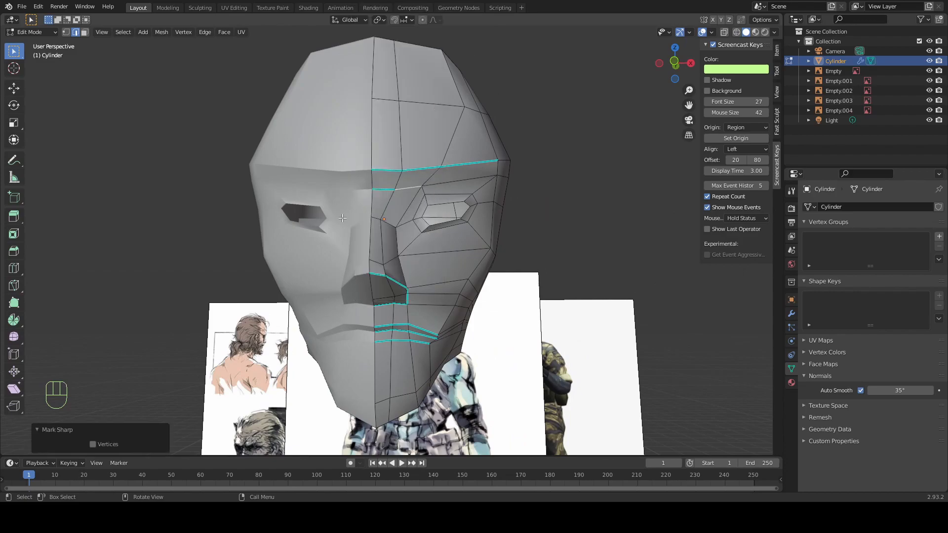
pyautogui.moveTo(202, 220); pyautogui.dragTo(436, 215, button='middle')
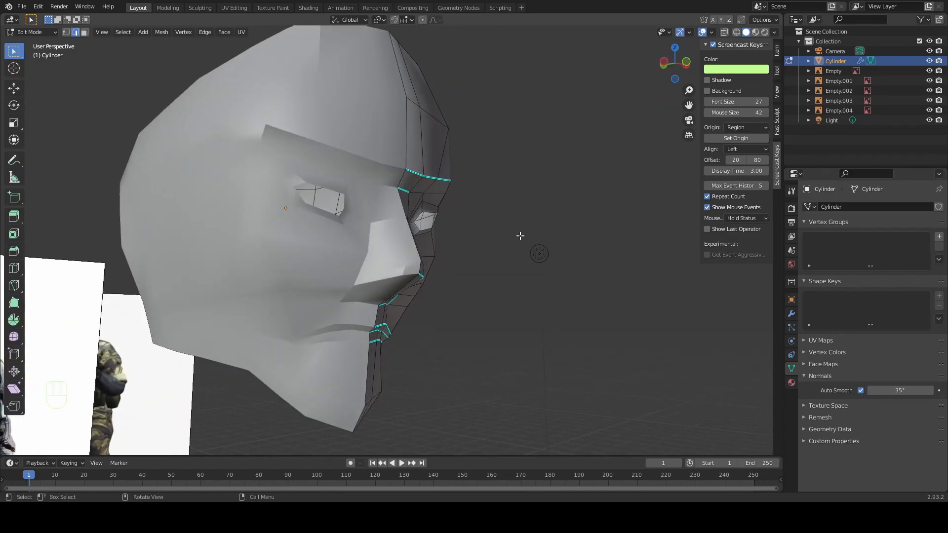
pyautogui.moveTo(503, 237); pyautogui.dragTo(394, 232, button='middle')
pyautogui.moveTo(438, 252); pyautogui.dragTo(434, 273, button='middle')
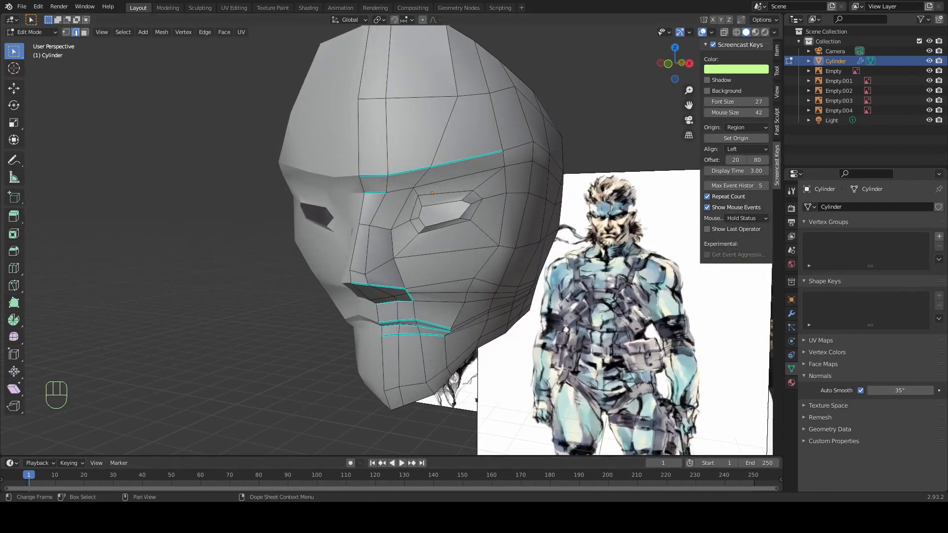